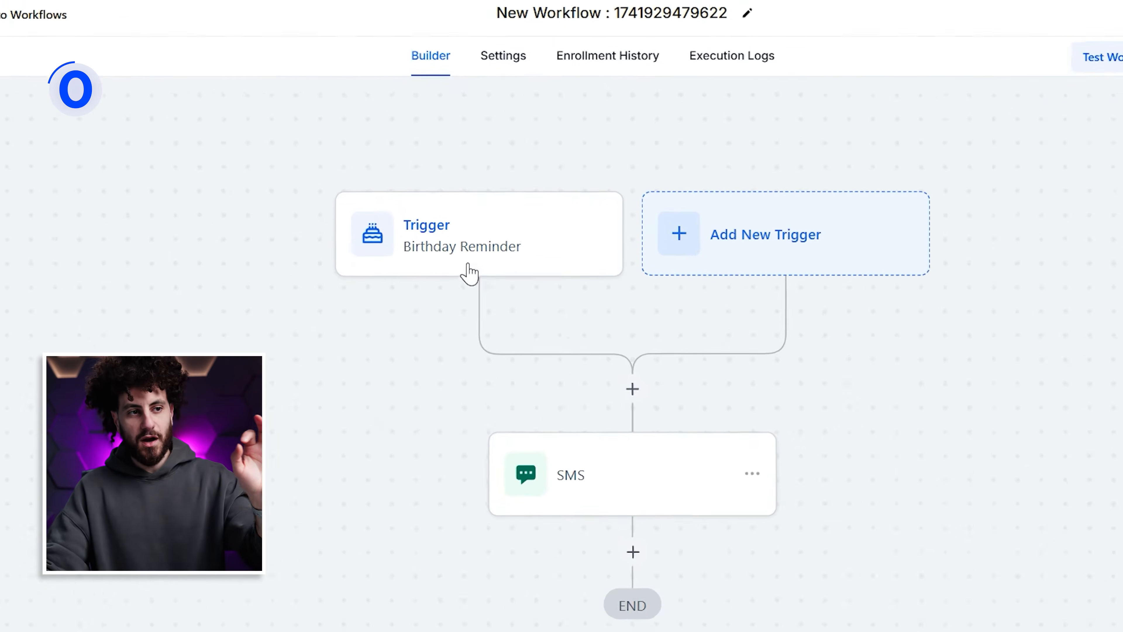
Step: Review the existing Birthday Reminder trigger's filter settings and close them without changes
{"action": "left_click", "coordinate": [467, 267]}
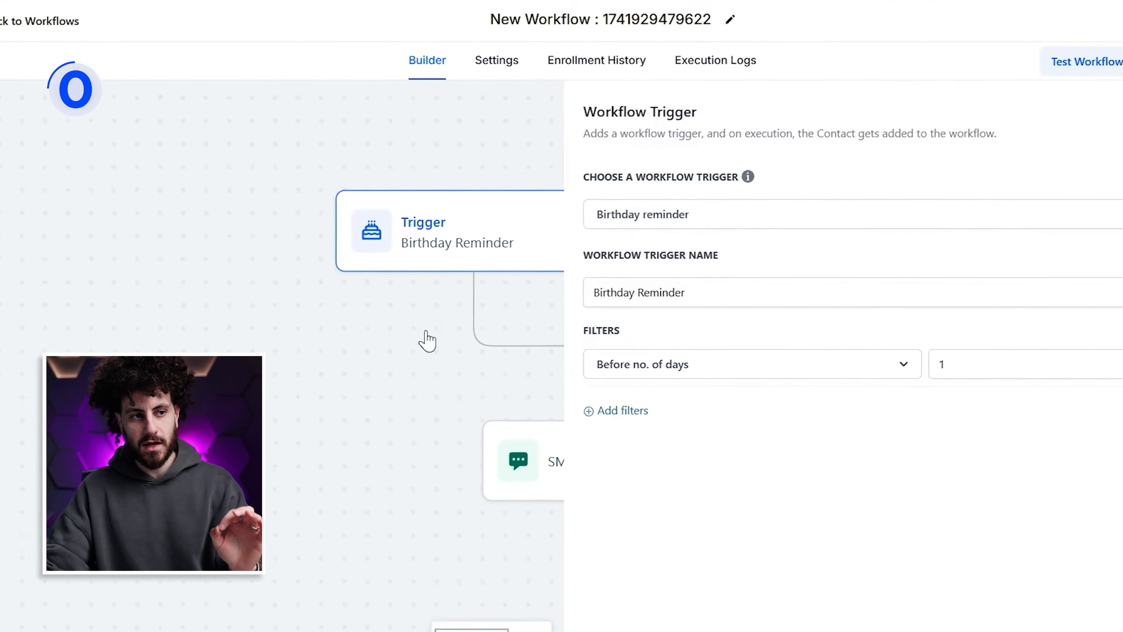
{"action": "left_click", "coordinate": [999, 606]}
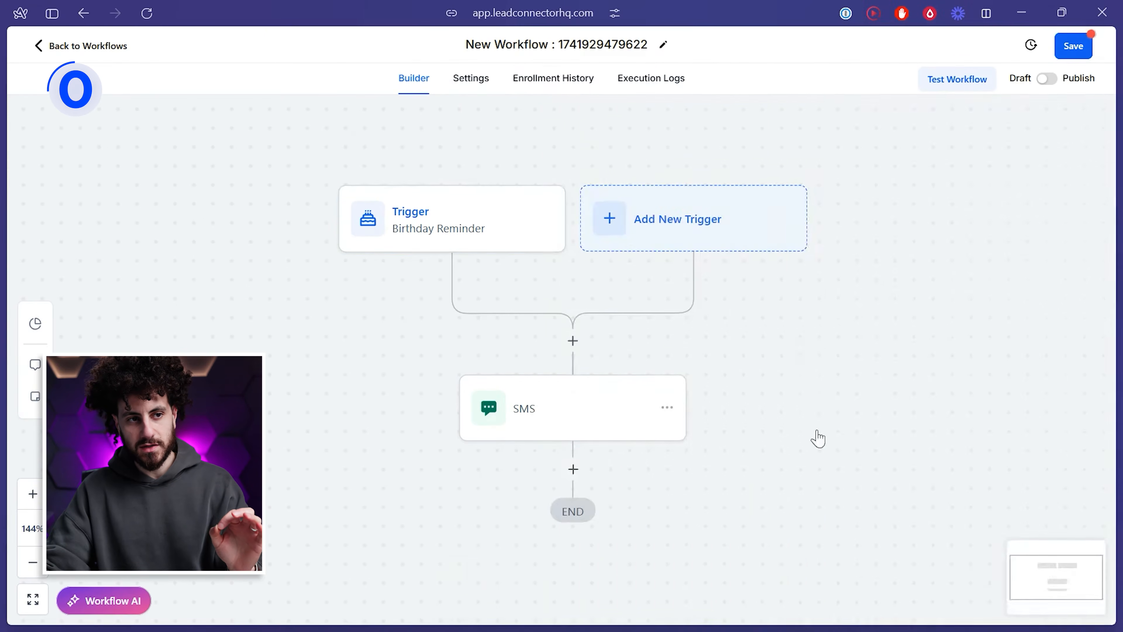
{"action": "left_click", "coordinate": [727, 227]}
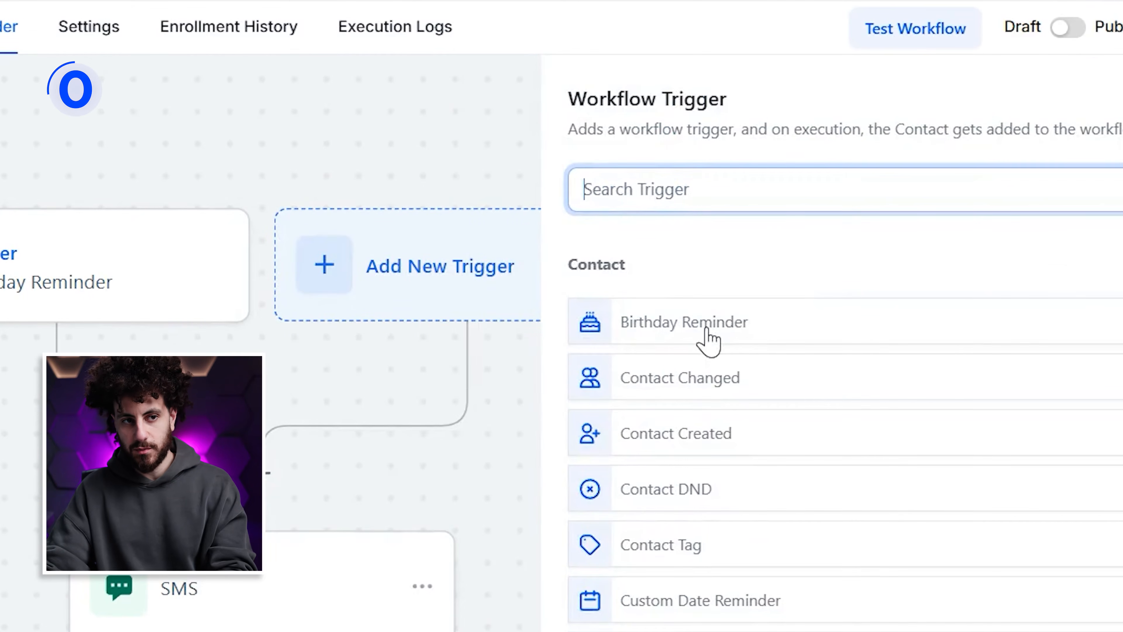
{"action": "left_click", "coordinate": [706, 334]}
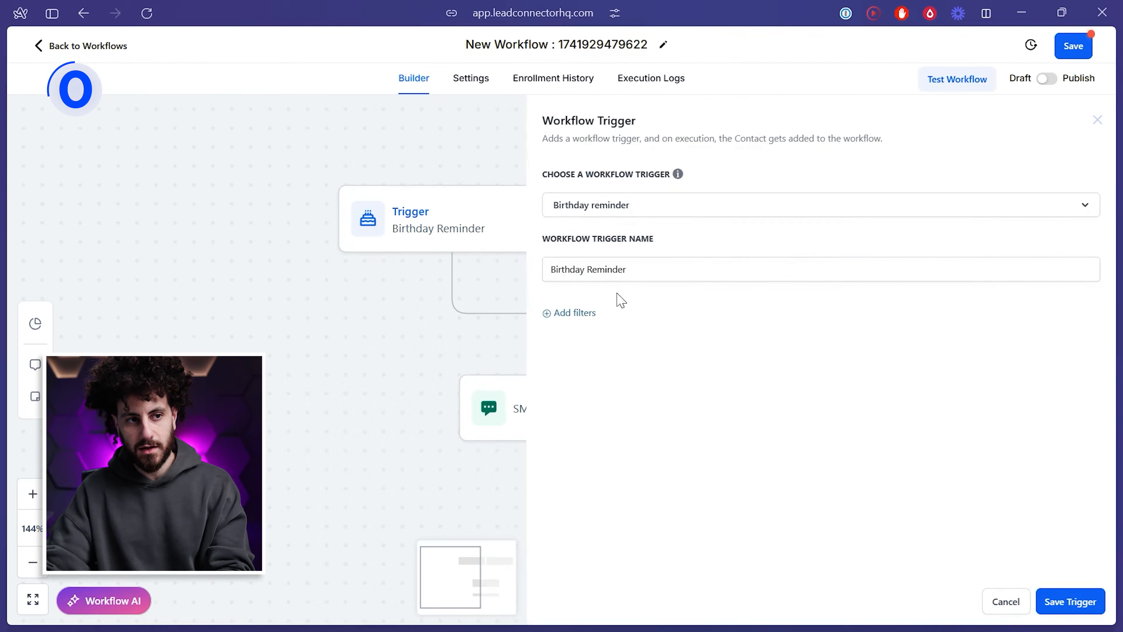
{"action": "left_click", "coordinate": [572, 278]}
{"action": "left_click", "coordinate": [590, 255]}
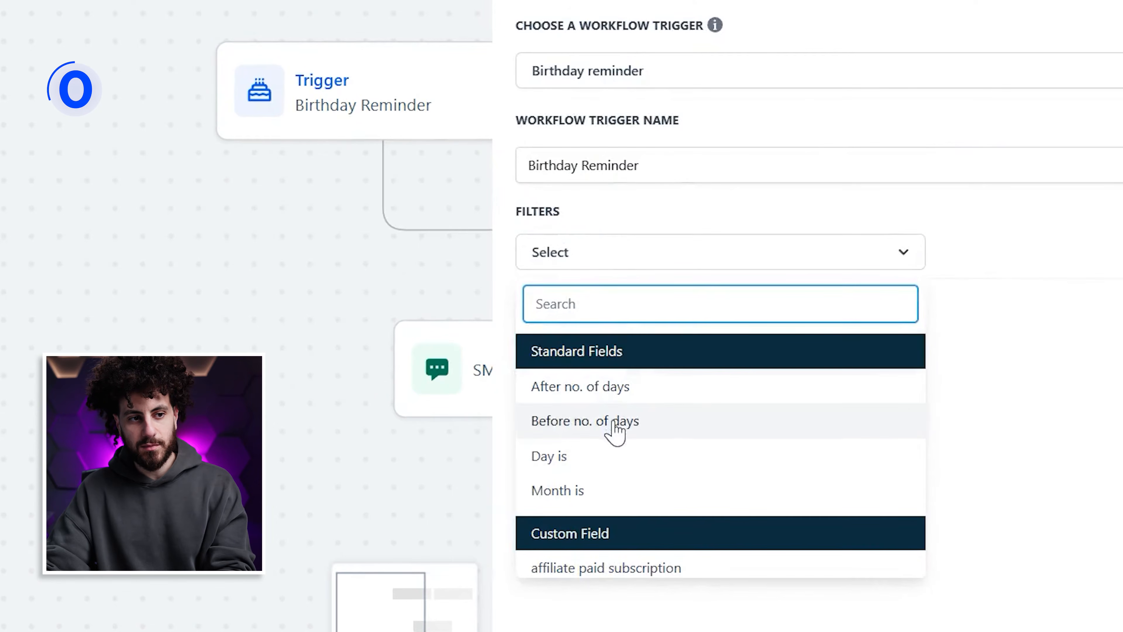
{"action": "left_click", "coordinate": [684, 423]}
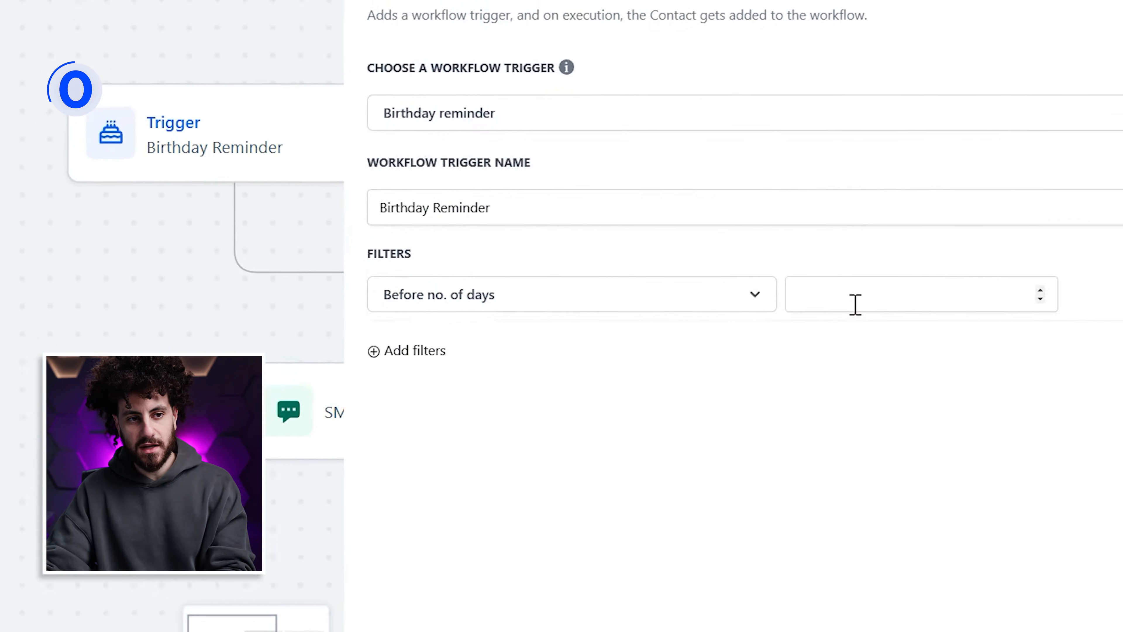
{"action": "left_click", "coordinate": [855, 304]}
{"action": "type", "text": "1"}
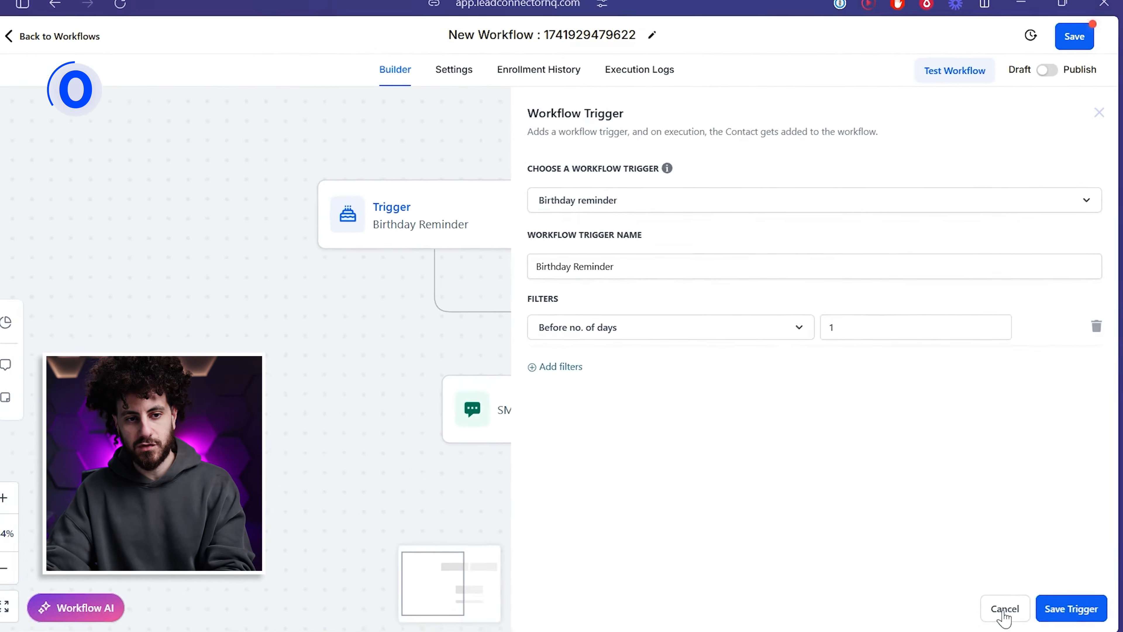
{"action": "left_click", "coordinate": [1003, 613]}
Step: Review the Birthday Reminder trigger's filter and the SMS action's message, leaving both unchanged
{"action": "left_click", "coordinate": [433, 224]}
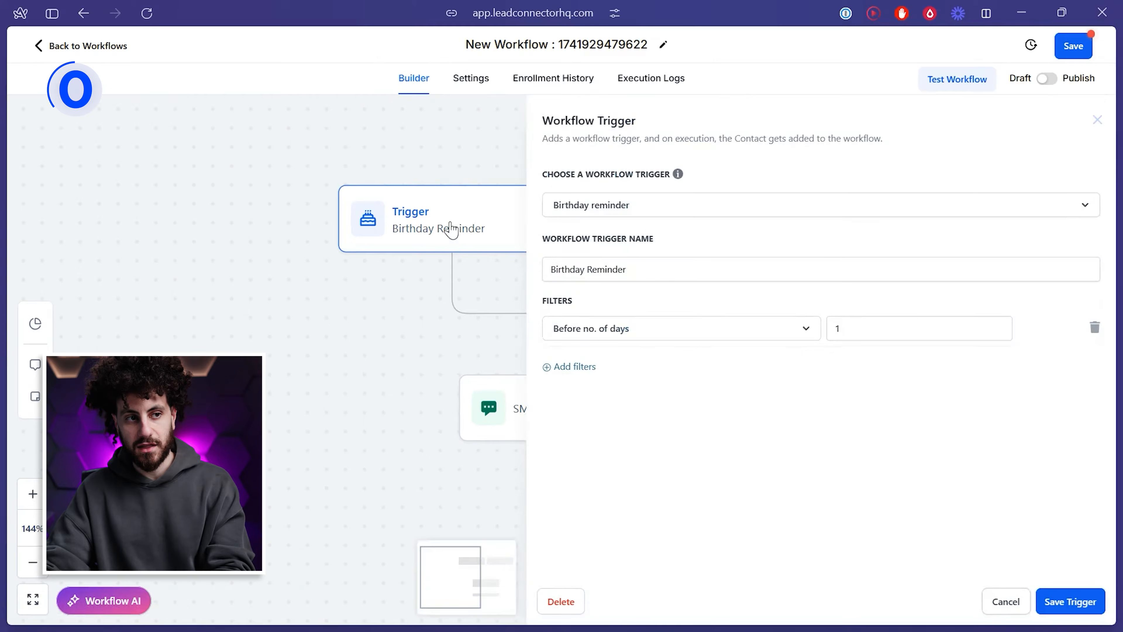
{"action": "left_click", "coordinate": [1007, 606]}
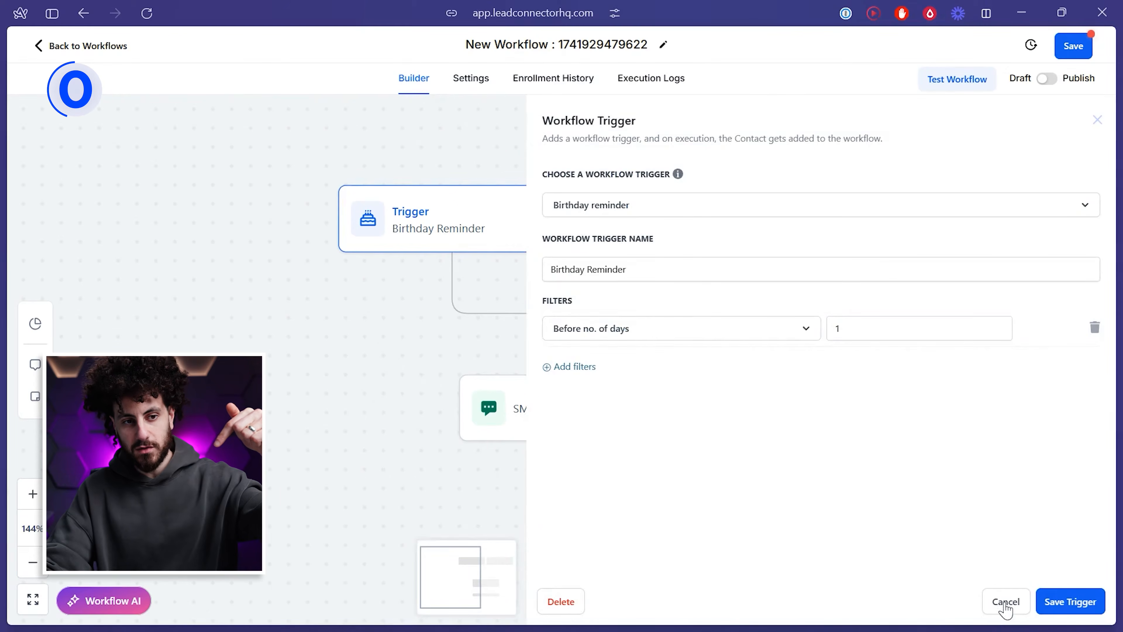
{"action": "left_click", "coordinate": [1006, 602]}
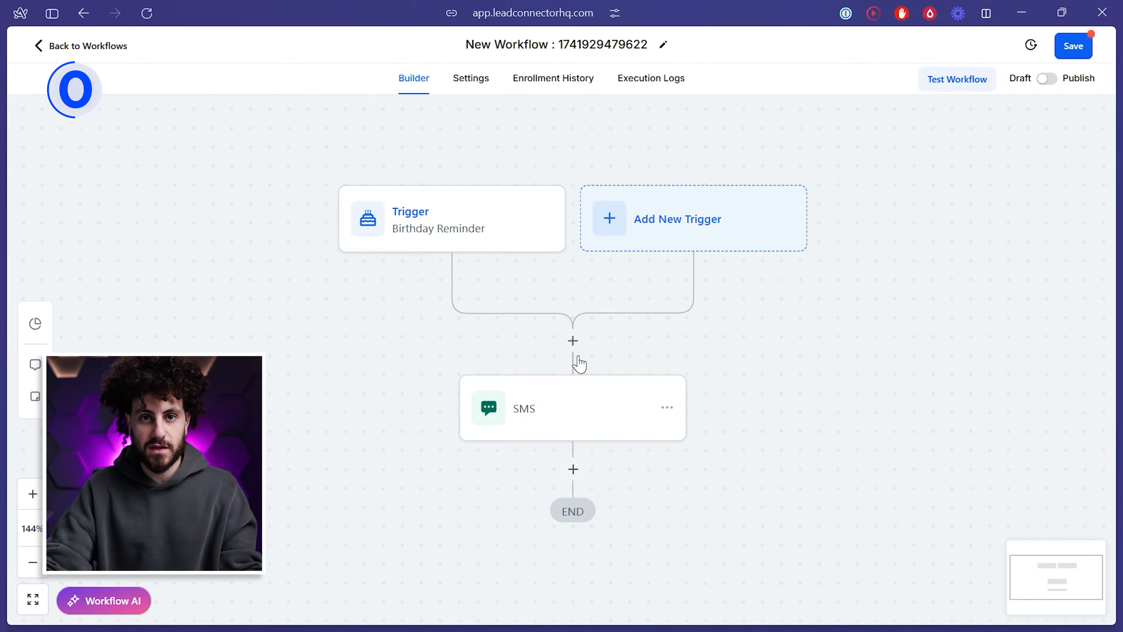
{"action": "left_click", "coordinate": [548, 411]}
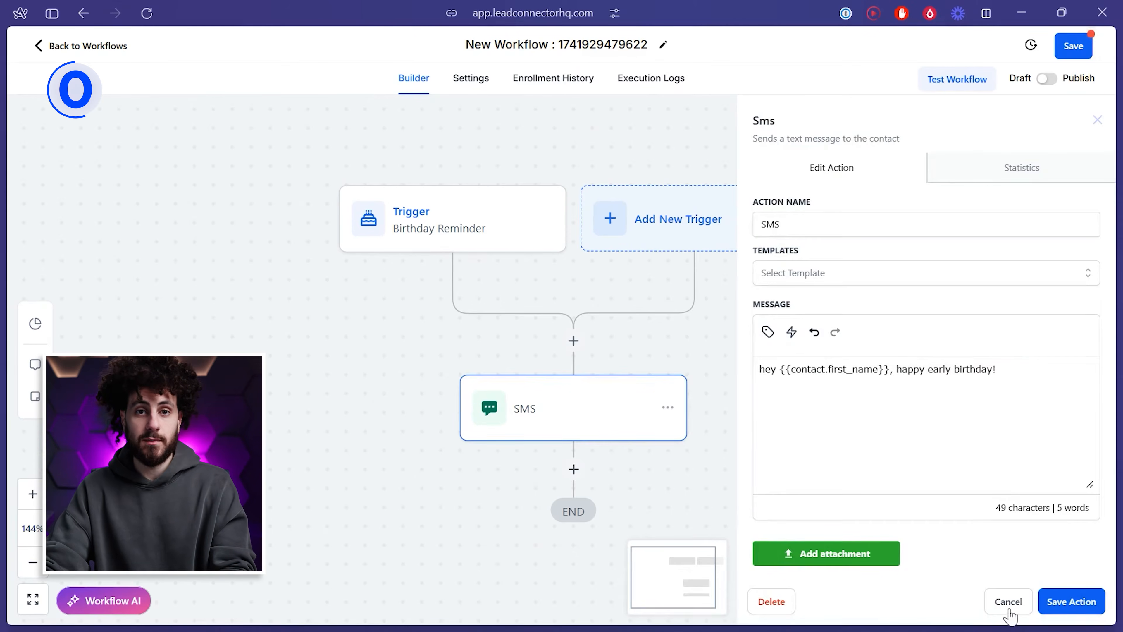
{"action": "left_click", "coordinate": [1007, 606]}
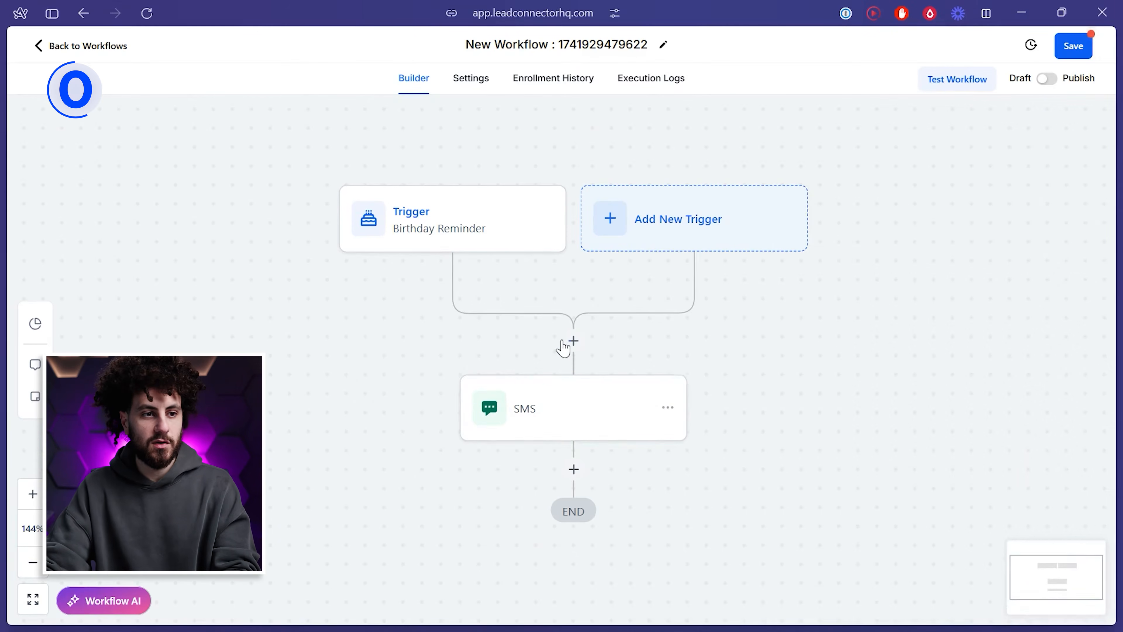
Step: Examine the catalogue of actions that can be inserted before the SMS action, then close it
{"action": "left_click", "coordinate": [574, 340]}
{"action": "scroll", "coordinate": [890, 306], "scroll_direction": "down", "scroll_amount": 5}
{"action": "scroll", "coordinate": [889, 306], "scroll_direction": "down", "scroll_amount": 20}
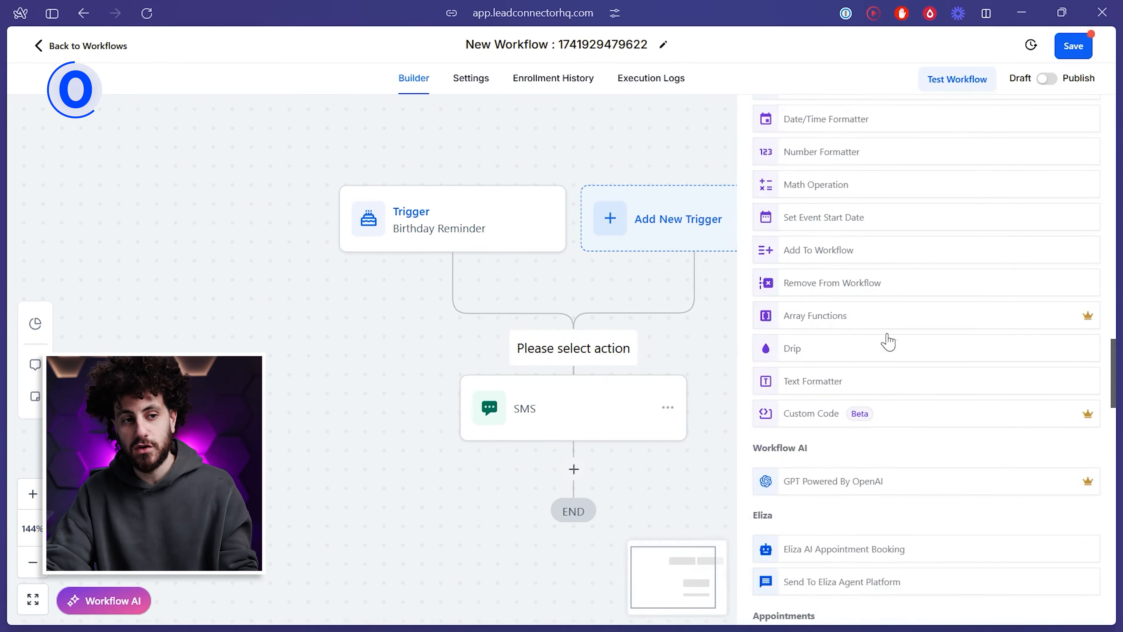
{"action": "scroll", "coordinate": [888, 342], "scroll_direction": "down", "scroll_amount": 14}
{"action": "scroll", "coordinate": [893, 367], "scroll_direction": "down", "scroll_amount": 20}
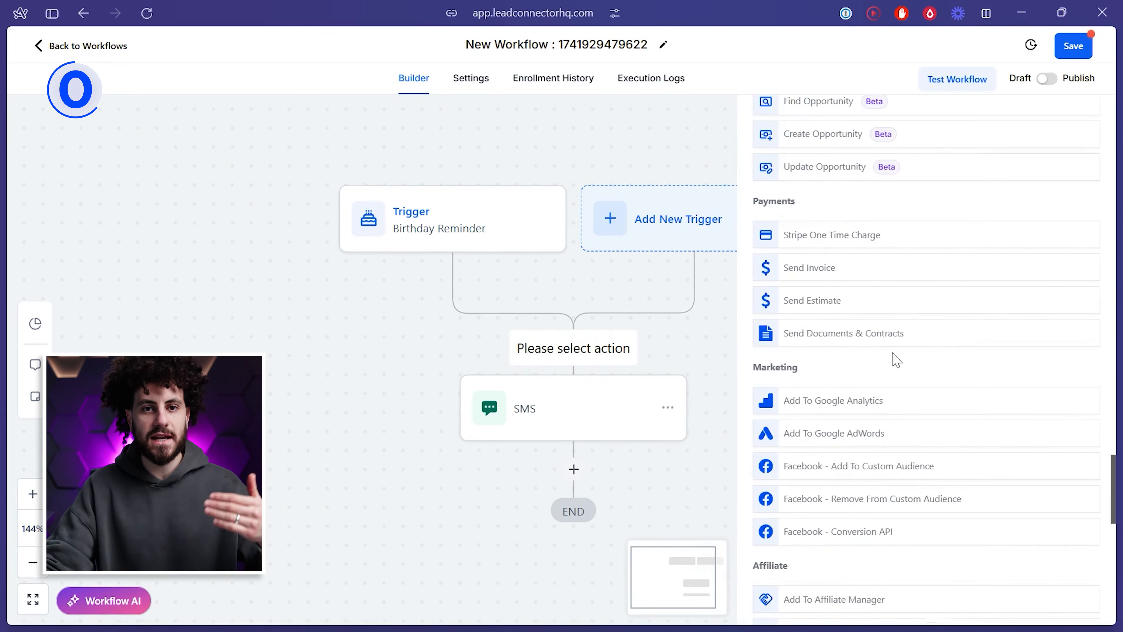
{"action": "scroll", "coordinate": [929, 436], "scroll_direction": "up", "scroll_amount": 20}
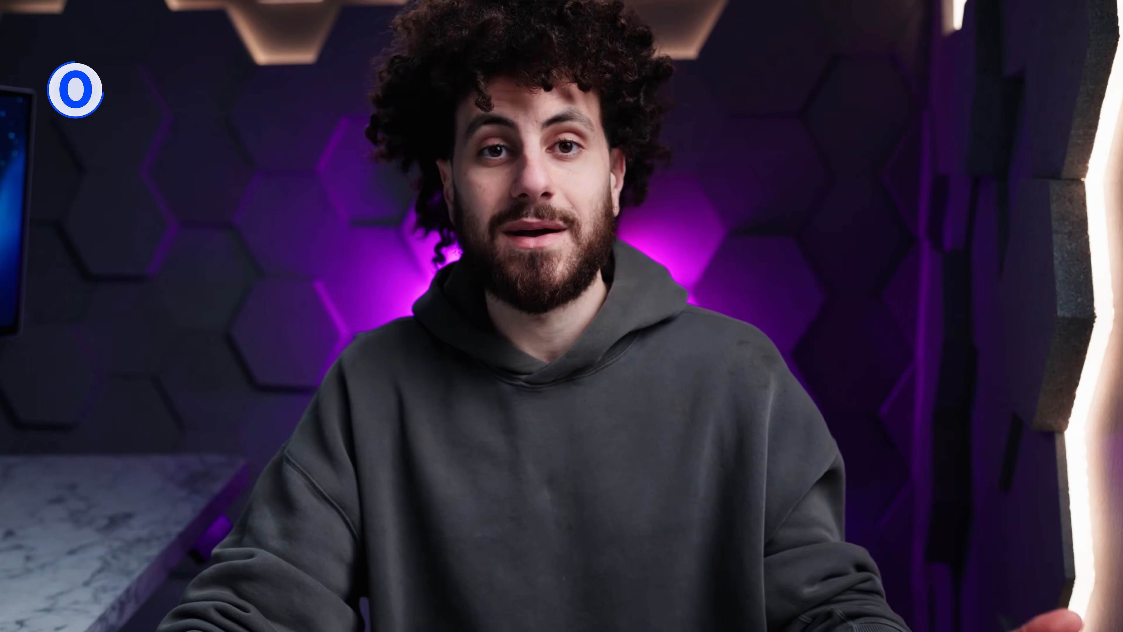
{"action": "scroll", "coordinate": [929, 417], "scroll_direction": "up", "scroll_amount": 10}
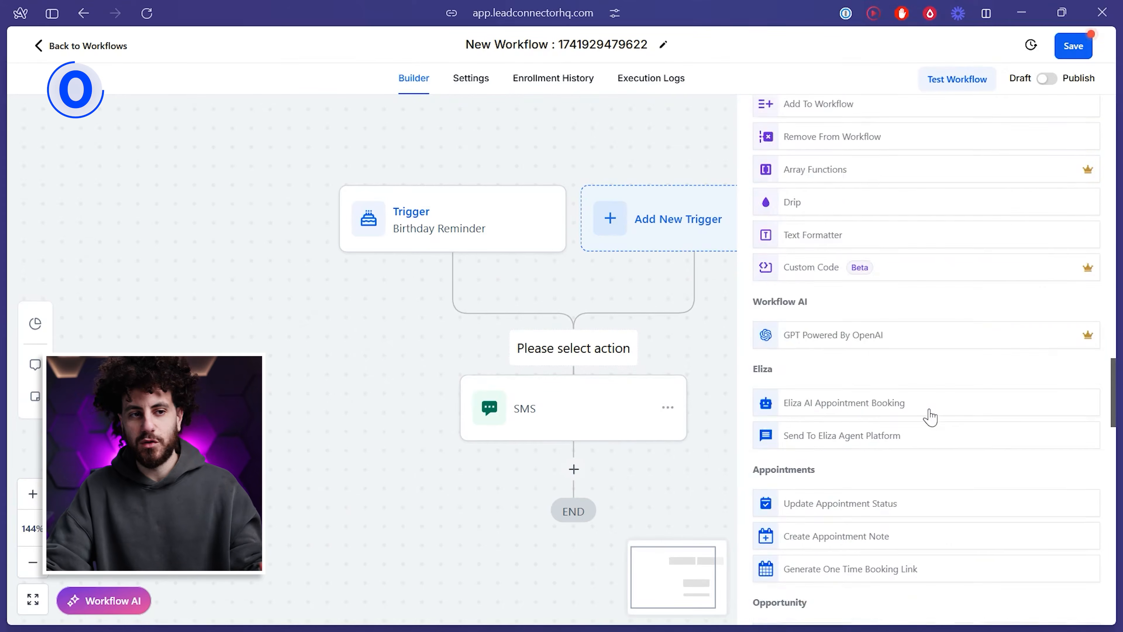
{"action": "scroll", "coordinate": [928, 420], "scroll_direction": "up", "scroll_amount": 15}
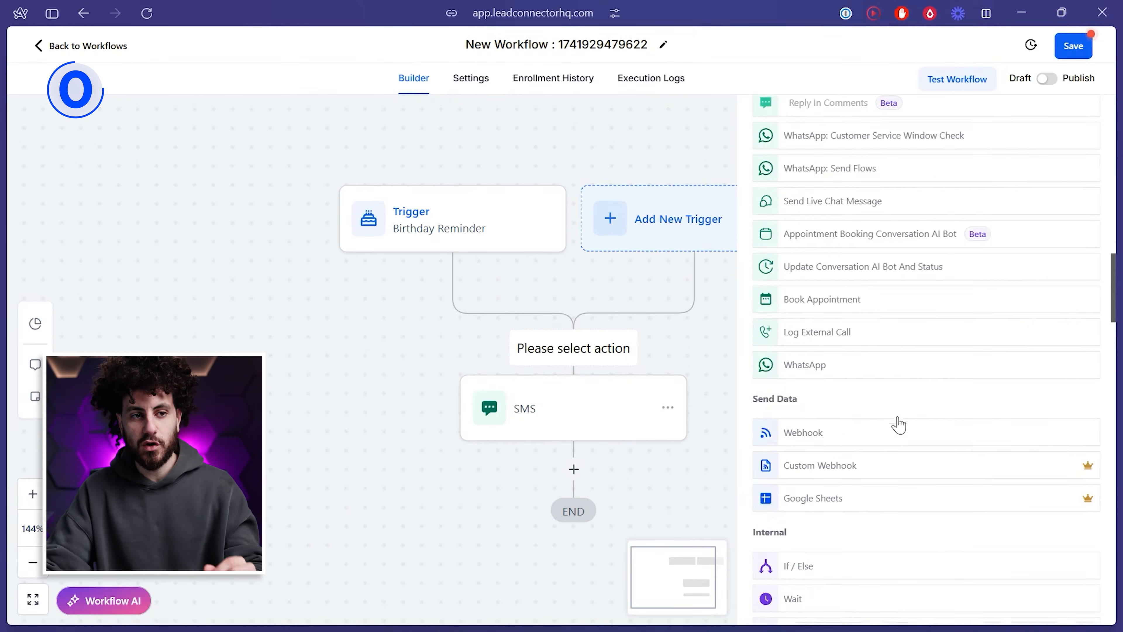
{"action": "scroll", "coordinate": [929, 390], "scroll_direction": "up", "scroll_amount": 10}
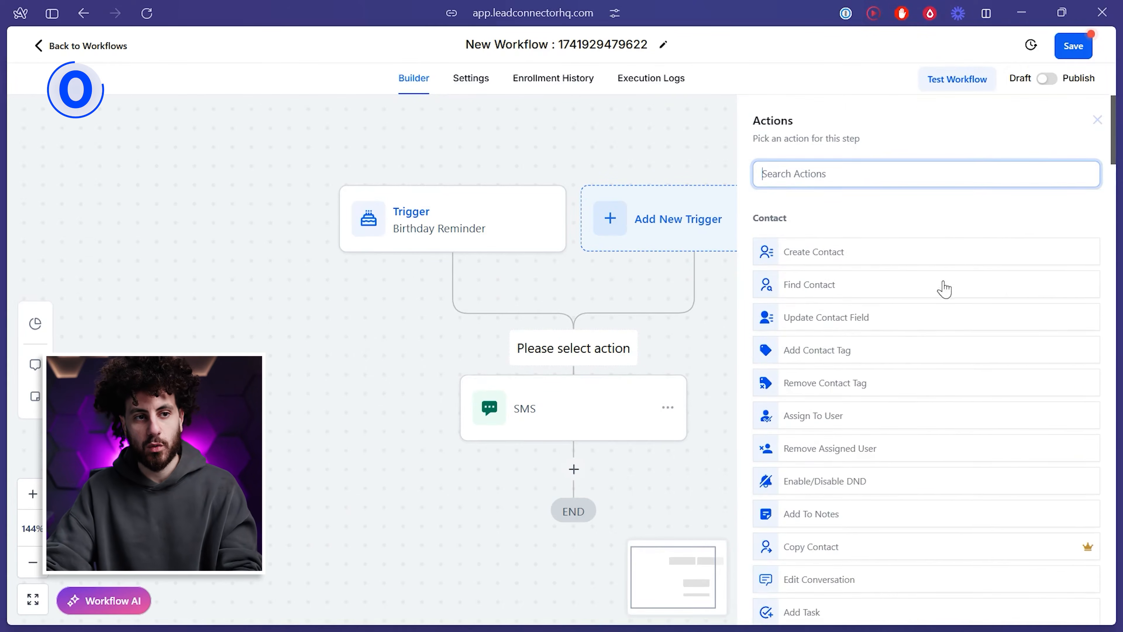
{"action": "left_click", "coordinate": [1095, 117]}
Step: Add a new Call Status trigger from the Events group to the workflow
{"action": "left_click", "coordinate": [689, 232]}
{"action": "scroll", "coordinate": [852, 324], "scroll_direction": "down", "scroll_amount": 4}
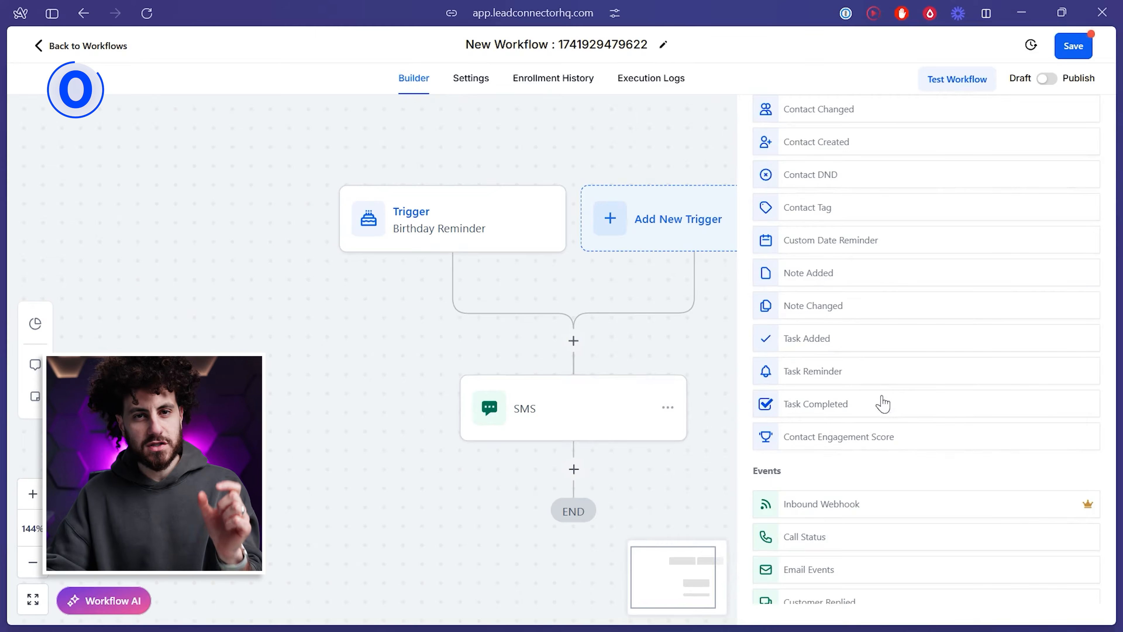
{"action": "scroll", "coordinate": [853, 319], "scroll_direction": "up", "scroll_amount": 2}
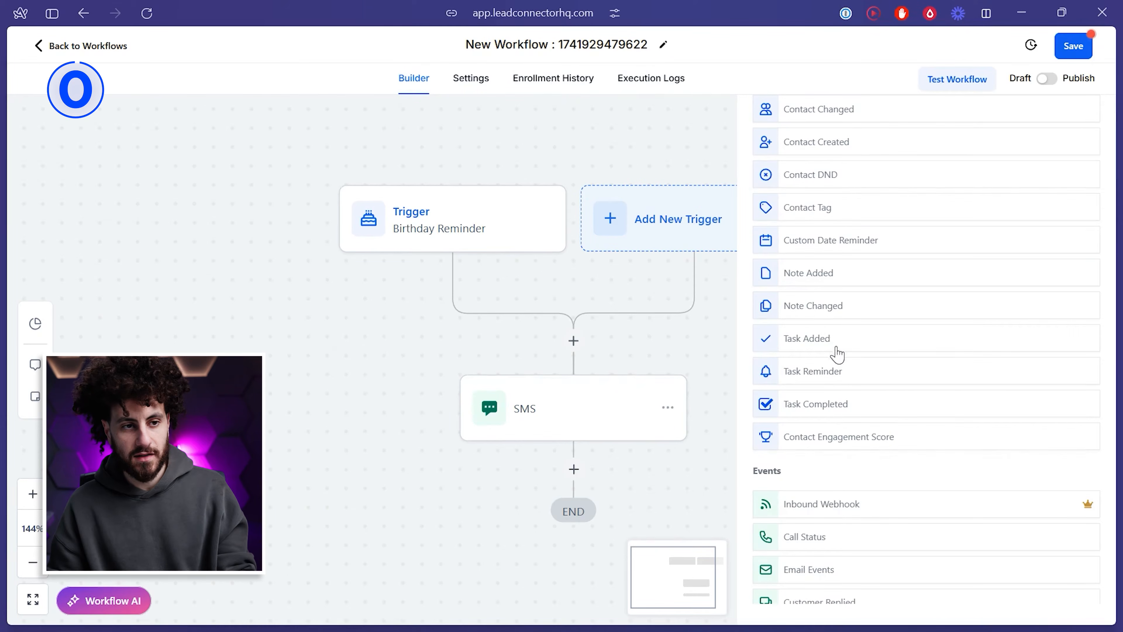
{"action": "scroll", "coordinate": [831, 349], "scroll_direction": "up", "scroll_amount": 4}
{"action": "scroll", "coordinate": [845, 356], "scroll_direction": "down", "scroll_amount": 10}
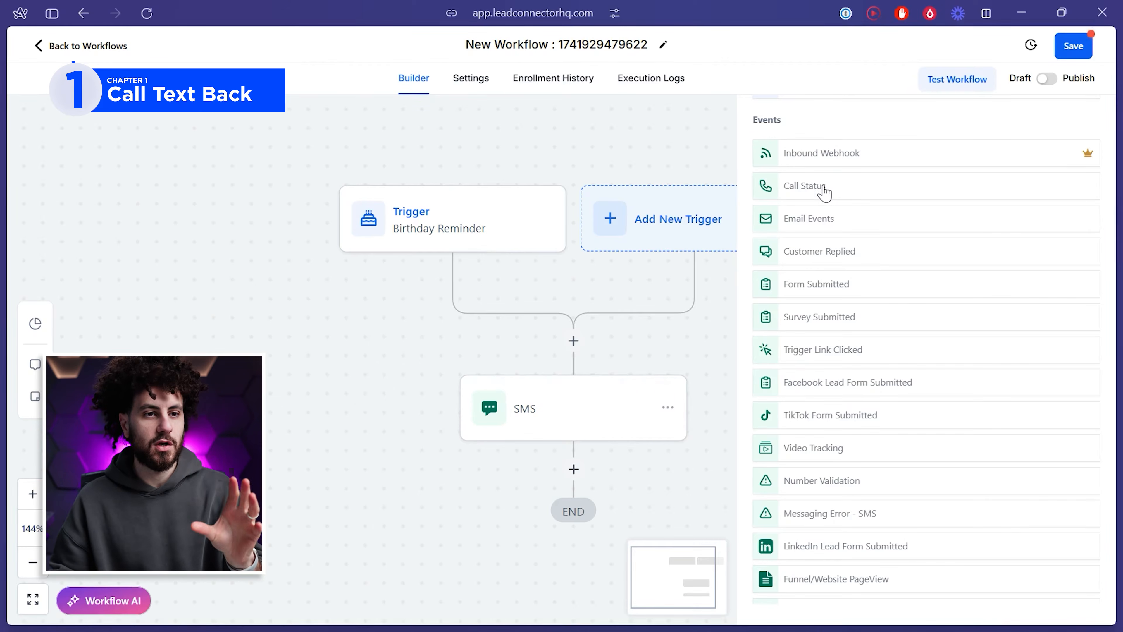
{"action": "left_click", "coordinate": [825, 192]}
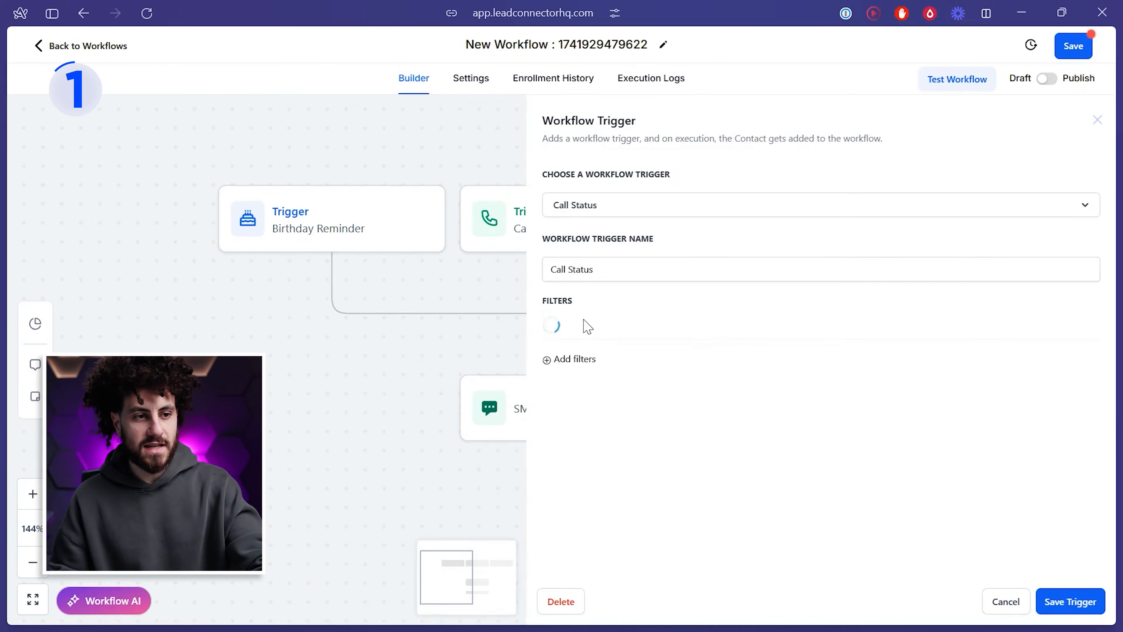
Step: Filter the Call Status trigger by Call Direction set to Incoming
{"action": "left_click", "coordinate": [567, 330]}
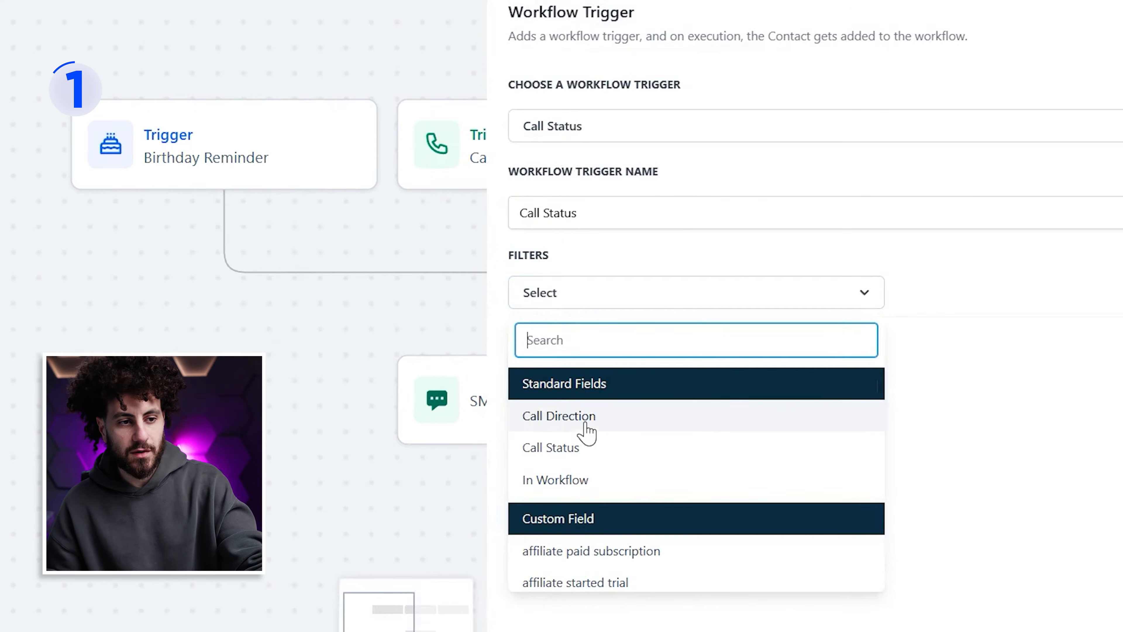
{"action": "left_click", "coordinate": [587, 431]}
{"action": "left_click", "coordinate": [950, 295]}
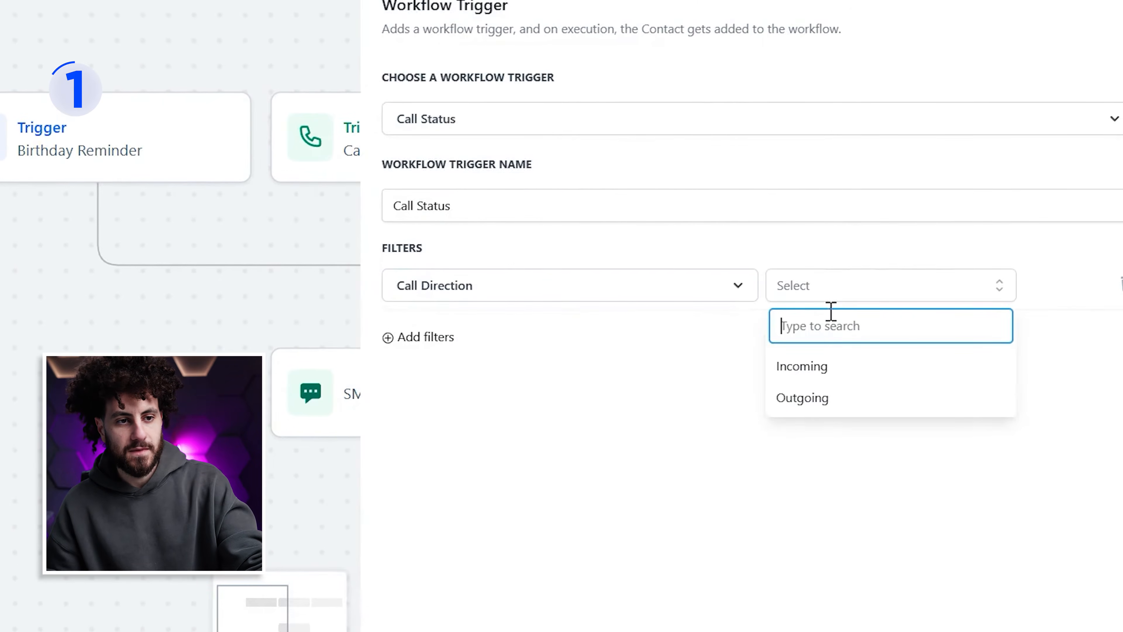
{"action": "left_click", "coordinate": [815, 367]}
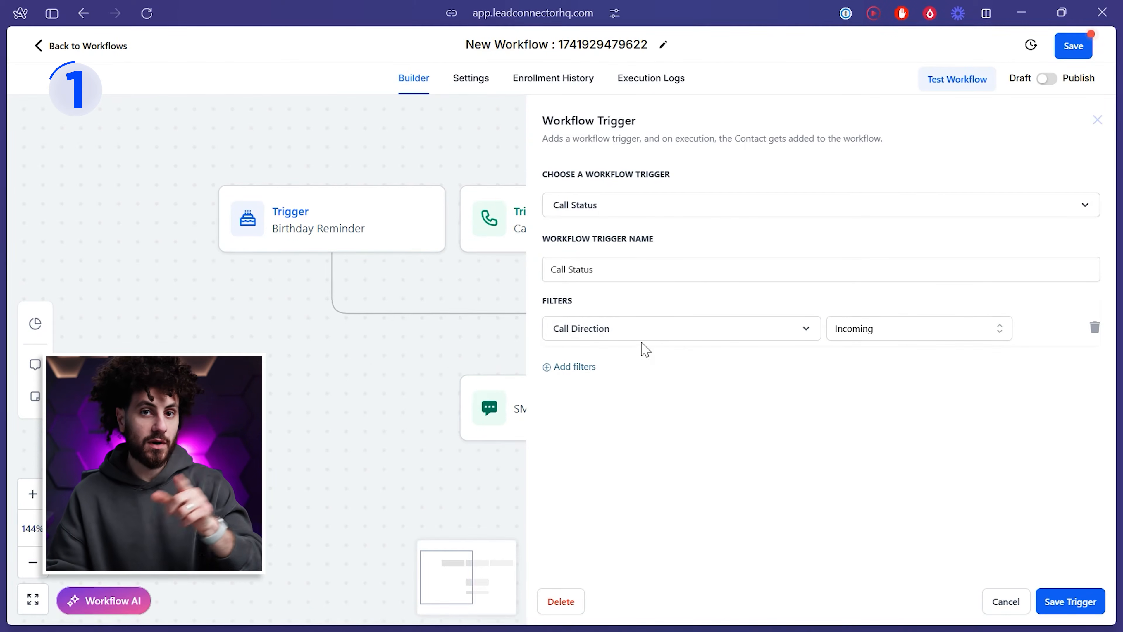
Step: Add a Call Status filter matching busy, canceled, voicemail and no-answer, and save the trigger
{"action": "left_click", "coordinate": [571, 366]}
{"action": "left_click", "coordinate": [591, 369]}
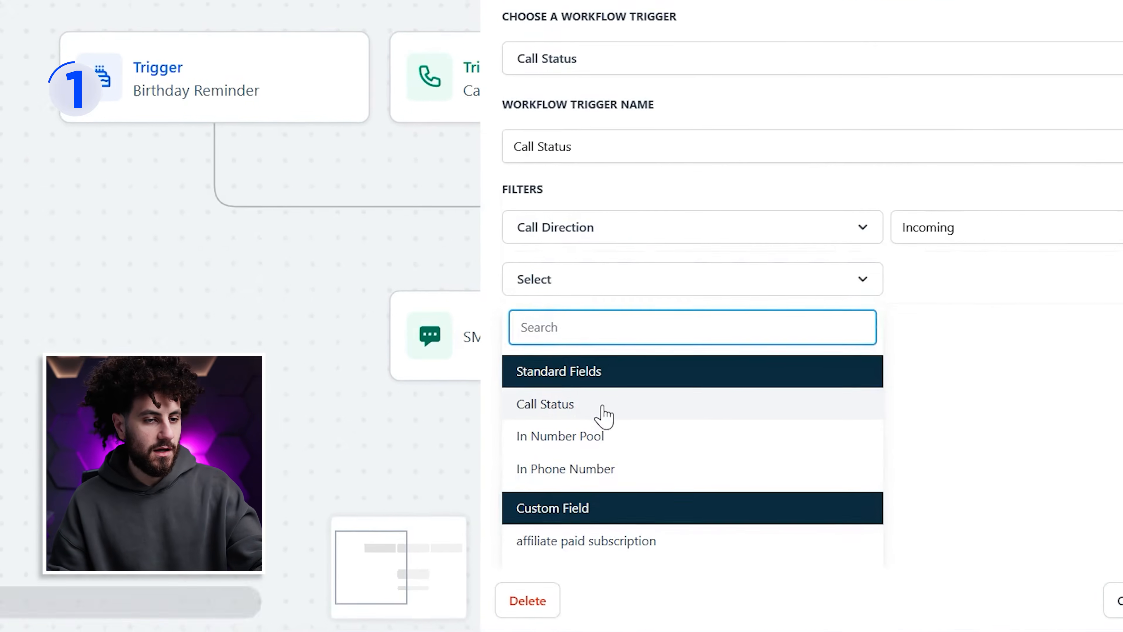
{"action": "left_click", "coordinate": [589, 414]}
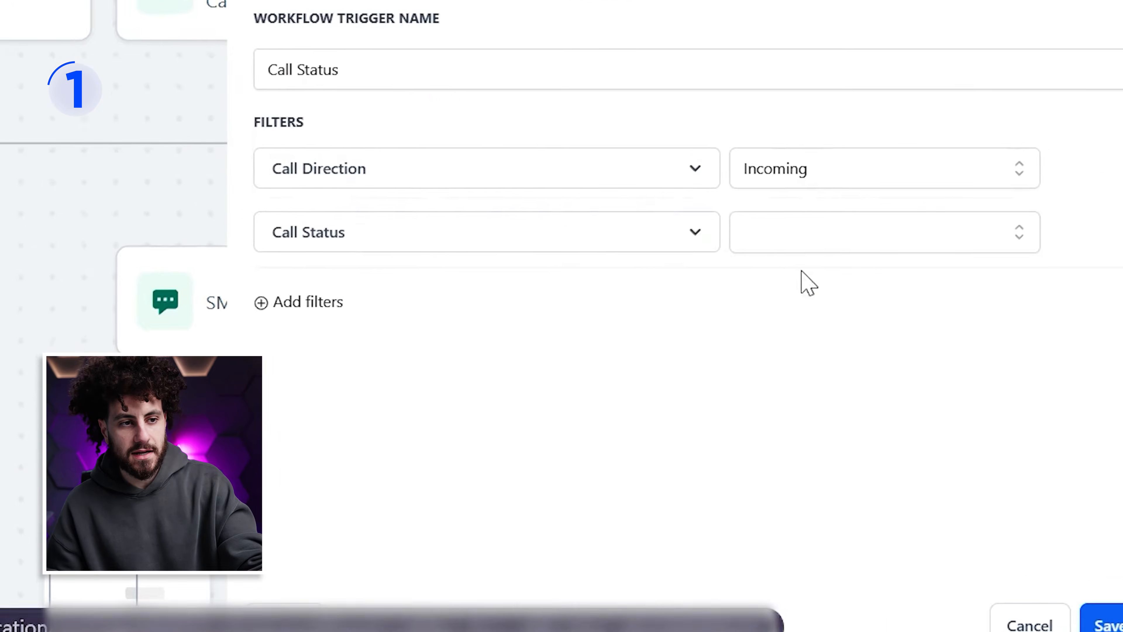
{"action": "left_click", "coordinate": [802, 240]}
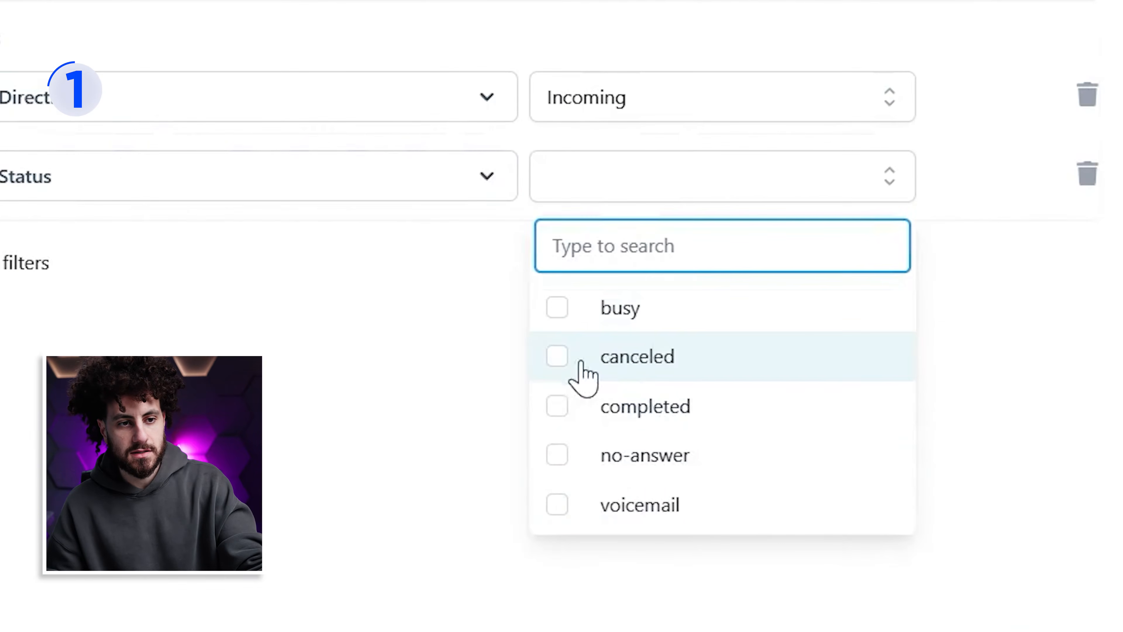
{"action": "left_click", "coordinate": [741, 456]}
{"action": "left_click", "coordinate": [556, 497]}
{"action": "left_click", "coordinate": [556, 349]}
{"action": "left_click", "coordinate": [557, 327]}
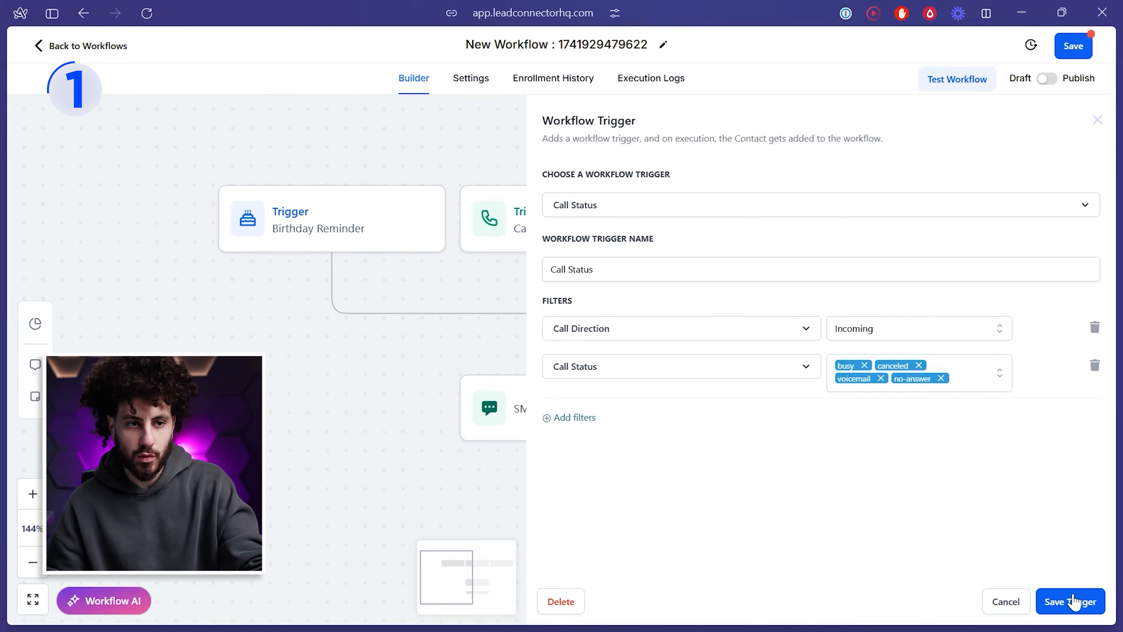
{"action": "left_click", "coordinate": [1070, 601]}
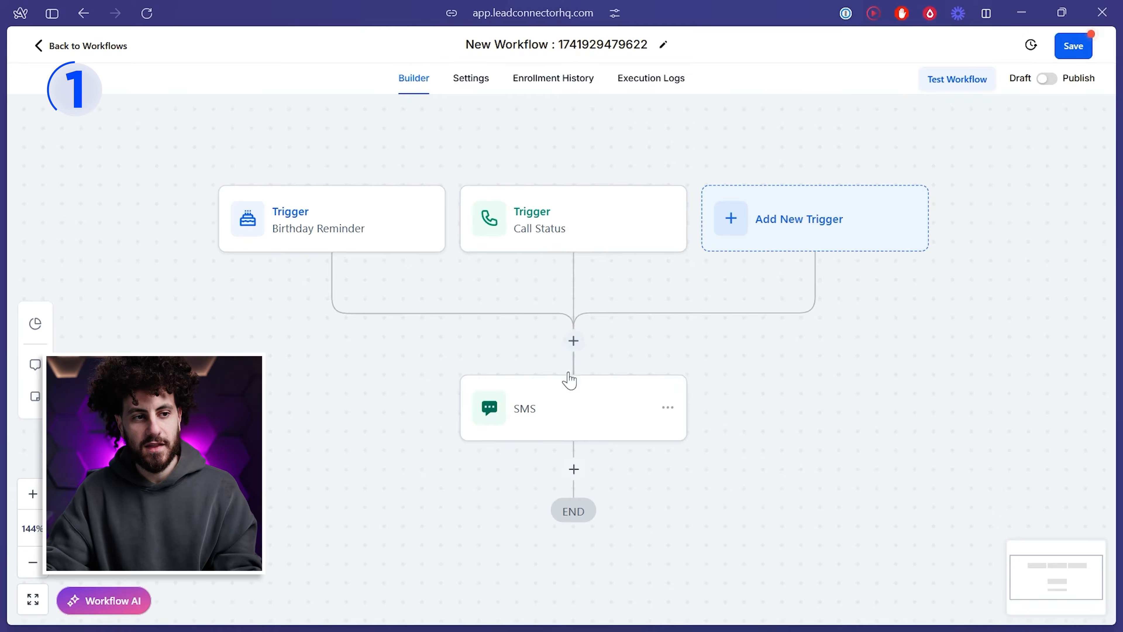
Step: Replace the SMS action's message with "Hey, saw we just missed your call. How can we help?" and save the action
{"action": "left_click", "coordinate": [559, 428]}
{"action": "key", "text": "ctrl+a"}
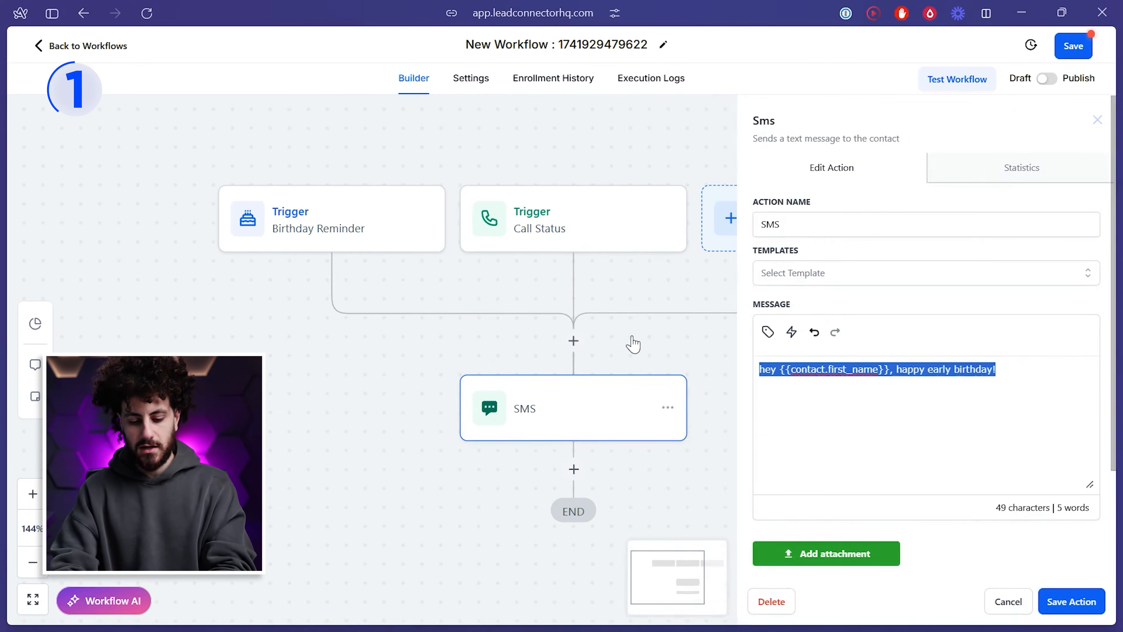
{"action": "type", "text": "hey"}
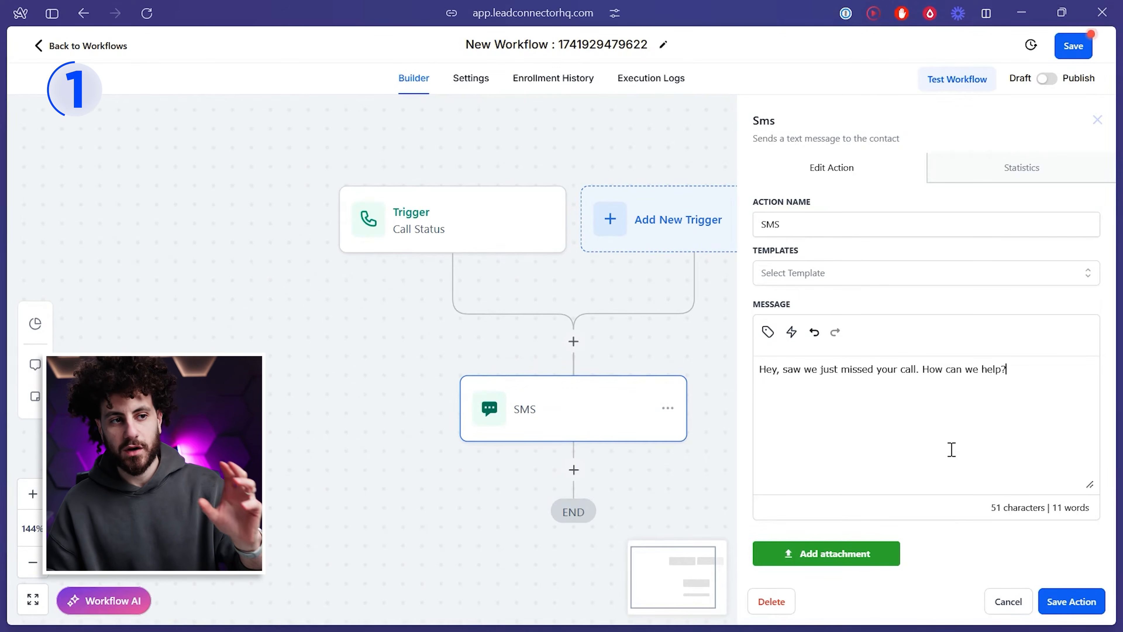
{"action": "left_click", "coordinate": [1071, 602]}
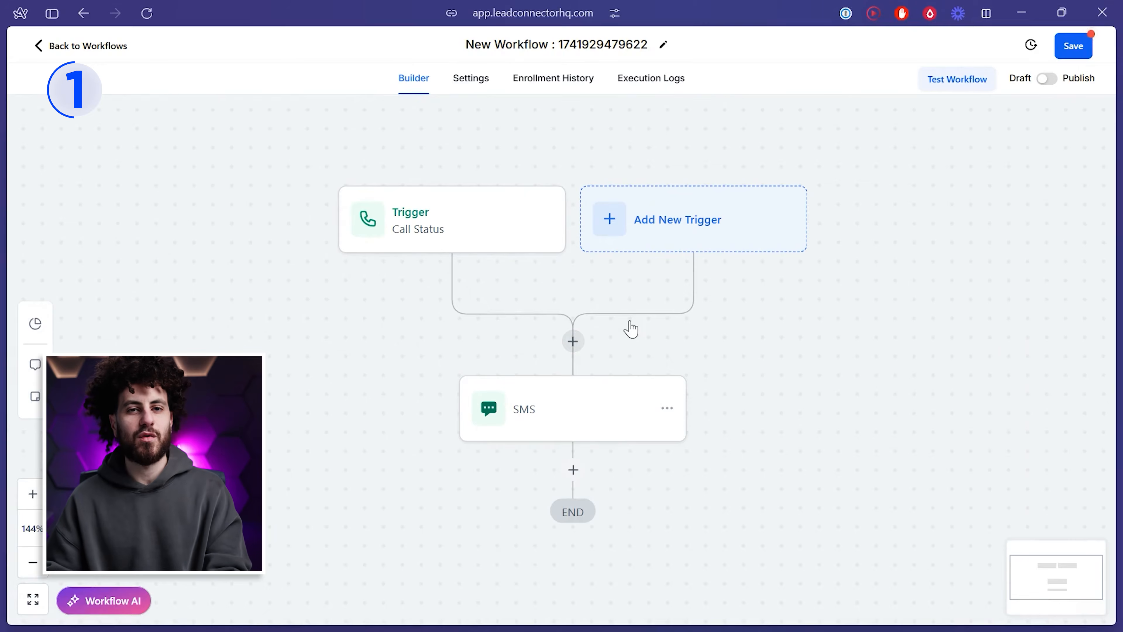
Step: Add a Wait action between the Call Status trigger and the SMS action
{"action": "left_click", "coordinate": [573, 341]}
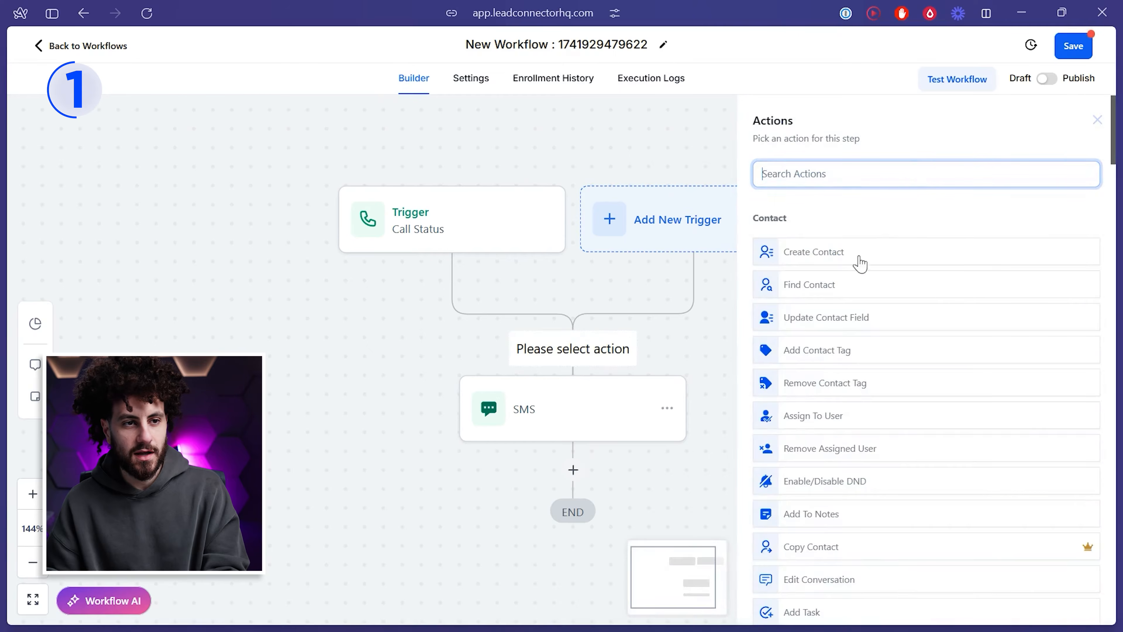
{"action": "type", "text": "wait"}
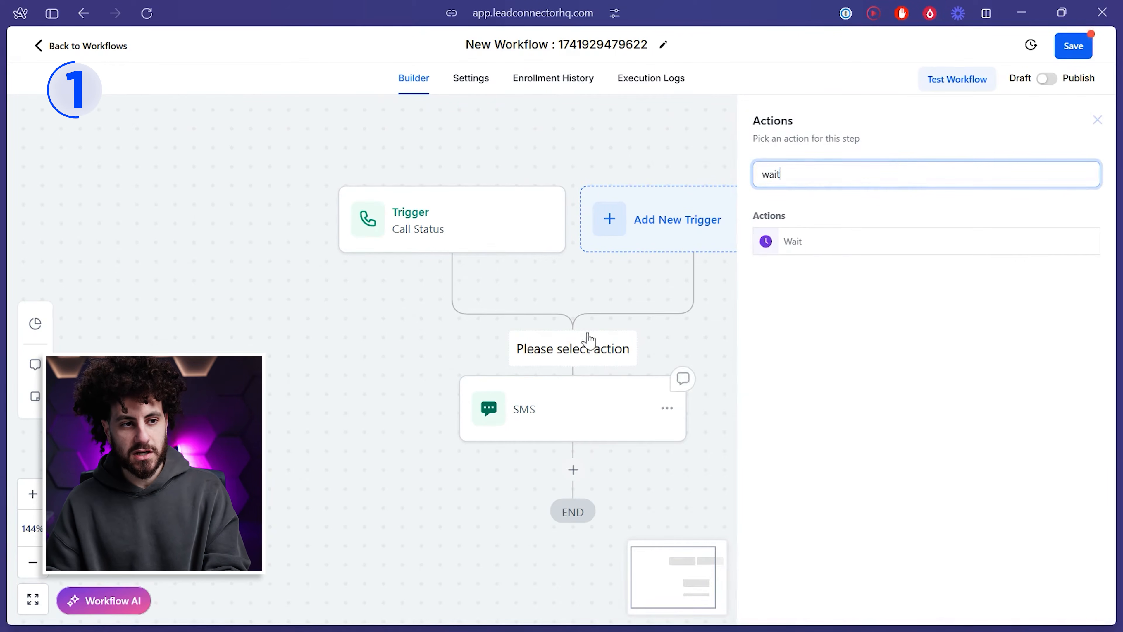
{"action": "left_click", "coordinate": [824, 246]}
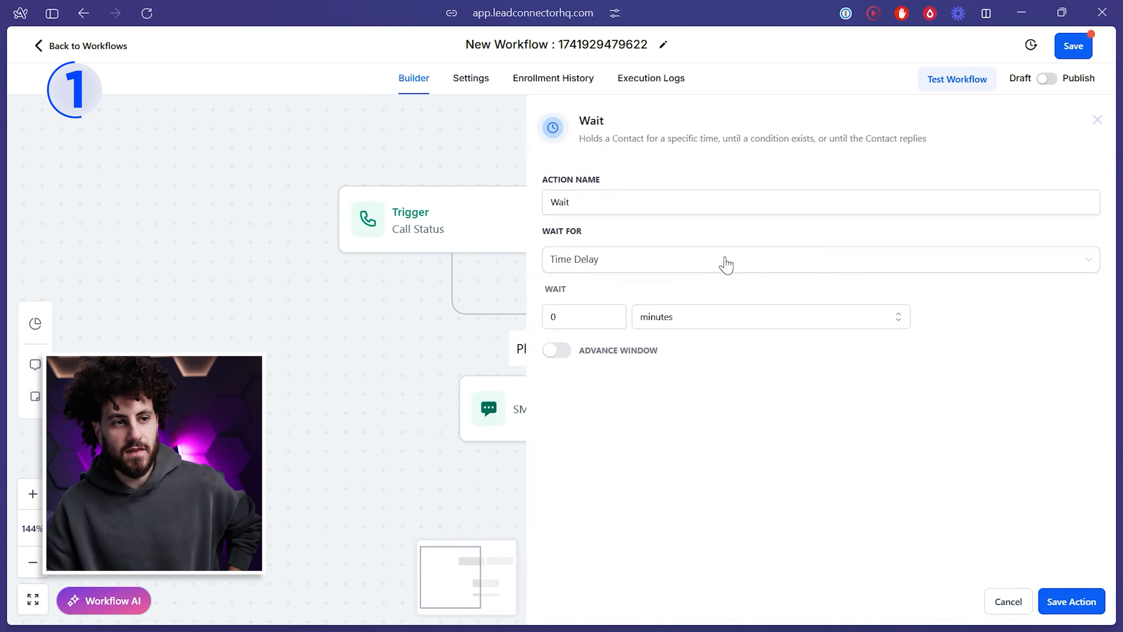
Step: Configure the Wait action as a Time Delay of 2 minutes and save the action
{"action": "left_click", "coordinate": [610, 265]}
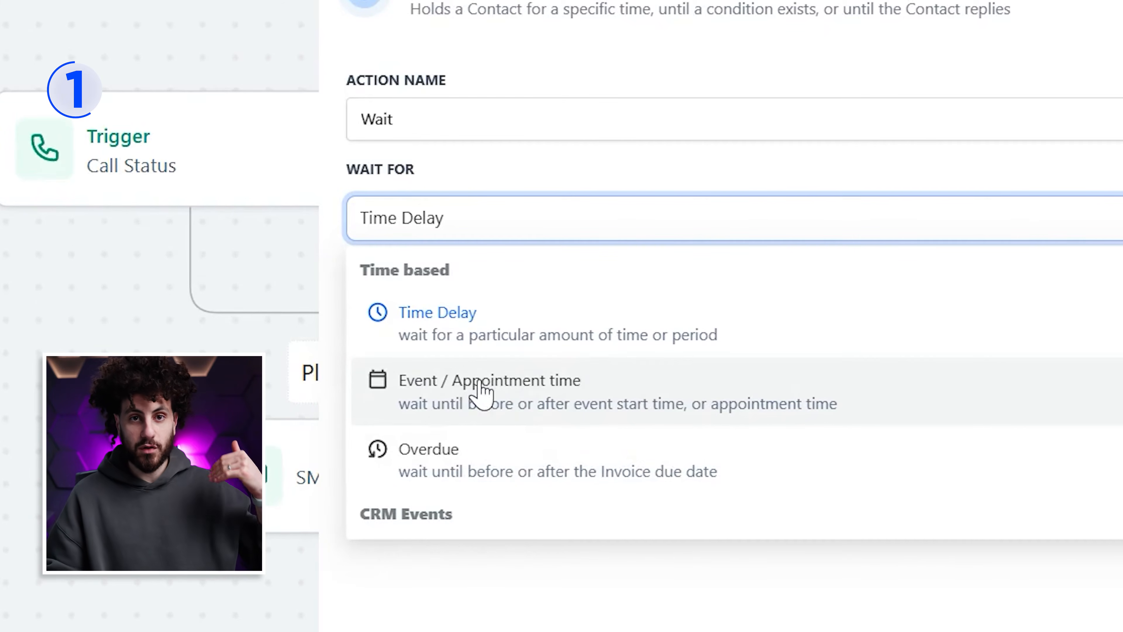
{"action": "scroll", "coordinate": [477, 407], "scroll_direction": "down", "scroll_amount": 3}
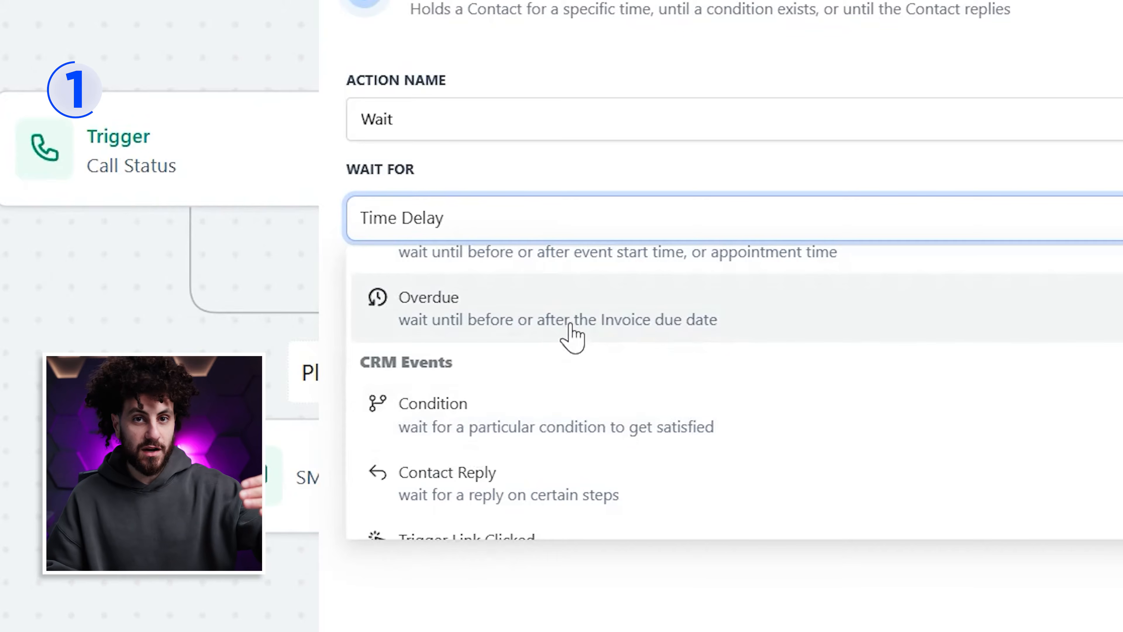
{"action": "scroll", "coordinate": [566, 398], "scroll_direction": "down", "scroll_amount": 2}
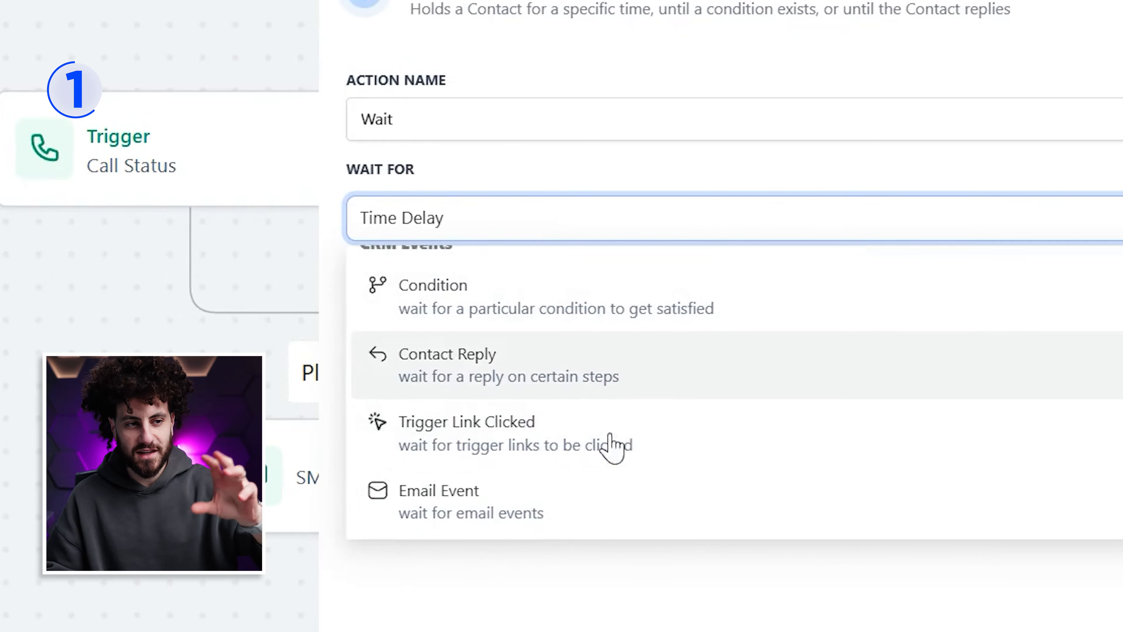
{"action": "scroll", "coordinate": [619, 460], "scroll_direction": "up", "scroll_amount": 5}
{"action": "left_click", "coordinate": [495, 330]}
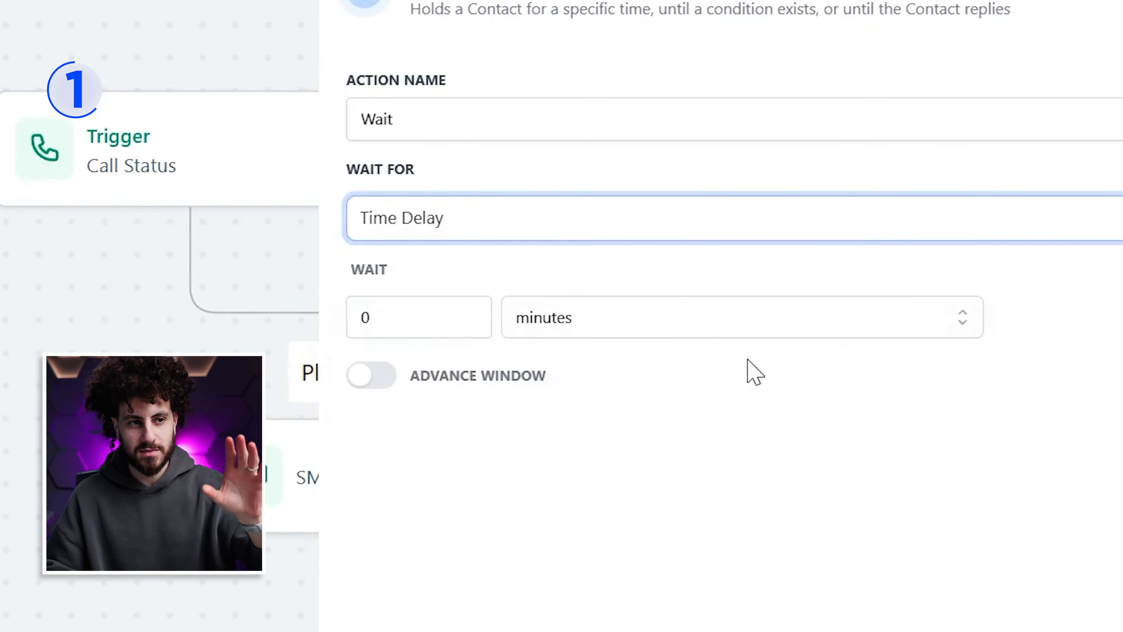
{"action": "double_click", "coordinate": [453, 332]}
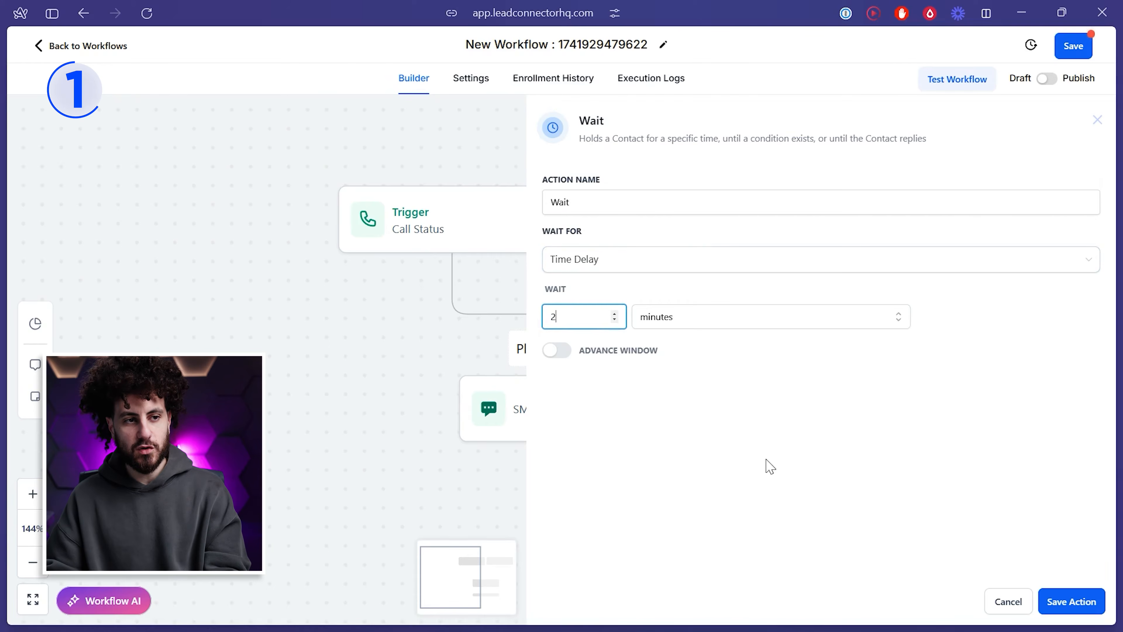
{"action": "type", "text": "2"}
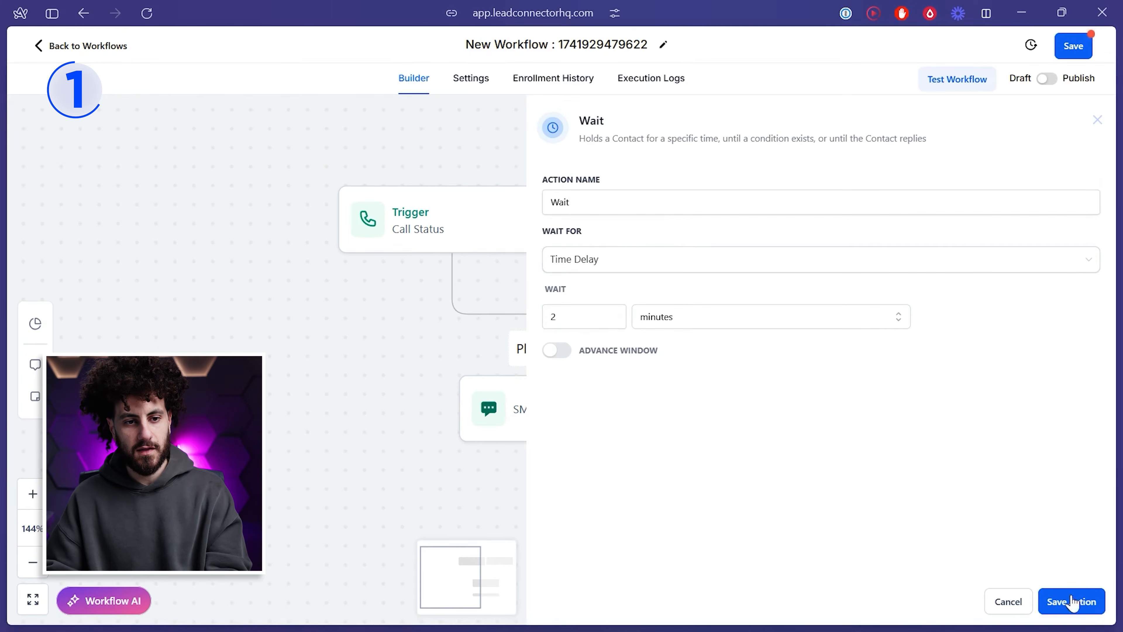
{"action": "left_click", "coordinate": [1061, 593]}
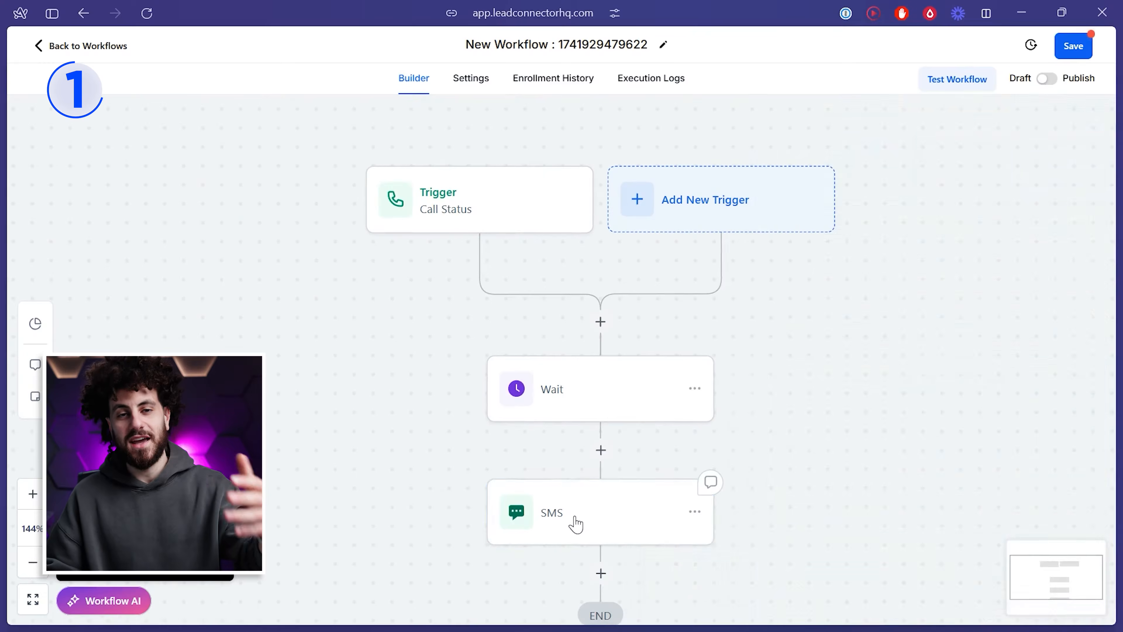
Step: Review the settings of the SMS and Wait actions without changing them
{"action": "left_click", "coordinate": [574, 521]}
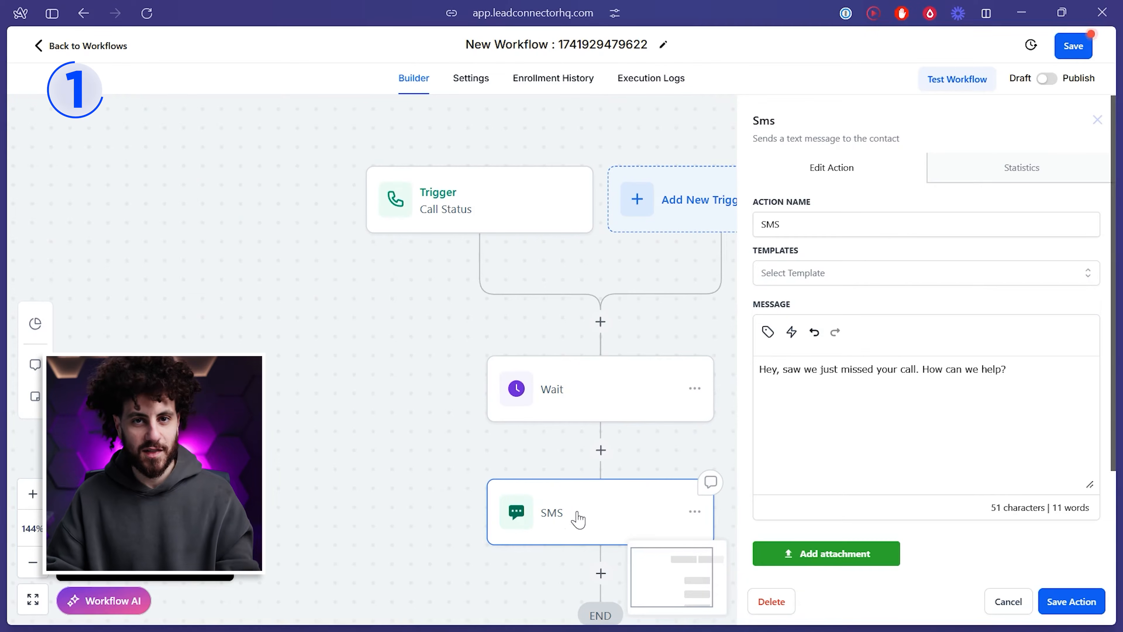
{"action": "left_click", "coordinate": [1000, 604]}
{"action": "left_click", "coordinate": [613, 416]}
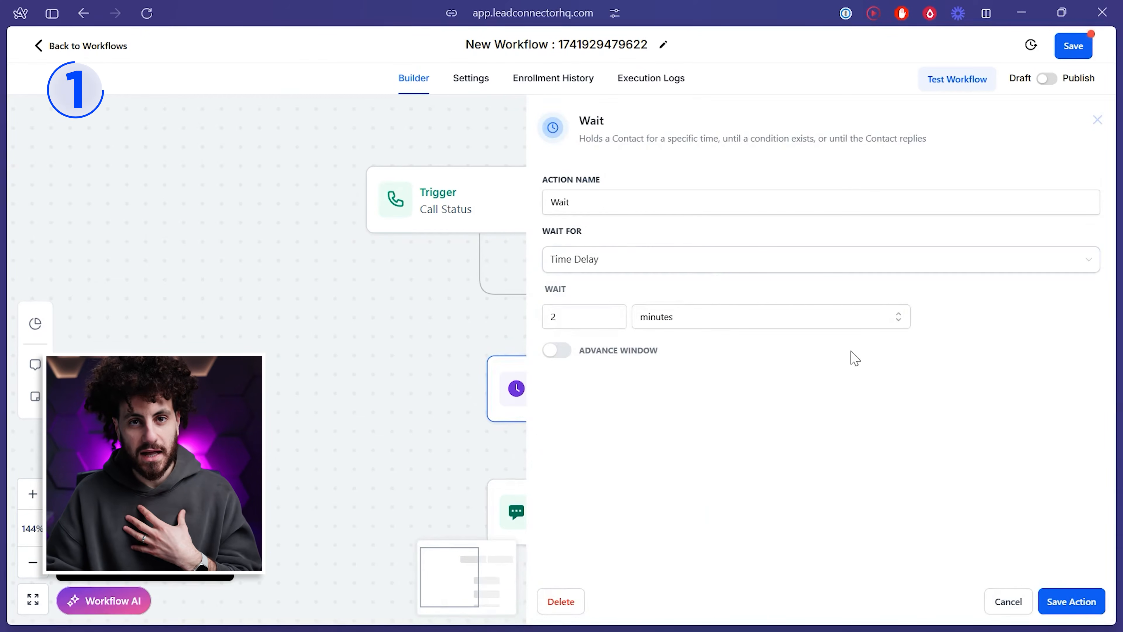
{"action": "left_click", "coordinate": [1008, 600]}
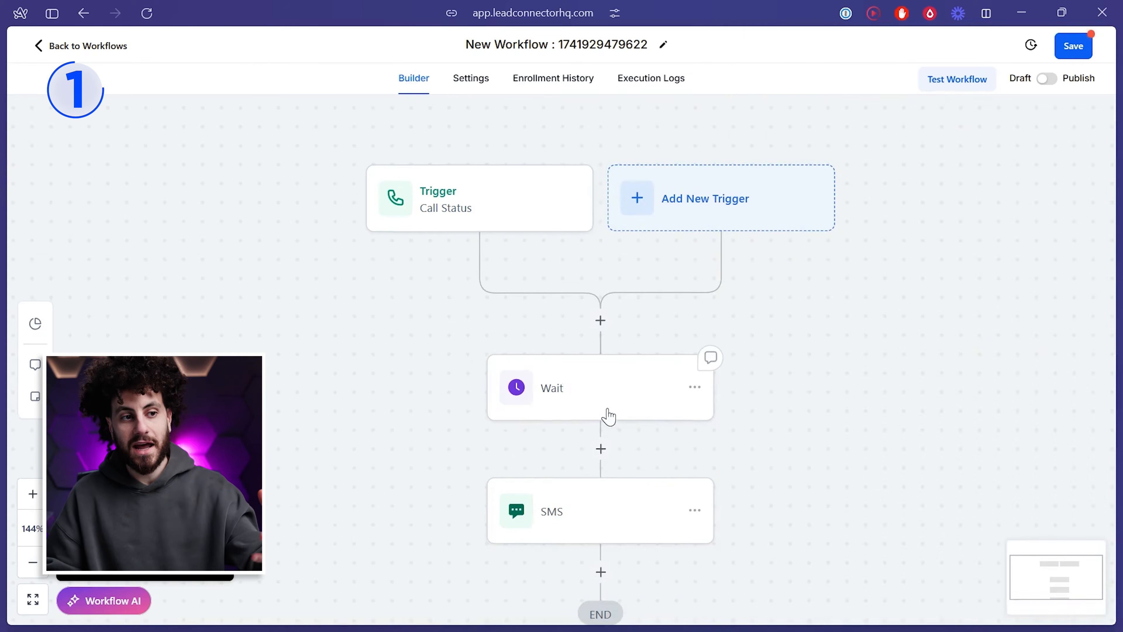
Step: Rename the Wait action to "Wait 2 min" and save it
{"action": "left_click", "coordinate": [607, 400]}
{"action": "left_click", "coordinate": [635, 207]}
{"action": "double_click", "coordinate": [665, 204]}
{"action": "left_click", "coordinate": [616, 203]}
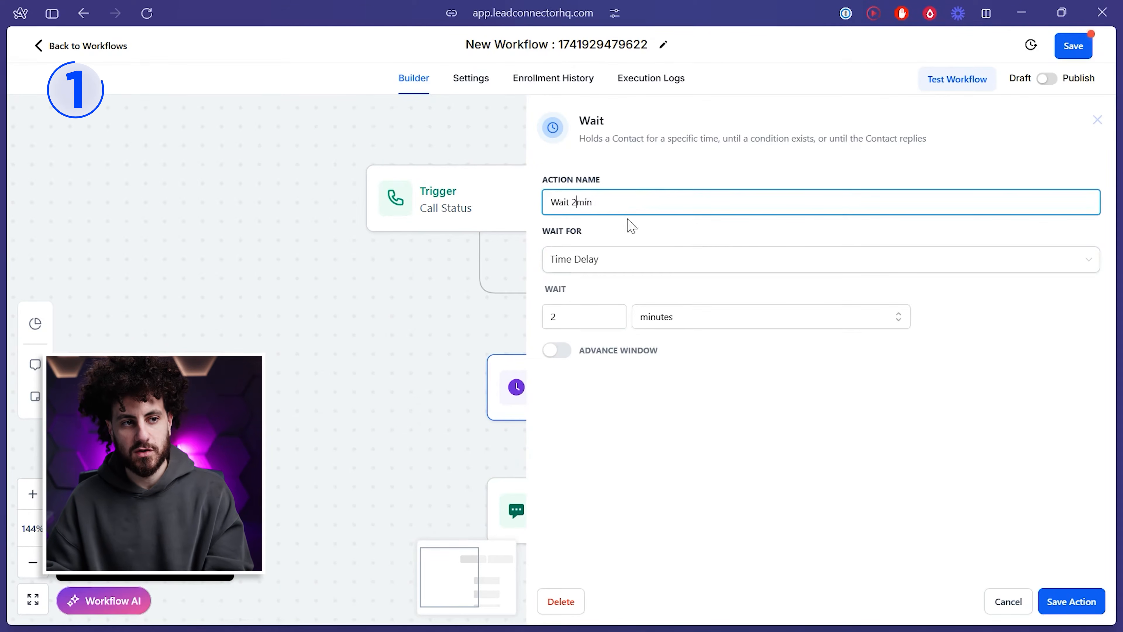
{"action": "left_click", "coordinate": [1069, 601]}
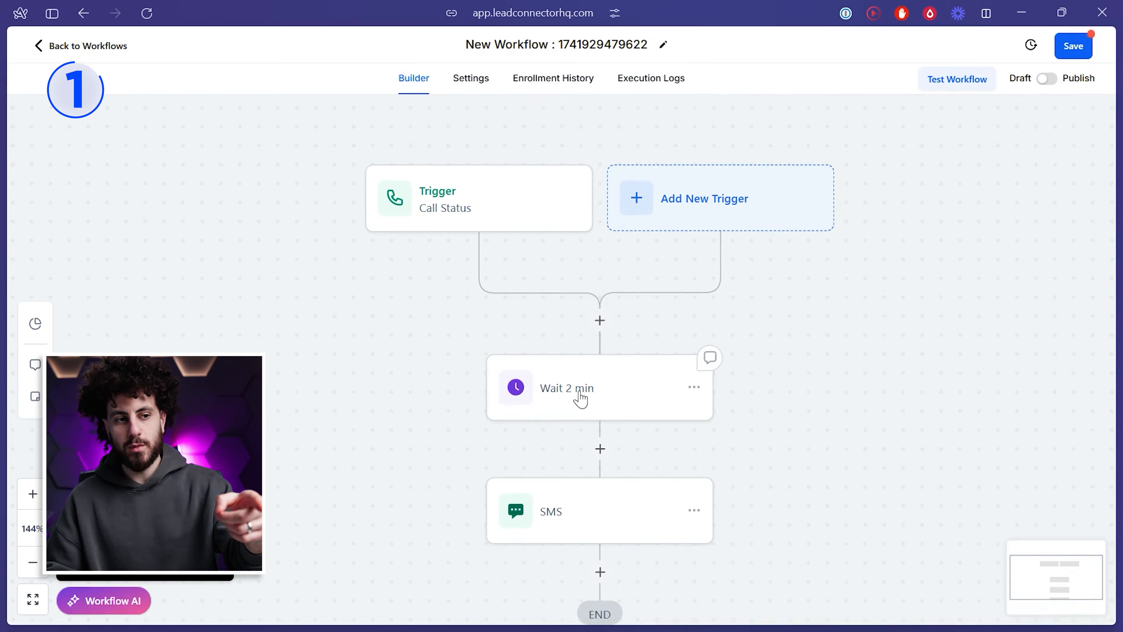
Step: Check the name and delay settings of the "Wait 2 min" action without changing them
{"action": "left_click", "coordinate": [602, 381]}
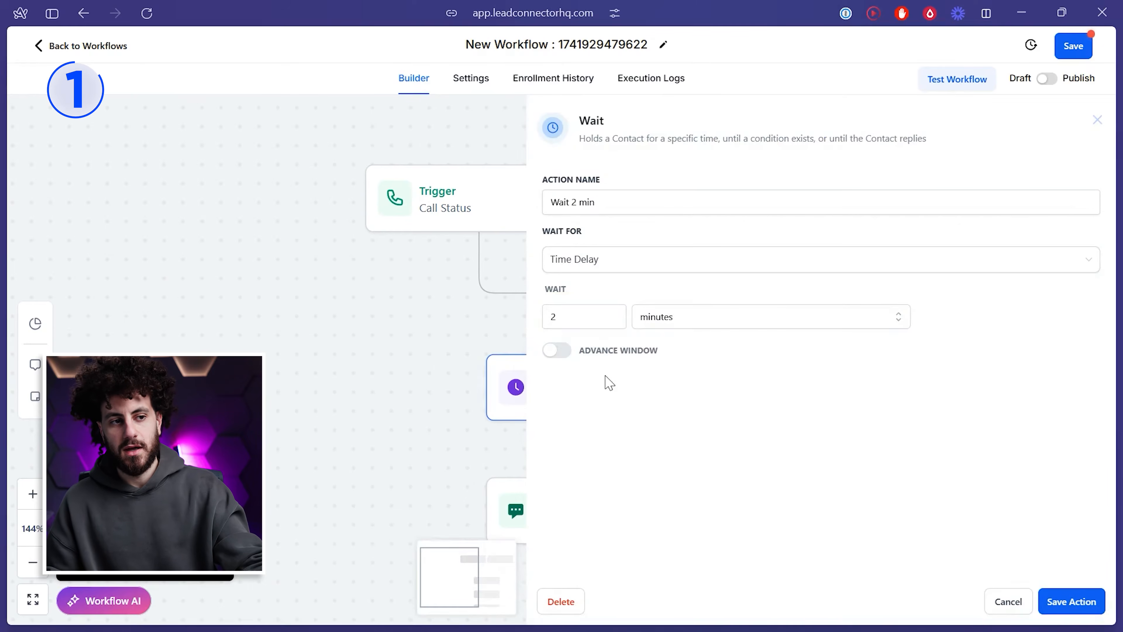
{"action": "left_click", "coordinate": [1001, 601]}
{"action": "left_click", "coordinate": [625, 412]}
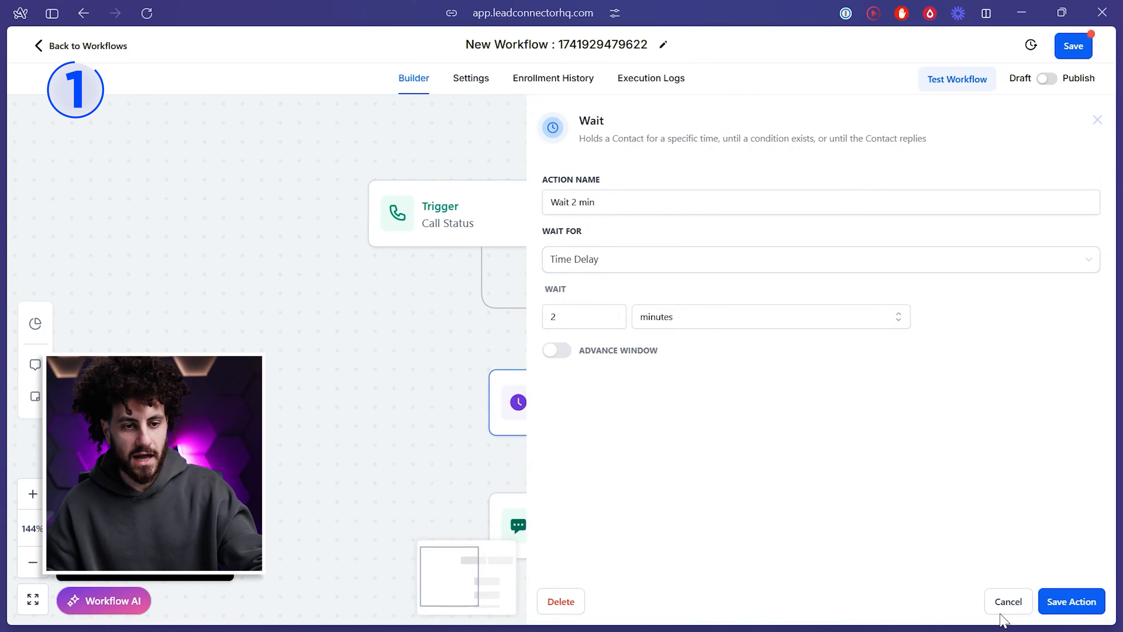
{"action": "left_click", "coordinate": [1002, 604]}
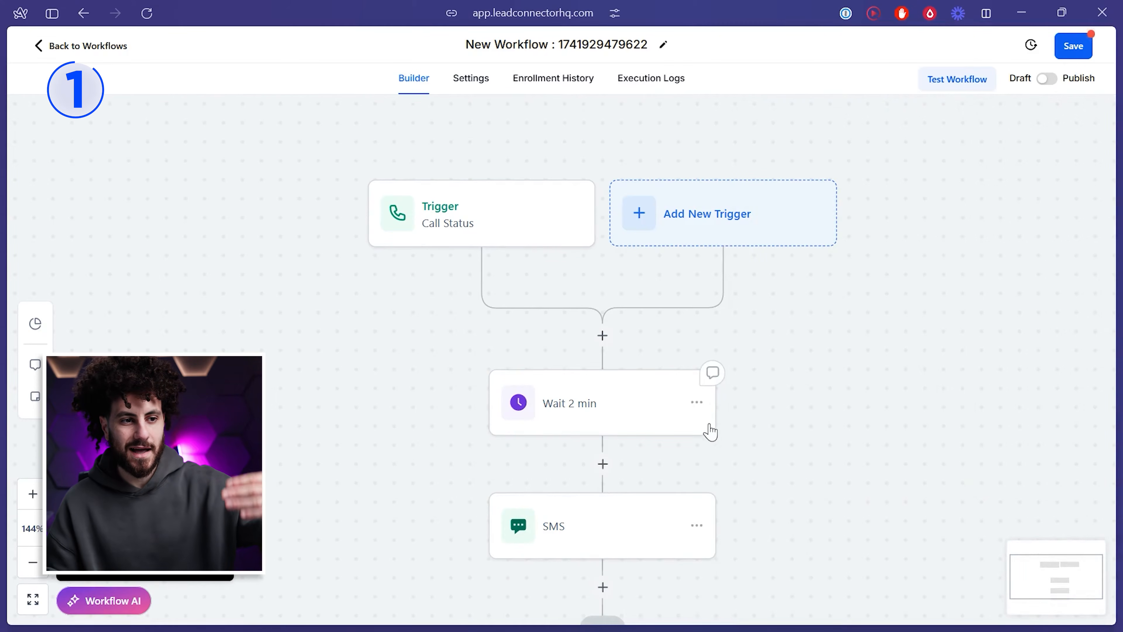
Step: Rename the SMS action to "SMS saw we just missed your call", then save the action and the workflow
{"action": "left_click", "coordinate": [607, 517]}
{"action": "left_click_drag", "start_coordinate": [920, 371], "coordinate": [781, 371]}
{"action": "left_click_drag", "start_coordinate": [785, 225], "coordinate": [701, 221]}
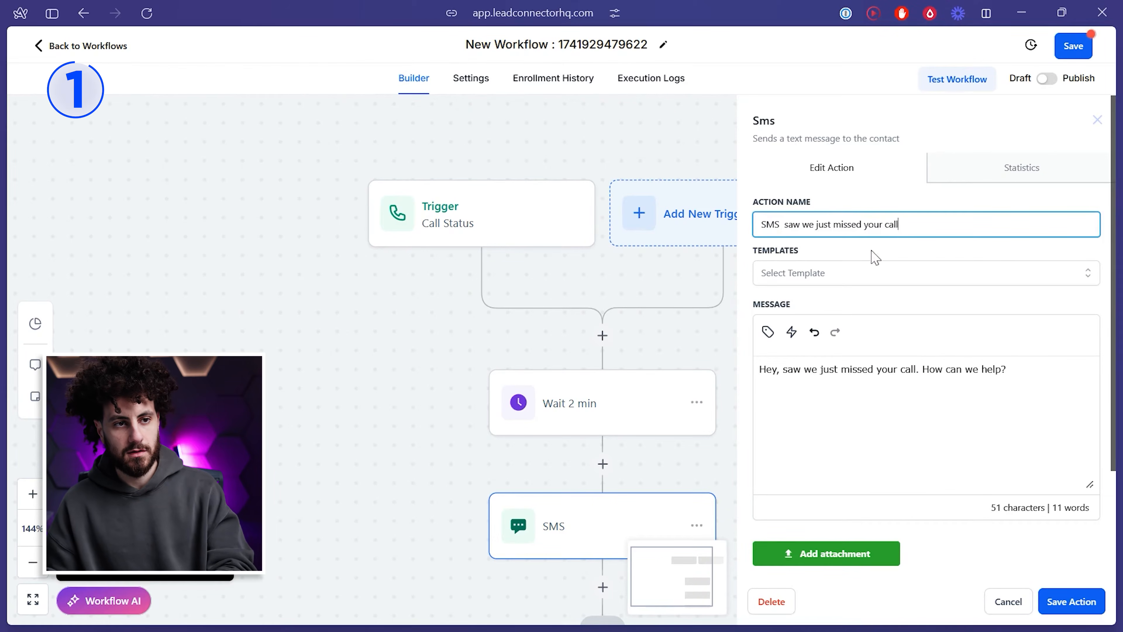
{"action": "left_click", "coordinate": [1070, 602]}
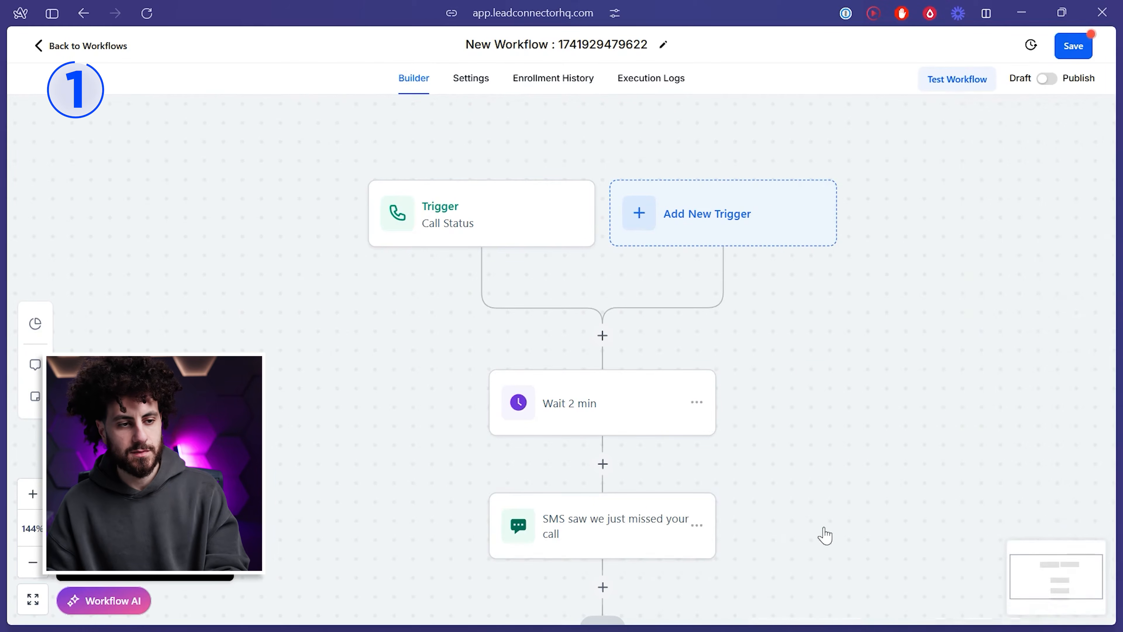
{"action": "left_click", "coordinate": [1073, 46]}
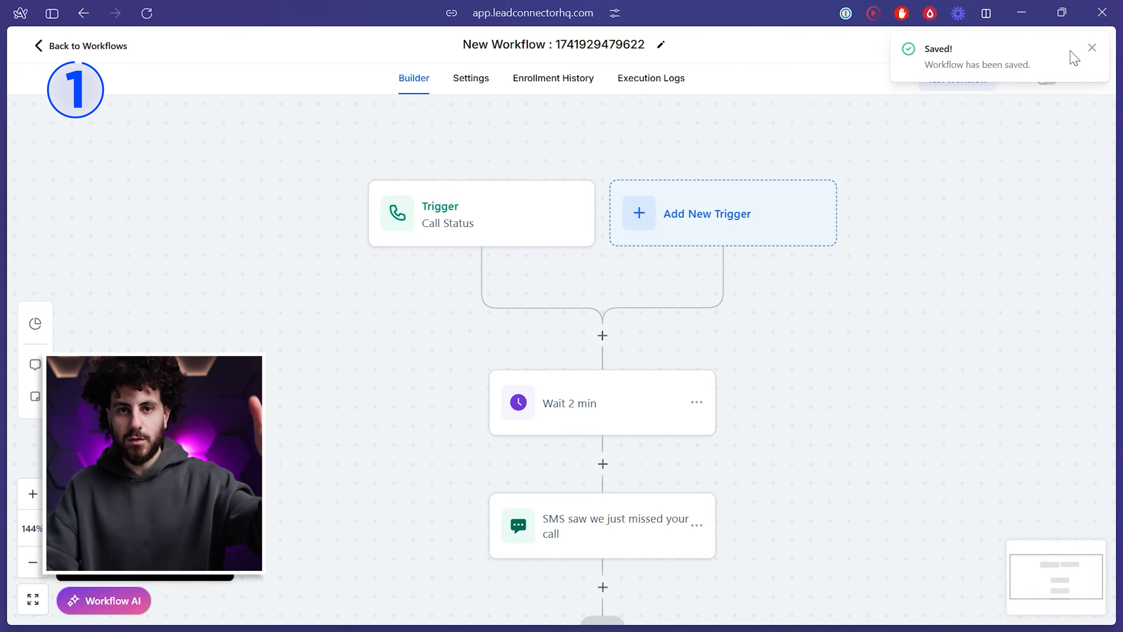
{"action": "left_click", "coordinate": [443, 224]}
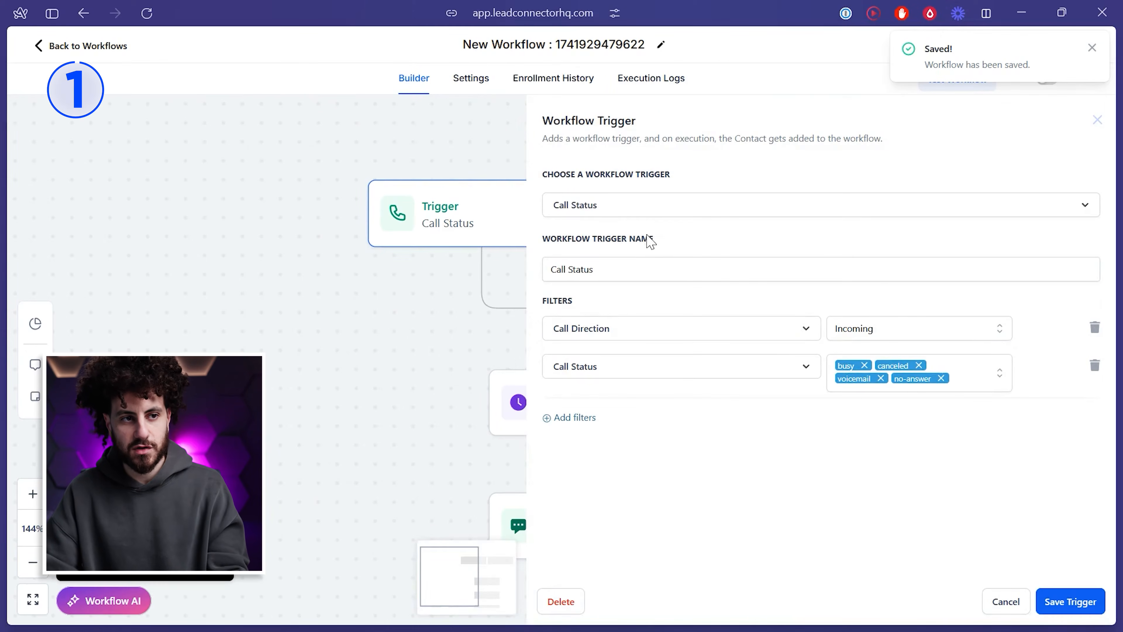
{"action": "left_click", "coordinate": [605, 269]}
{"action": "type", "text": "asdfasdf"}
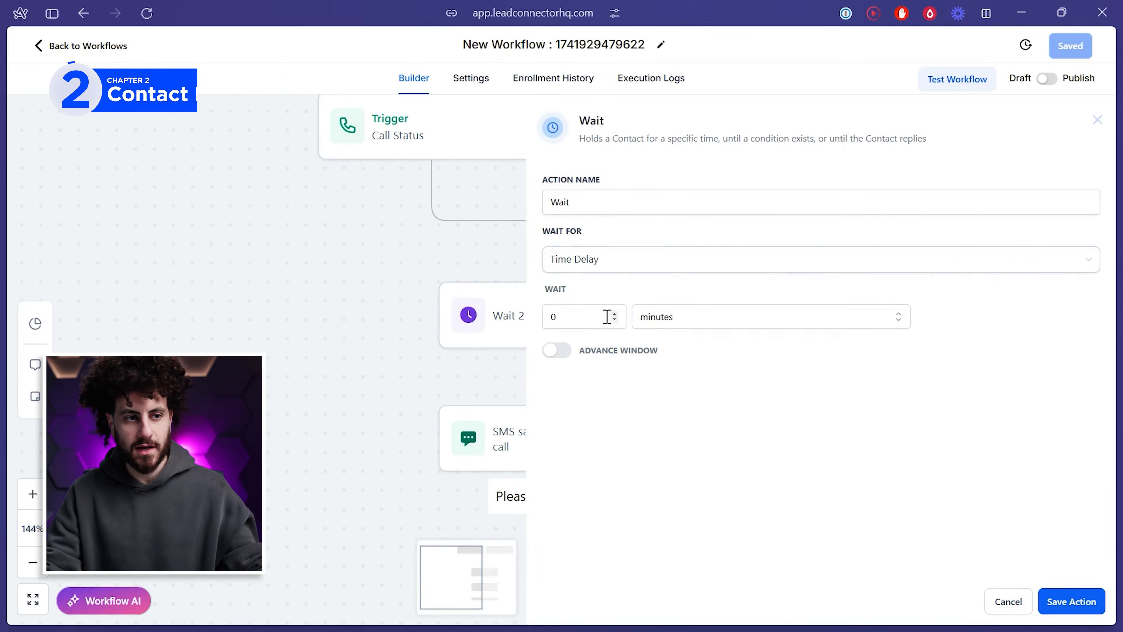
Step: Set the new Wait action to wait for a Contact Reply to the "SMS saw we just missed your call" step
{"action": "left_click", "coordinate": [604, 258]}
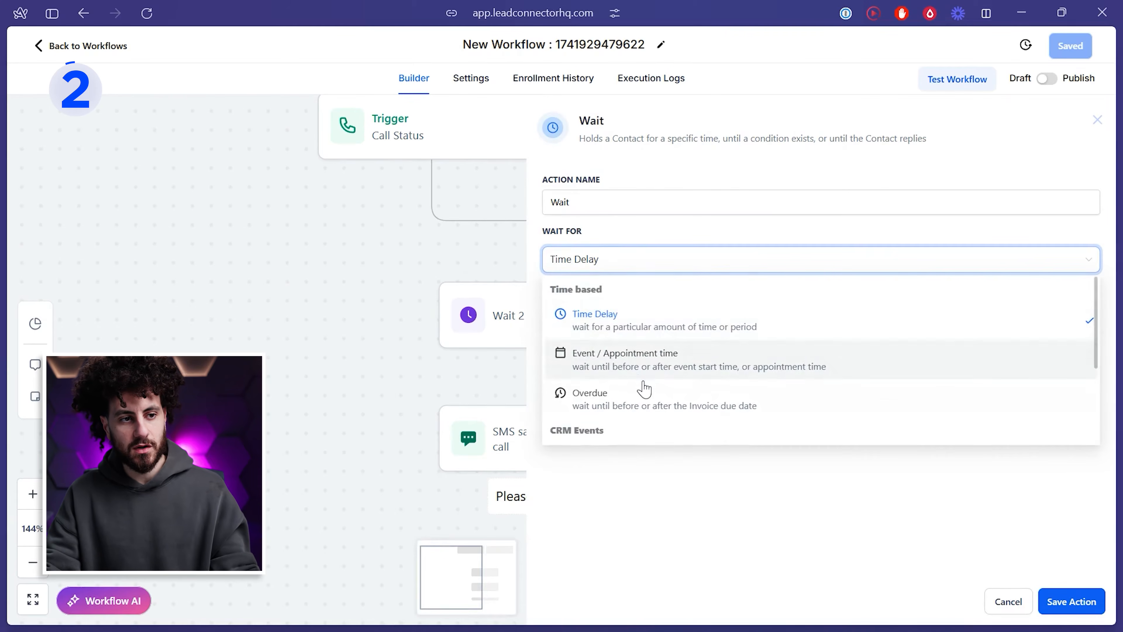
{"action": "scroll", "coordinate": [644, 389], "scroll_direction": "down", "scroll_amount": 3}
{"action": "left_click", "coordinate": [637, 351]}
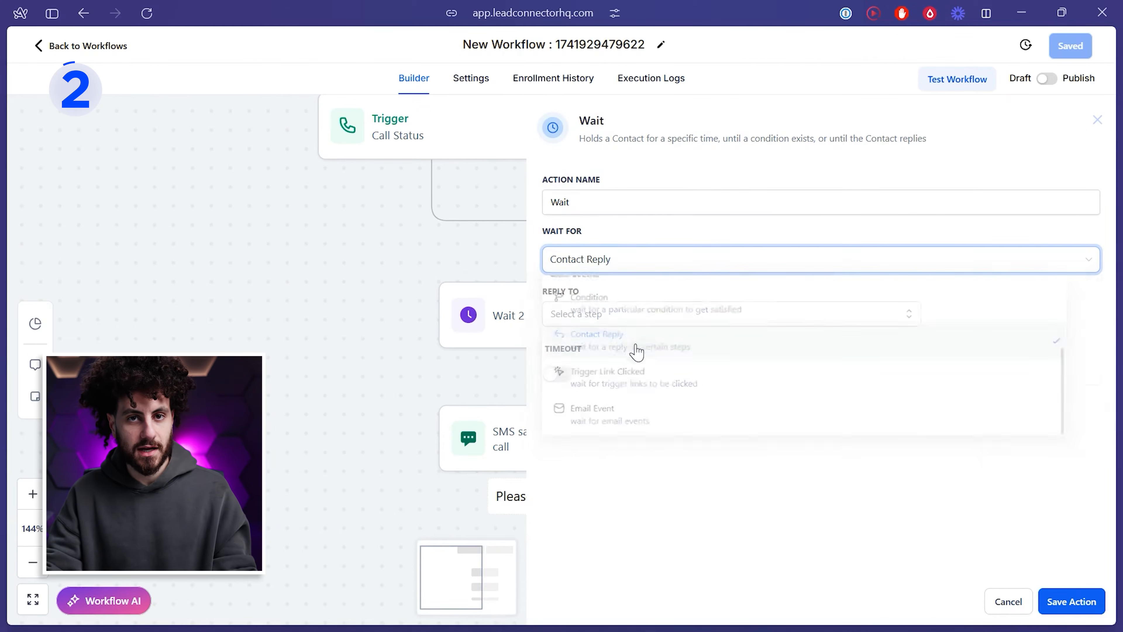
{"action": "left_click", "coordinate": [611, 315]}
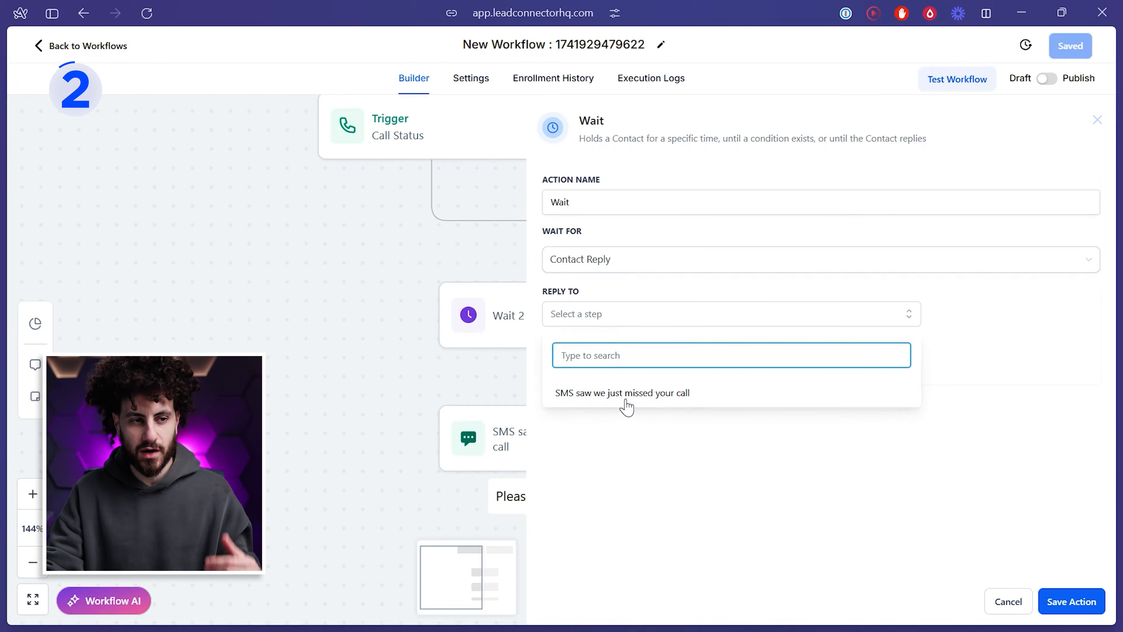
{"action": "left_click", "coordinate": [624, 394]}
{"action": "left_click", "coordinate": [661, 462]}
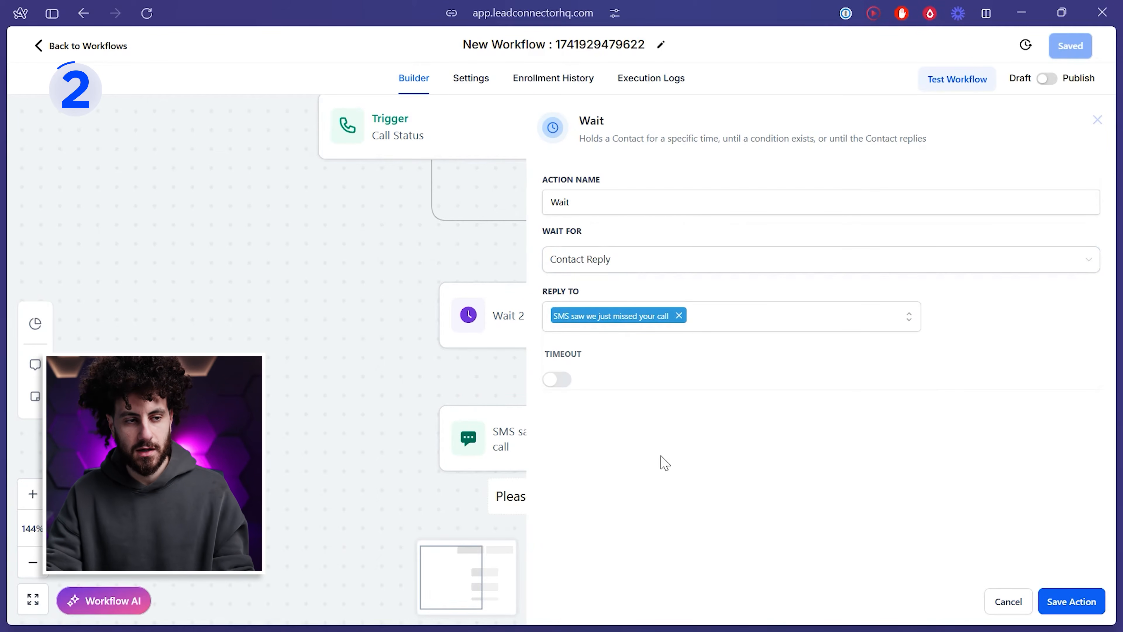
Step: Enable a 3-day timeout on the Wait action, name it "Wait for reply - timeout 3 days" and save it
{"action": "left_click", "coordinate": [556, 381]}
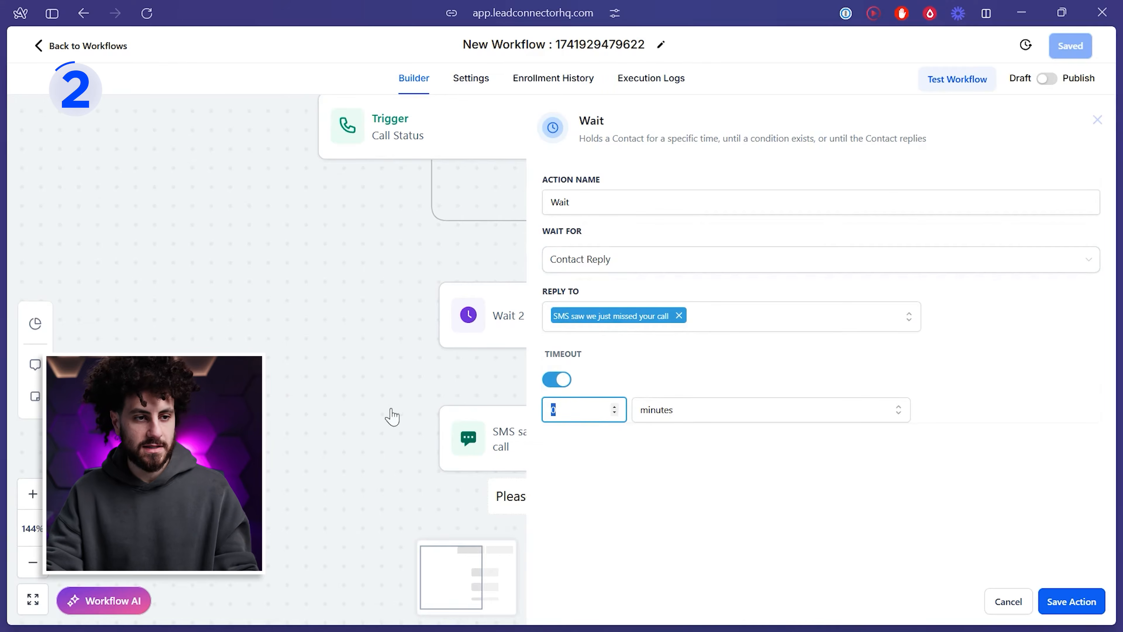
{"action": "left_click", "coordinate": [694, 414]}
{"action": "left_click", "coordinate": [672, 440]}
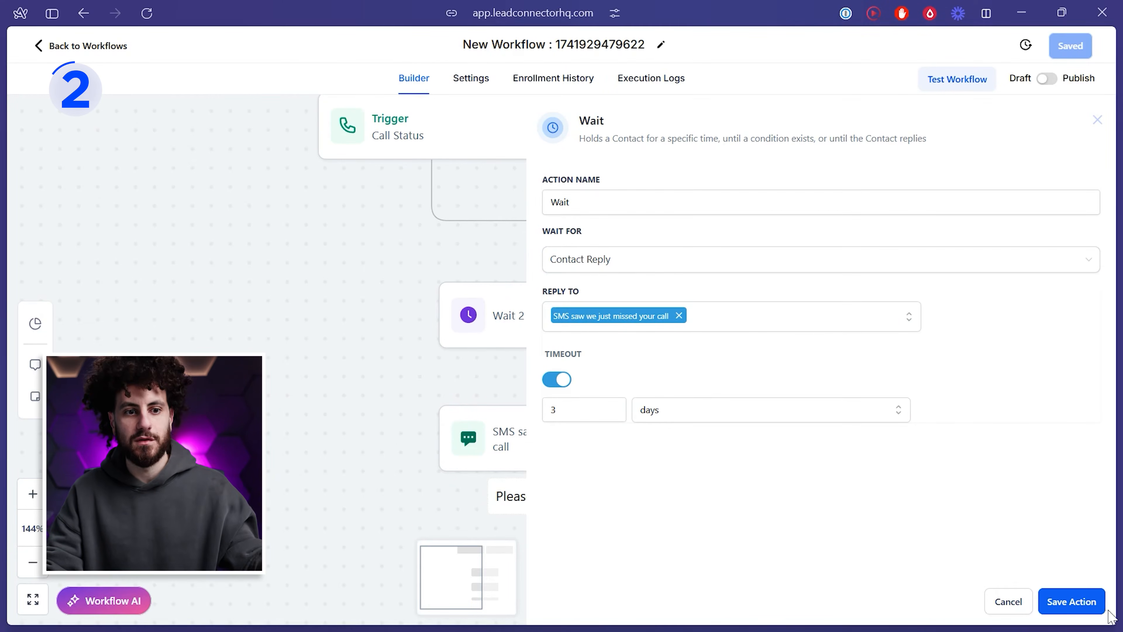
{"action": "left_click", "coordinate": [684, 207]}
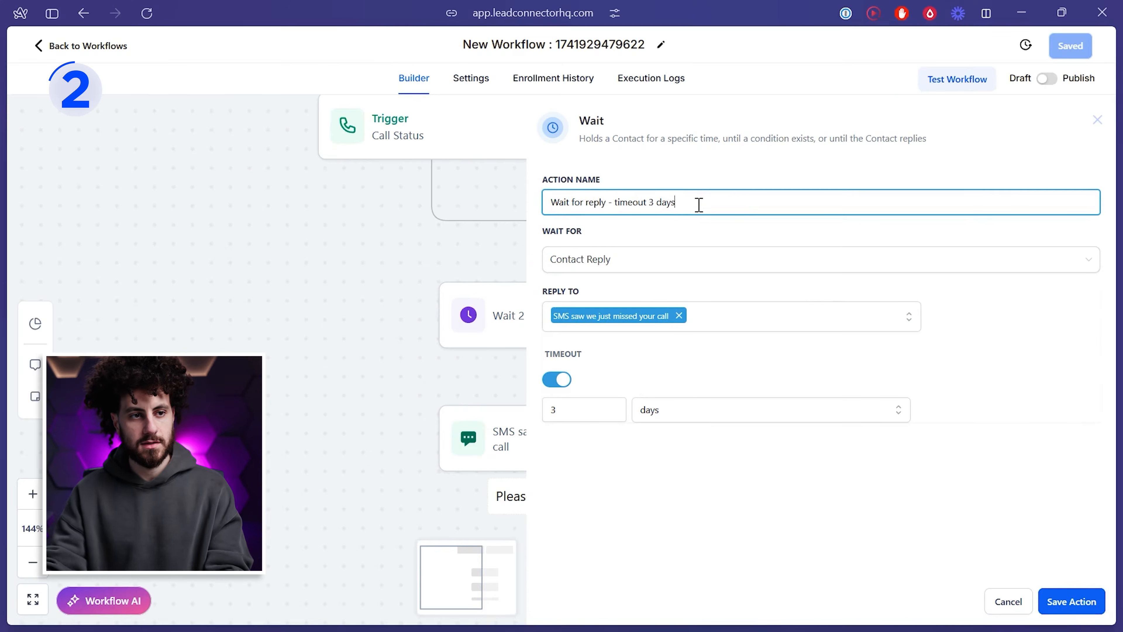
{"action": "left_click", "coordinate": [1071, 601]}
Step: Add a Send Internal Notification action to the Contact Reply branch and set its notification type to SMS
{"action": "left_click_drag", "start_coordinate": [862, 432], "coordinate": [887, 214]}
{"action": "scroll", "coordinate": [903, 313], "scroll_direction": "down", "scroll_amount": 3}
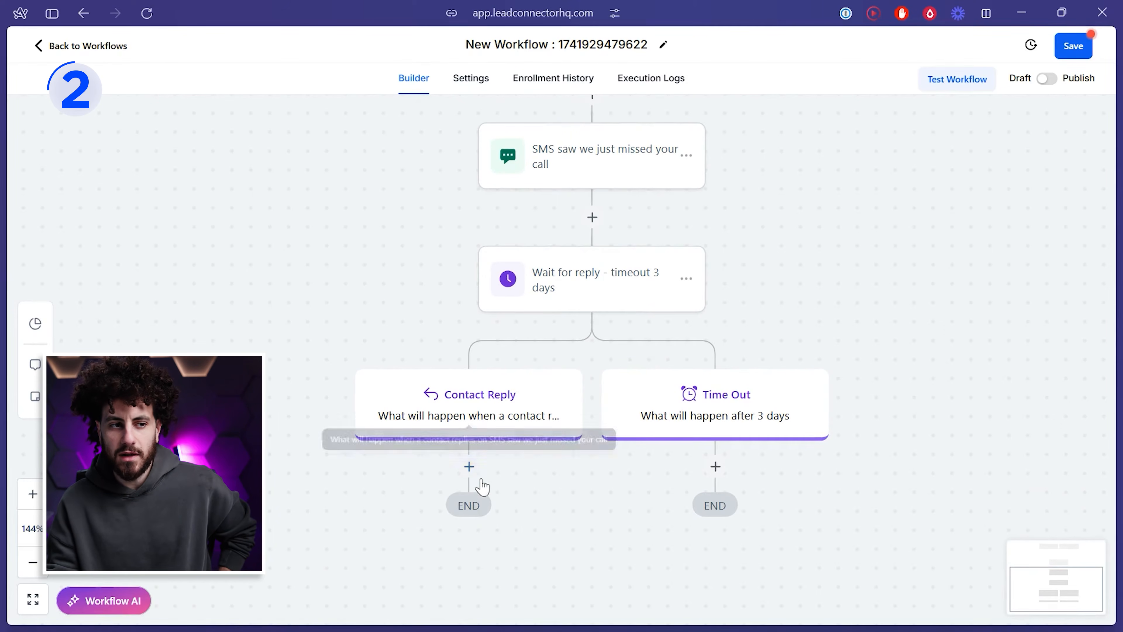
{"action": "left_click", "coordinate": [469, 466]}
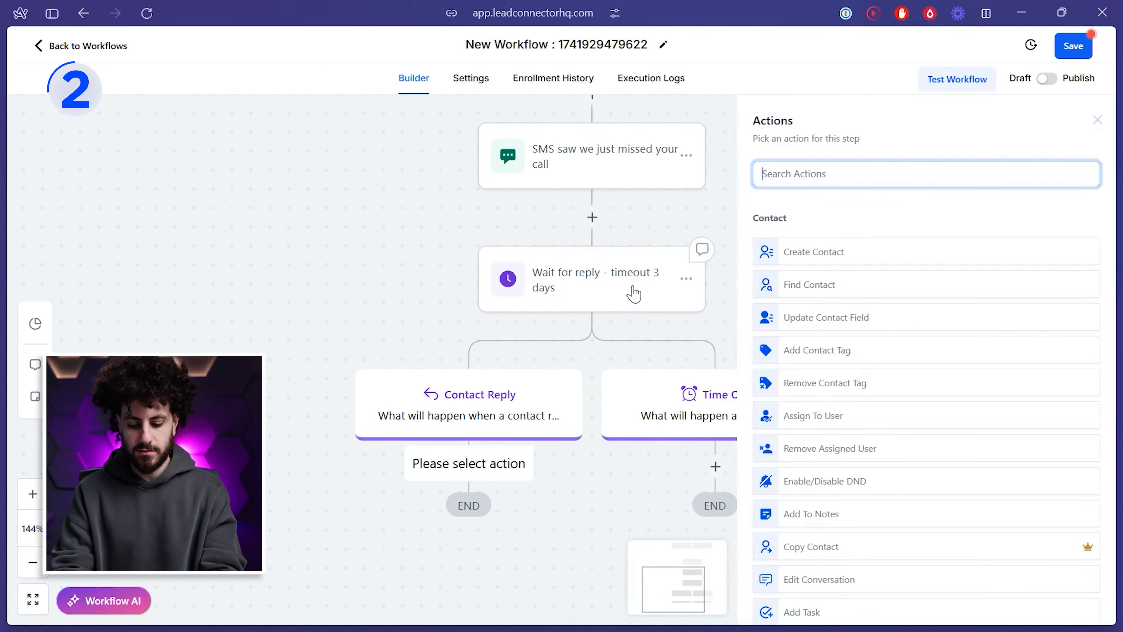
{"action": "type", "text": "notif"}
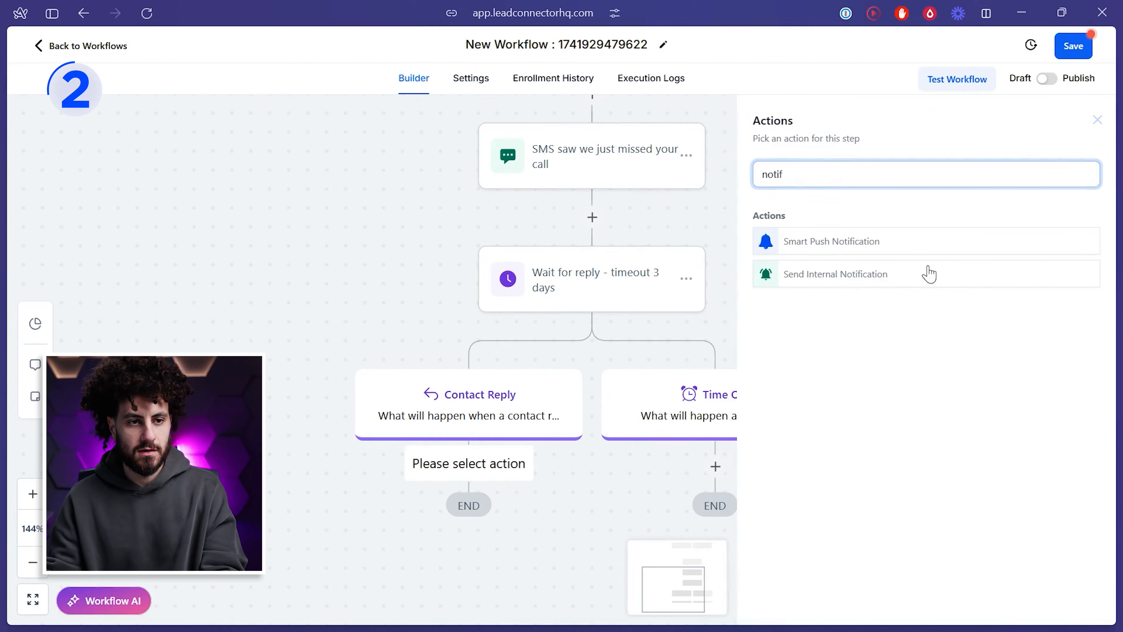
{"action": "left_click", "coordinate": [895, 281]}
{"action": "left_click", "coordinate": [830, 256]}
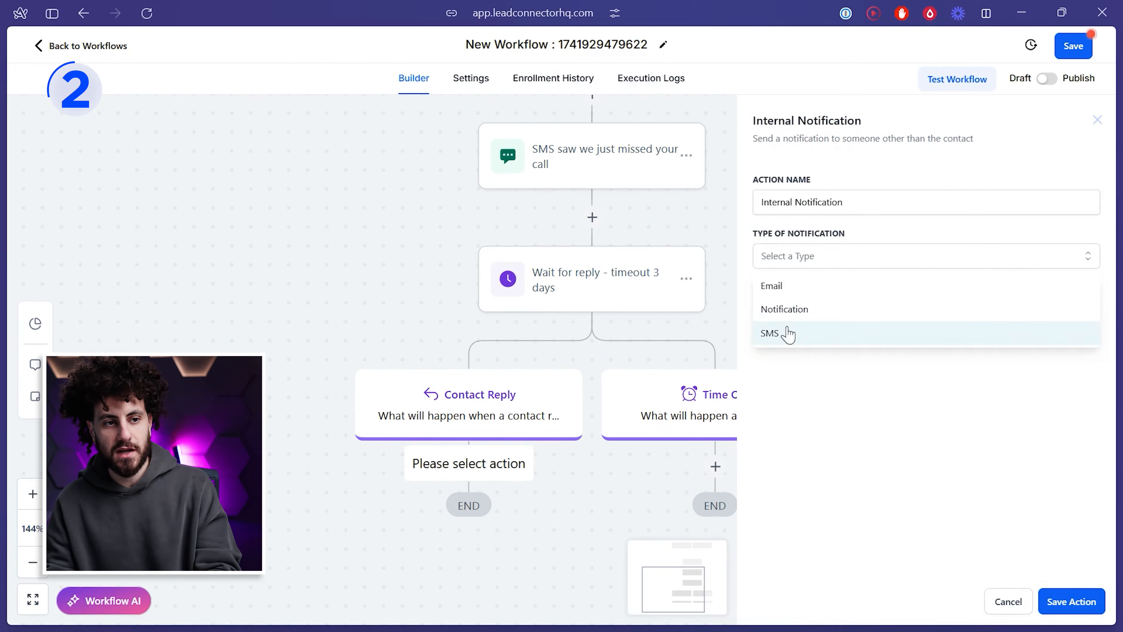
{"action": "left_click", "coordinate": [794, 341]}
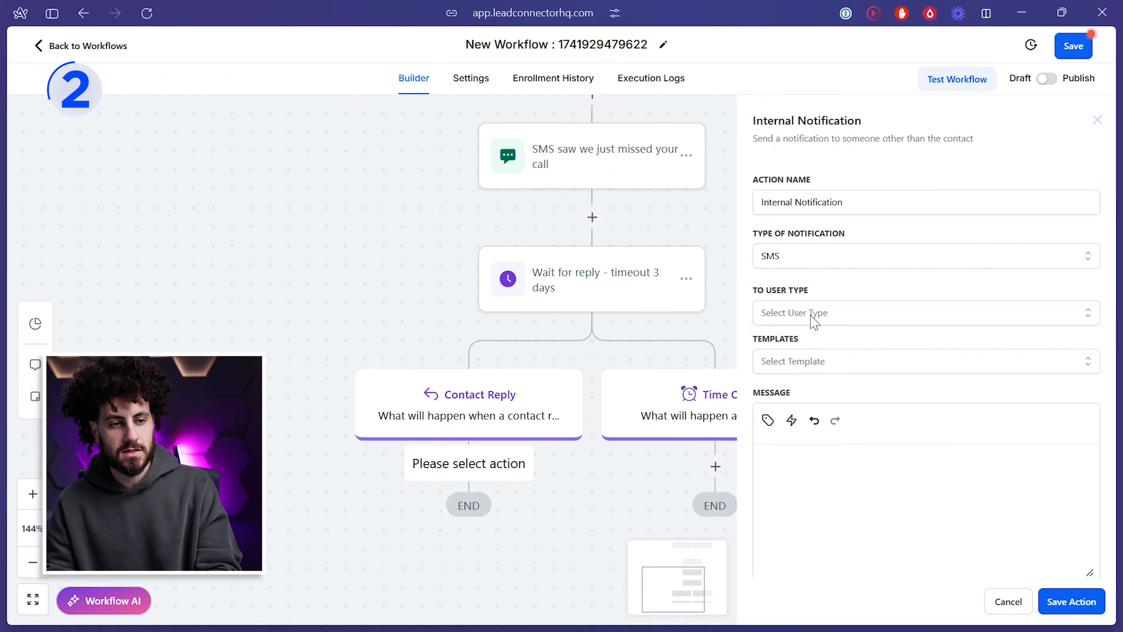
Step: Set the internal notification's recipient user type to All Users
{"action": "left_click", "coordinate": [813, 313]}
{"action": "left_click", "coordinate": [800, 345]}
{"action": "left_click", "coordinate": [807, 365]}
{"action": "left_click", "coordinate": [858, 342]}
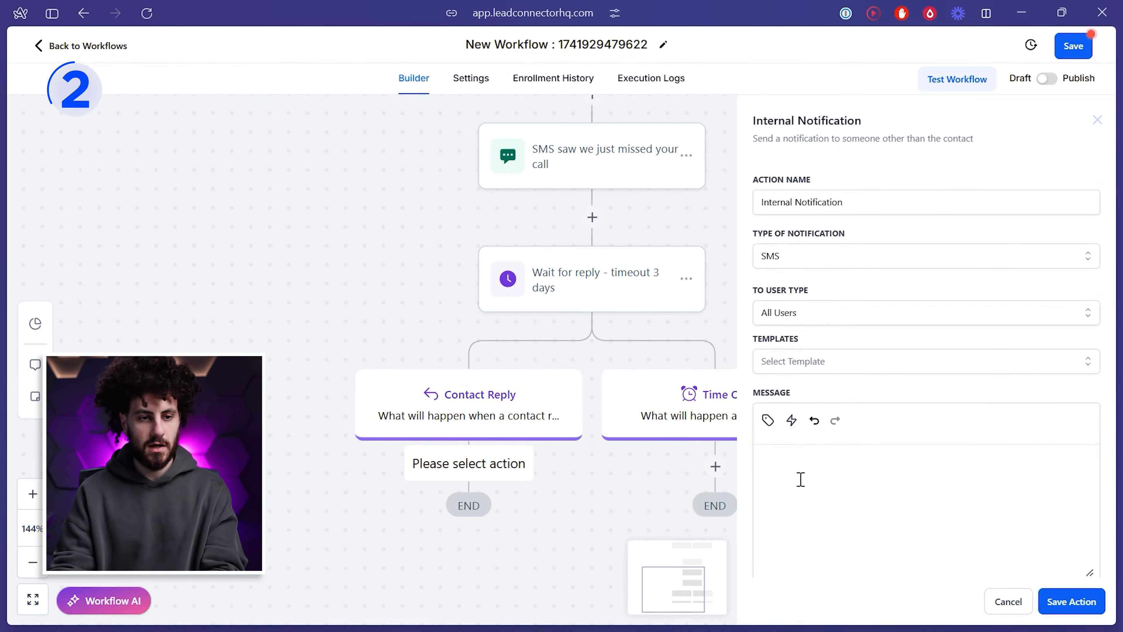
Step: Compose the notification message with the contact's full name and phone placeholders separated by a dash, followed by "New lead called in, and replied to our text."
{"action": "left_click", "coordinate": [767, 419]}
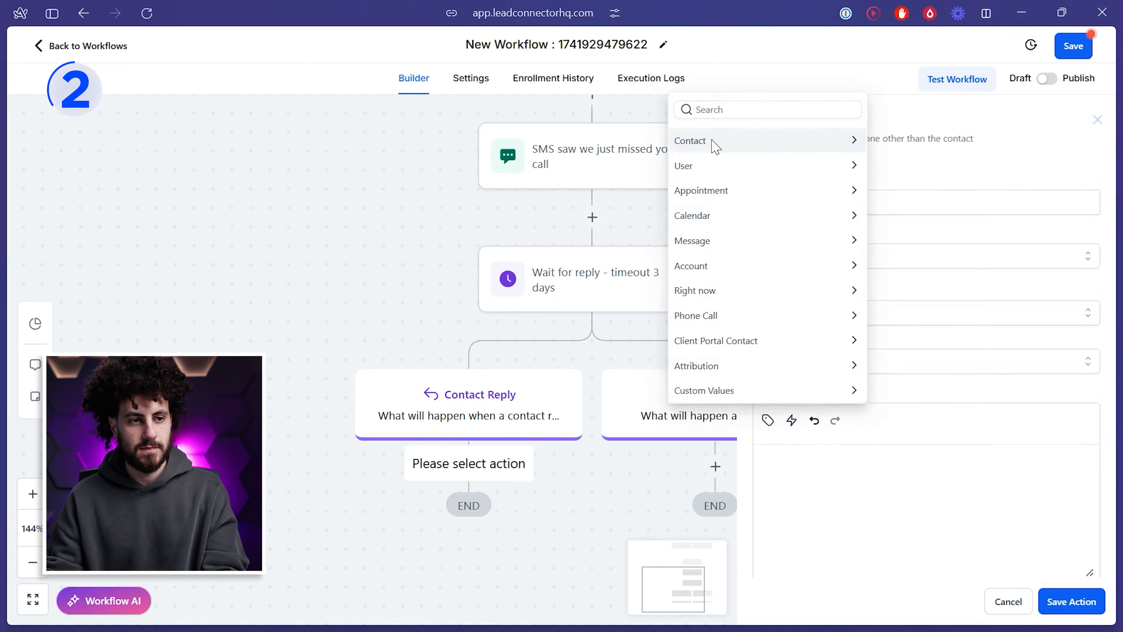
{"action": "left_click", "coordinate": [716, 143]}
{"action": "left_click", "coordinate": [915, 468]}
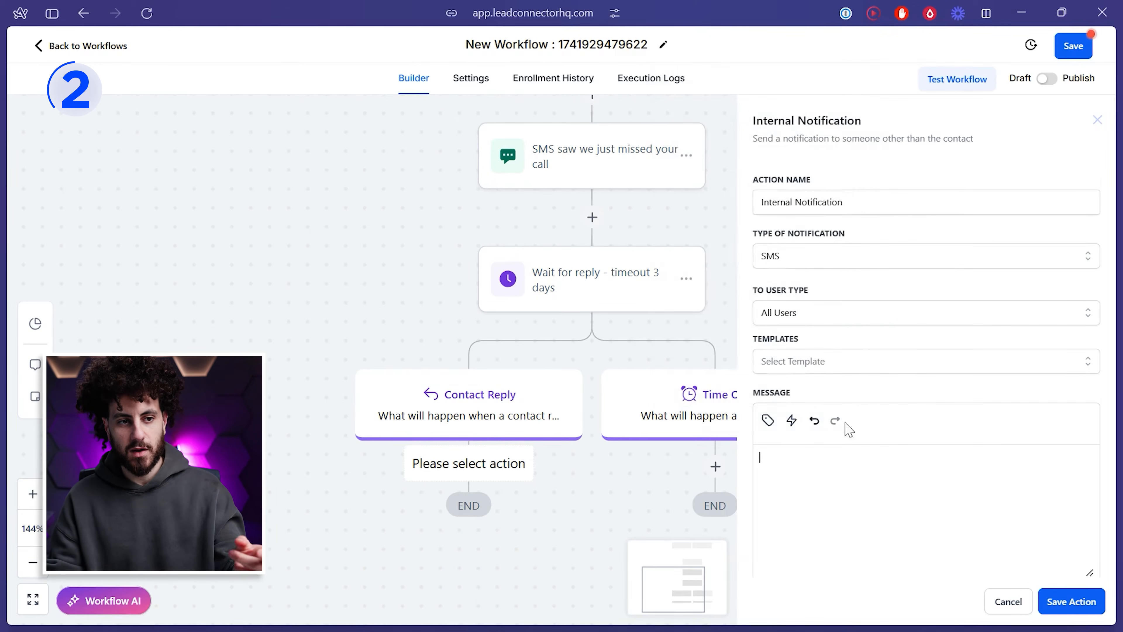
{"action": "left_click", "coordinate": [768, 422]}
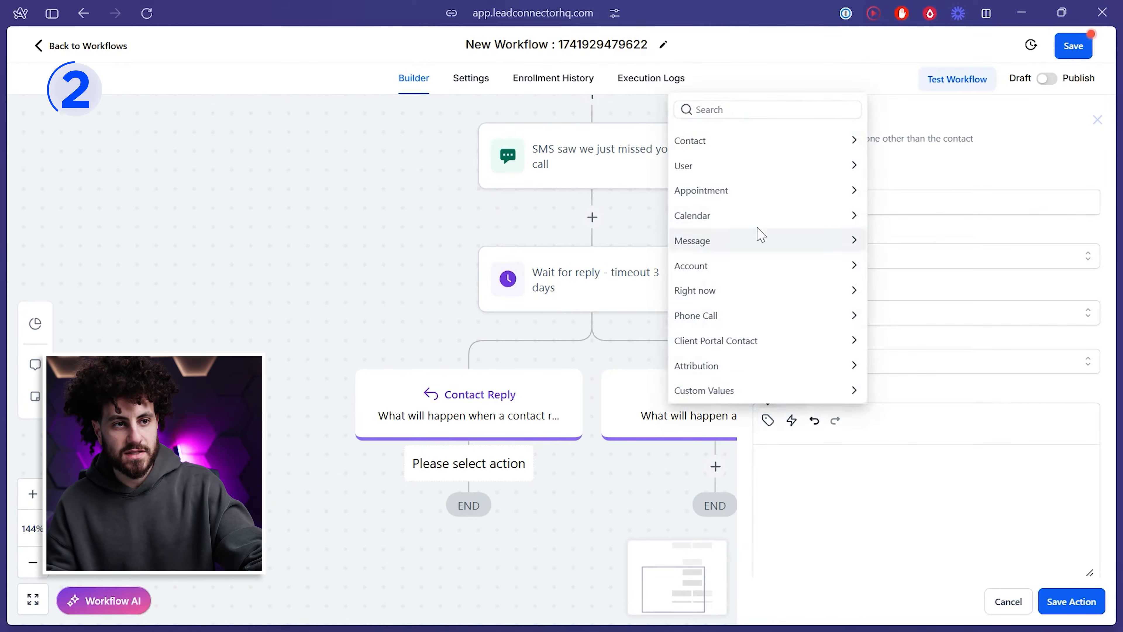
{"action": "left_click", "coordinate": [717, 141]}
{"action": "left_click", "coordinate": [713, 141]}
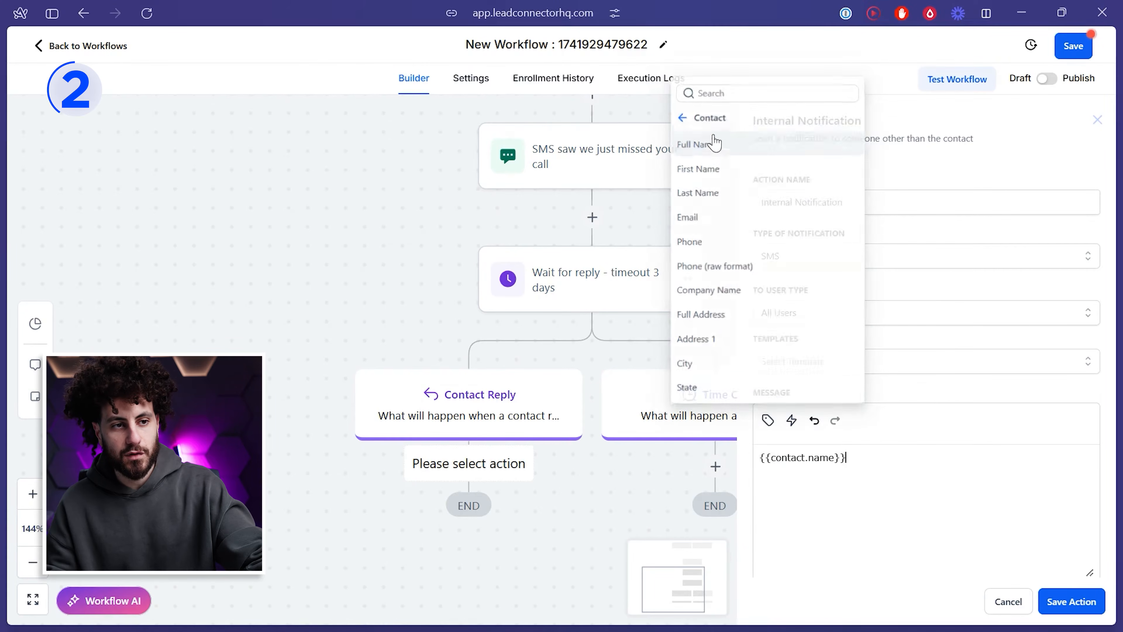
{"action": "left_click", "coordinate": [773, 428]}
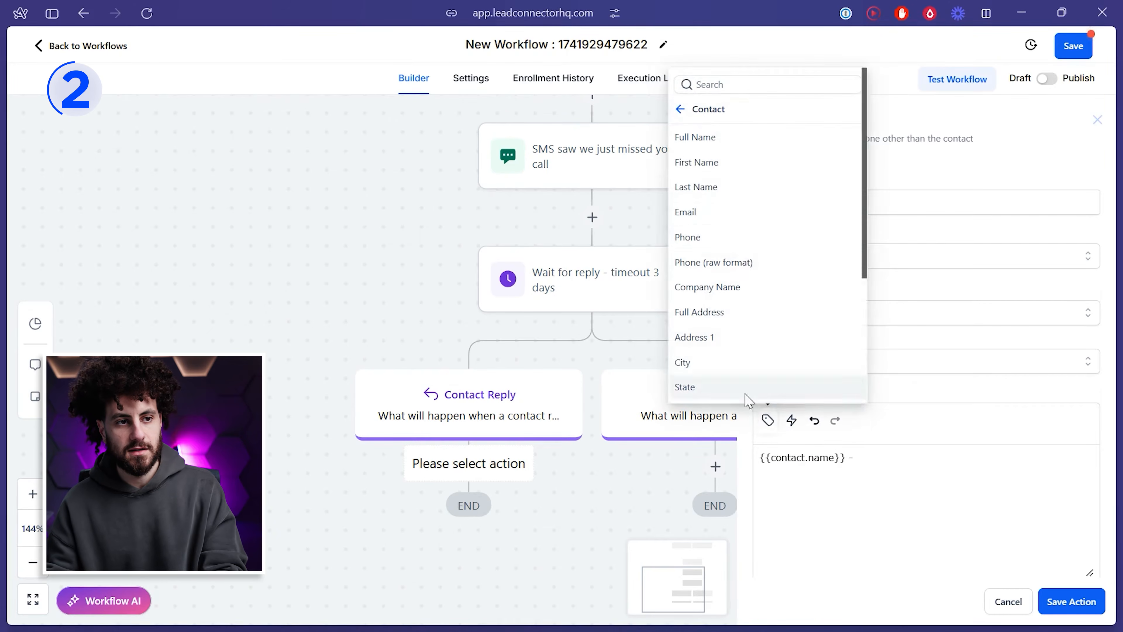
{"action": "left_click", "coordinate": [726, 246]}
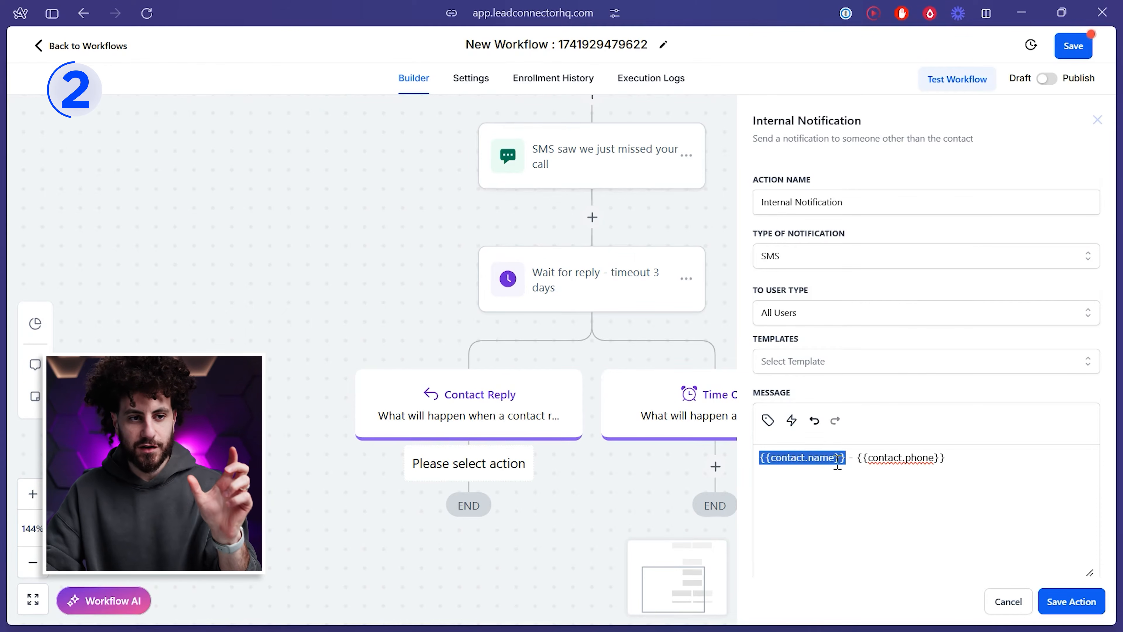
{"action": "left_click", "coordinate": [855, 458]}
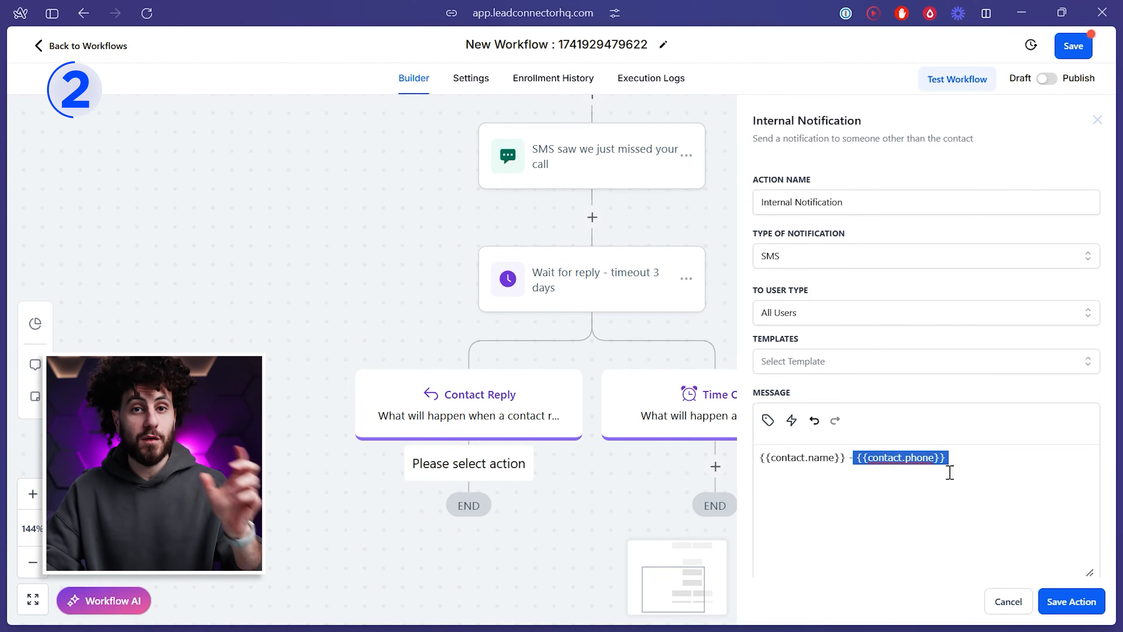
{"action": "left_click", "coordinate": [938, 485]}
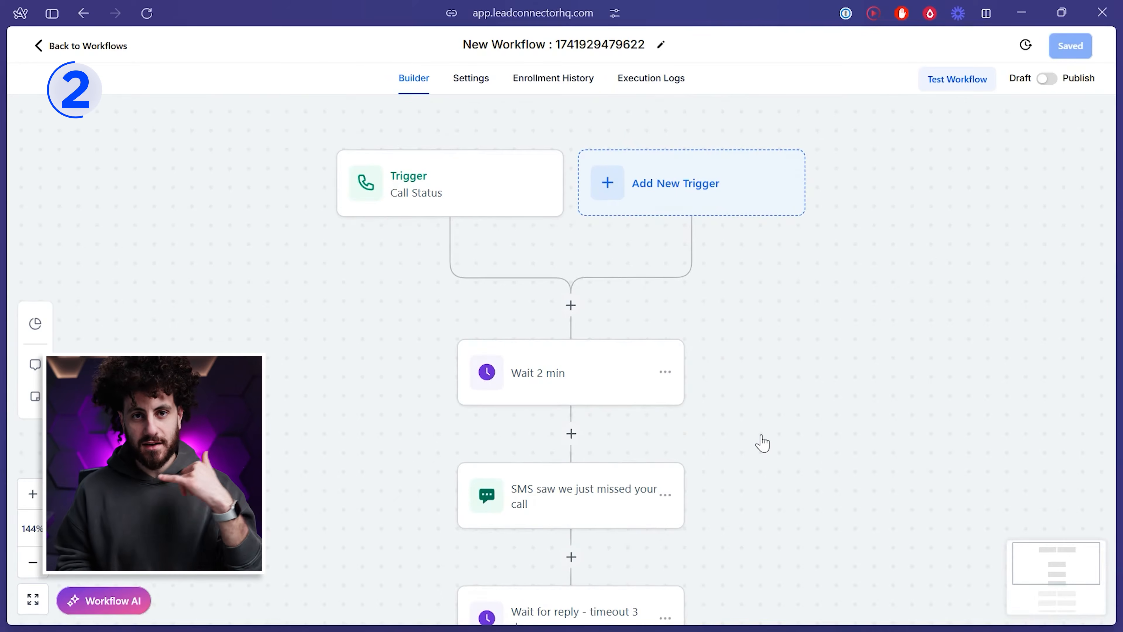
Step: Reopen the Contact Reply branch's internal notification and examine the User, Contact and Appointment custom values available for its message
{"action": "scroll", "coordinate": [751, 456], "scroll_direction": "down", "scroll_amount": 5}
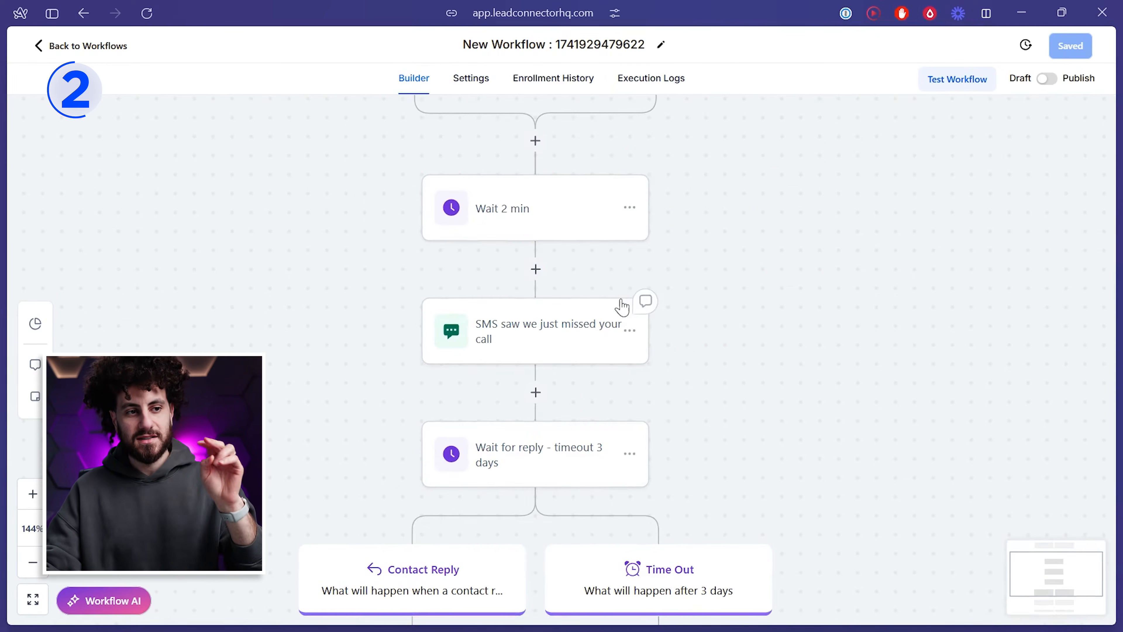
{"action": "scroll", "coordinate": [791, 424], "scroll_direction": "down", "scroll_amount": 8}
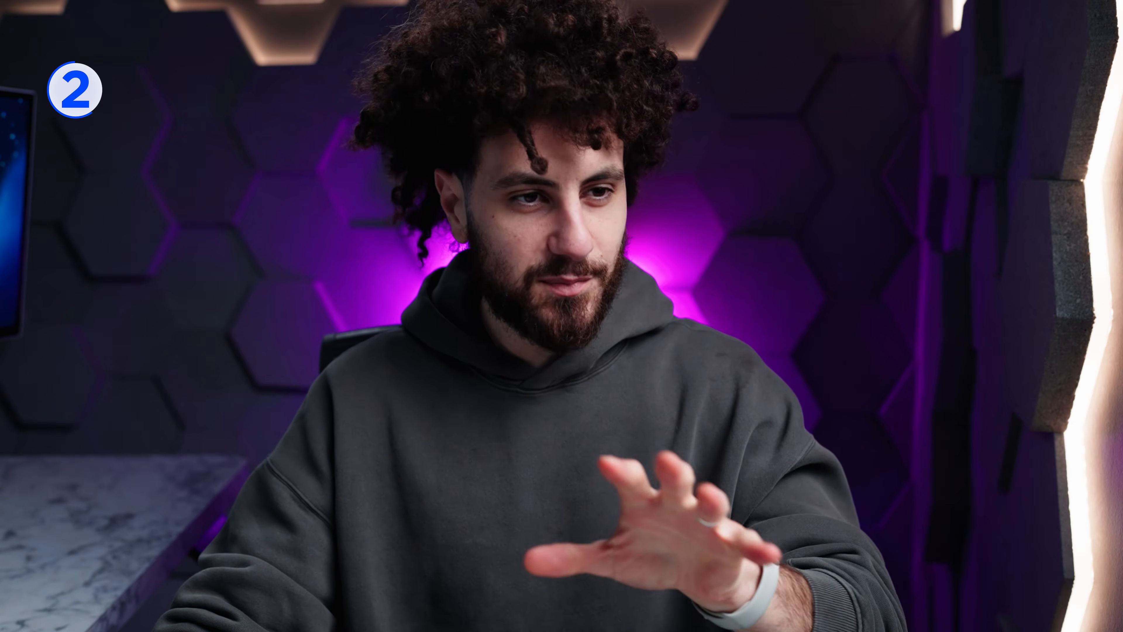
{"action": "left_click", "coordinate": [454, 394]}
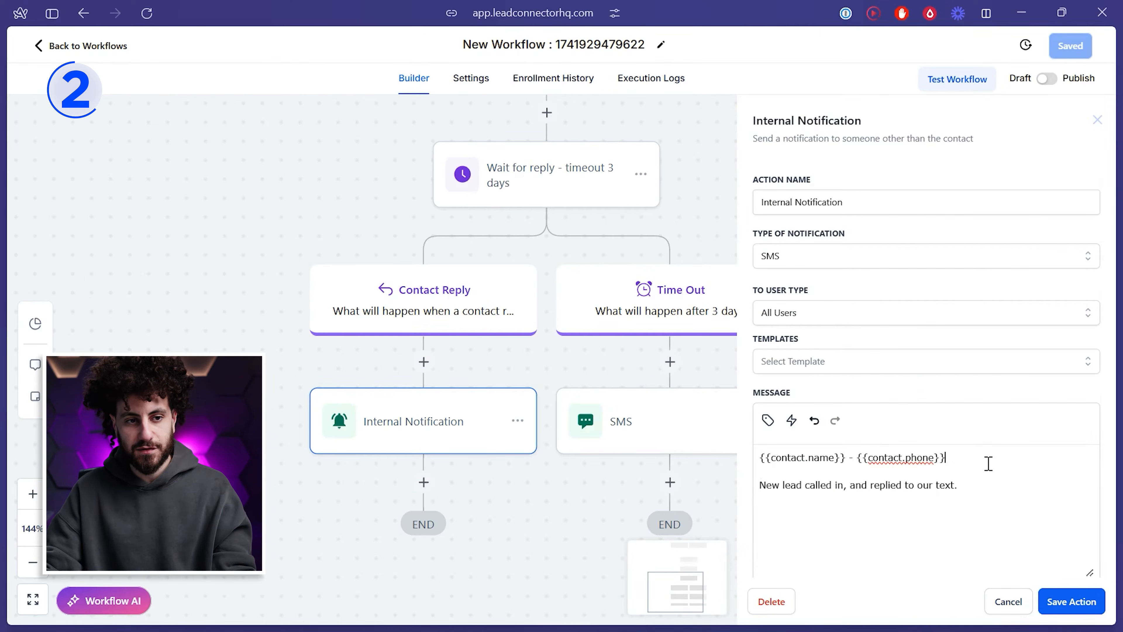
{"action": "left_click", "coordinate": [768, 419]}
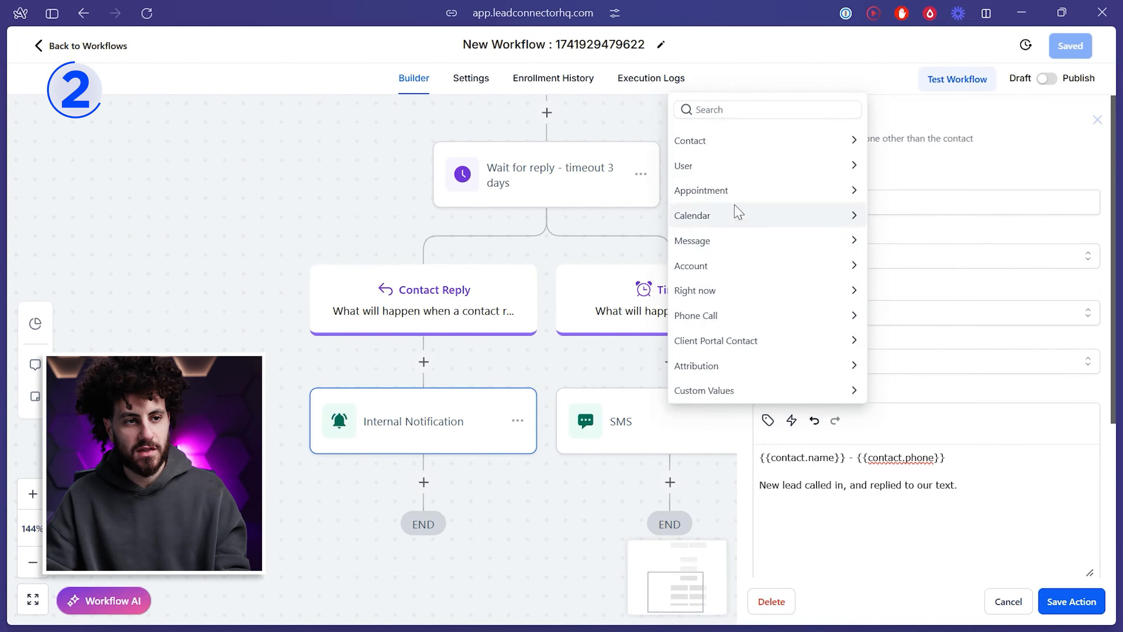
{"action": "left_click", "coordinate": [710, 170]}
{"action": "left_click", "coordinate": [680, 137]}
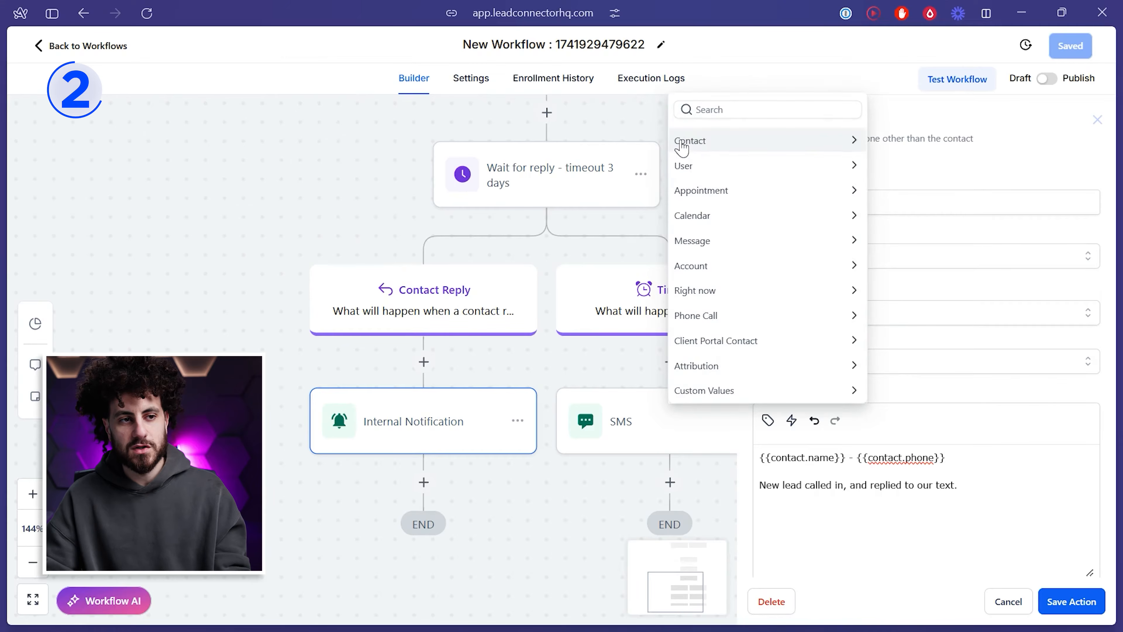
{"action": "left_click", "coordinate": [710, 170]}
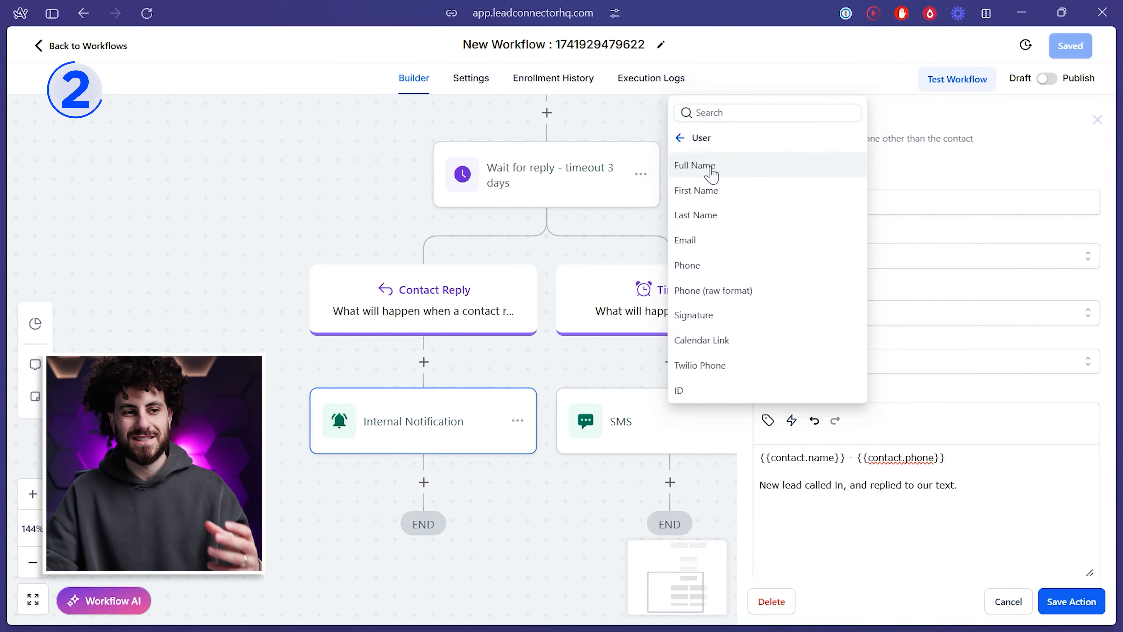
{"action": "left_click", "coordinate": [678, 137]}
{"action": "left_click", "coordinate": [713, 145]}
{"action": "scroll", "coordinate": [754, 274], "scroll_direction": "down", "scroll_amount": 4}
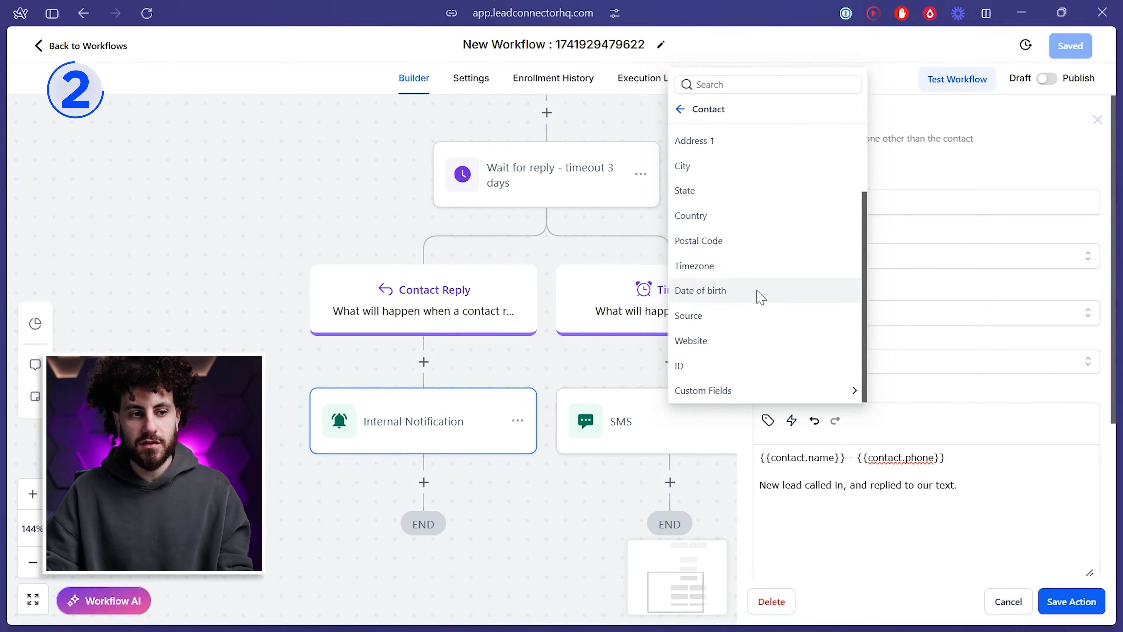
{"action": "scroll", "coordinate": [730, 363], "scroll_direction": "up", "scroll_amount": 2}
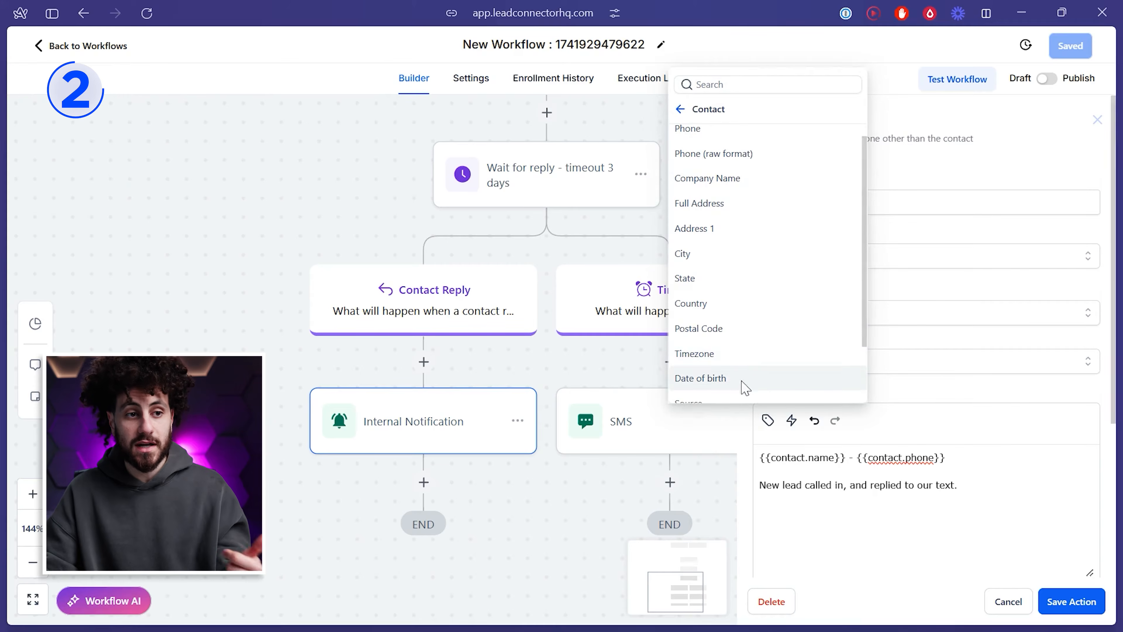
{"action": "scroll", "coordinate": [732, 322], "scroll_direction": "up", "scroll_amount": 2}
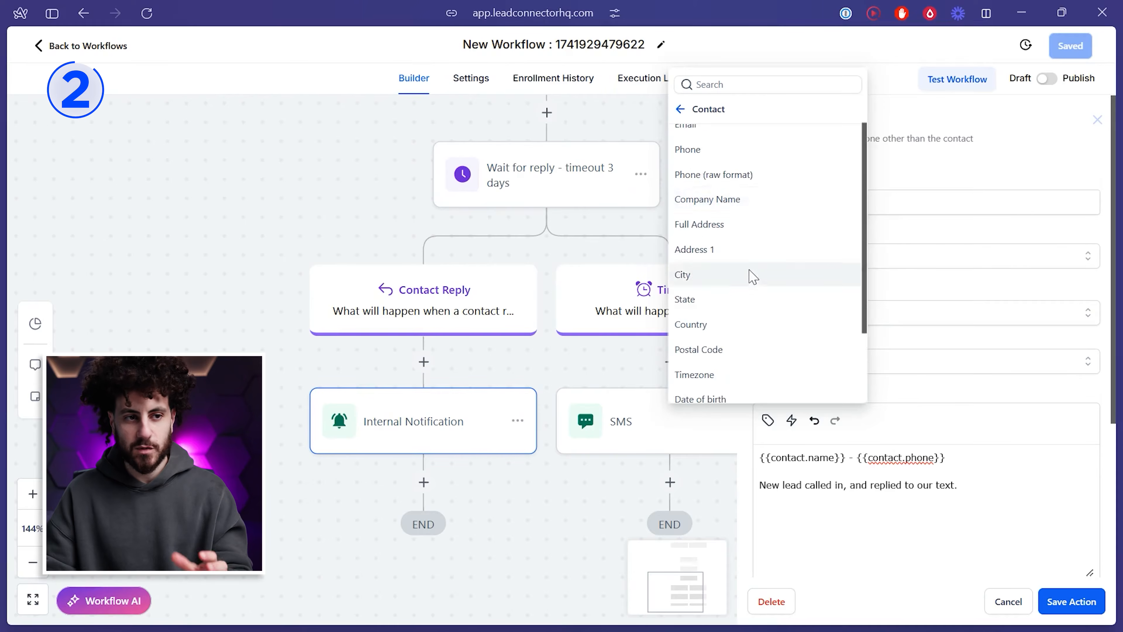
{"action": "scroll", "coordinate": [751, 279], "scroll_direction": "down", "scroll_amount": 3}
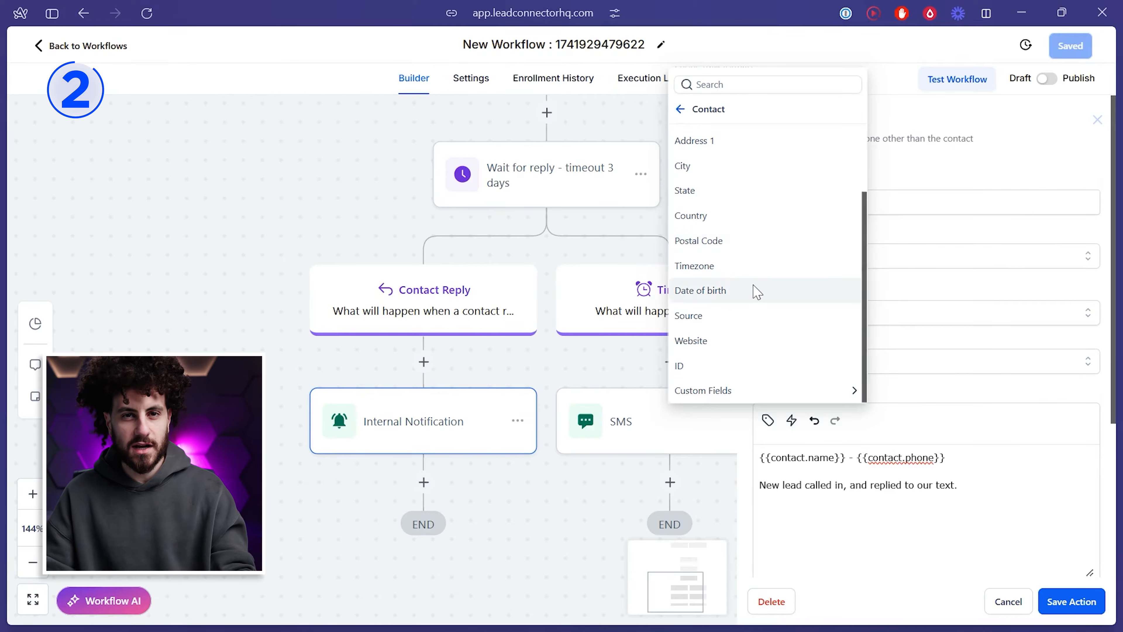
{"action": "left_click", "coordinate": [680, 110]}
{"action": "left_click", "coordinate": [727, 191]}
{"action": "scroll", "coordinate": [745, 248], "scroll_direction": "down", "scroll_amount": 5}
{"action": "scroll", "coordinate": [731, 310], "scroll_direction": "up", "scroll_amount": 5}
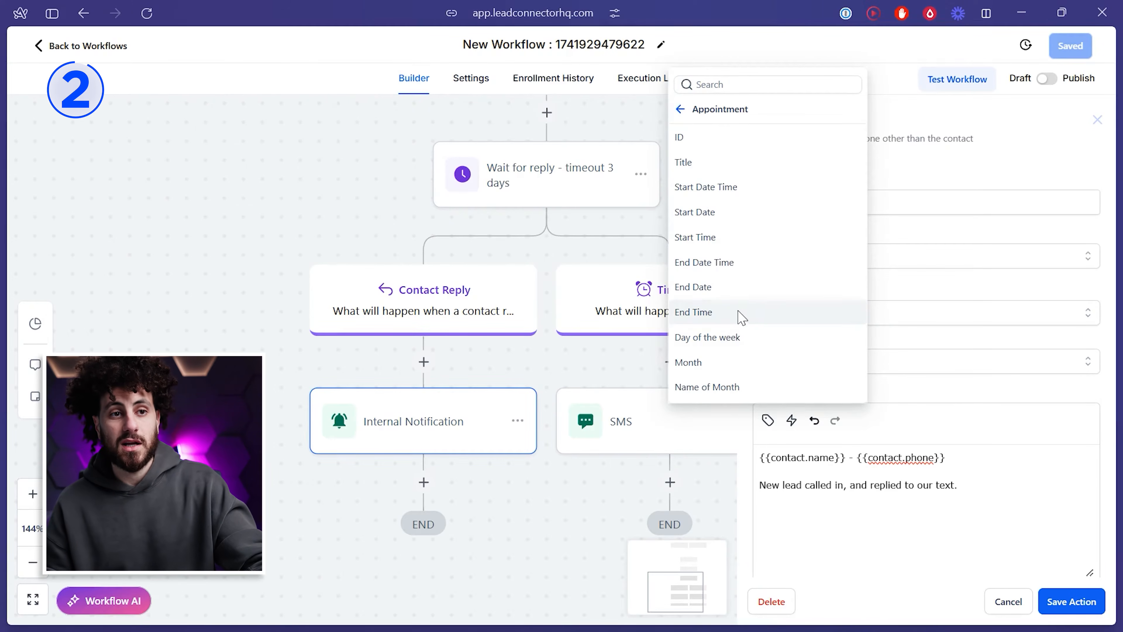
{"action": "left_click", "coordinate": [680, 110]}
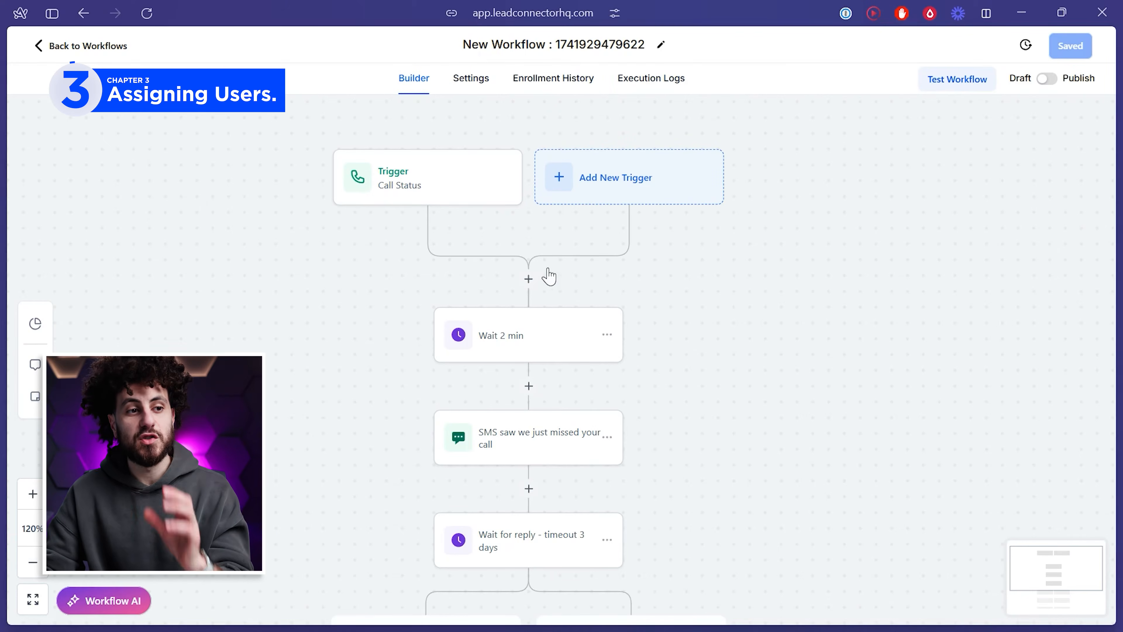
Step: Add an Assign To User action directly before the Wait 2 min step and select the first and third listed users
{"action": "left_click", "coordinate": [528, 278]}
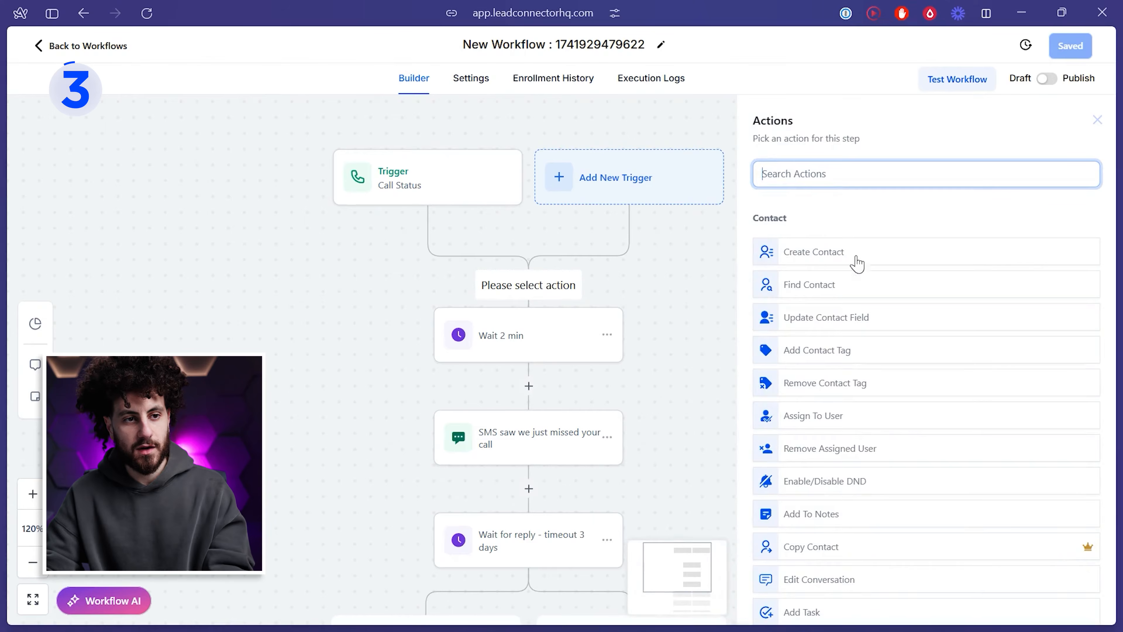
{"action": "type", "text": "ass"}
{"action": "left_click", "coordinate": [819, 239]}
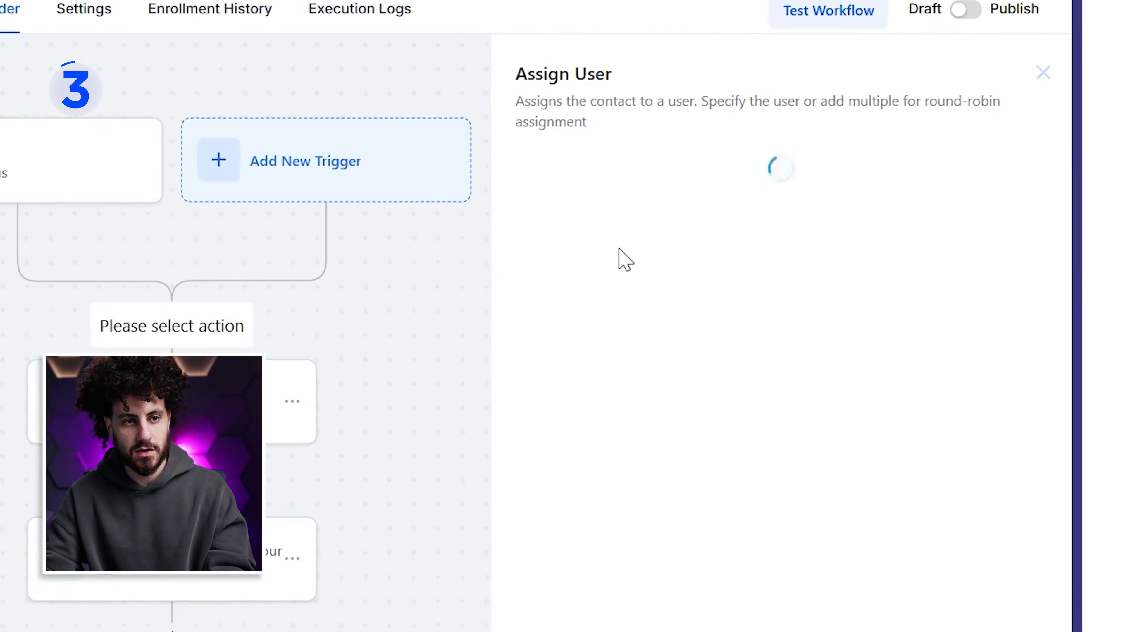
{"action": "left_click", "coordinate": [539, 336]}
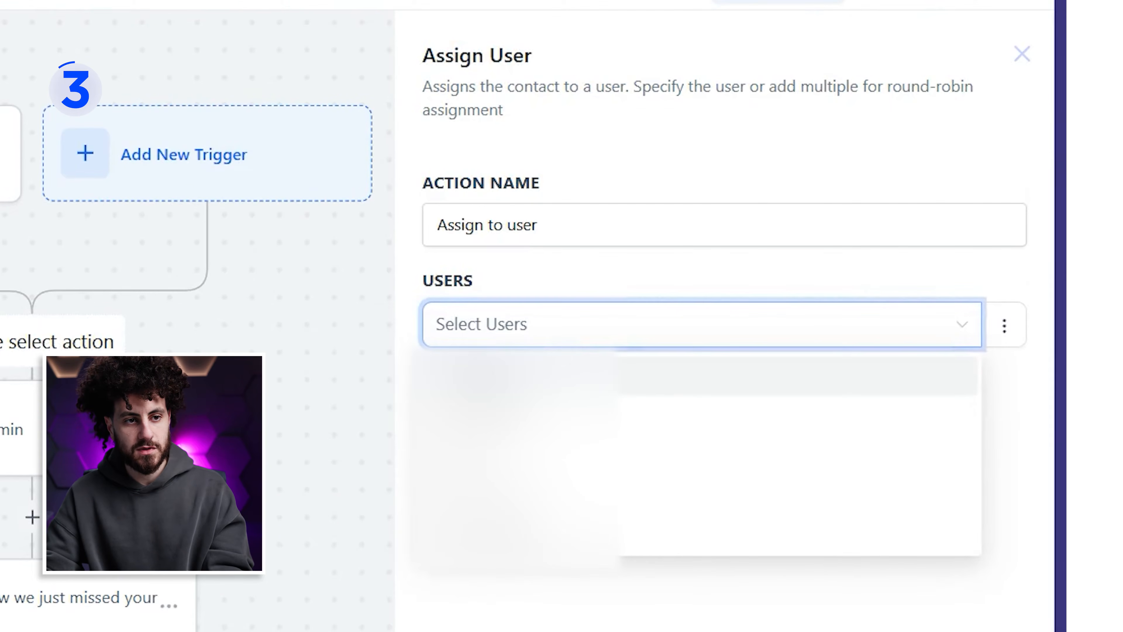
{"action": "left_click", "coordinate": [575, 376]}
{"action": "left_click", "coordinate": [566, 458]}
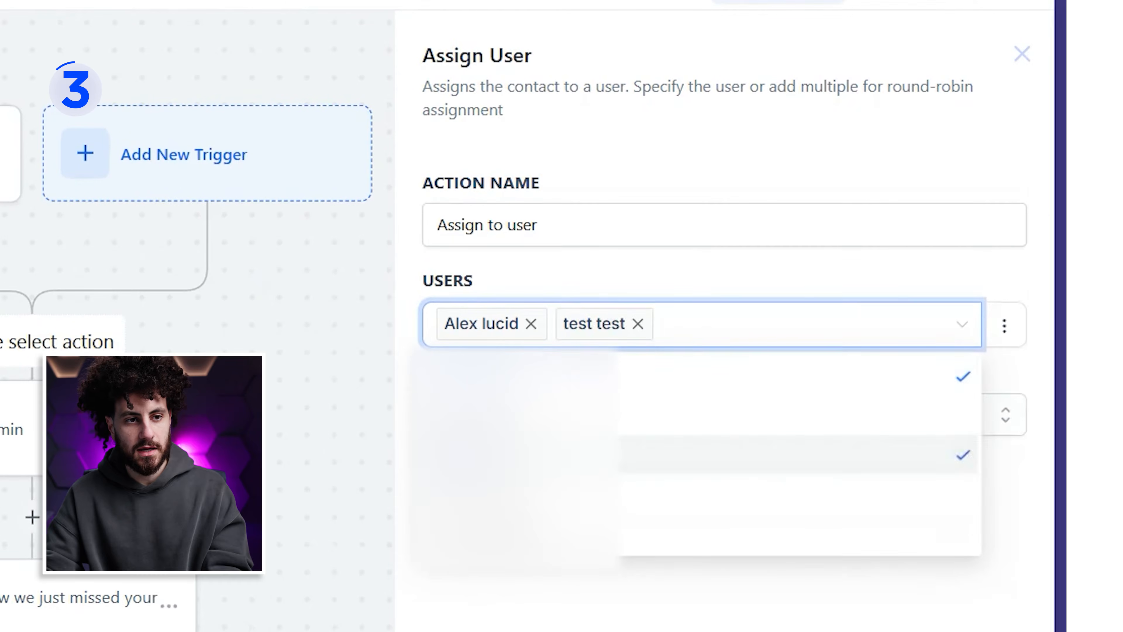
{"action": "left_click", "coordinate": [553, 565]}
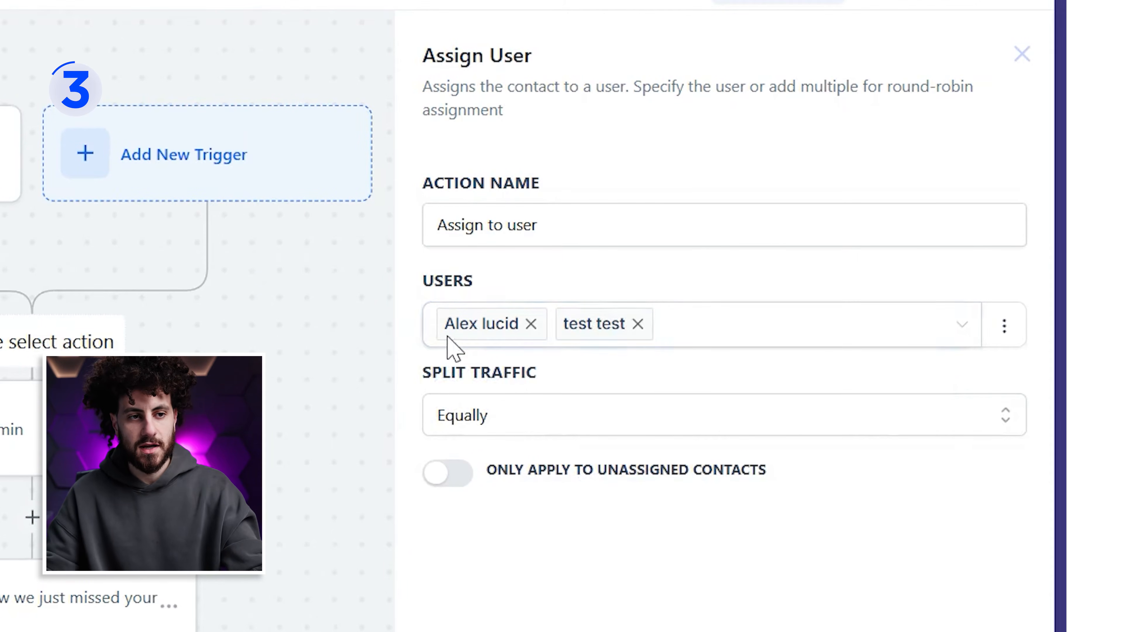
Step: Set the assignment's traffic split to Unevenly and raise the first user's traffic weightage to 3
{"action": "left_click", "coordinate": [470, 336]}
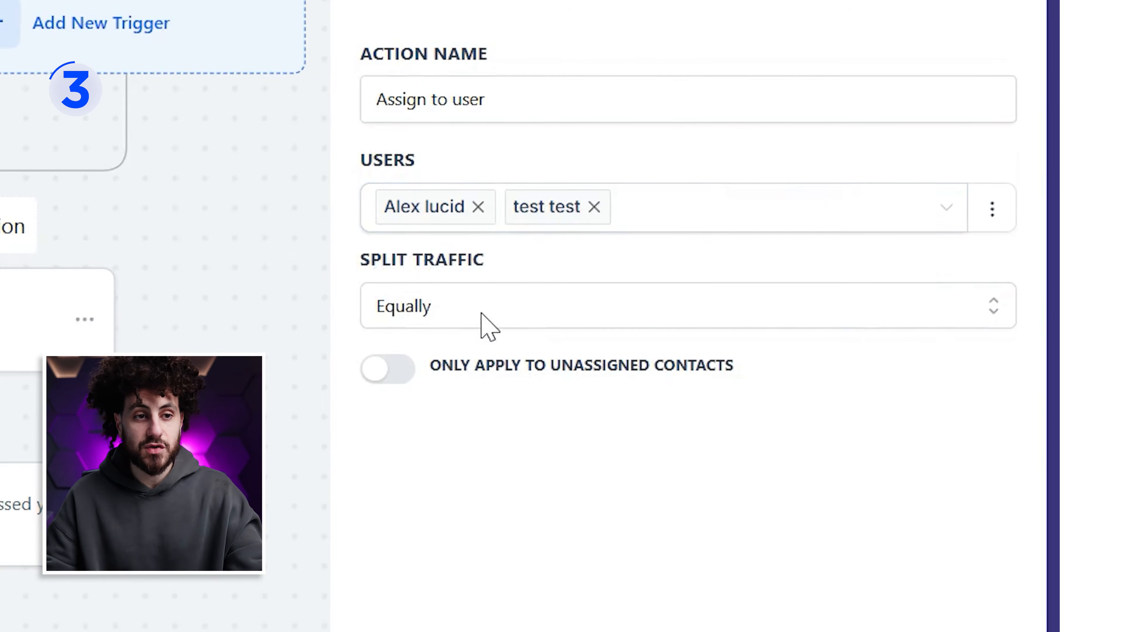
{"action": "left_click", "coordinate": [481, 314]}
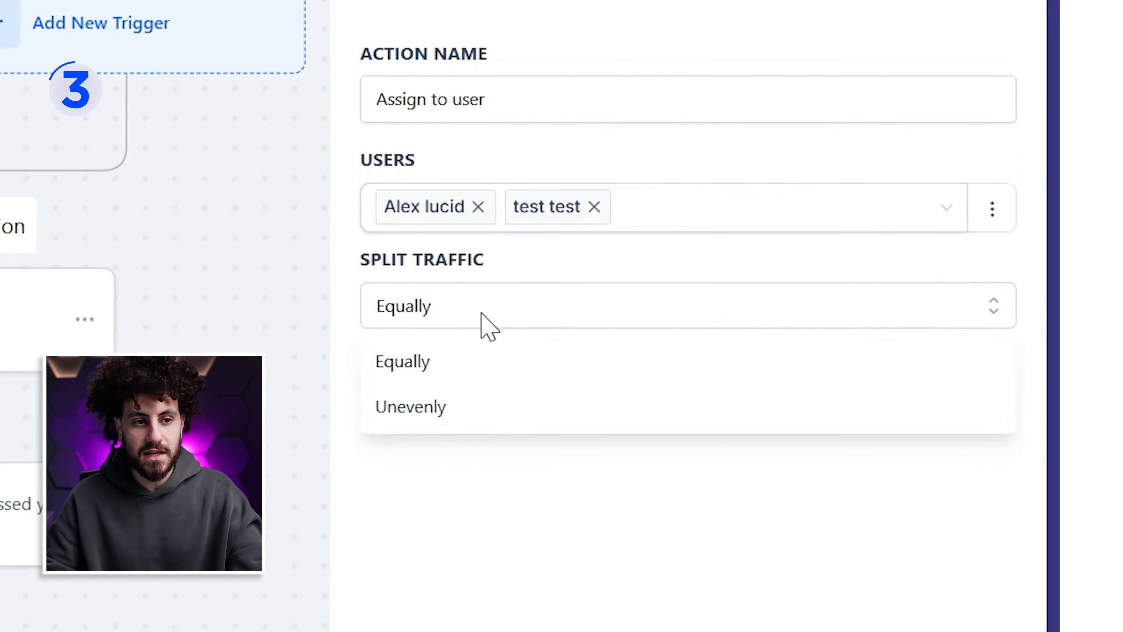
{"action": "left_click", "coordinate": [446, 400]}
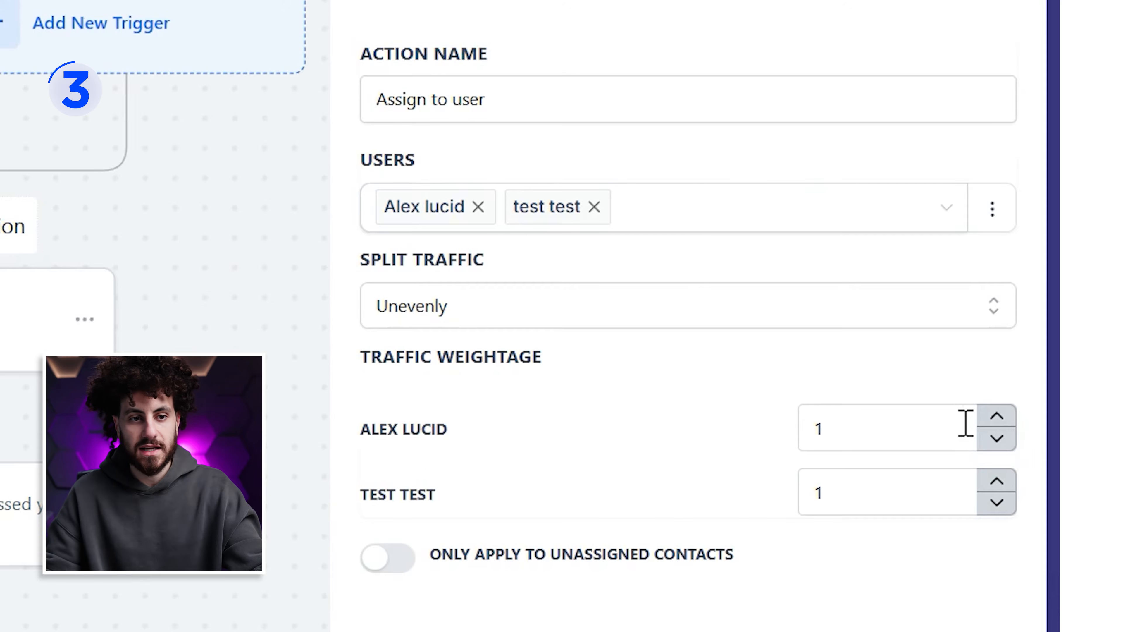
{"action": "left_click", "coordinate": [996, 416]}
{"action": "left_click", "coordinate": [997, 415]}
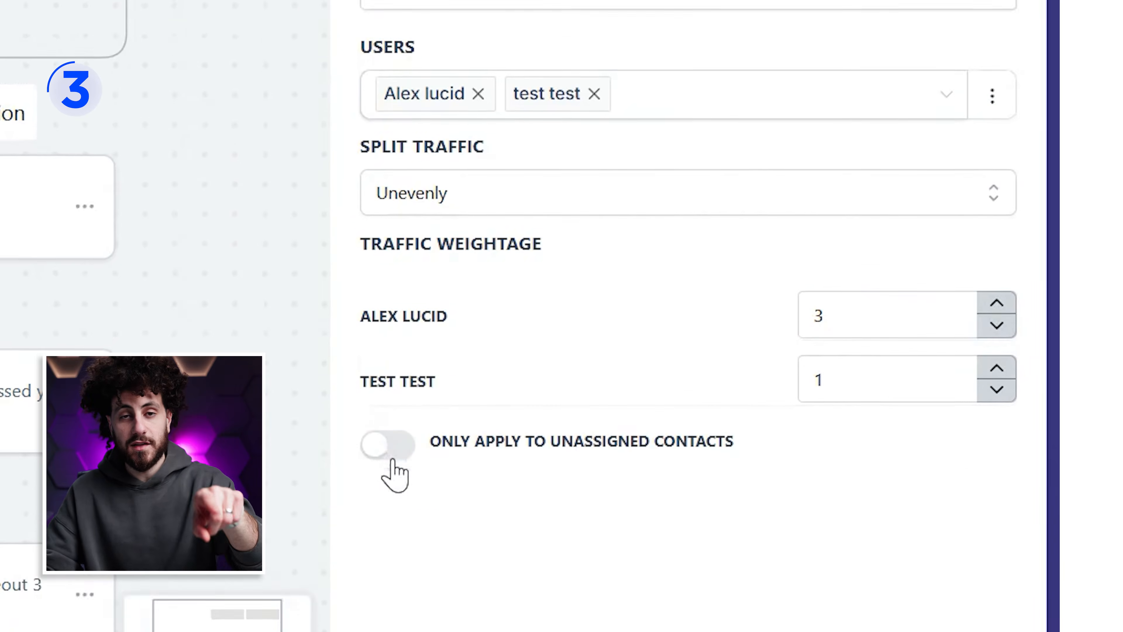
Step: Restrict the user assignment to unassigned contacts only and save the action
{"action": "left_click", "coordinate": [380, 407]}
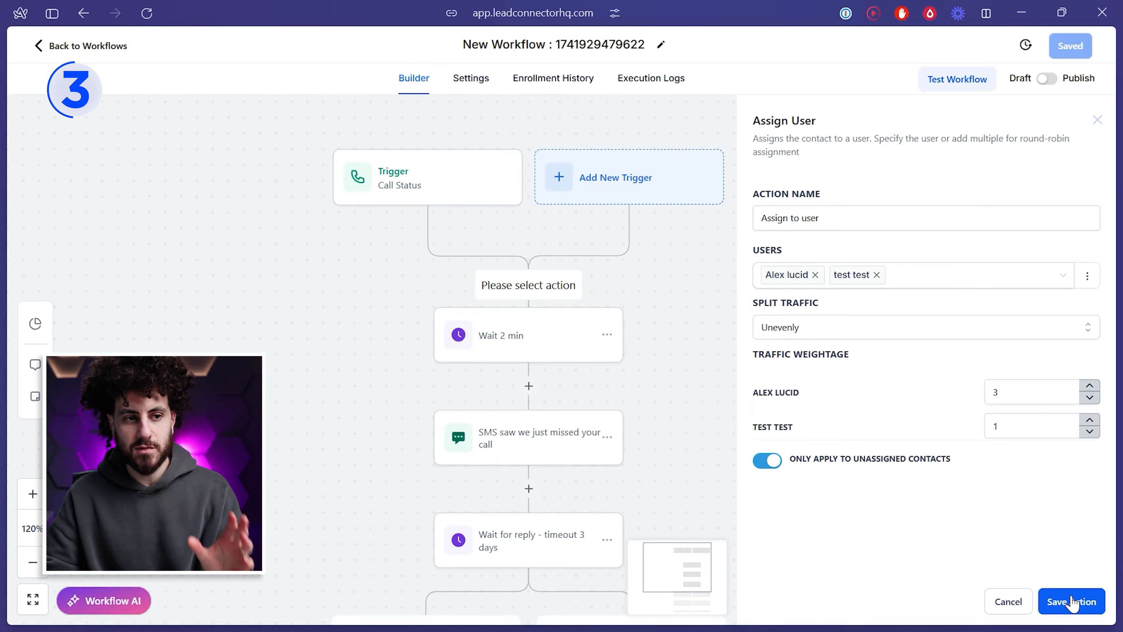
{"action": "left_click", "coordinate": [1076, 602]}
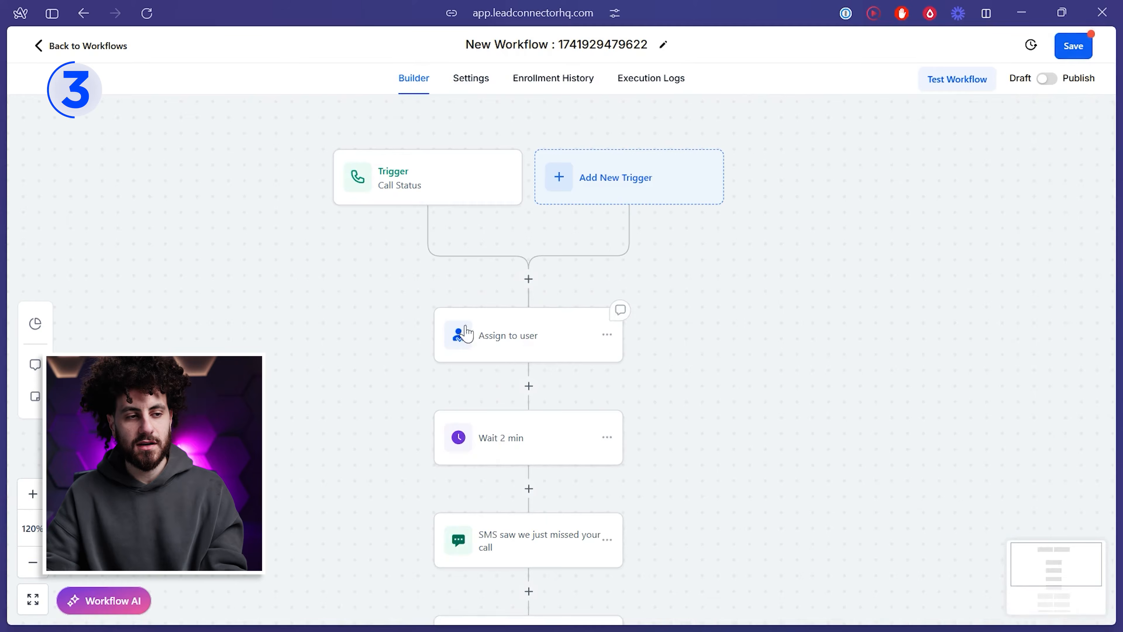
Step: Reopen the Assign to user action, set its traffic split to Equally and save the action
{"action": "left_click", "coordinate": [528, 351]}
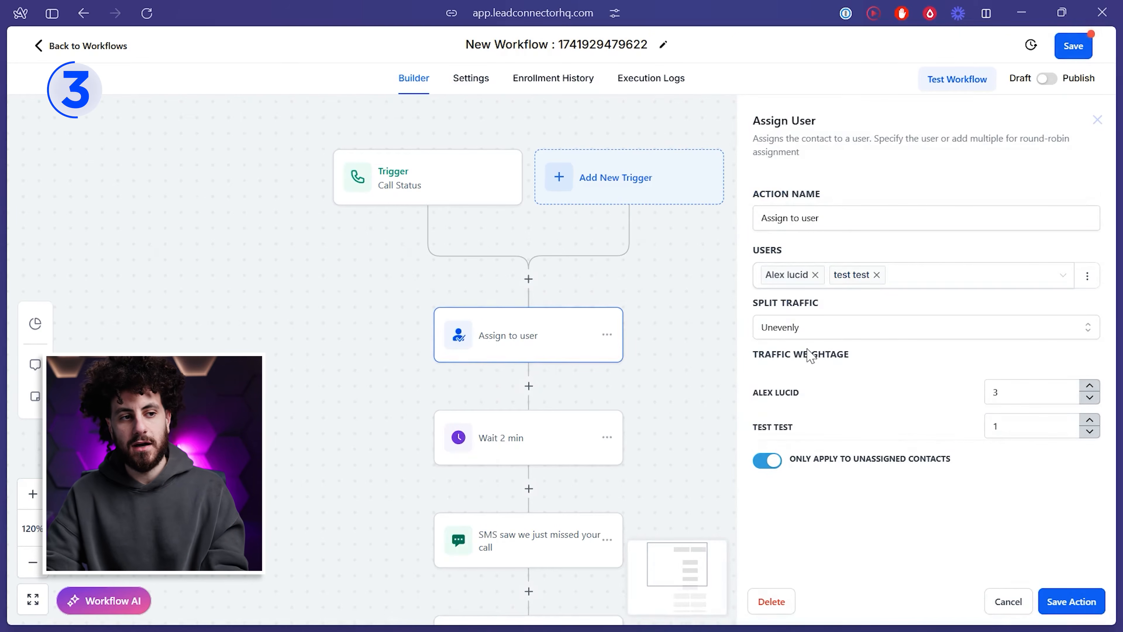
{"action": "left_click", "coordinate": [866, 338]}
{"action": "left_click", "coordinate": [807, 363]}
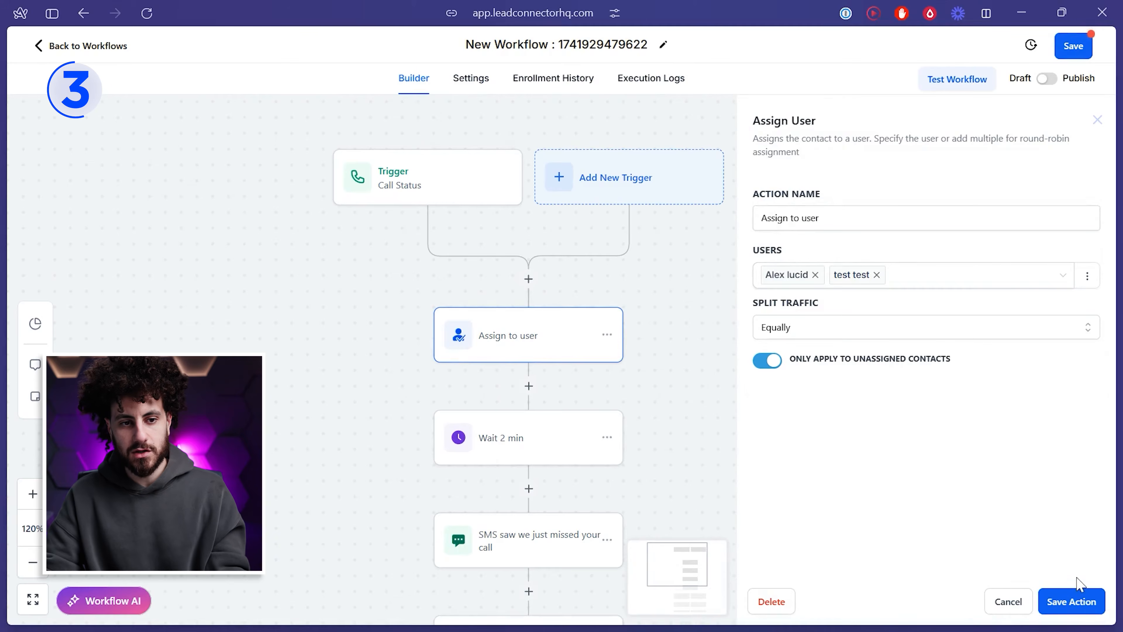
{"action": "left_click", "coordinate": [1077, 602]}
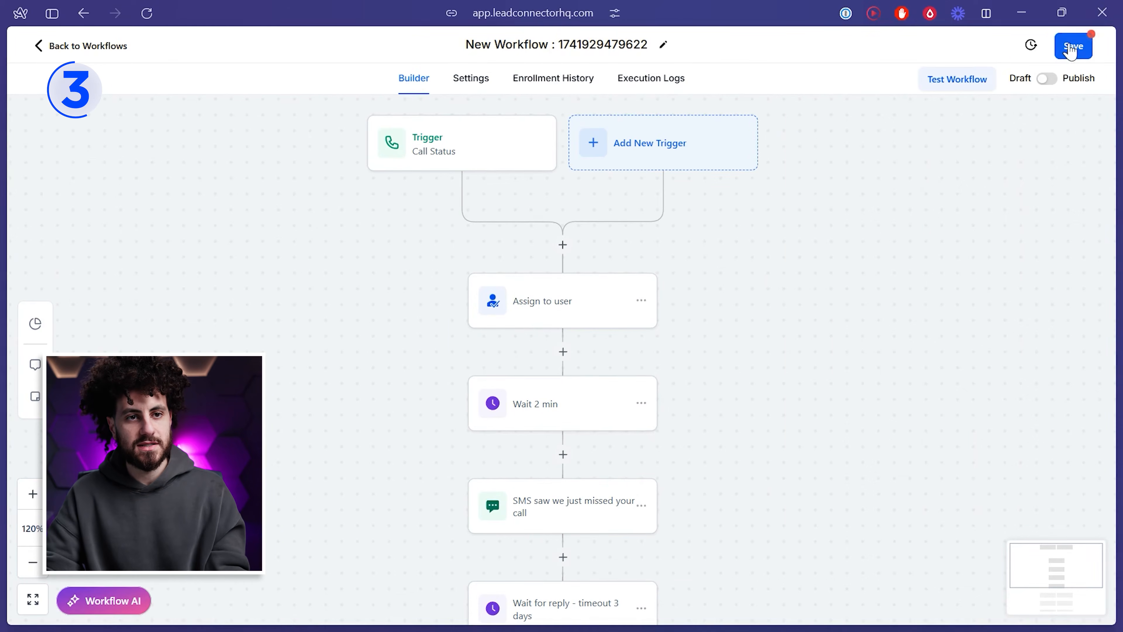
Step: Save the workflow, and insert "my name is" with the user's First Name custom value after "Hey," in the missed-call SMS message
{"action": "left_click", "coordinate": [1070, 47]}
{"action": "scroll", "coordinate": [556, 354], "scroll_direction": "down", "scroll_amount": 4}
{"action": "left_click", "coordinate": [557, 328]}
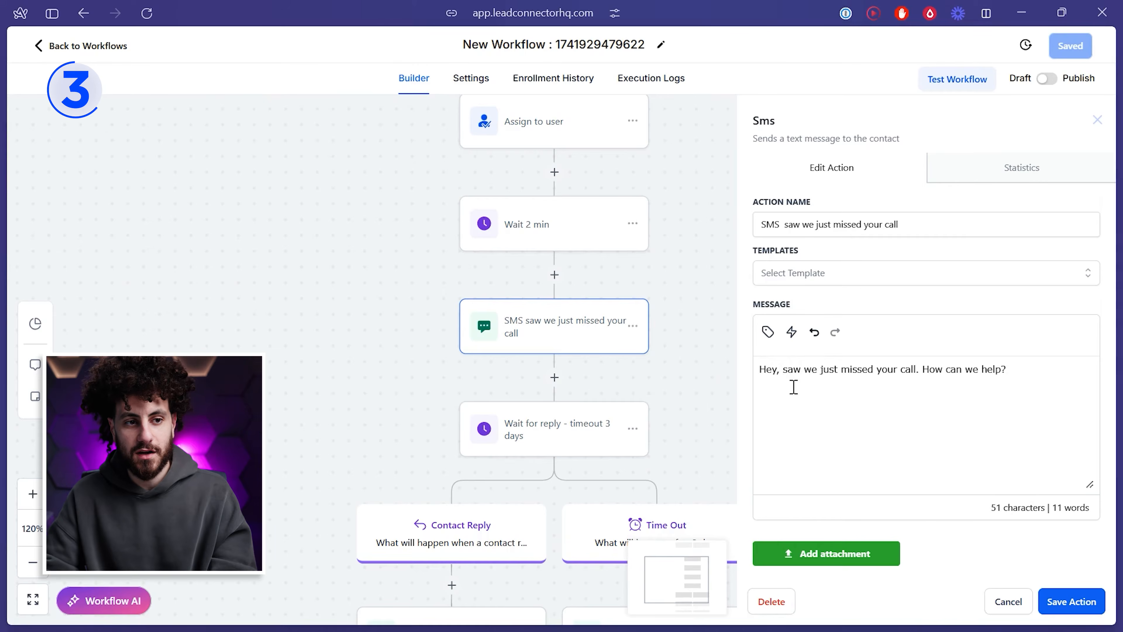
{"action": "left_click", "coordinate": [777, 367]}
{"action": "type", "text": ", my name is"}
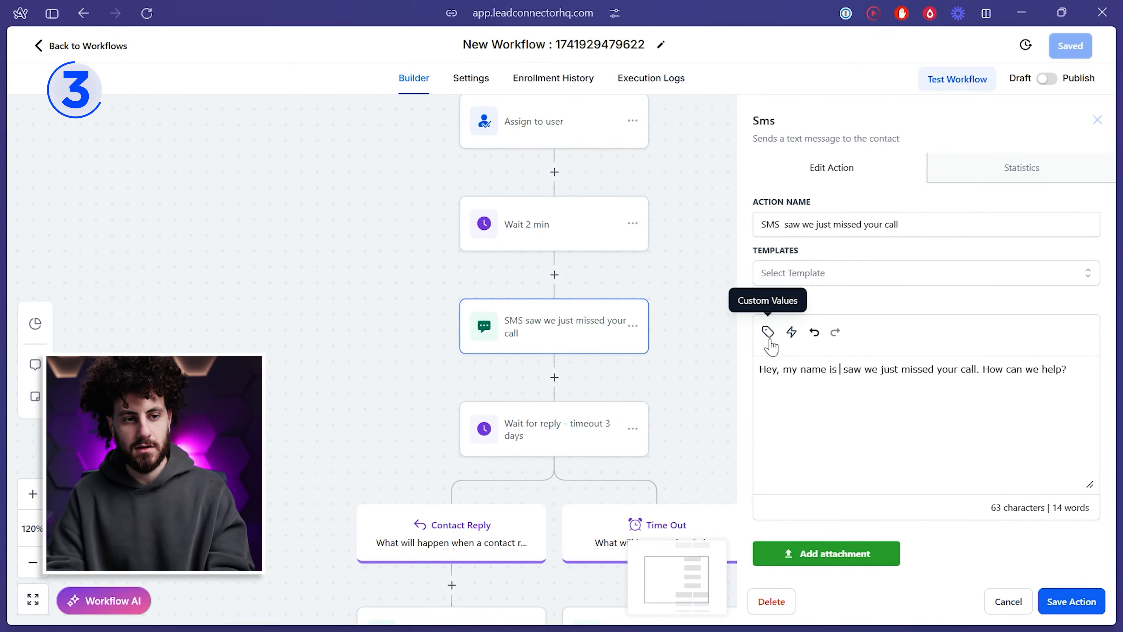
{"action": "left_click", "coordinate": [763, 336]}
{"action": "left_click", "coordinate": [735, 77]}
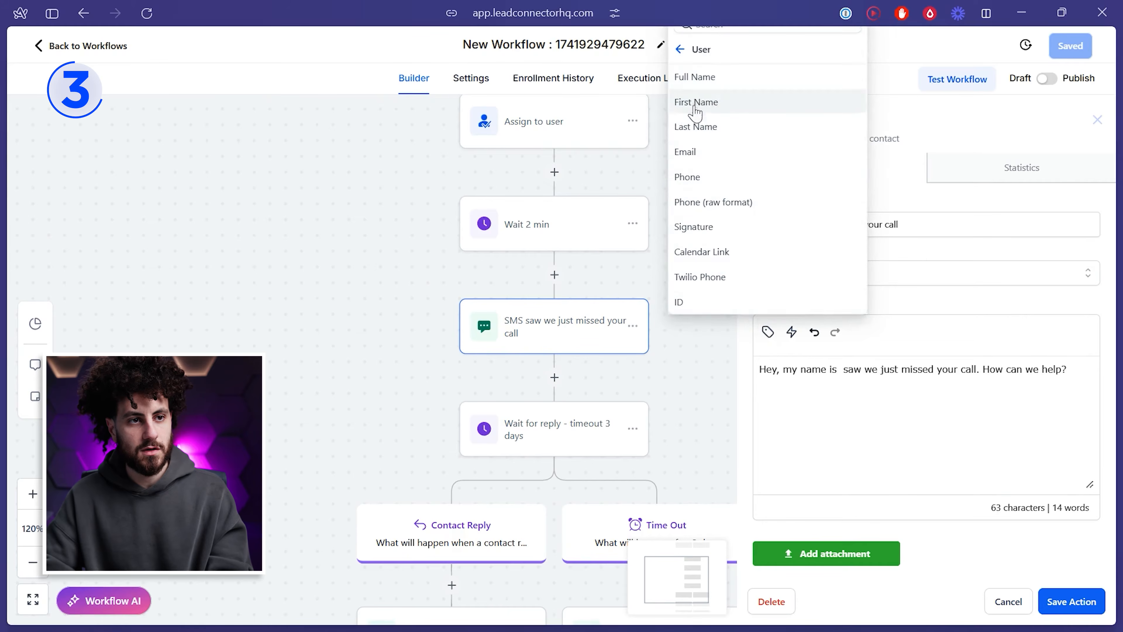
{"action": "left_click", "coordinate": [719, 102]}
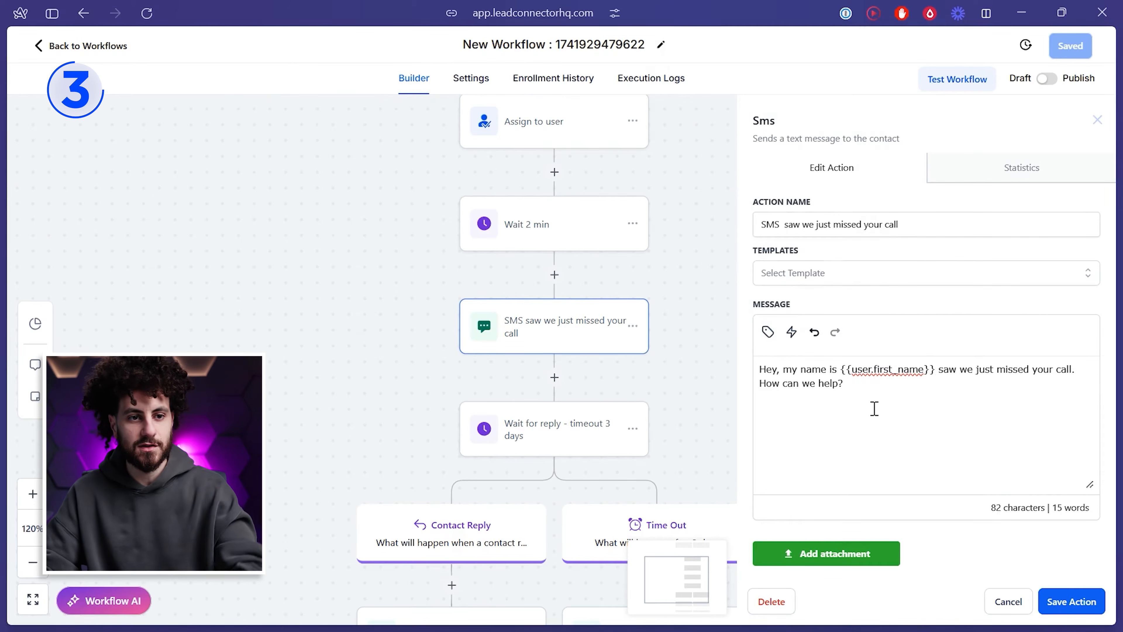
Step: Continue the SMS introduction with "from", the account's Name custom value and a comma before "saw we just missed your call"
{"action": "type", "text": "f"}
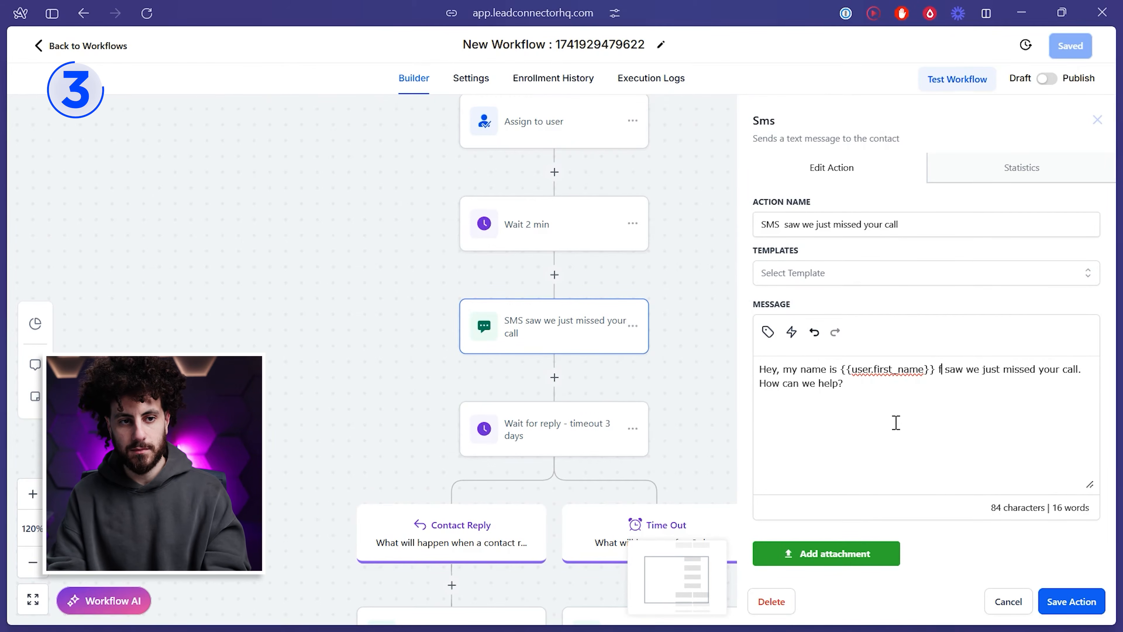
{"action": "type", "text": "rom"}
{"action": "left_click", "coordinate": [768, 331]}
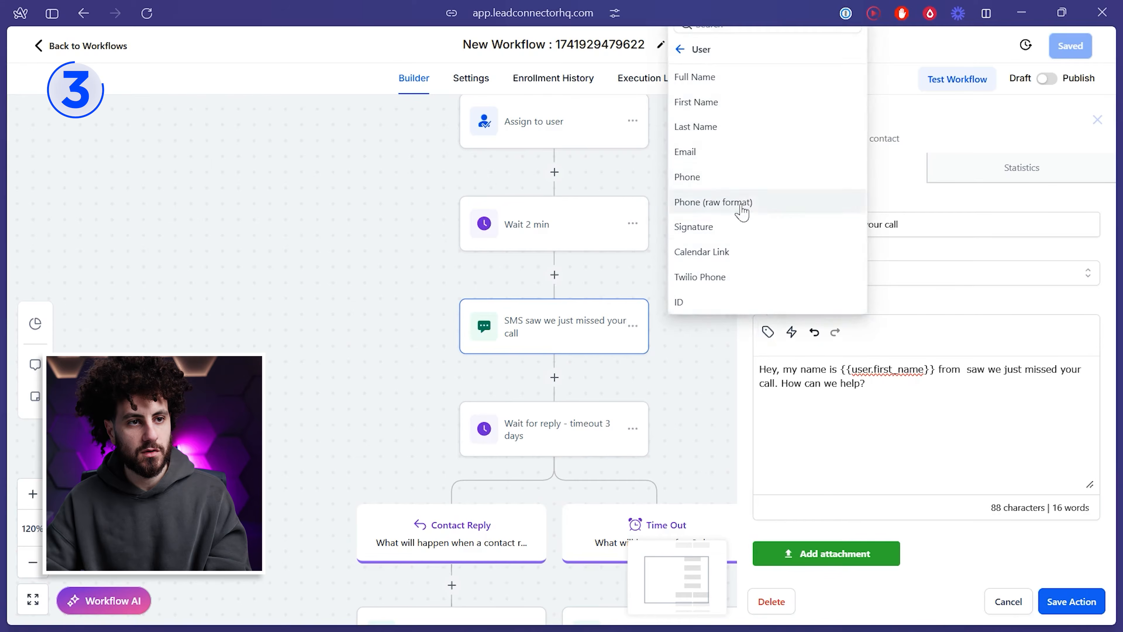
{"action": "left_click", "coordinate": [681, 50]}
{"action": "left_click", "coordinate": [707, 177]}
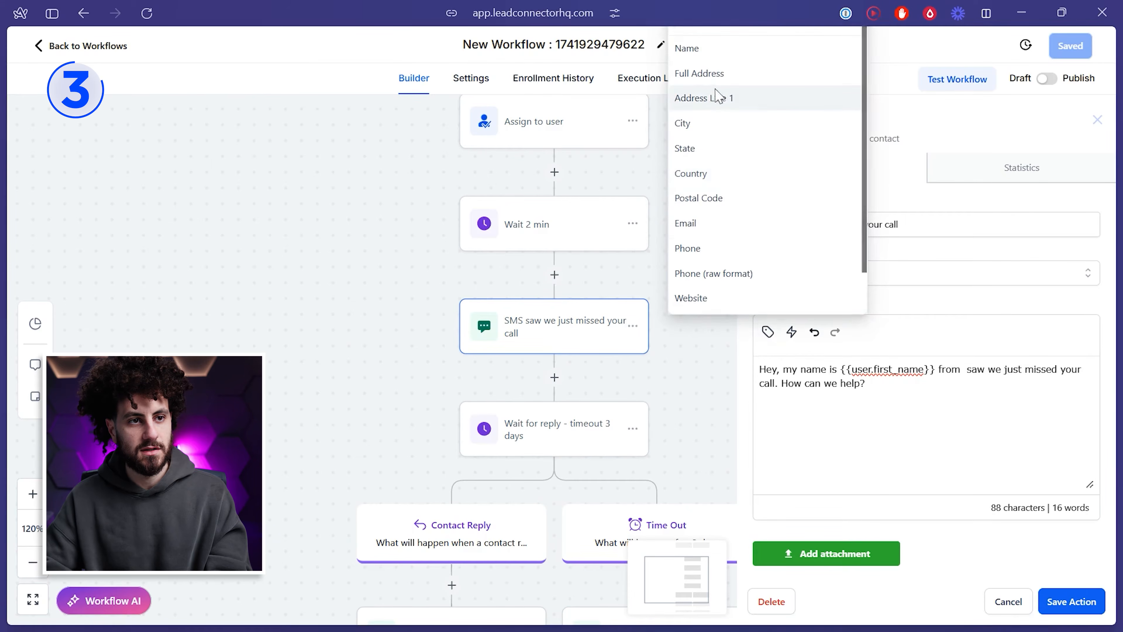
{"action": "left_click", "coordinate": [716, 52]}
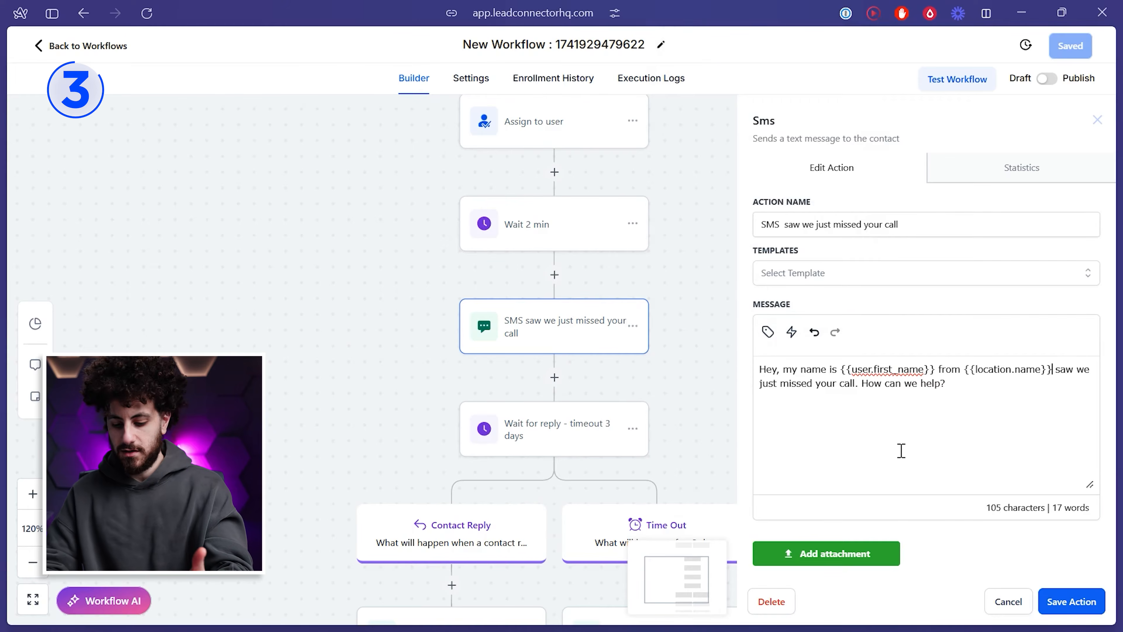
{"action": "type", "text": ","}
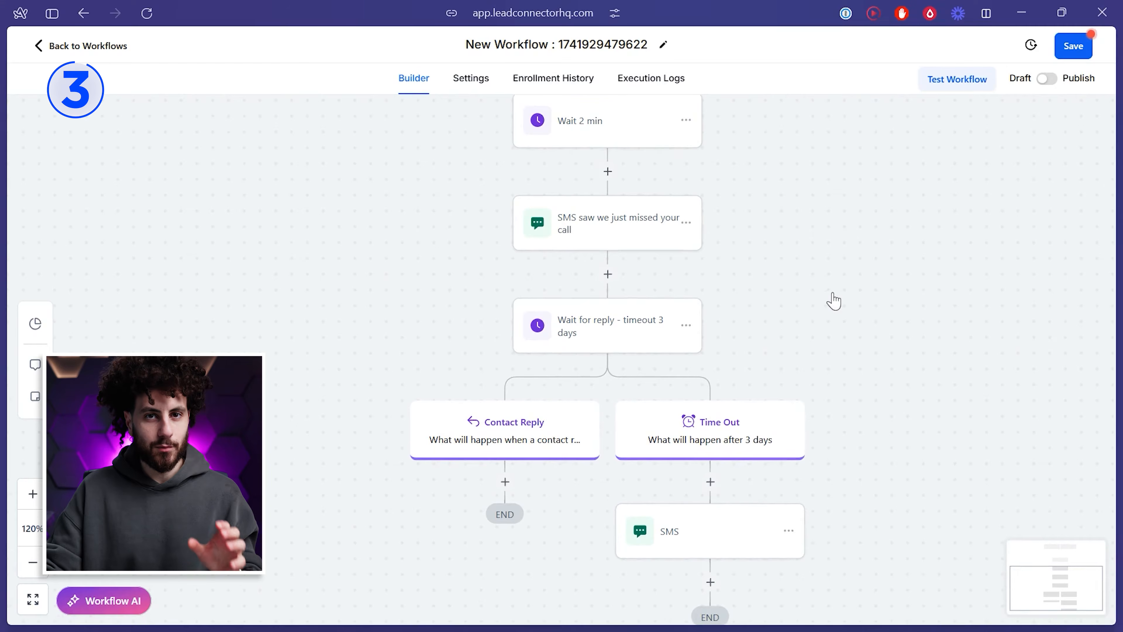
Step: Add an If / Else action under the Contact Reply branch
{"action": "mouse_move", "coordinate": [764, 293]}
{"action": "left_mouse_down"}
{"action": "mouse_move", "coordinate": [720, 446]}
{"action": "mouse_move", "coordinate": [770, 296]}
{"action": "mouse_move", "coordinate": [760, 285]}
{"action": "left_mouse_up"}
{"action": "left_click", "coordinate": [496, 474]}
{"action": "left_click", "coordinate": [827, 183]}
{"action": "type", "text": "if"}
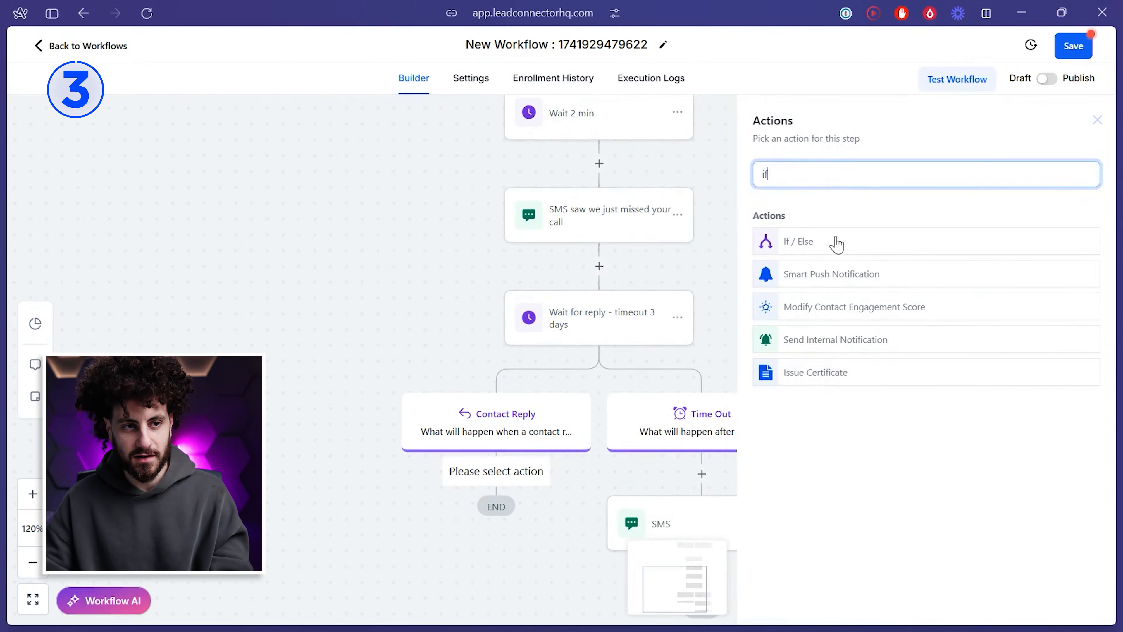
{"action": "left_click", "coordinate": [800, 242]}
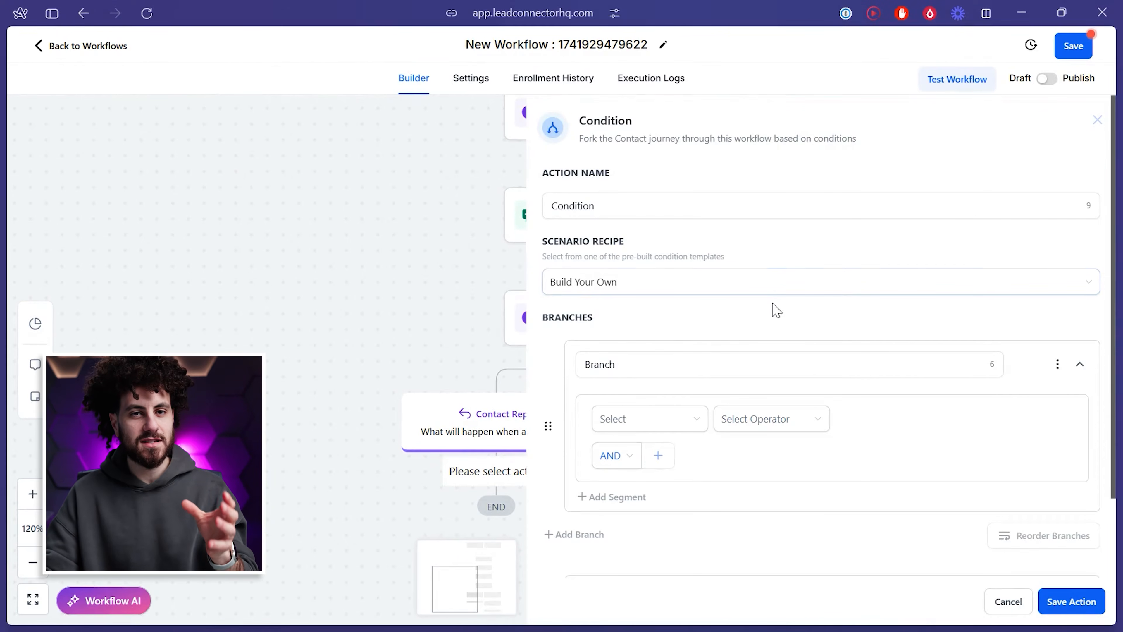
Step: Set the first branch's condition to Contact Reply's Intent type Is Positive/Yes
{"action": "scroll", "coordinate": [676, 354], "scroll_direction": "down", "scroll_amount": 2}
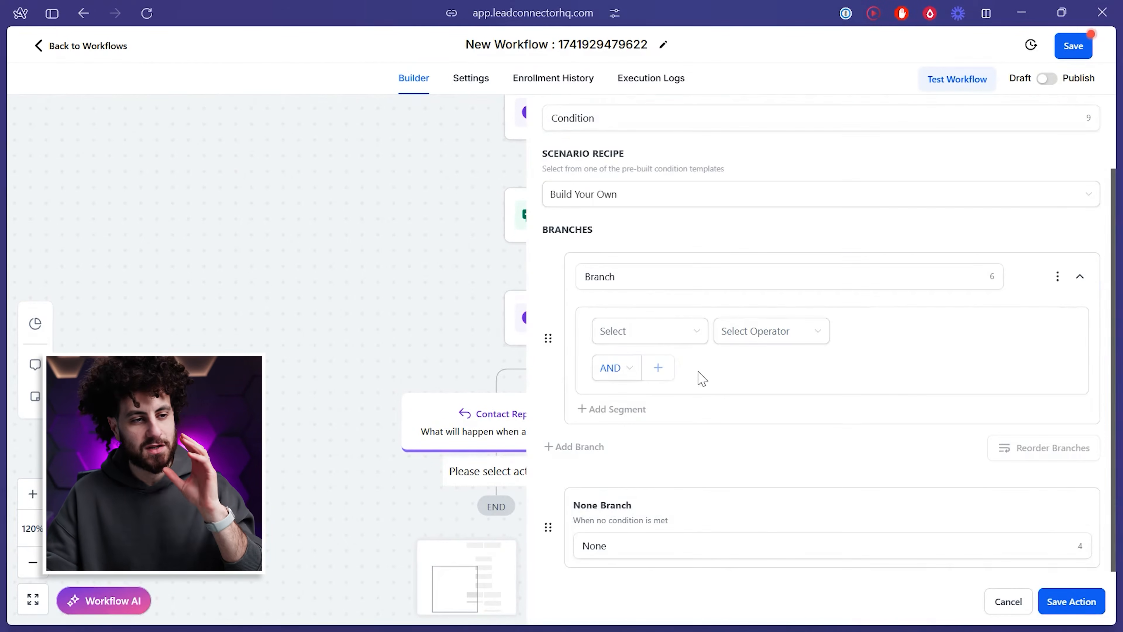
{"action": "scroll", "coordinate": [708, 443], "scroll_direction": "up", "scroll_amount": 2}
{"action": "scroll", "coordinate": [709, 471], "scroll_direction": "down", "scroll_amount": 2}
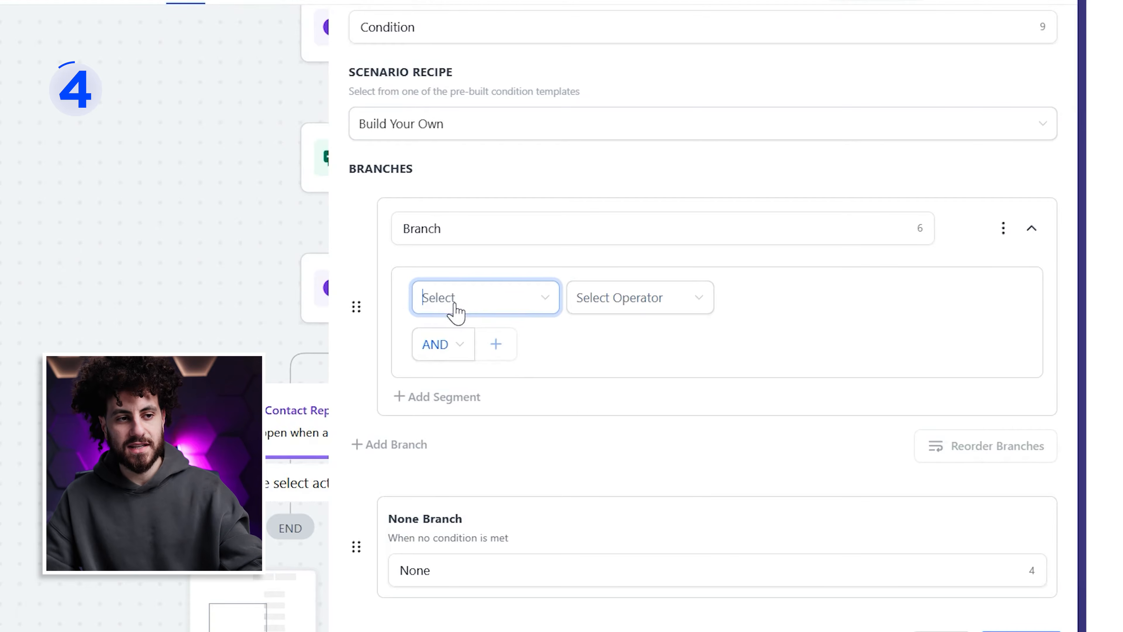
{"action": "left_click", "coordinate": [455, 312]}
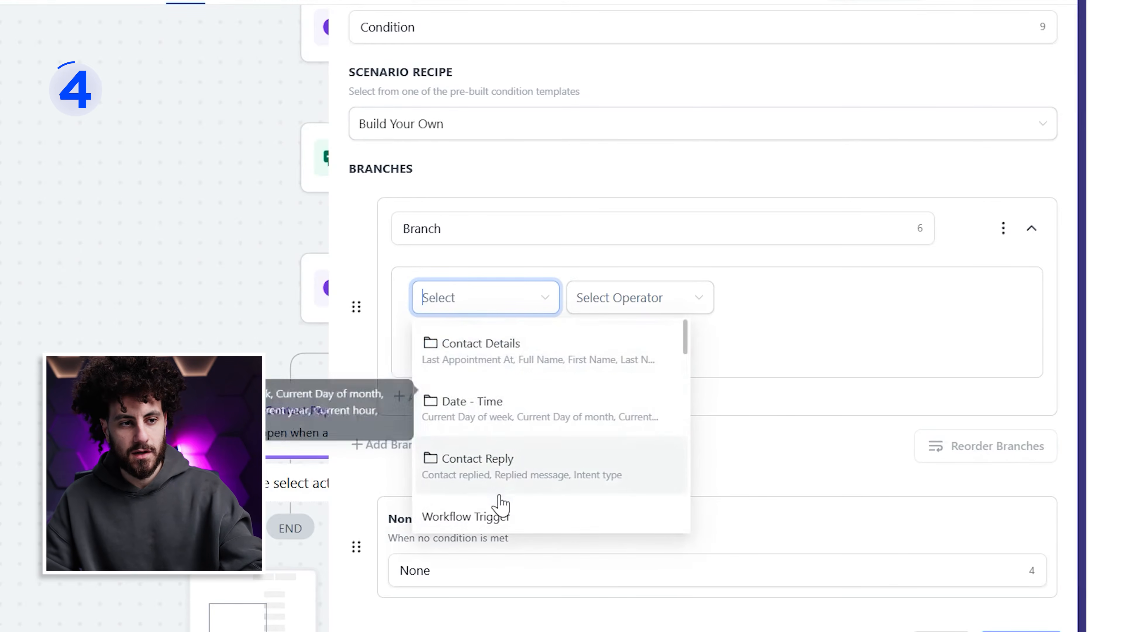
{"action": "left_click", "coordinate": [498, 401]}
{"action": "left_click", "coordinate": [460, 445]}
{"action": "left_click", "coordinate": [663, 312]}
{"action": "left_click", "coordinate": [609, 344]}
{"action": "left_click", "coordinate": [823, 299]}
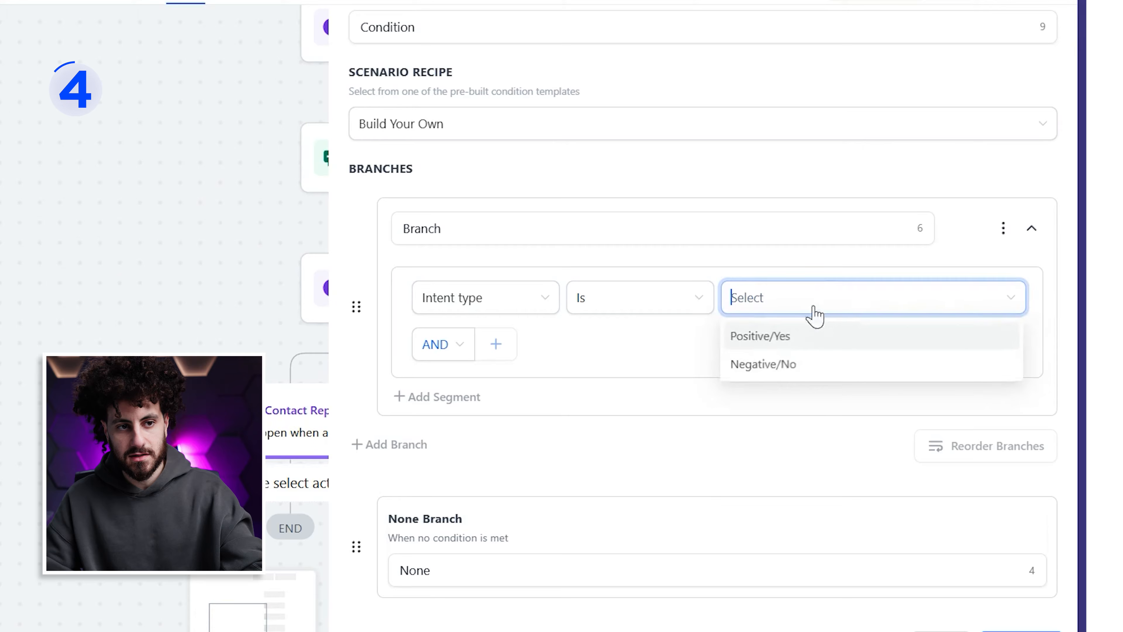
{"action": "left_click", "coordinate": [776, 351]}
Step: Rename the condition's branch as "positive" and save the action
{"action": "double_click", "coordinate": [534, 243]}
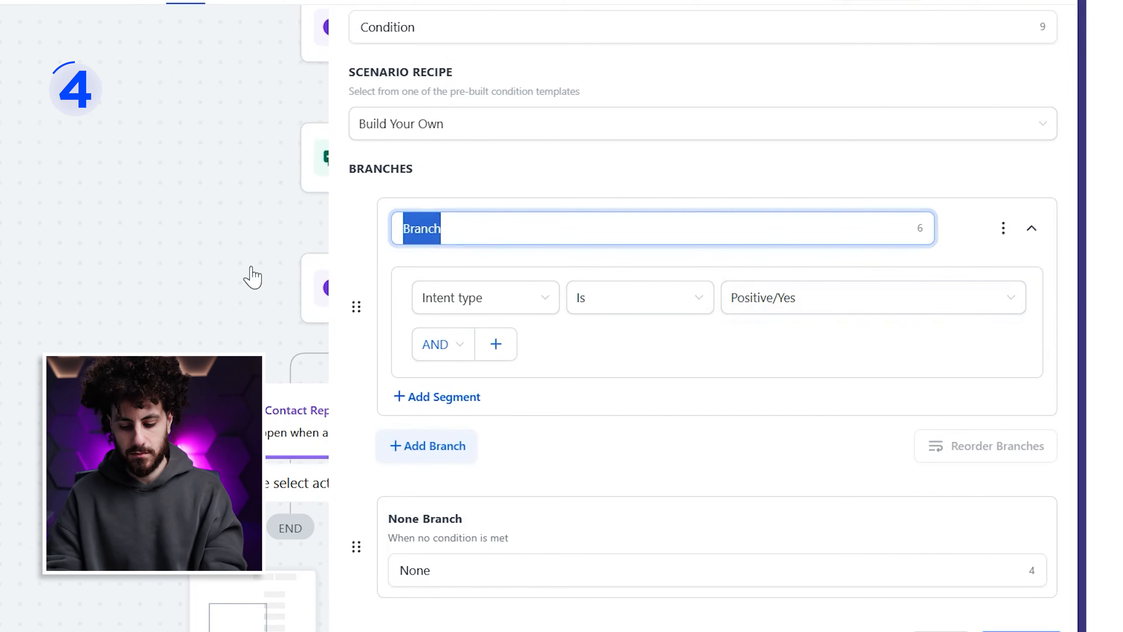
{"action": "type", "text": "positive"}
{"action": "left_click", "coordinate": [663, 477]}
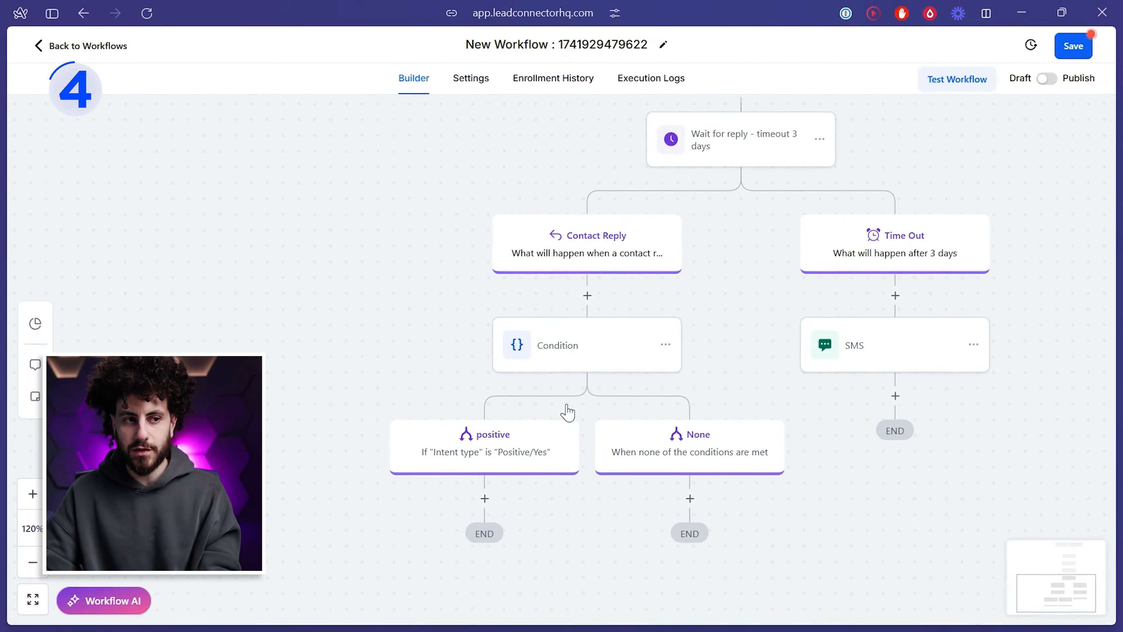
{"action": "scroll", "coordinate": [794, 287], "scroll_direction": "up", "scroll_amount": 3}
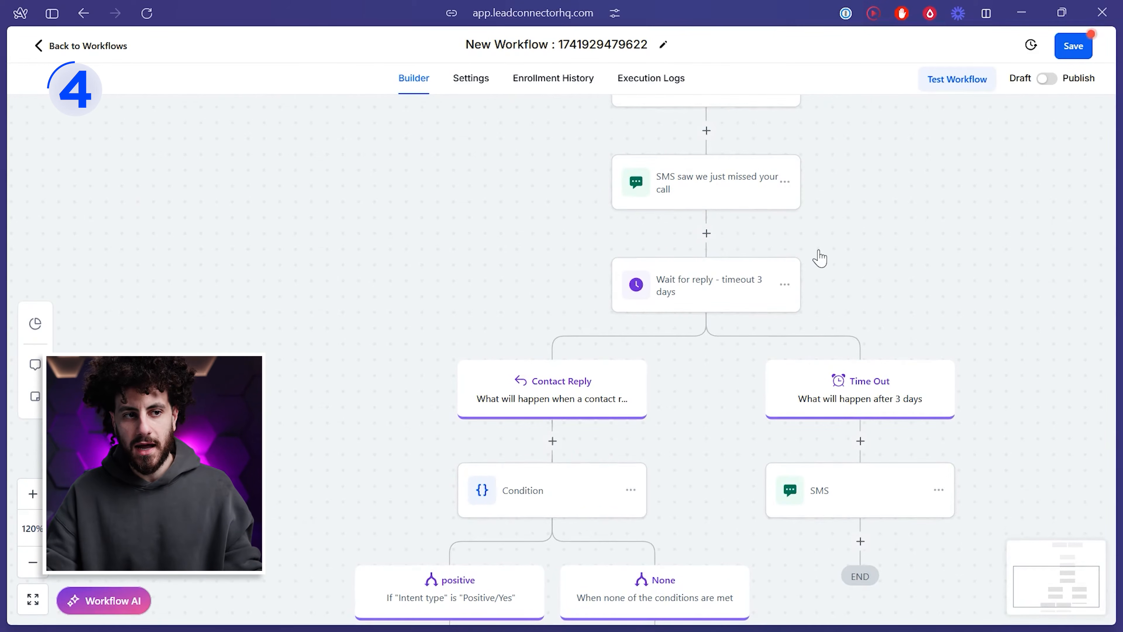
{"action": "scroll", "coordinate": [809, 208], "scroll_direction": "down", "scroll_amount": 4}
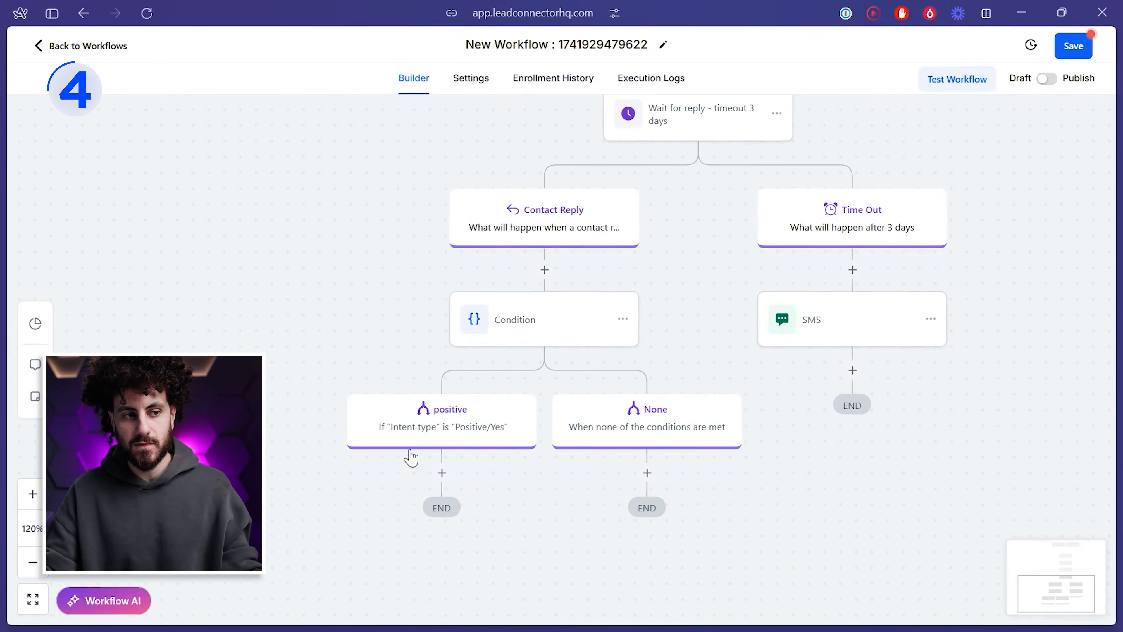
{"action": "scroll", "coordinate": [481, 319], "scroll_direction": "down", "scroll_amount": 2}
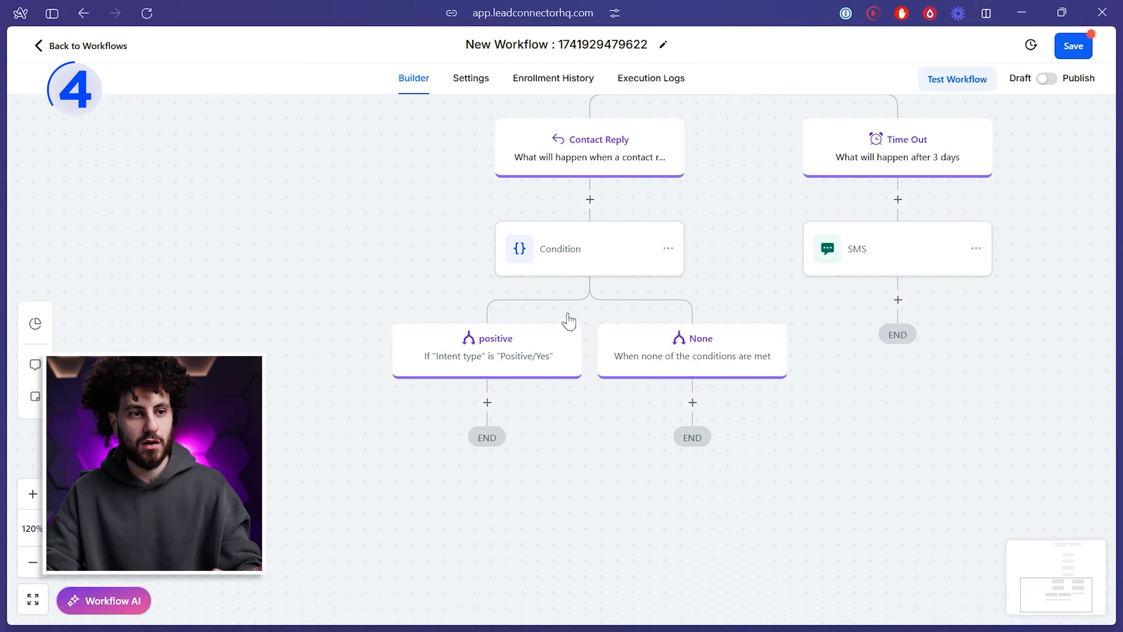
{"action": "left_click", "coordinate": [585, 256]}
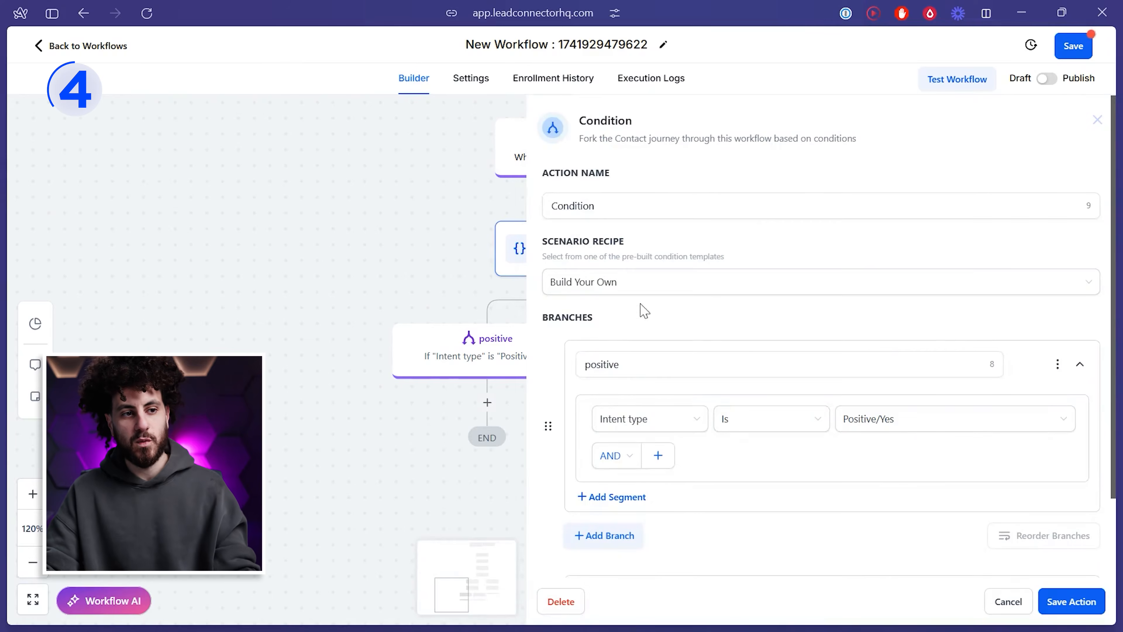
{"action": "left_click", "coordinate": [675, 426]}
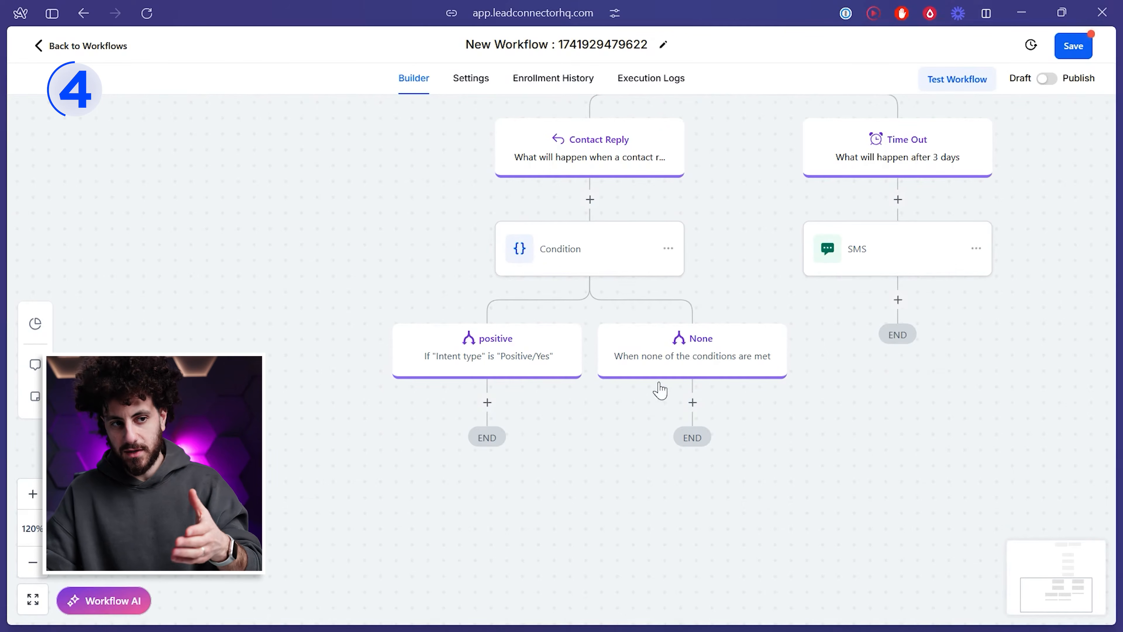
Step: Add a Send Internal Notification action under the None branch and set its notification type to SMS
{"action": "left_click", "coordinate": [693, 403]}
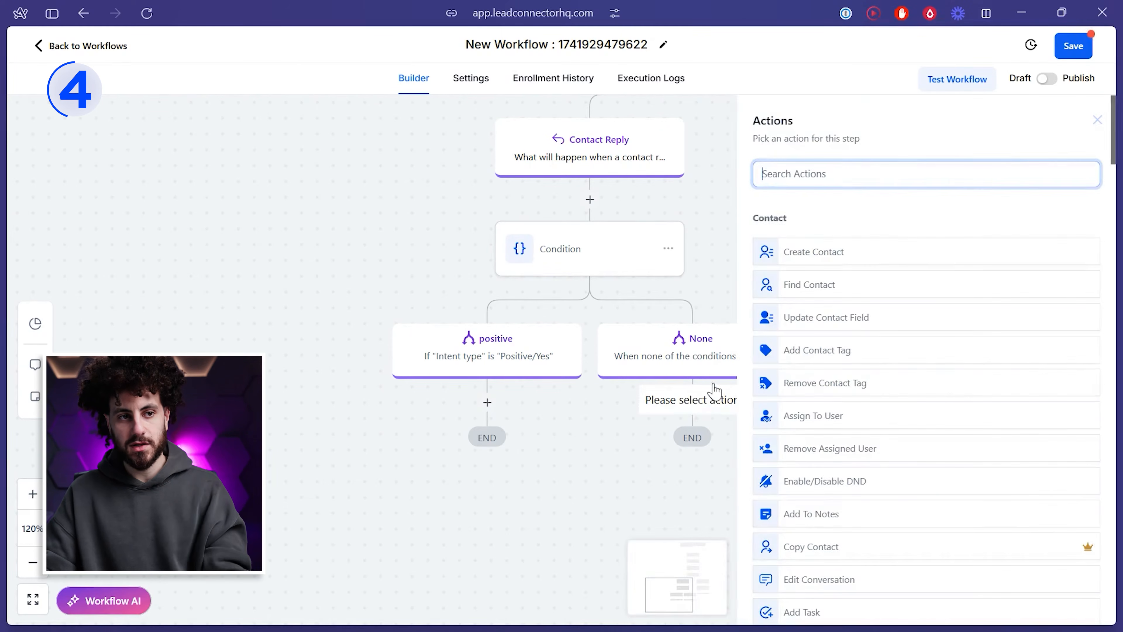
{"action": "type", "text": "intern"}
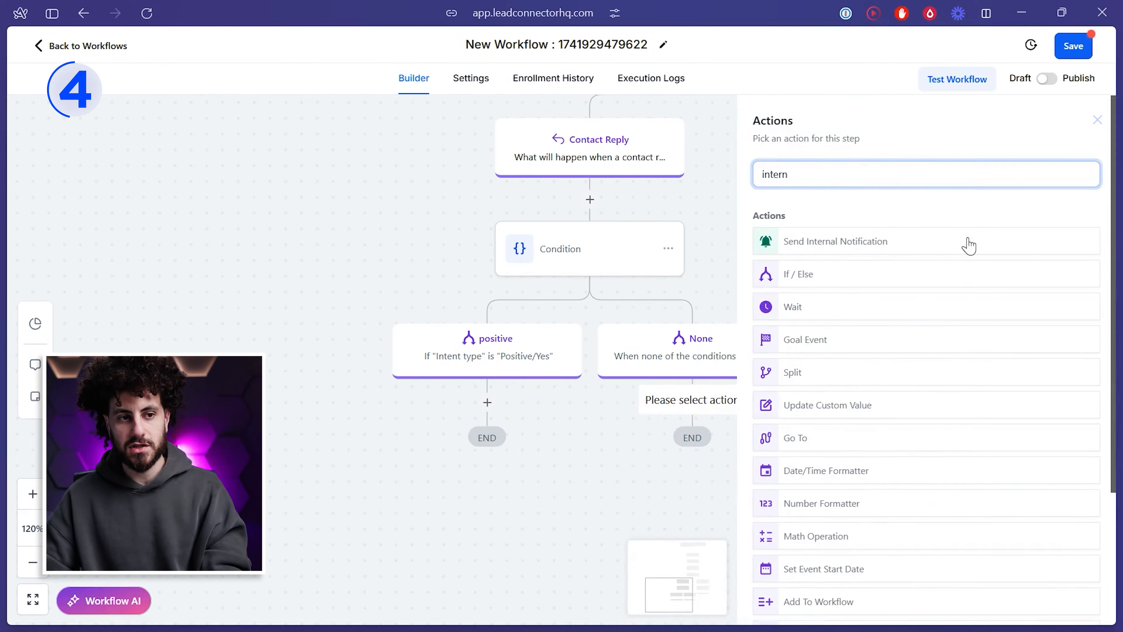
{"action": "left_click", "coordinate": [969, 245]}
{"action": "left_click", "coordinate": [798, 261]}
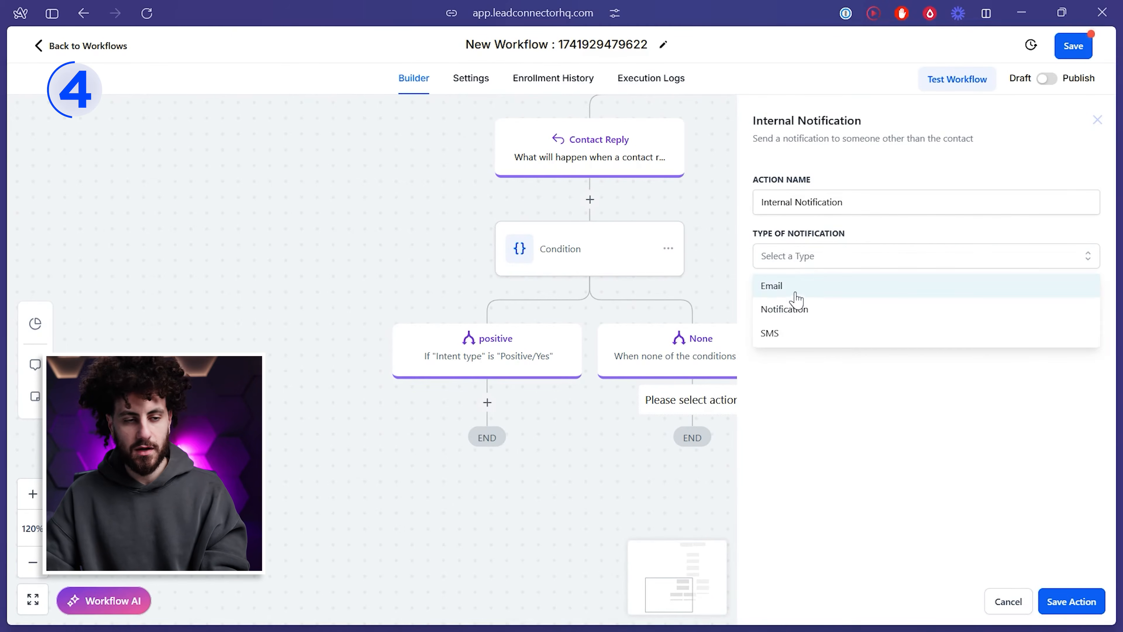
{"action": "left_click", "coordinate": [792, 341]}
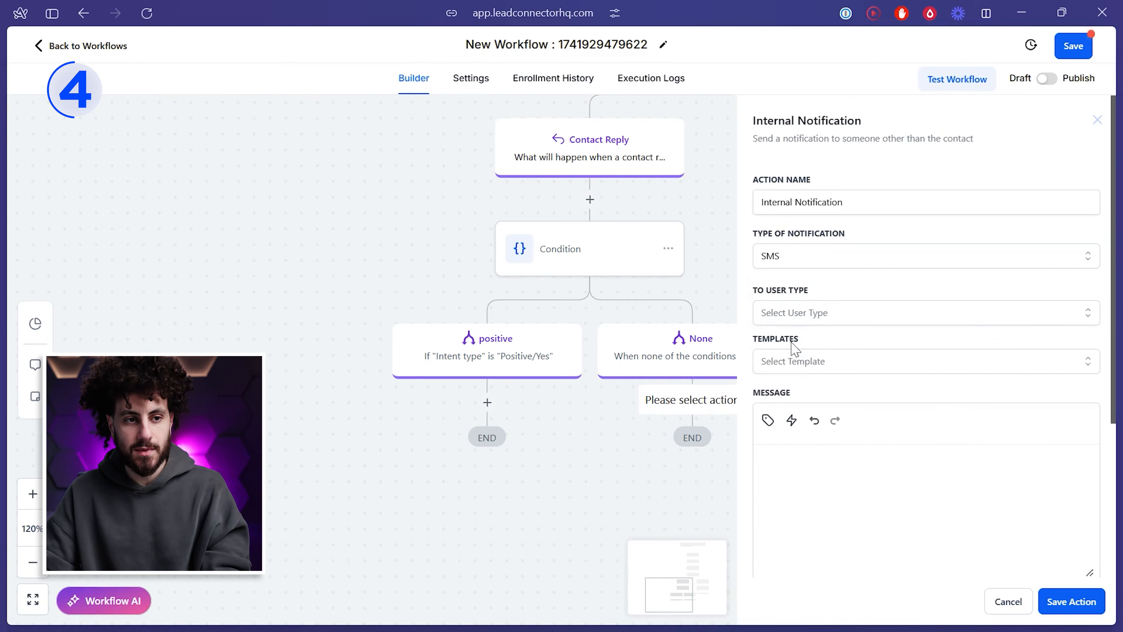
Step: Insert the contact's Full Name custom value into the internal notification's message
{"action": "scroll", "coordinate": [871, 366], "scroll_direction": "down", "scroll_amount": 4}
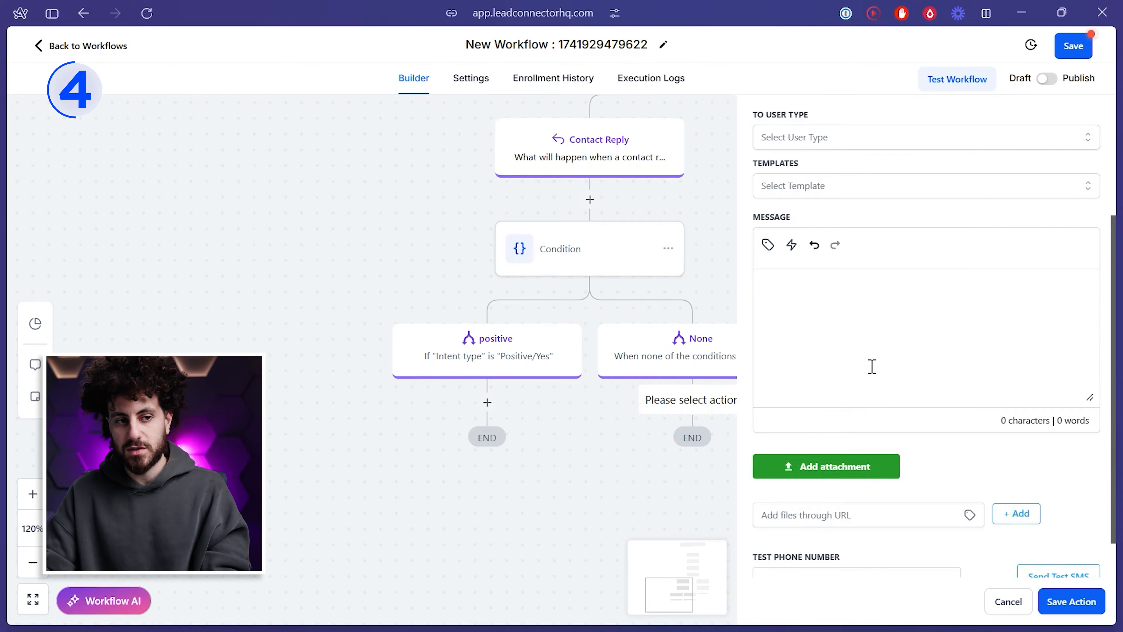
{"action": "left_click", "coordinate": [840, 329]}
{"action": "left_click", "coordinate": [768, 244]}
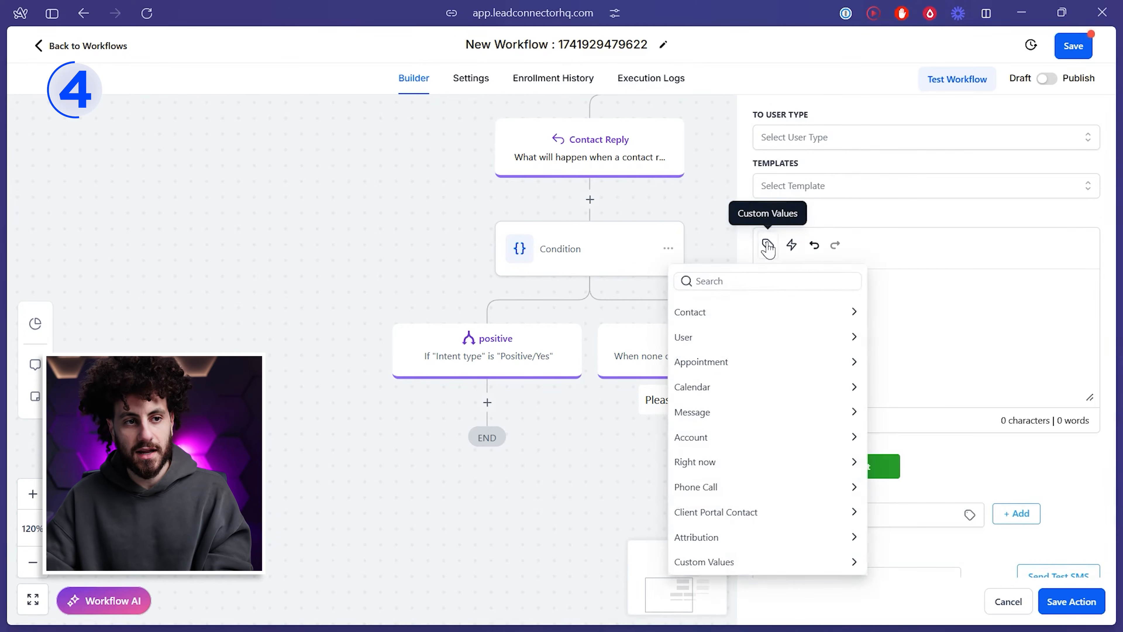
{"action": "left_click", "coordinate": [742, 315]}
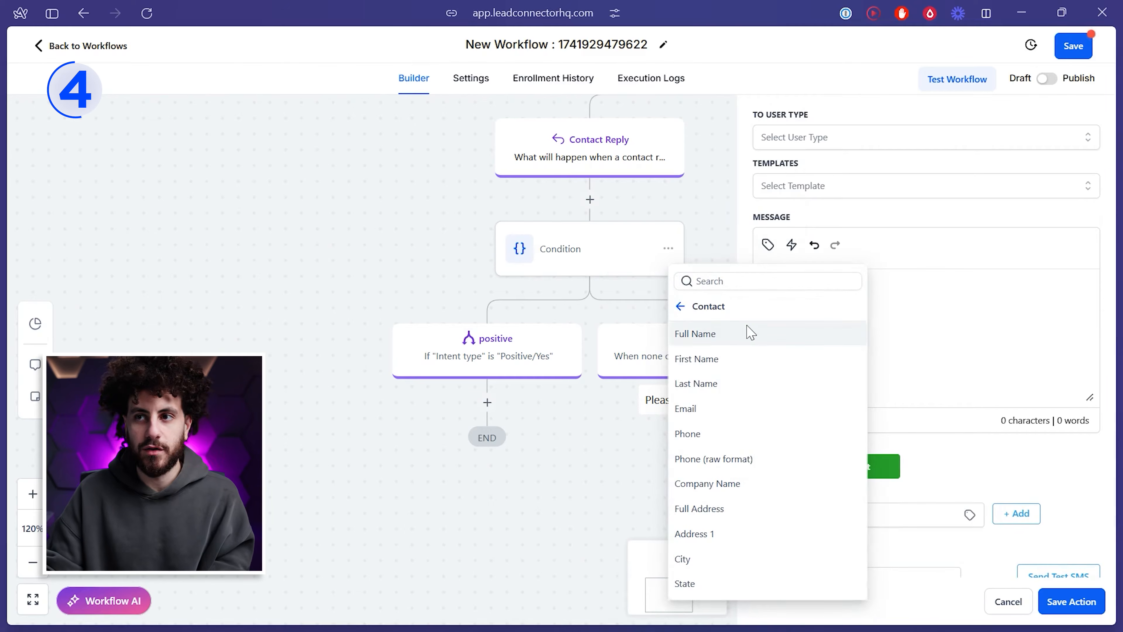
{"action": "left_click", "coordinate": [733, 339]}
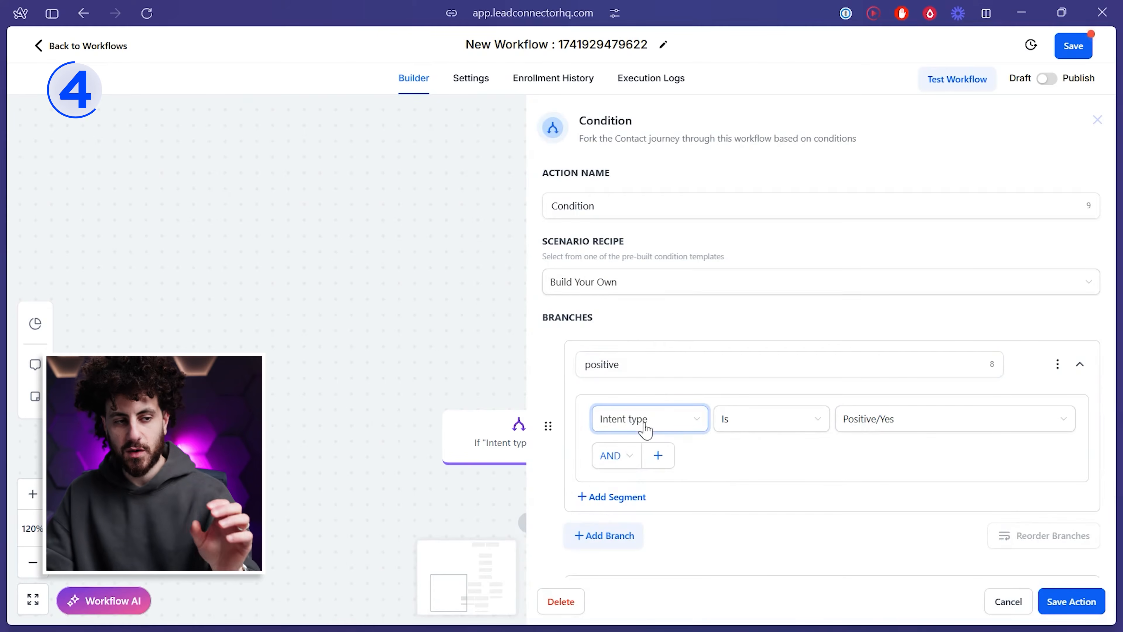
Step: Examine the condition field categories available for the positive branch
{"action": "left_click", "coordinate": [645, 427]}
{"action": "left_click", "coordinate": [608, 448]}
{"action": "left_click", "coordinate": [628, 425]}
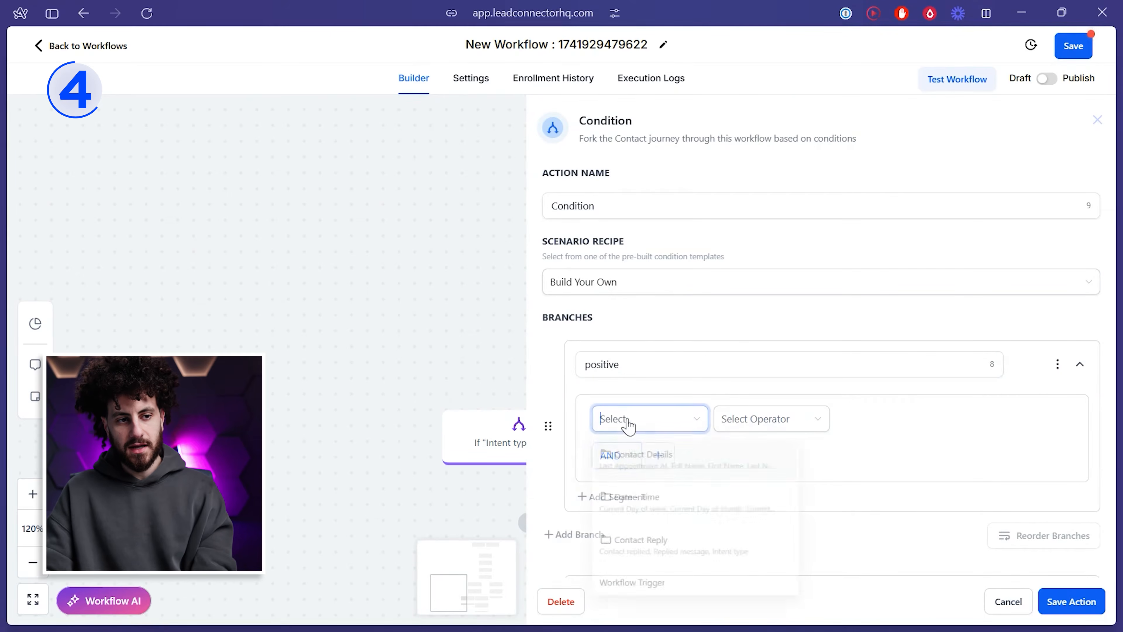
{"action": "scroll", "coordinate": [666, 521], "scroll_direction": "down", "scroll_amount": 5}
{"action": "scroll", "coordinate": [737, 546], "scroll_direction": "up", "scroll_amount": 2}
{"action": "scroll", "coordinate": [742, 553], "scroll_direction": "down", "scroll_amount": 6}
{"action": "scroll", "coordinate": [789, 524], "scroll_direction": "down", "scroll_amount": 7}
{"action": "scroll", "coordinate": [738, 553], "scroll_direction": "up", "scroll_amount": 6}
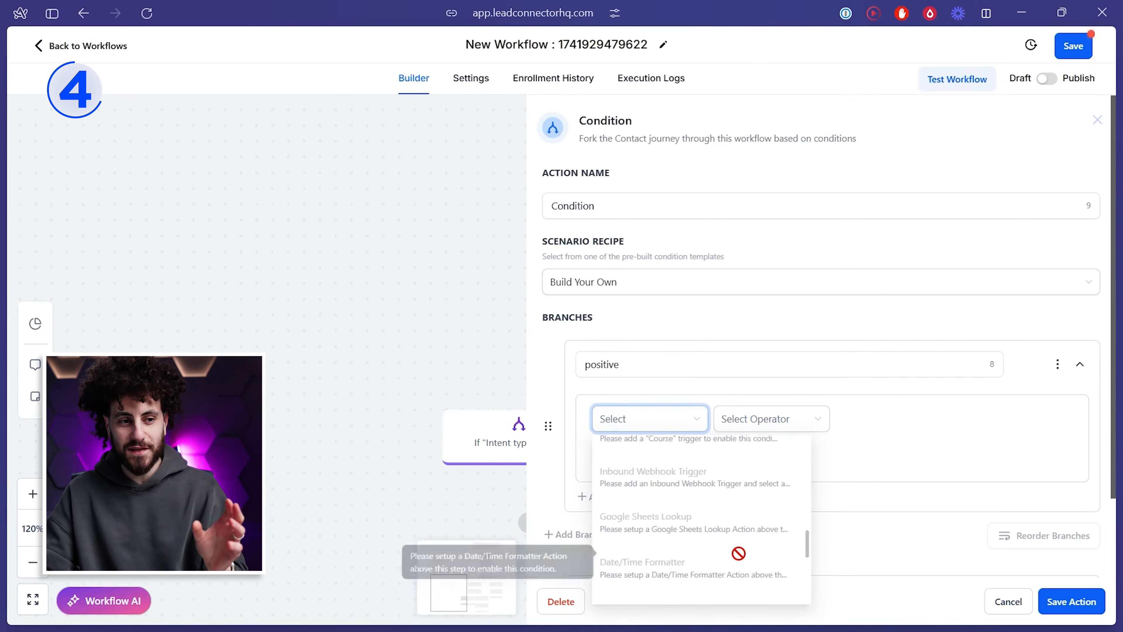
{"action": "scroll", "coordinate": [739, 553], "scroll_direction": "up", "scroll_amount": 4}
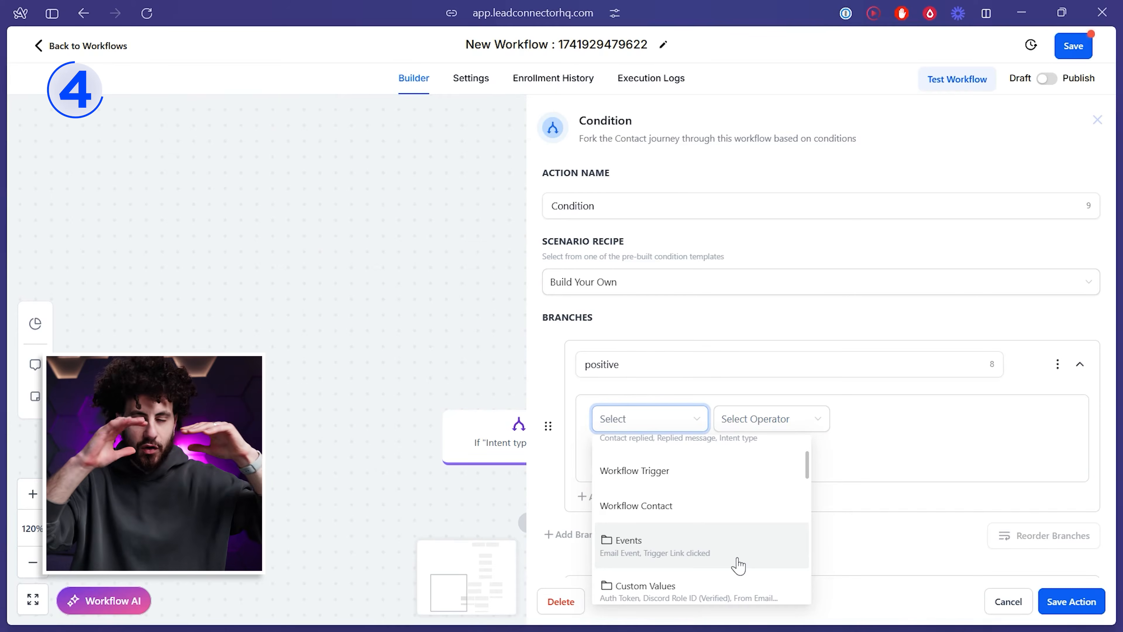
{"action": "scroll", "coordinate": [700, 536], "scroll_direction": "up", "scroll_amount": 3}
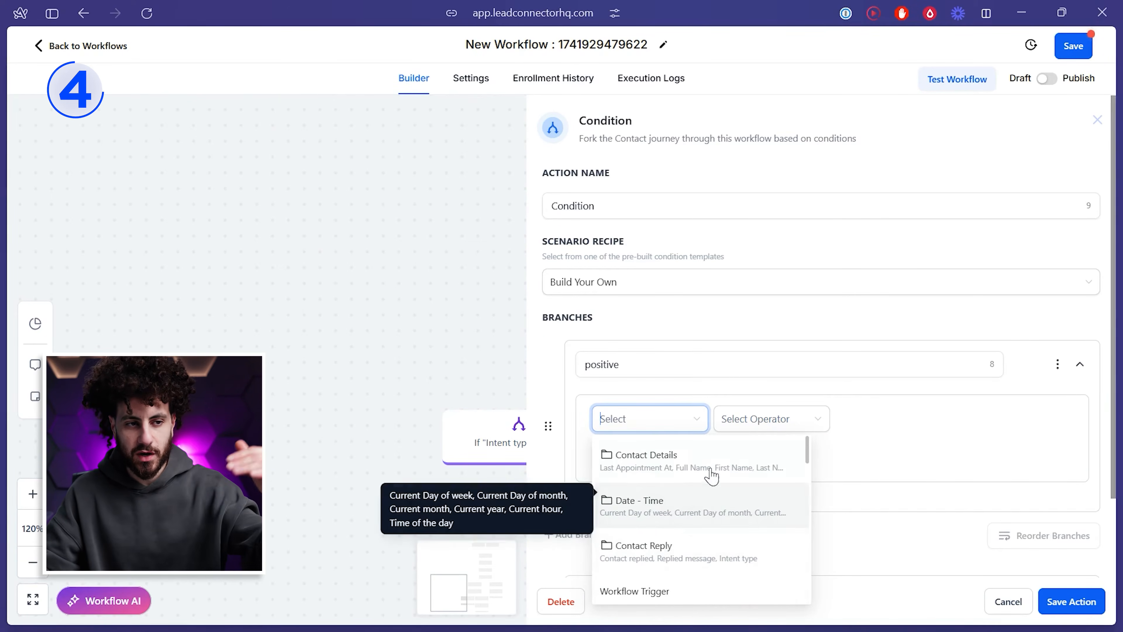
Step: Try setting the positive branch's condition to the contact detail Last Name Is "lucid"
{"action": "left_click", "coordinate": [648, 480]}
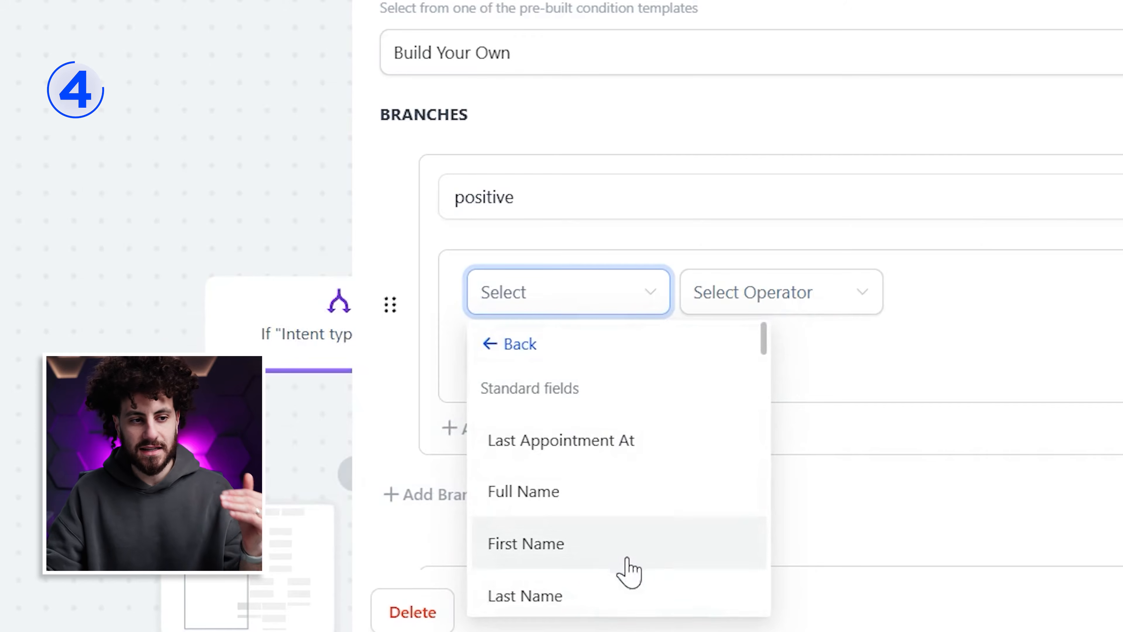
{"action": "left_click", "coordinate": [619, 595]}
{"action": "left_click", "coordinate": [780, 295]}
{"action": "left_click", "coordinate": [873, 345]}
{"action": "left_click", "coordinate": [993, 301]}
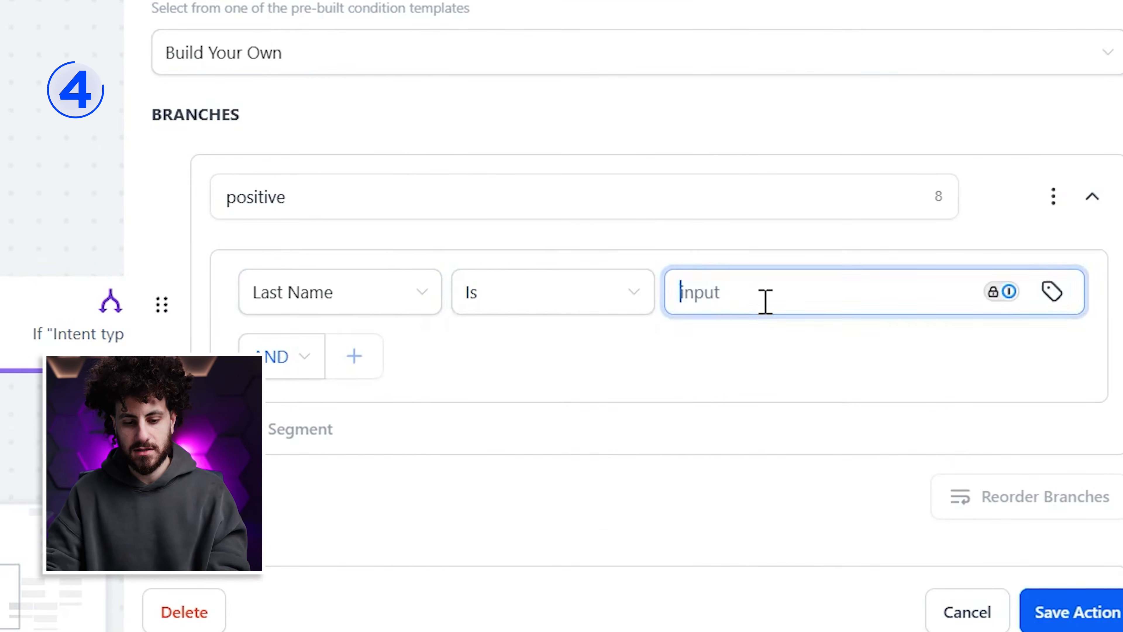
{"action": "type", "text": "lucid"}
{"action": "left_click", "coordinate": [829, 357]}
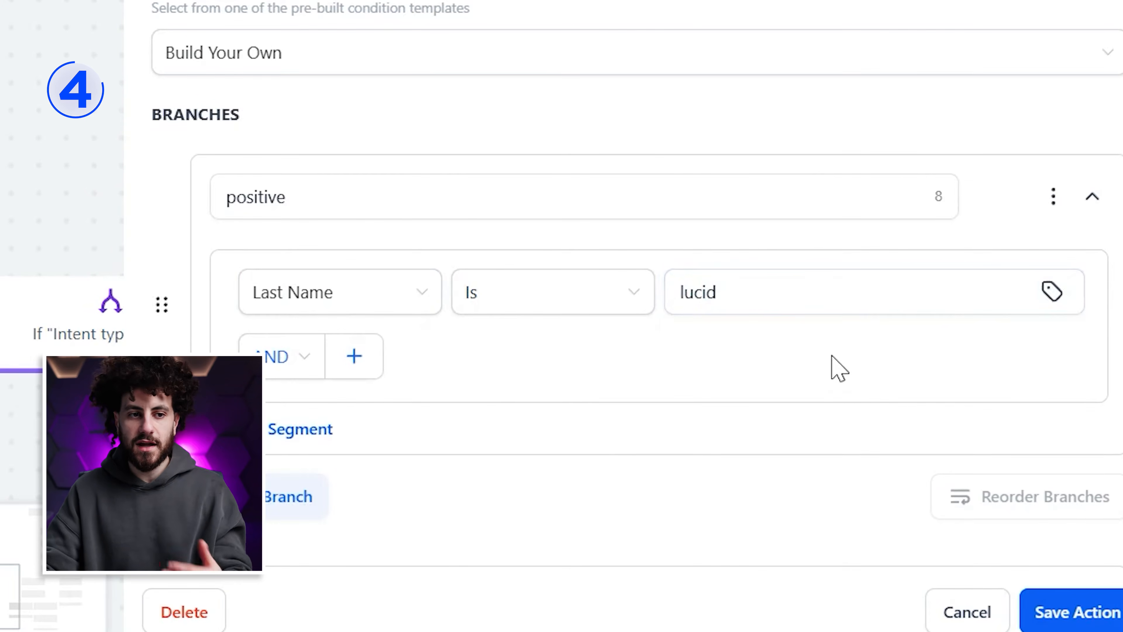
Step: Review the standard contact fields and the Date - Time options offered for the positive branch's condition
{"action": "left_click", "coordinate": [338, 306]}
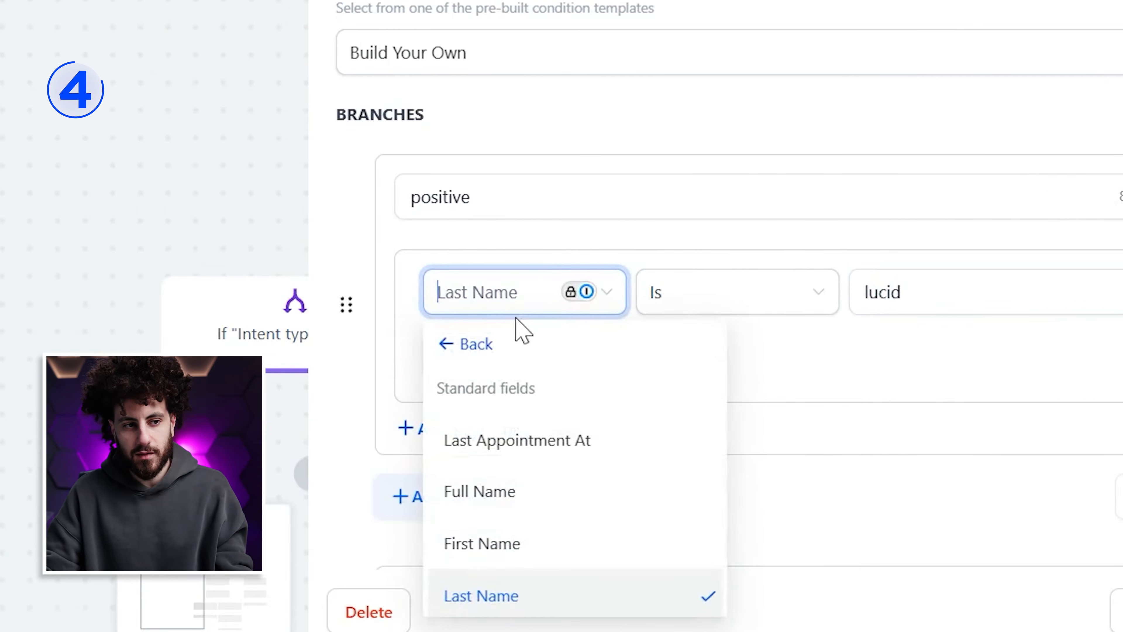
{"action": "scroll", "coordinate": [302, 463], "scroll_direction": "down", "scroll_amount": 5}
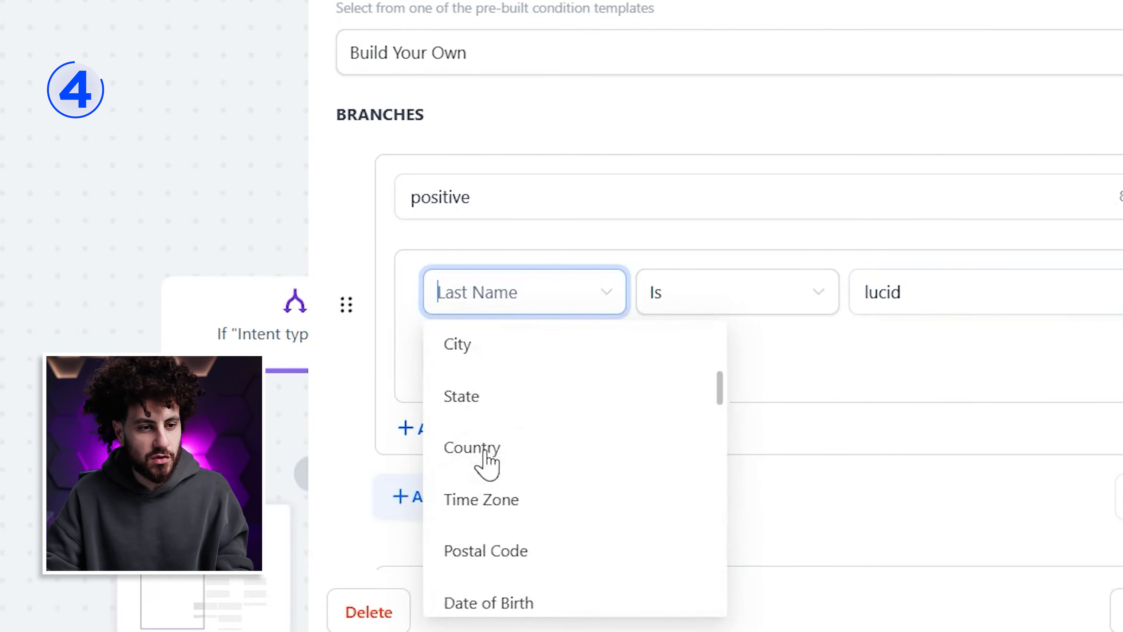
{"action": "scroll", "coordinate": [530, 469], "scroll_direction": "down", "scroll_amount": 3}
{"action": "scroll", "coordinate": [571, 476], "scroll_direction": "up", "scroll_amount": 3}
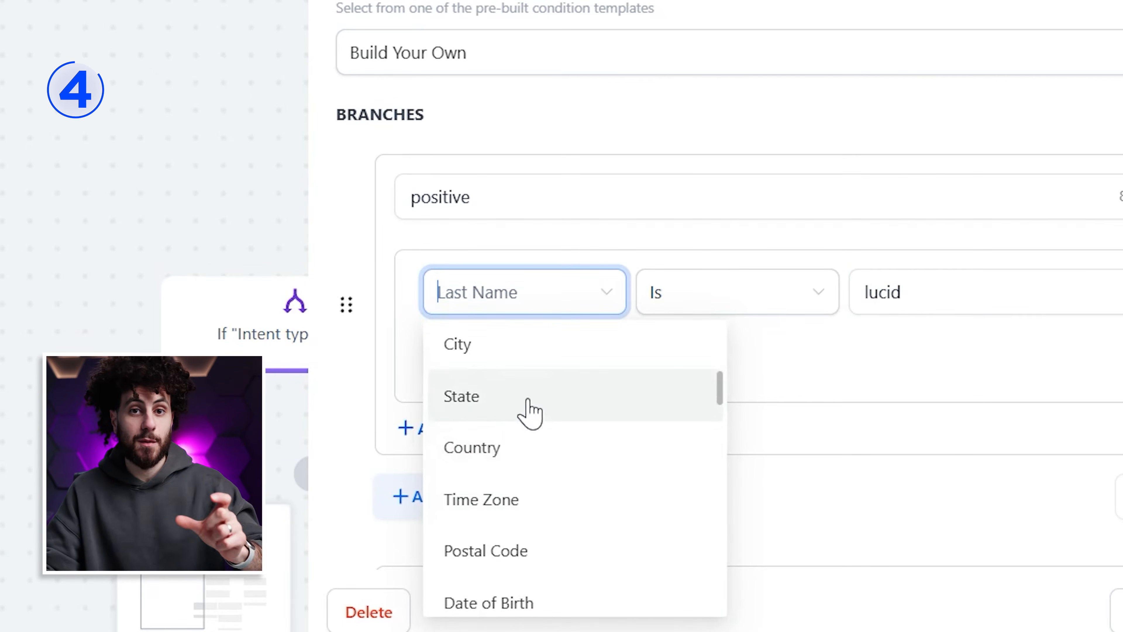
{"action": "left_click", "coordinate": [469, 292]}
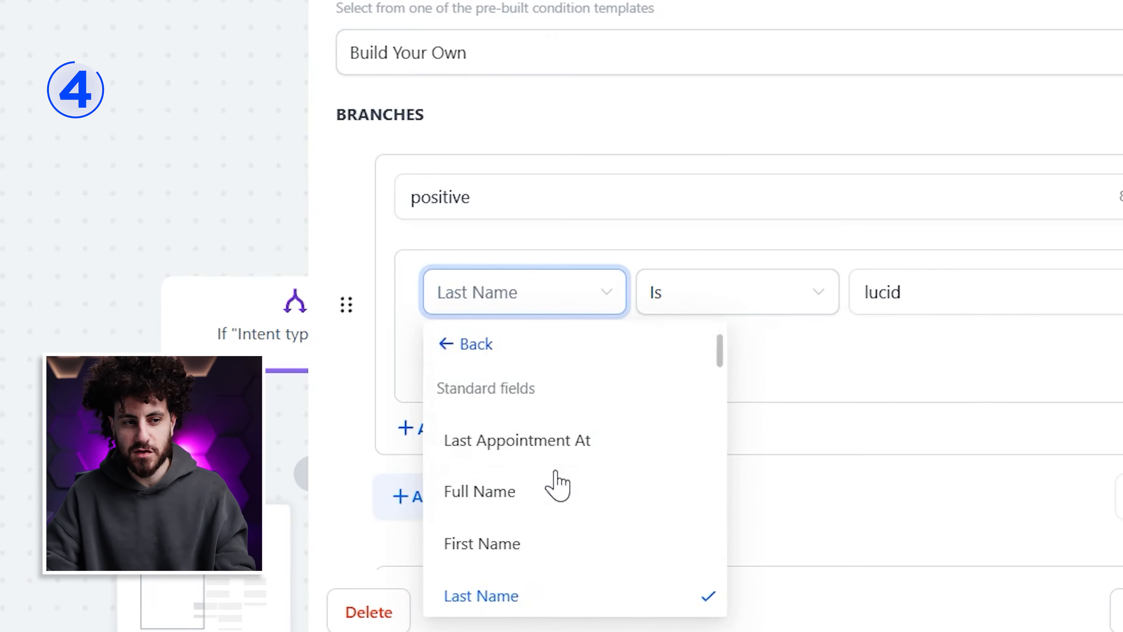
{"action": "left_click", "coordinate": [454, 347]}
{"action": "left_click", "coordinate": [464, 310]}
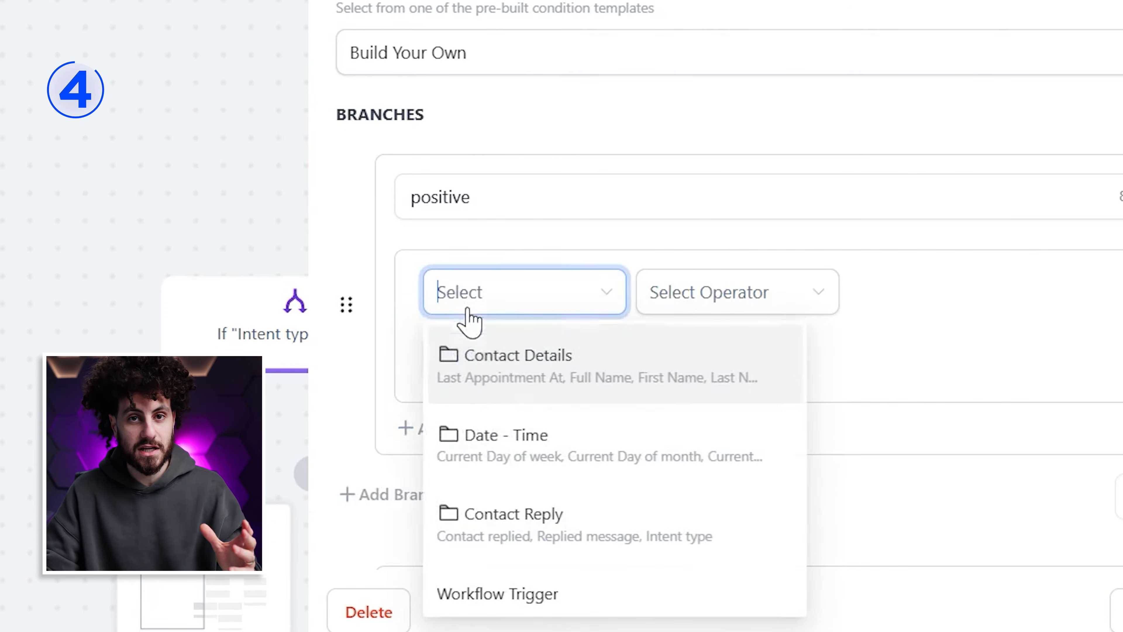
{"action": "left_click", "coordinate": [580, 462]}
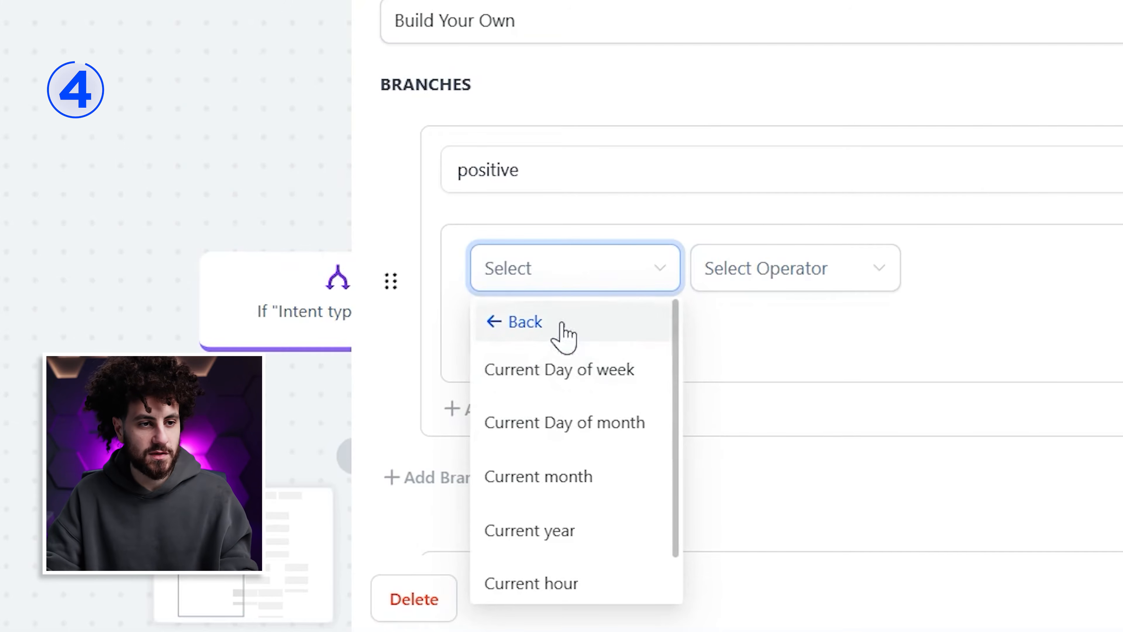
{"action": "scroll", "coordinate": [531, 376], "scroll_direction": "down", "scroll_amount": 2}
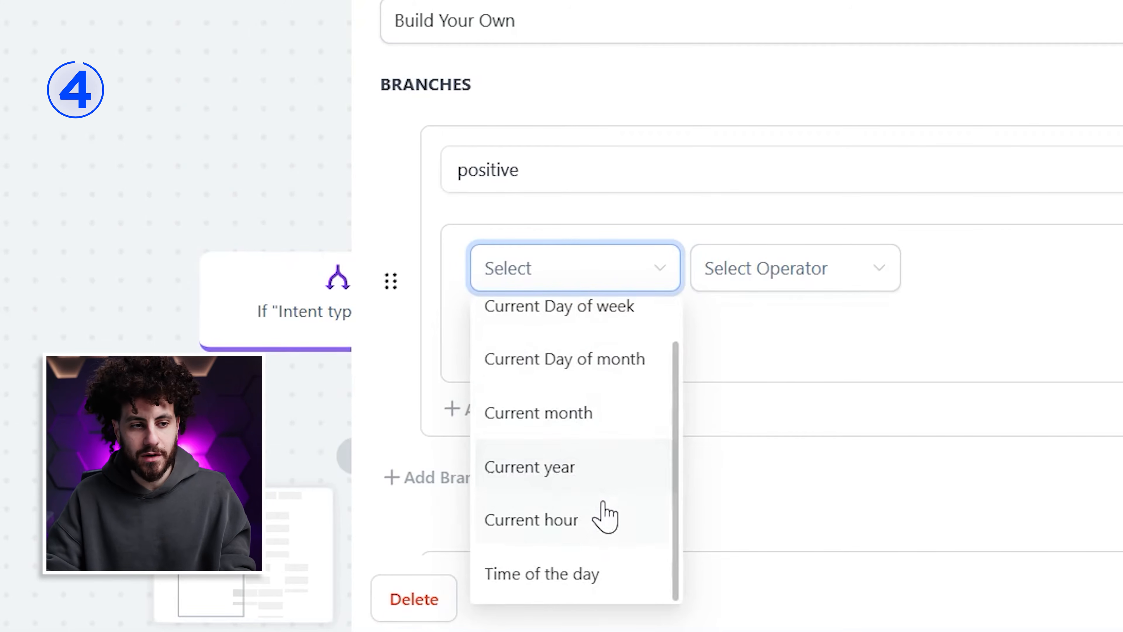
{"action": "scroll", "coordinate": [606, 513], "scroll_direction": "up", "scroll_amount": 2}
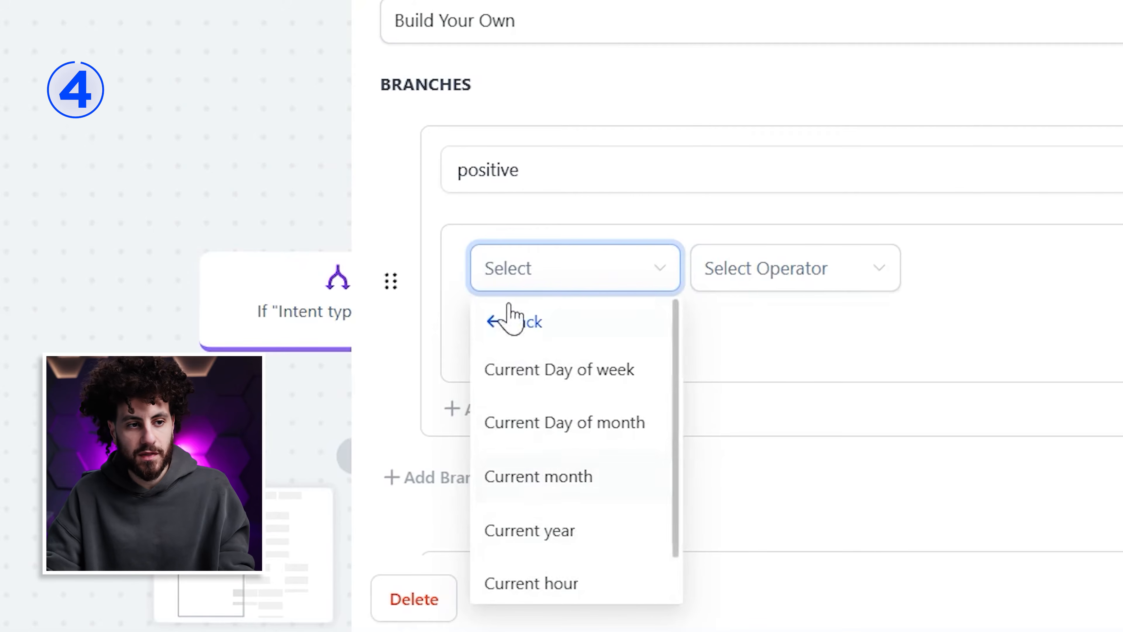
{"action": "left_click", "coordinate": [503, 326]}
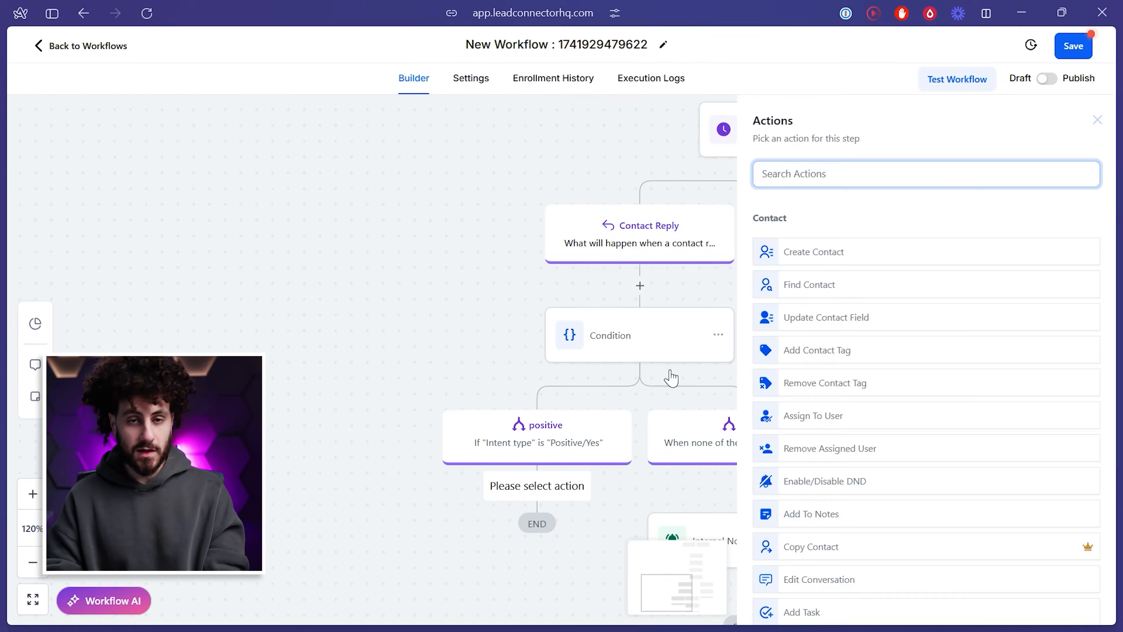
Step: Add an SMS action under the positive branch
{"action": "type", "text": "sms"}
{"action": "left_click", "coordinate": [815, 250]}
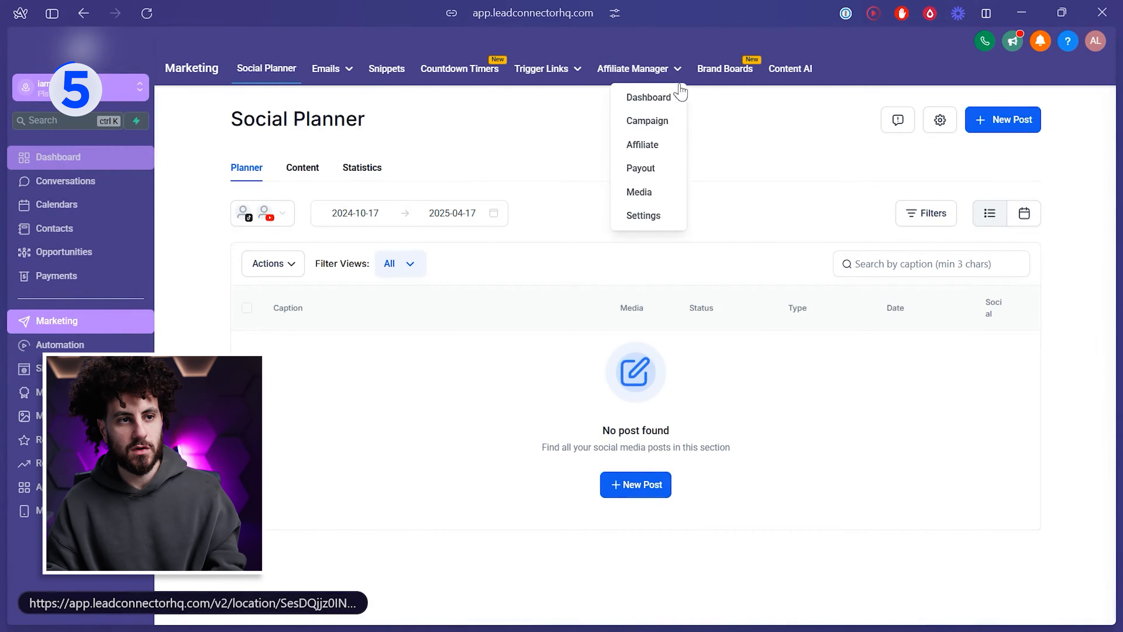
Step: Start adding a marketing trigger link named "trigger123", and cancel it without entering a URL
{"action": "left_click", "coordinate": [525, 70]}
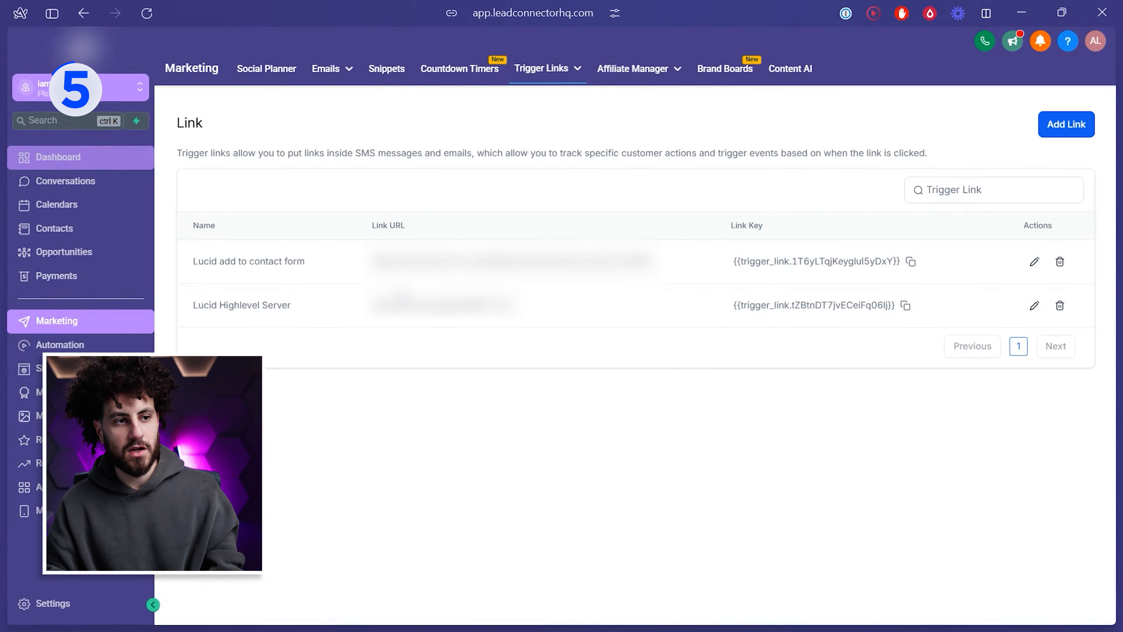
{"action": "left_click", "coordinate": [1075, 138]}
{"action": "left_click", "coordinate": [534, 359]}
{"action": "type", "text": "tri"}
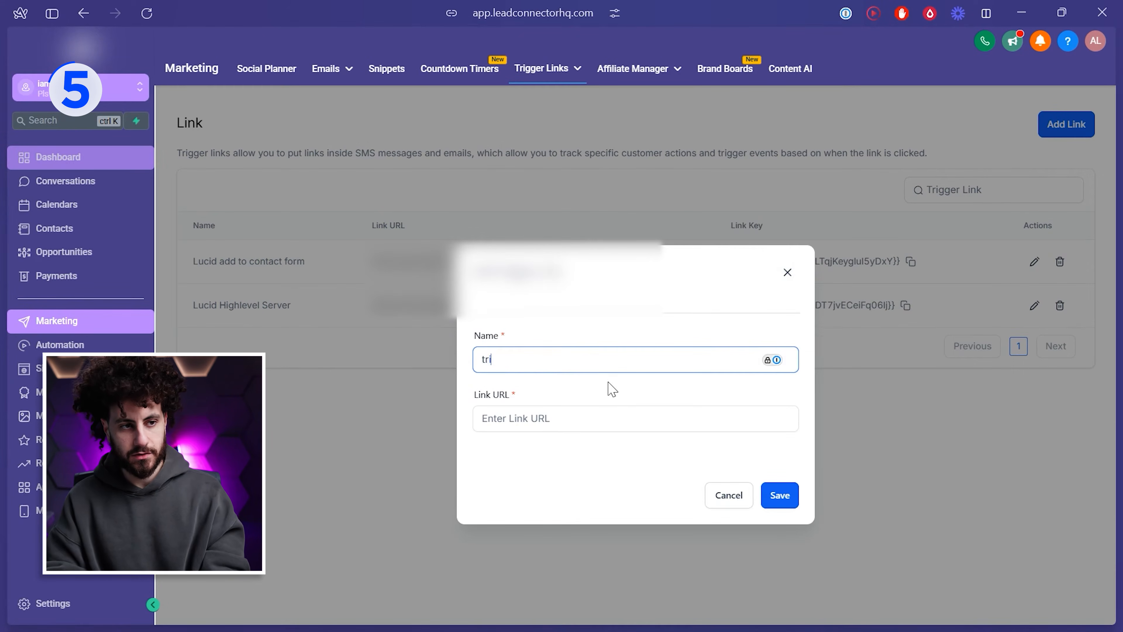
{"action": "key", "text": "Tab"}
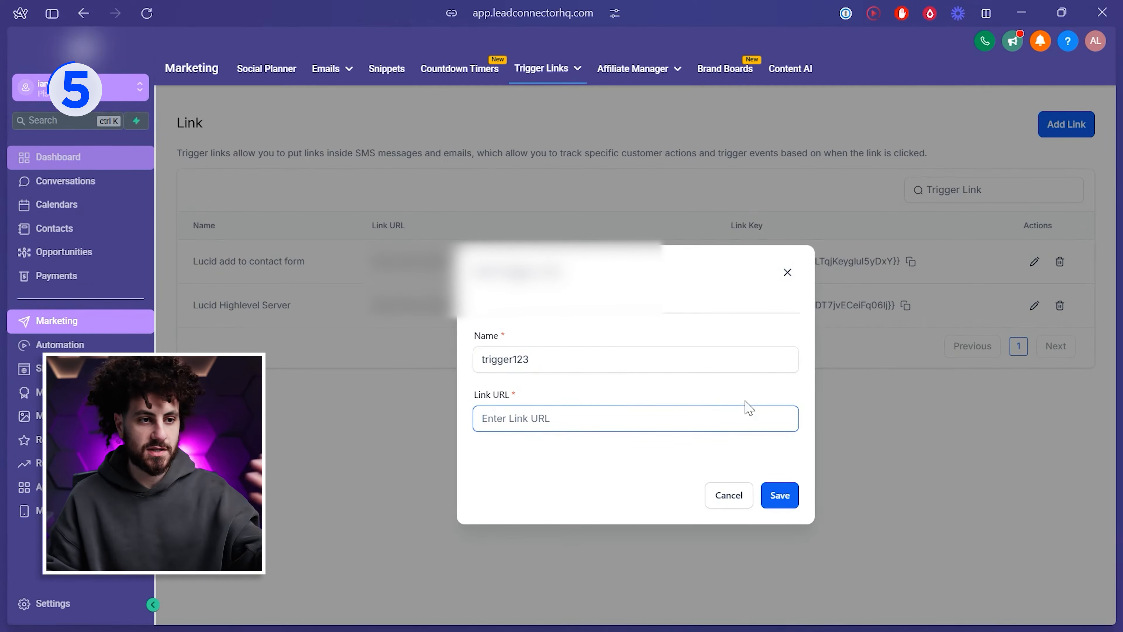
{"action": "left_click", "coordinate": [728, 495]}
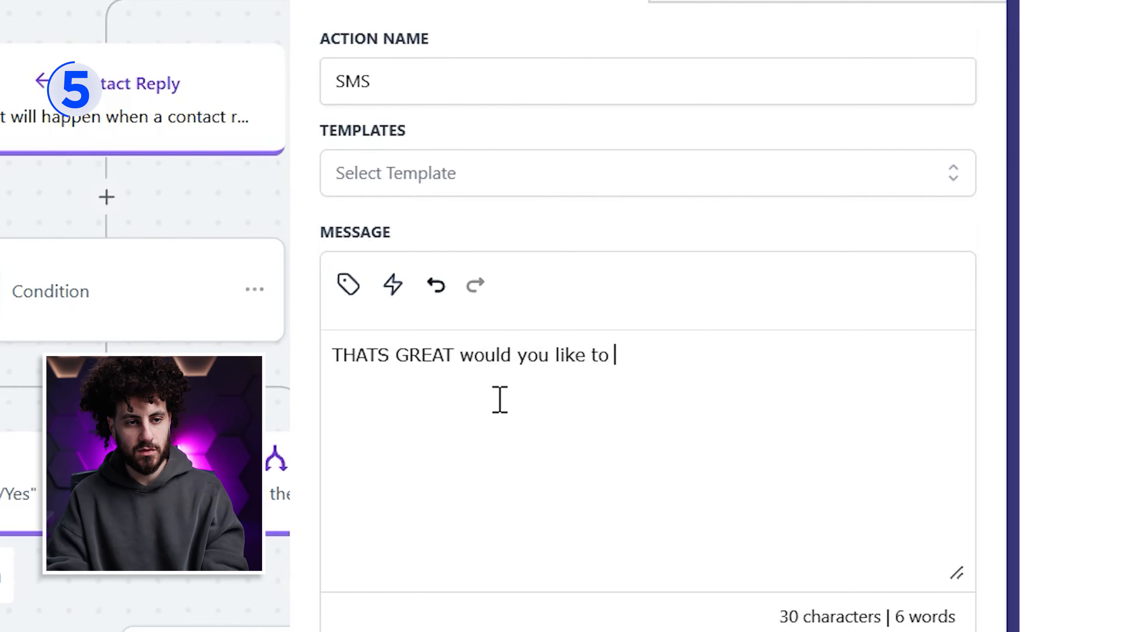
Step: Finish the SMS message "THATS GREAT would you like to check out this page then?", append the "Lucid add to contact form" trigger link, and save the action
{"action": "type", "text": "pa"}
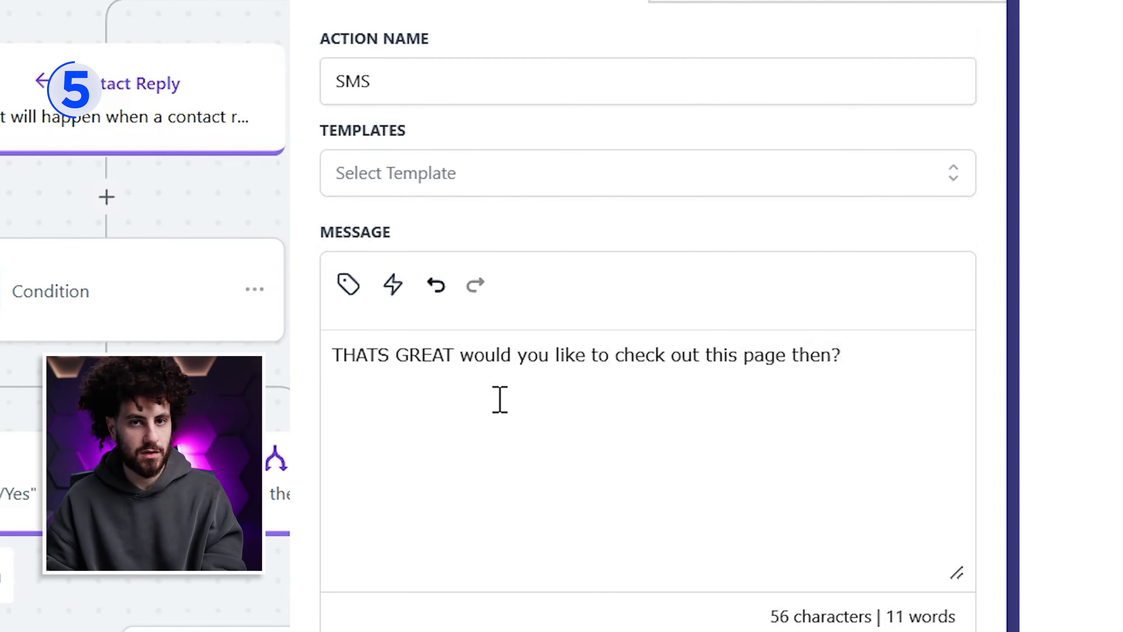
{"action": "left_click", "coordinate": [390, 290]}
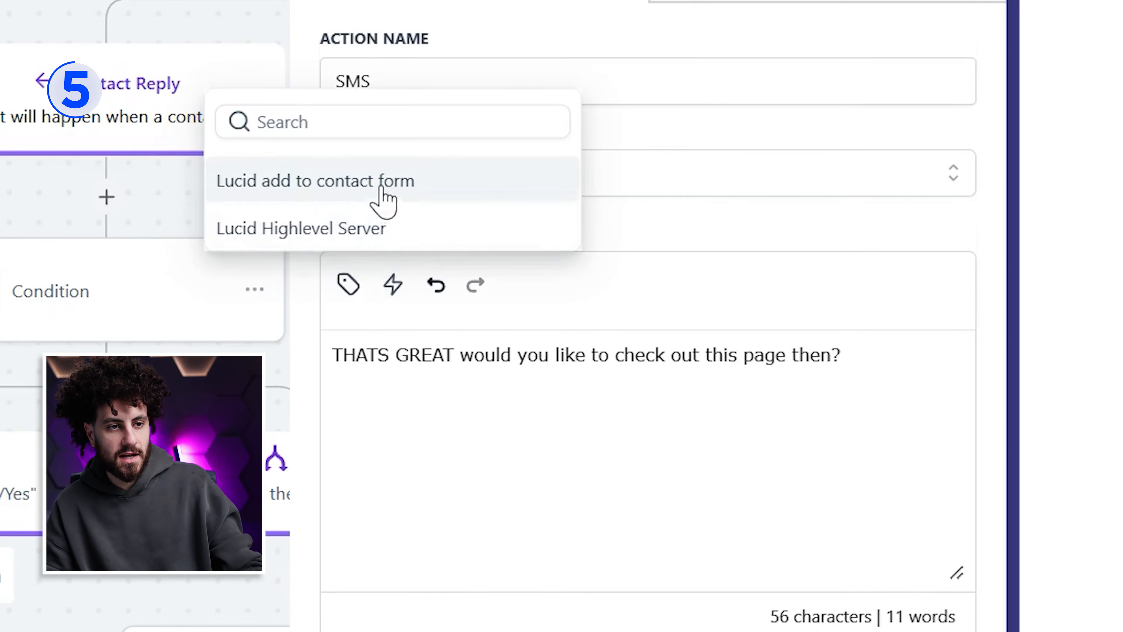
{"action": "left_click", "coordinate": [264, 195]}
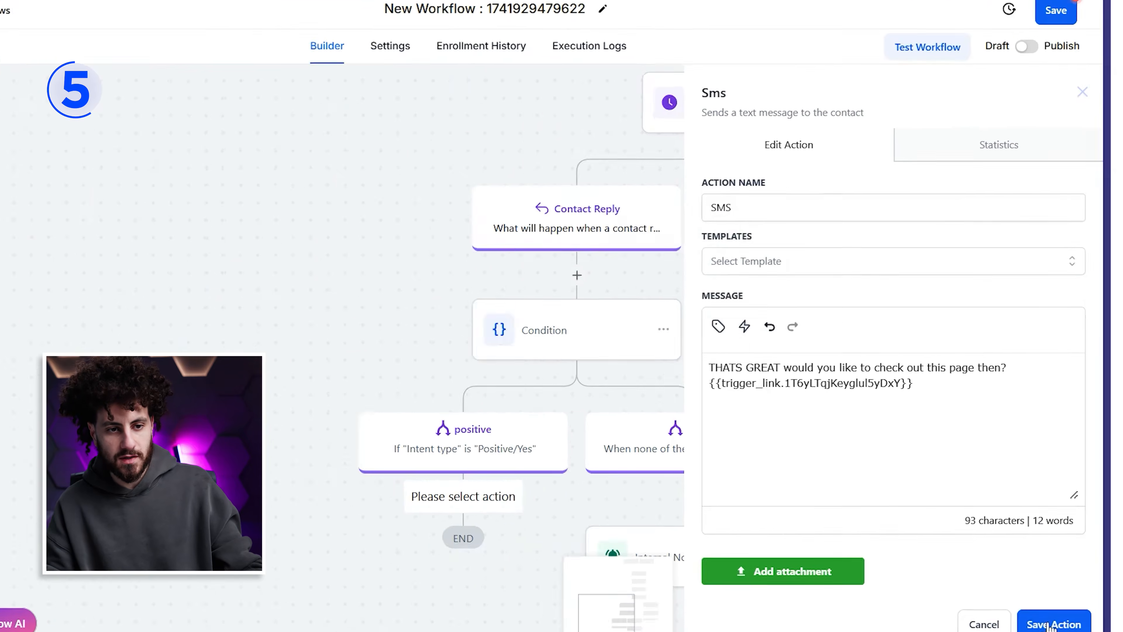
{"action": "left_click", "coordinate": [1053, 623]}
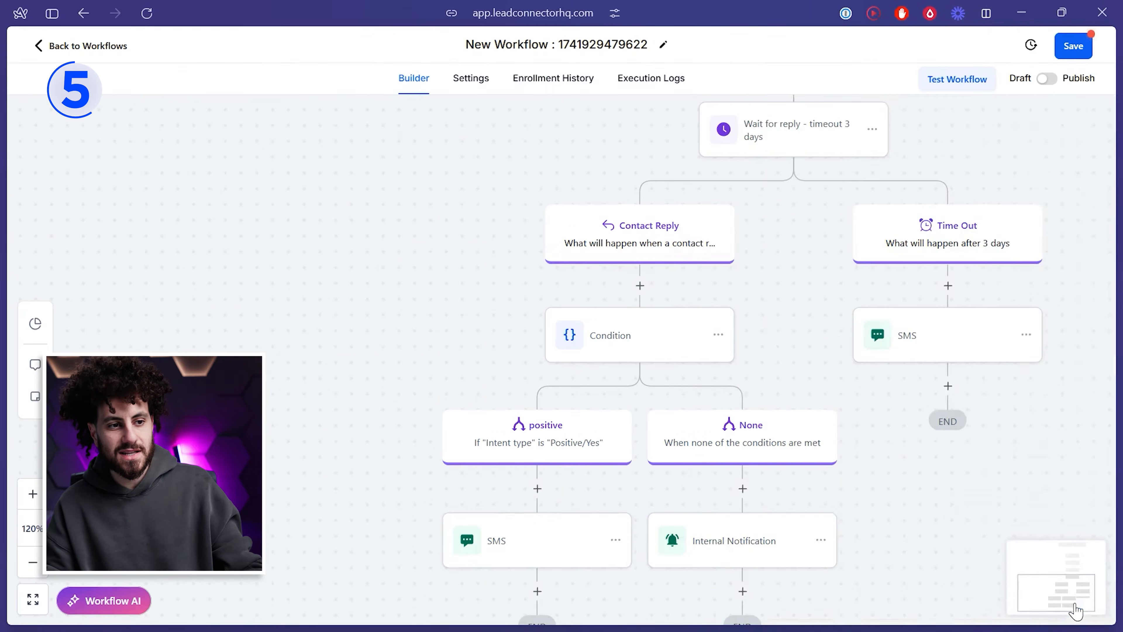
Step: Add a Wait action after the positive branch's SMS and make it wait for Trigger Link Clicked
{"action": "left_click", "coordinate": [562, 436]}
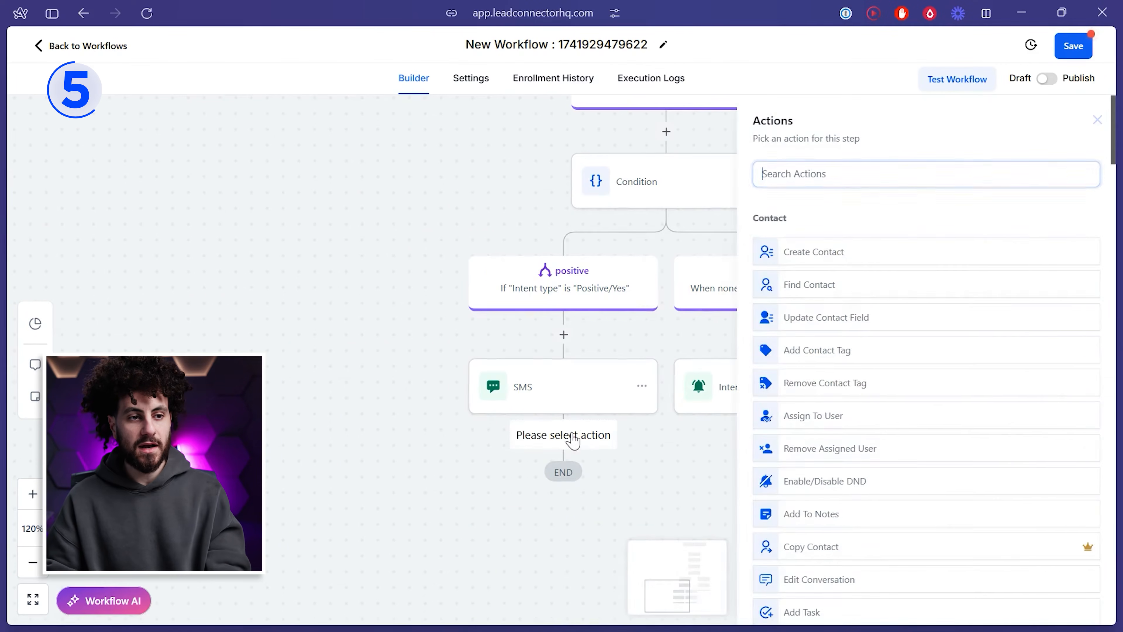
{"action": "type", "text": "wait"}
{"action": "left_click", "coordinate": [831, 247]}
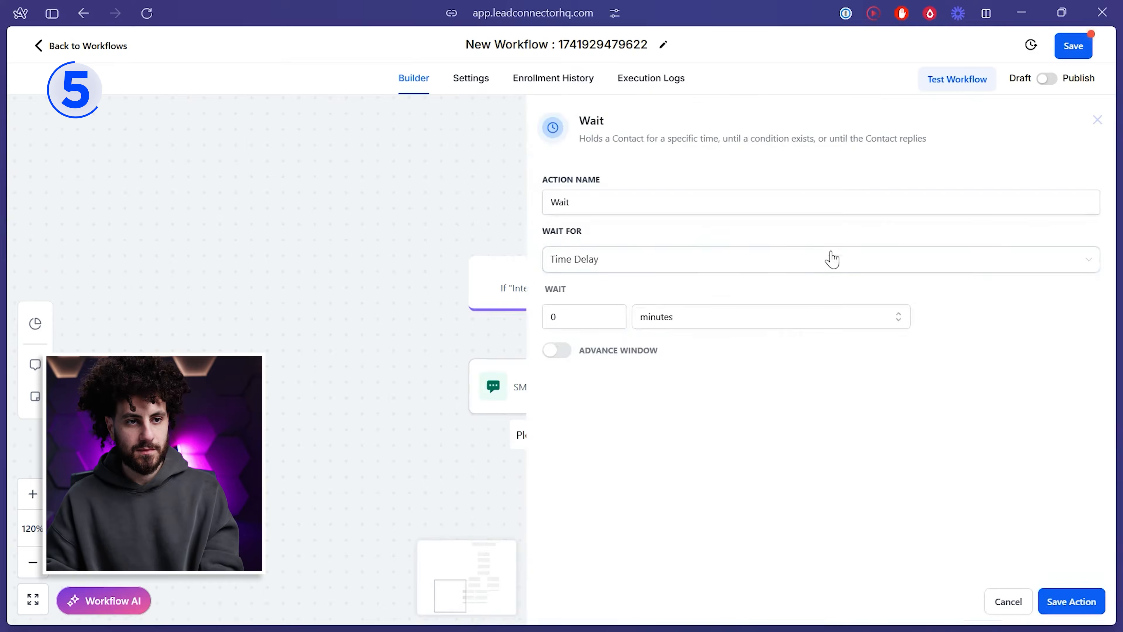
{"action": "left_click", "coordinate": [614, 256]}
{"action": "scroll", "coordinate": [619, 376], "scroll_direction": "down", "scroll_amount": 3}
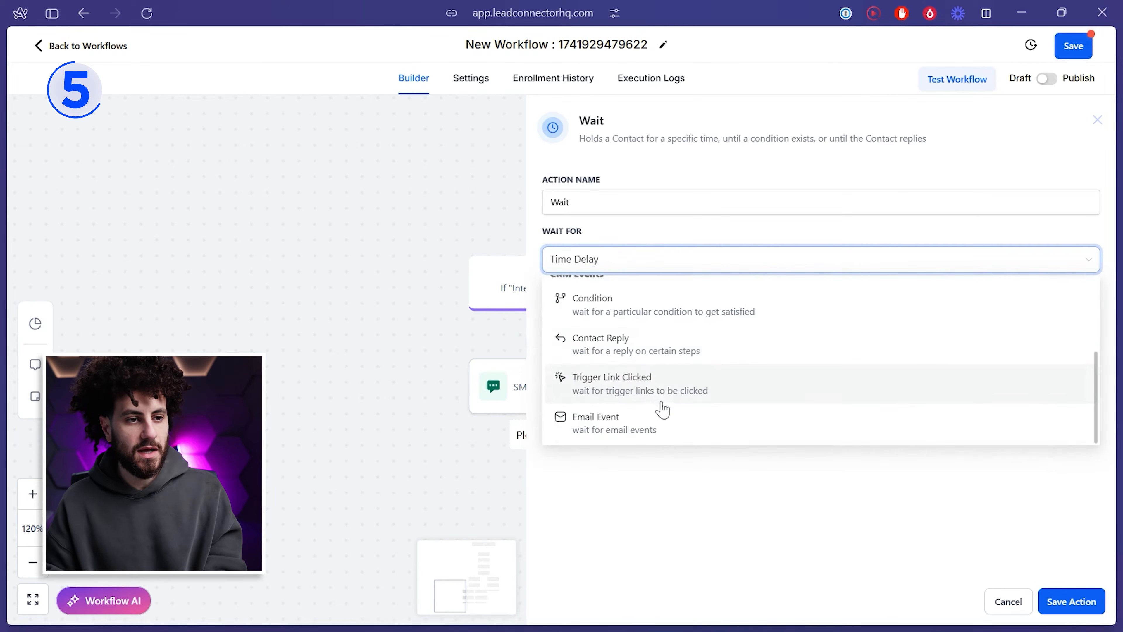
{"action": "left_click", "coordinate": [647, 395]}
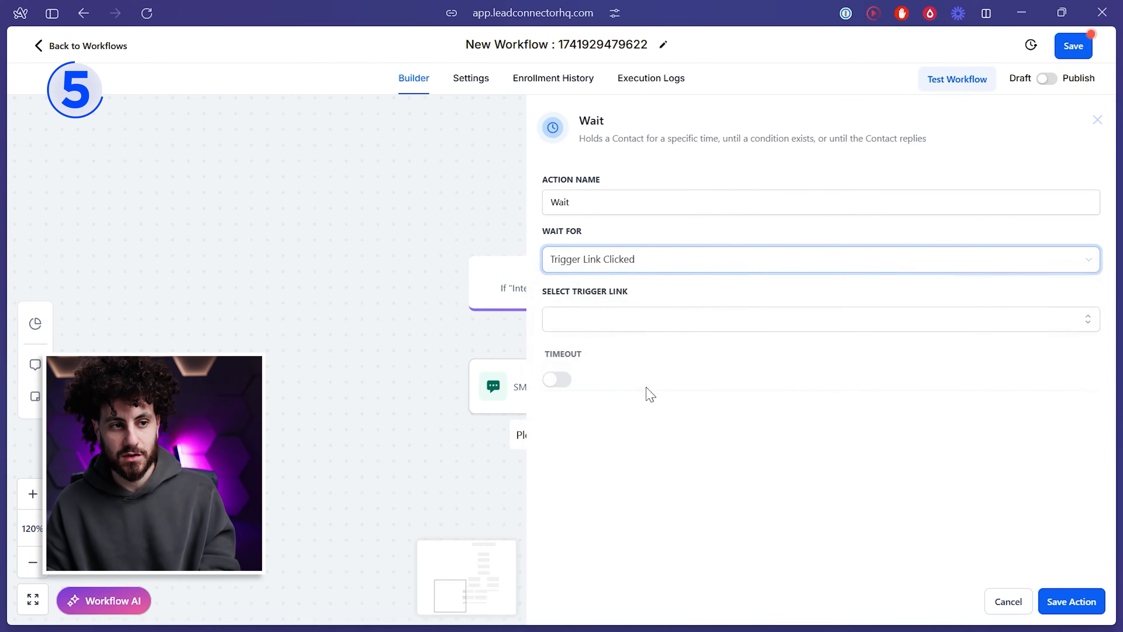
Step: Select the "Lucid add to contact form" trigger link for the wait, enable a timeout of 2 days, and save the action
{"action": "left_click", "coordinate": [644, 321]}
{"action": "left_click", "coordinate": [623, 353]}
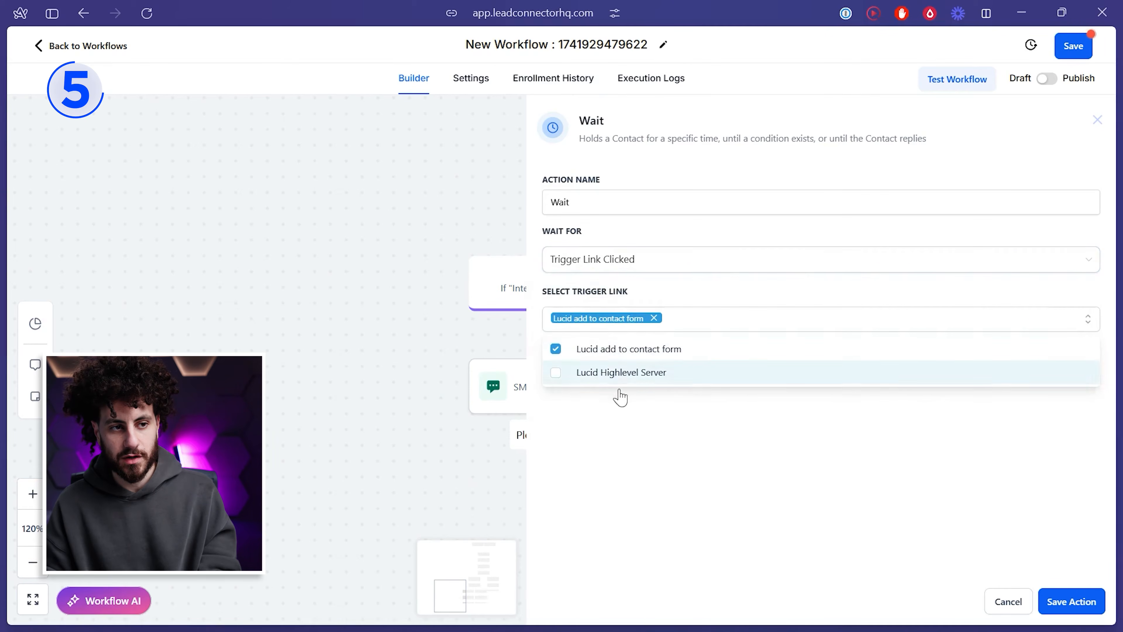
{"action": "left_click", "coordinate": [660, 505]}
{"action": "left_click", "coordinate": [557, 377]}
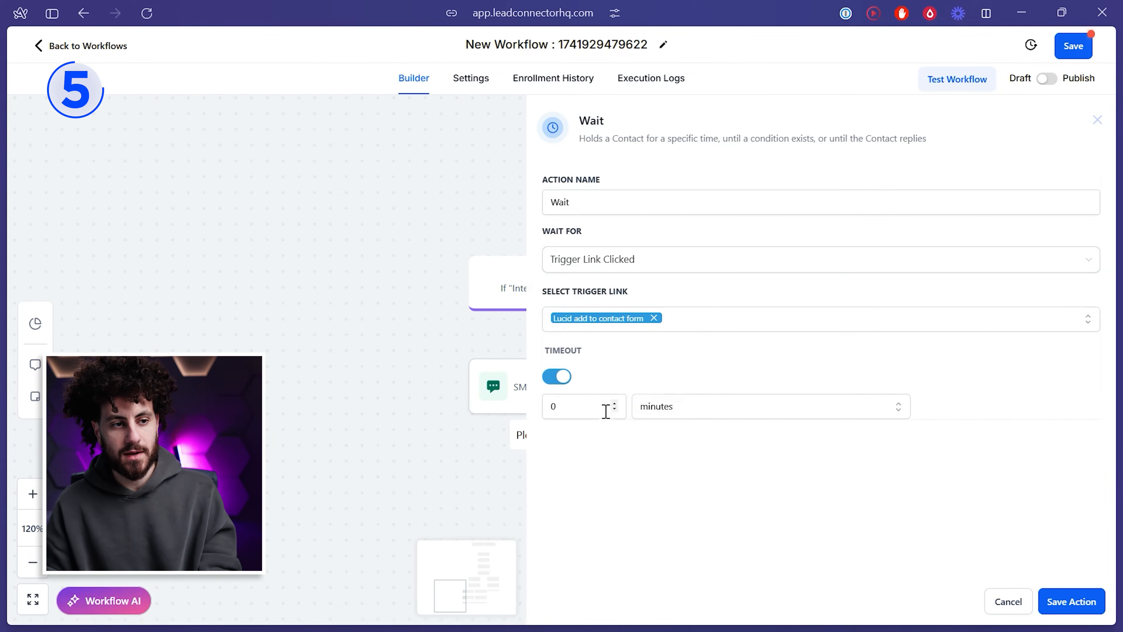
{"action": "left_click", "coordinate": [695, 413]}
{"action": "left_click", "coordinate": [689, 437]}
{"action": "left_click", "coordinate": [1072, 602]}
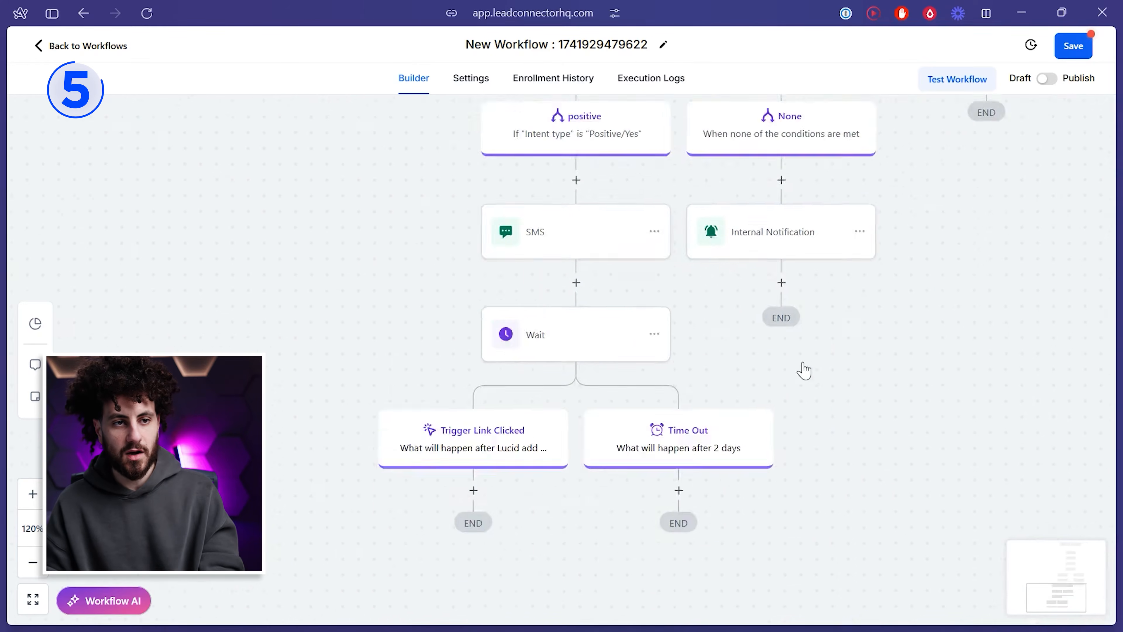
Step: Examine the workflow's overall branch structure and the Trigger Link Clicked and Time Out branches below the new wait
{"action": "left_click", "coordinate": [38, 562]}
{"action": "left_click", "coordinate": [38, 562]}
{"action": "left_click", "coordinate": [38, 562]}
{"action": "left_click_drag", "start_coordinate": [772, 266], "coordinate": [686, 536]}
{"action": "left_click_drag", "start_coordinate": [764, 355], "coordinate": [817, 254]}
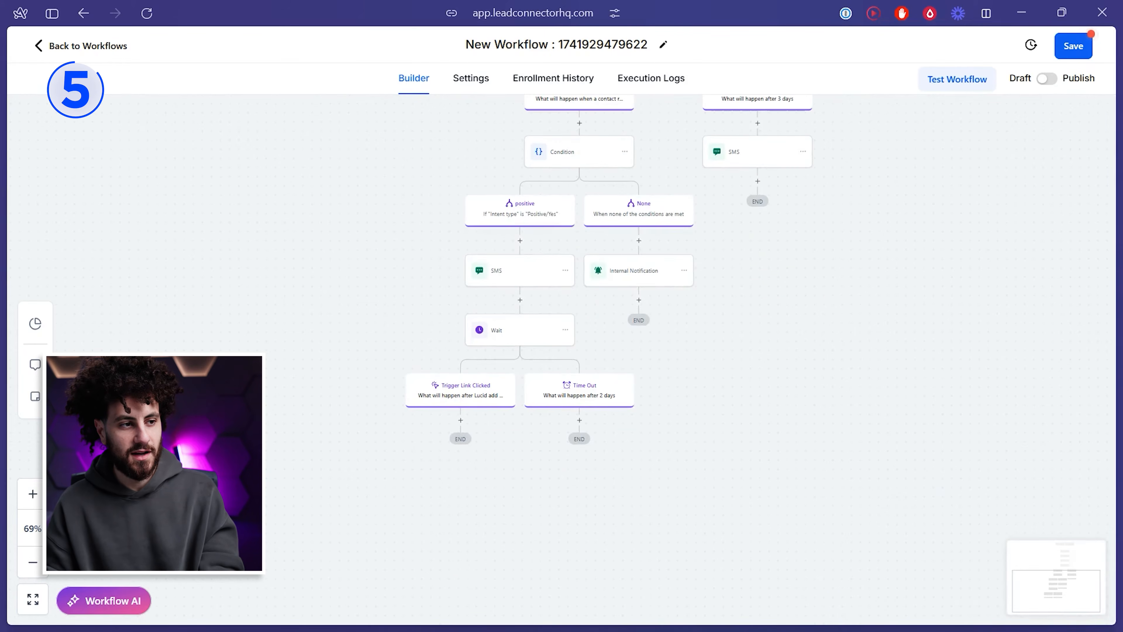
{"action": "left_click", "coordinate": [31, 494]}
{"action": "left_click", "coordinate": [31, 493]}
{"action": "left_click", "coordinate": [31, 494]}
{"action": "left_click", "coordinate": [31, 494]}
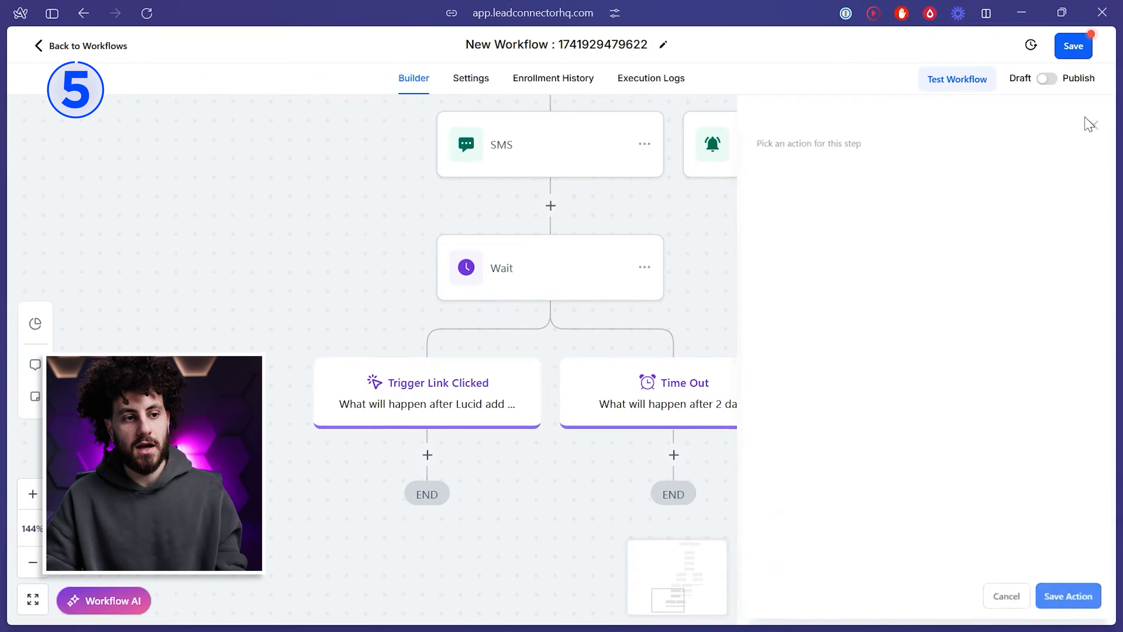
{"action": "left_click", "coordinate": [705, 437]}
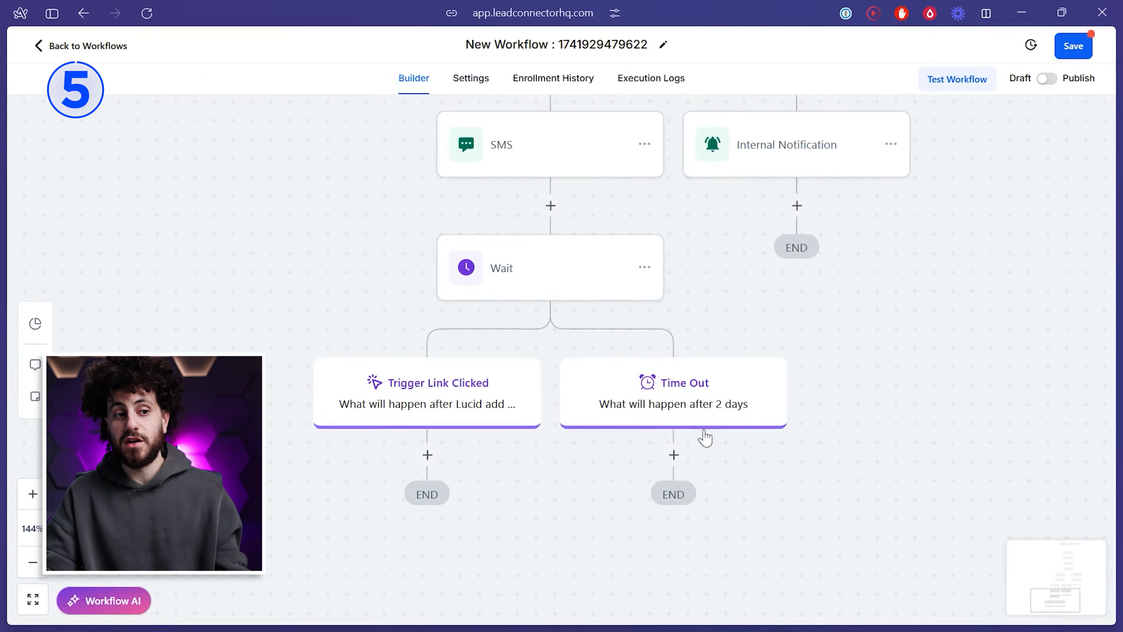
Step: Copy the positive branch's SMS and all actions from there into the Time Out branch of the 2-day wait
{"action": "left_click", "coordinate": [672, 454]}
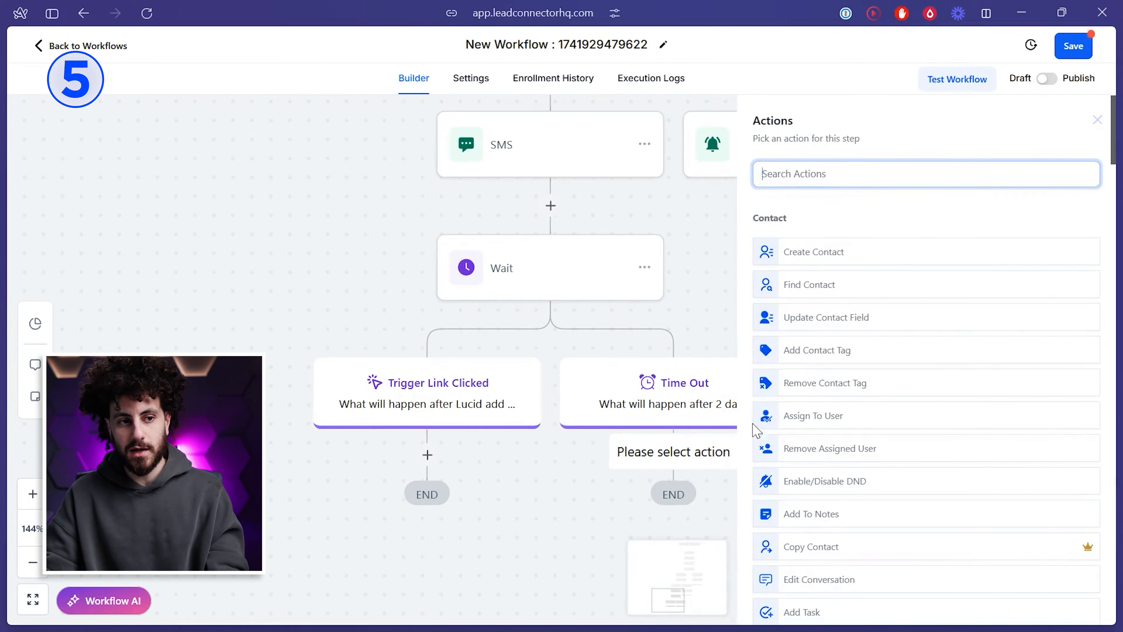
{"action": "left_click", "coordinate": [1096, 120]}
{"action": "left_click_drag", "start_coordinate": [697, 266], "coordinate": [629, 358]}
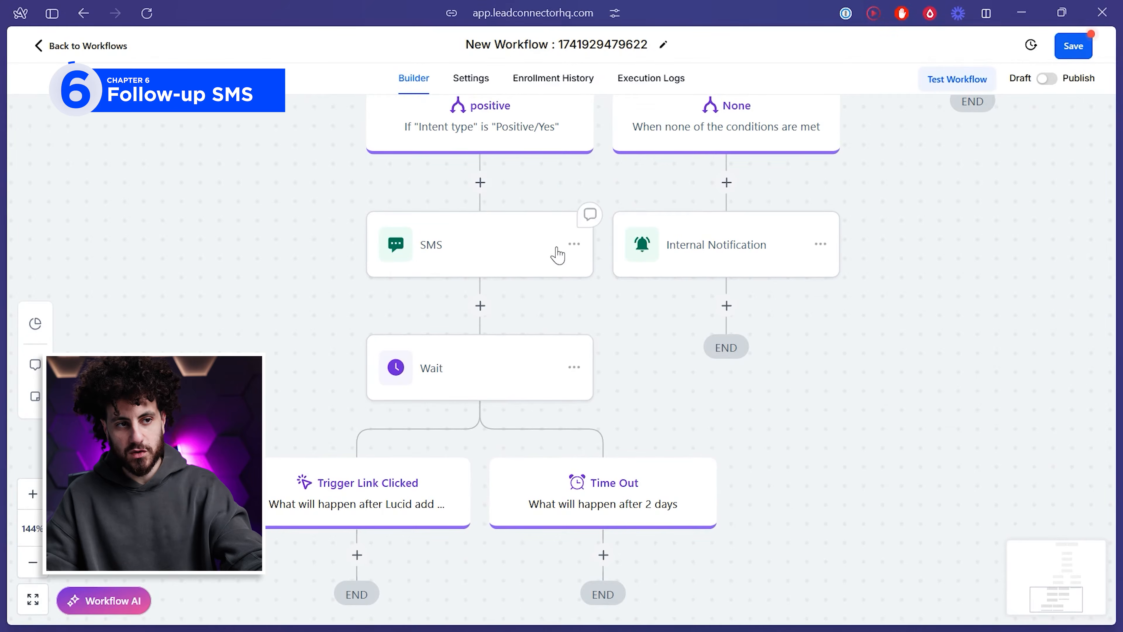
{"action": "left_click", "coordinate": [574, 245]}
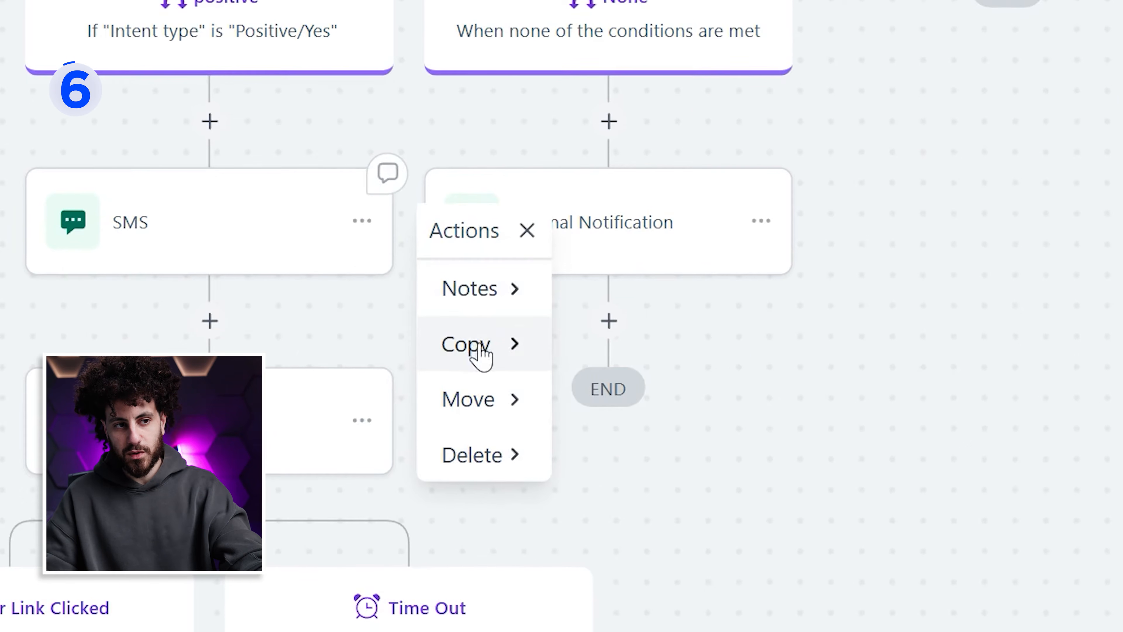
{"action": "left_click", "coordinate": [477, 347]}
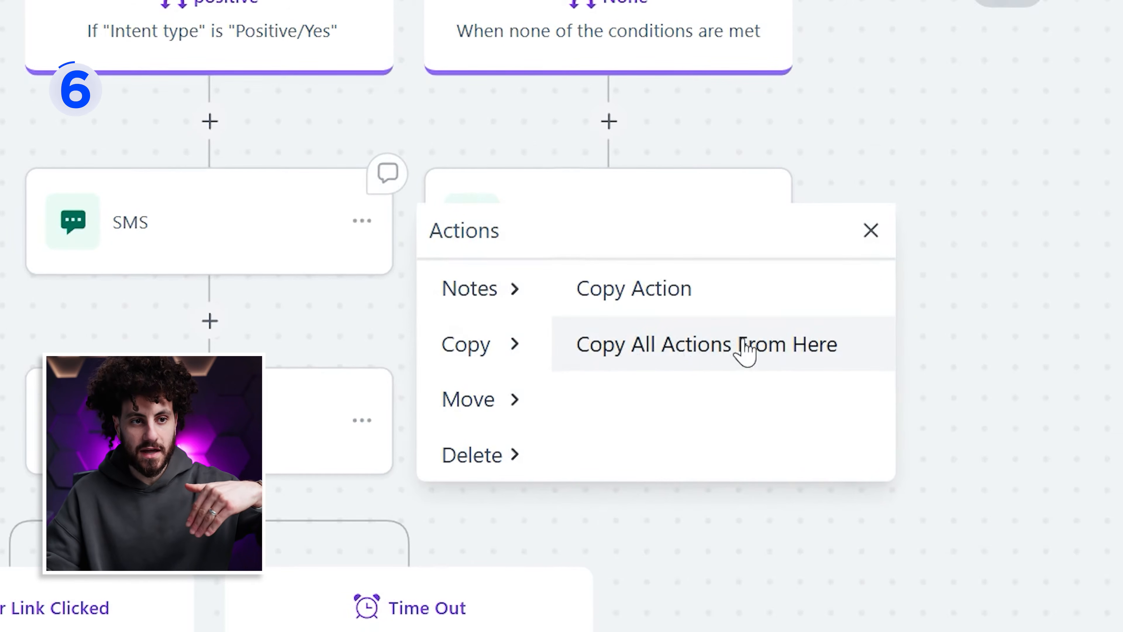
{"action": "left_click", "coordinate": [729, 343]}
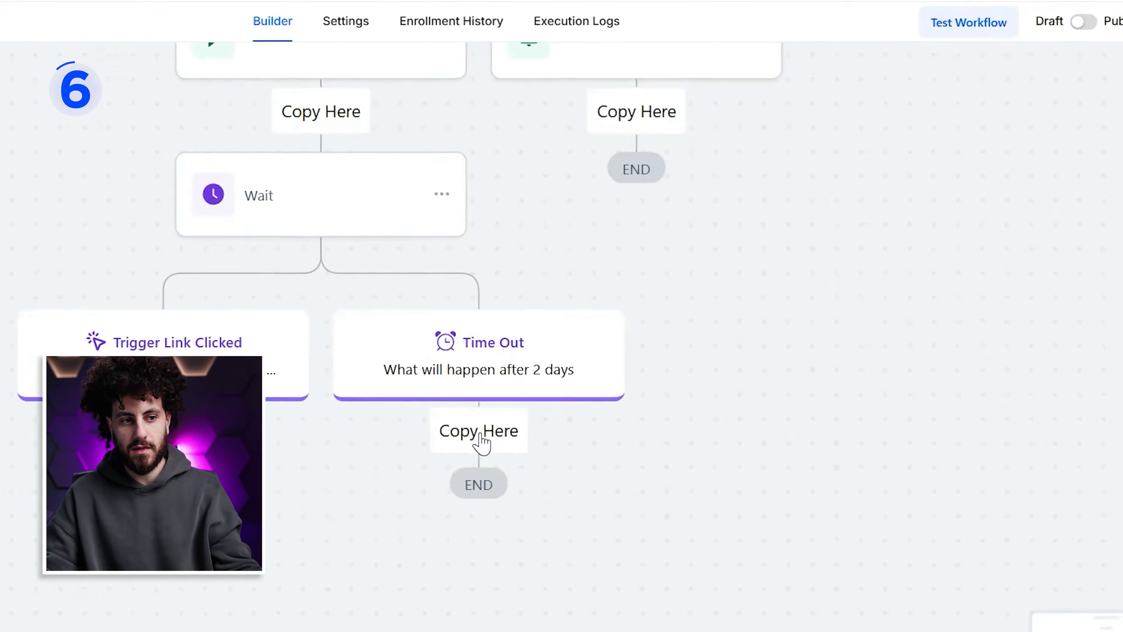
{"action": "left_click", "coordinate": [482, 430]}
{"action": "left_click_drag", "start_coordinate": [781, 463], "coordinate": [722, 254]}
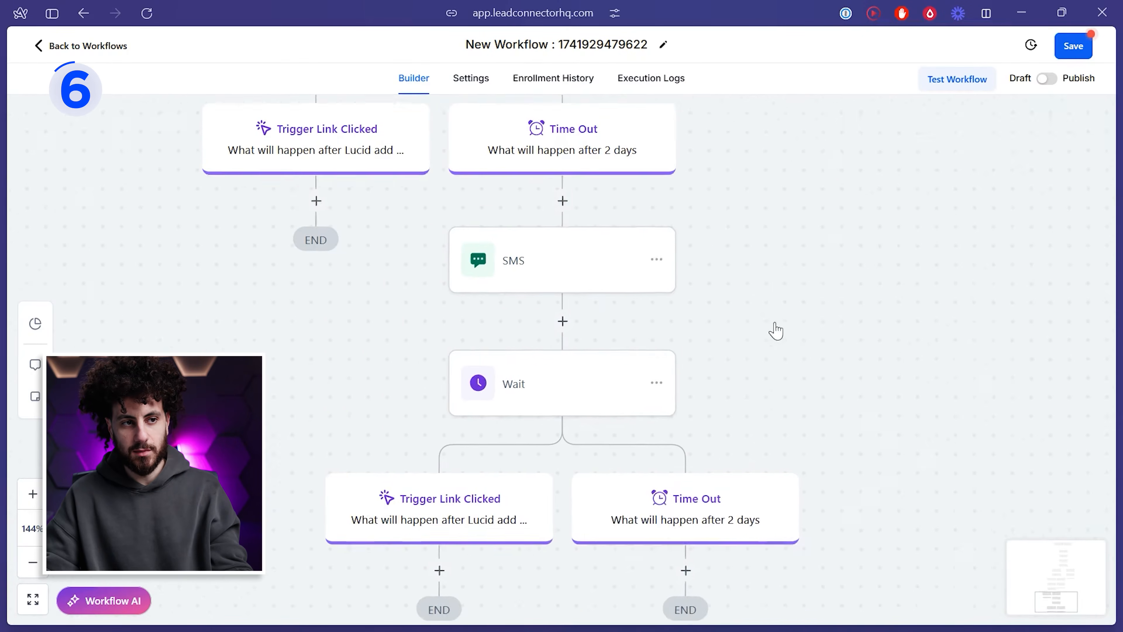
Step: Change the copied SMS text to "just double checking, would you mind clicking this review link?" before the trigger link and save the action
{"action": "left_click", "coordinate": [537, 281]}
{"action": "type", "text": "just doublec"}
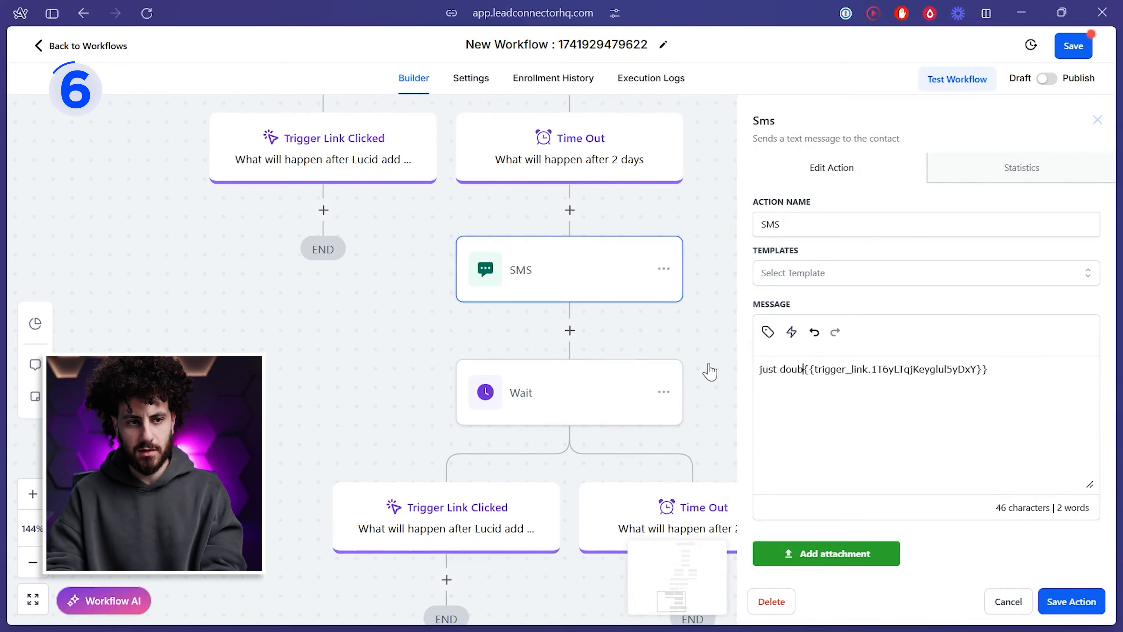
{"action": "key", "text": "BackSpace"}
{"action": "key", "text": "BackSpace"}
{"action": "type", "text": "checking, would you mind "}
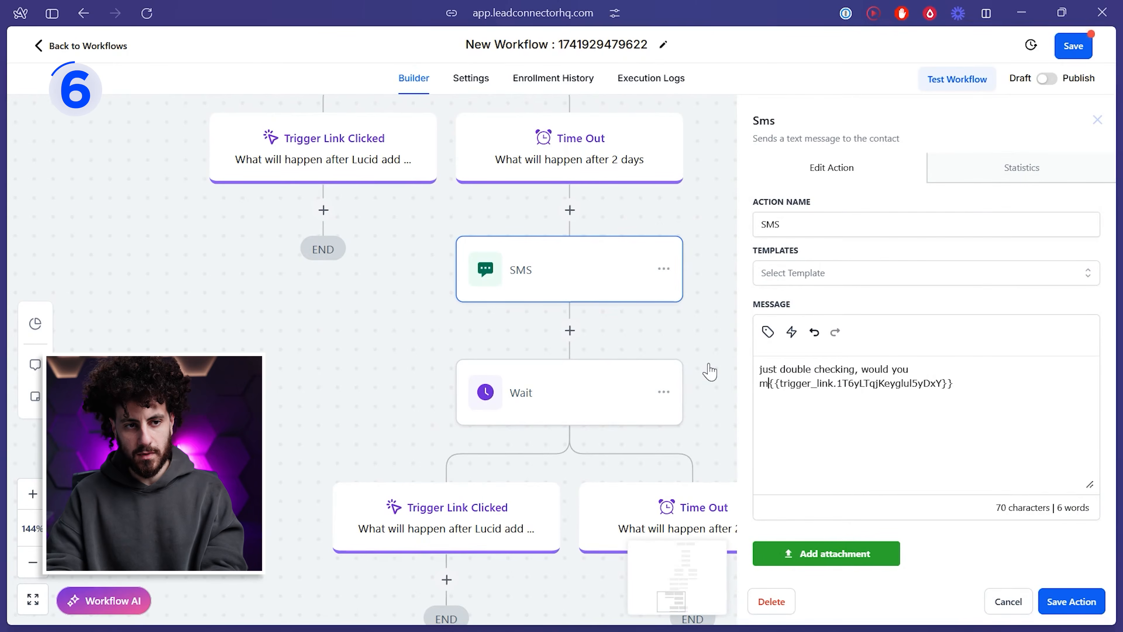
{"action": "type", "text": "clicking this "}
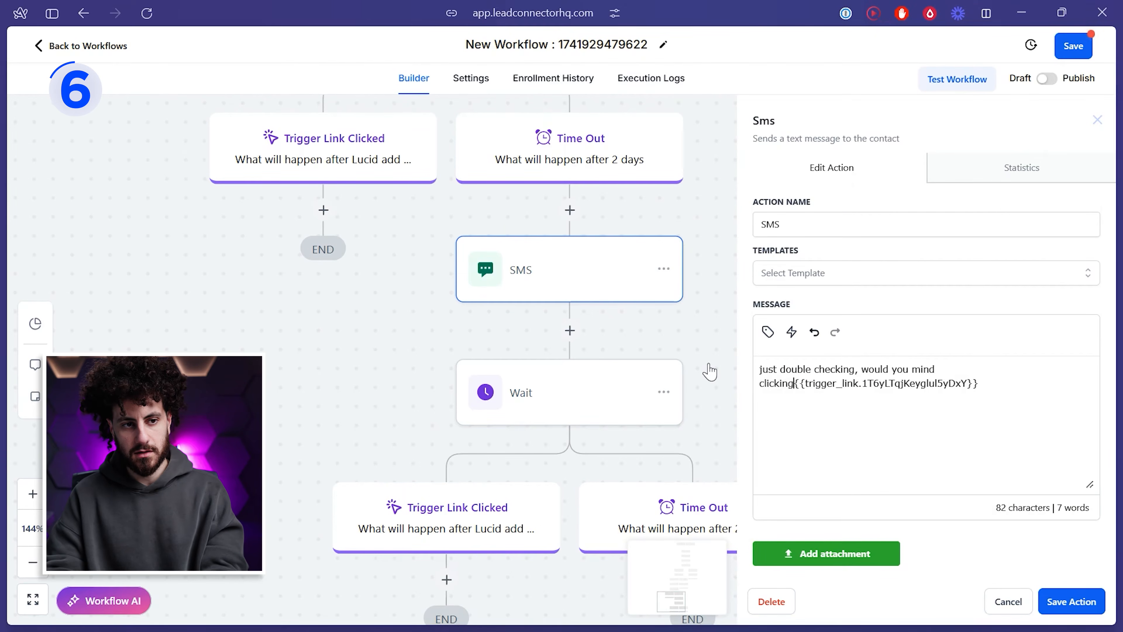
{"action": "type", "text": "review link?"}
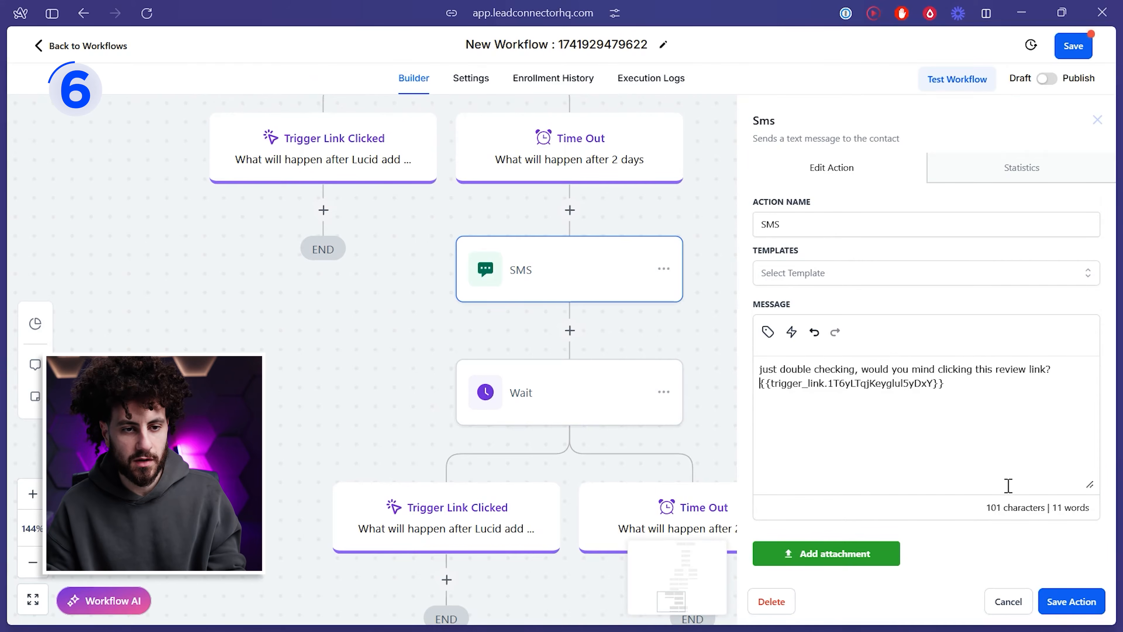
{"action": "left_click", "coordinate": [1058, 601]}
Step: Examine the copied wait's Trigger Link Clicked and Time Out branches and browse the actions available for them
{"action": "scroll", "coordinate": [505, 386], "scroll_direction": "down", "scroll_amount": 3}
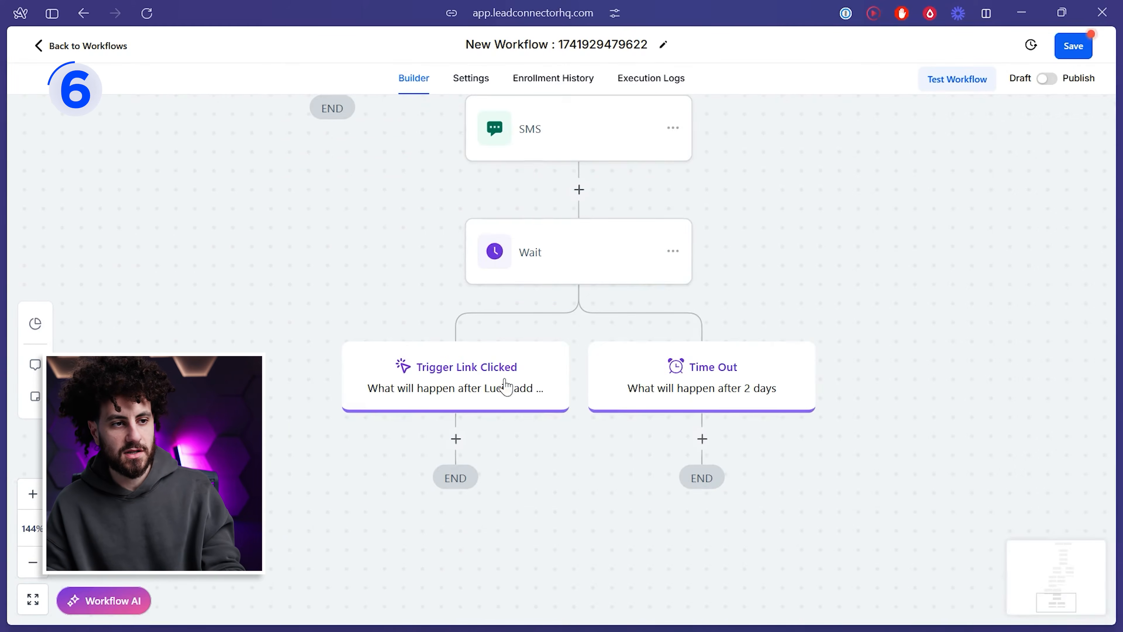
{"action": "left_click", "coordinate": [589, 239]}
{"action": "left_click", "coordinate": [665, 317]}
{"action": "left_click", "coordinate": [652, 320]}
{"action": "left_click", "coordinate": [596, 328]}
{"action": "left_click", "coordinate": [600, 347]}
{"action": "left_click", "coordinate": [818, 521]}
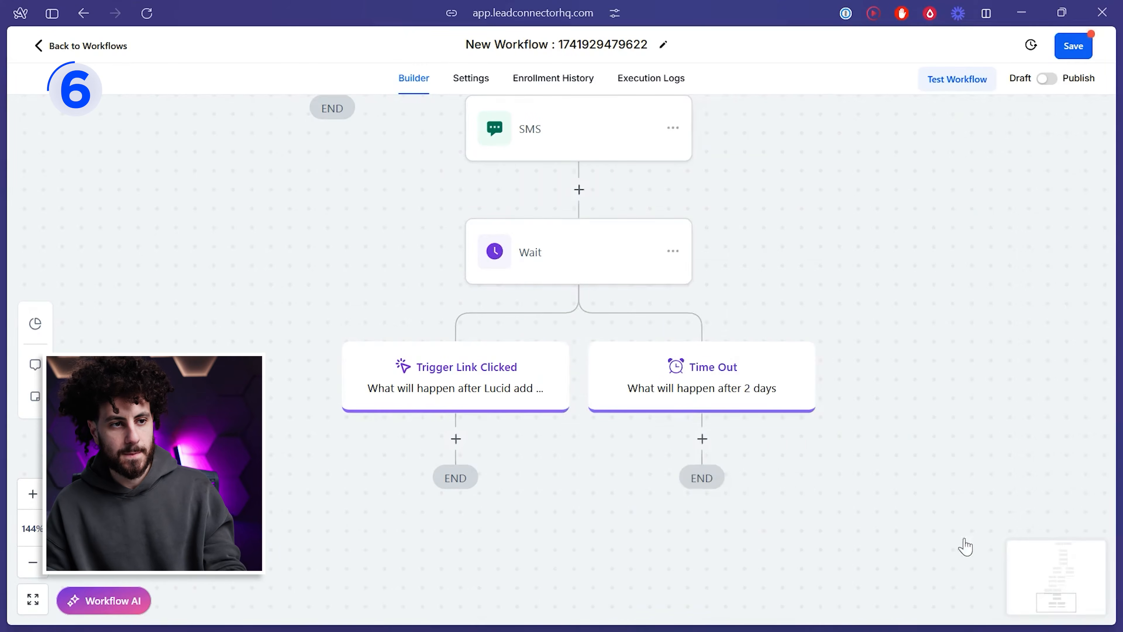
{"action": "left_click", "coordinate": [1085, 601]}
{"action": "scroll", "coordinate": [866, 416], "scroll_direction": "down", "scroll_amount": 3}
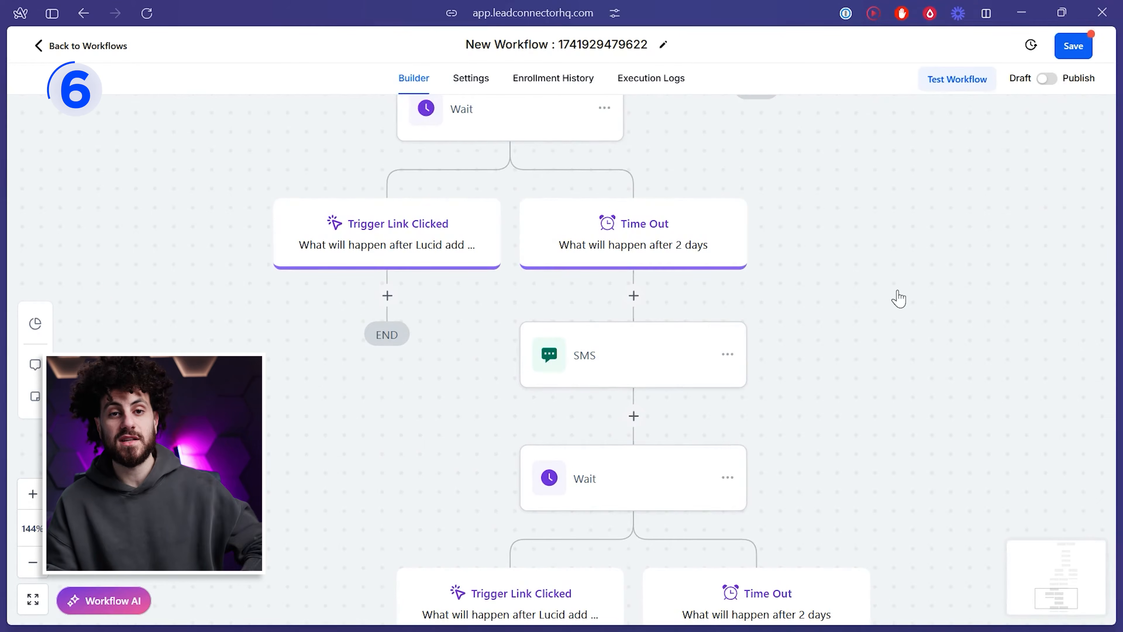
{"action": "scroll", "coordinate": [835, 168], "scroll_direction": "down", "scroll_amount": 4}
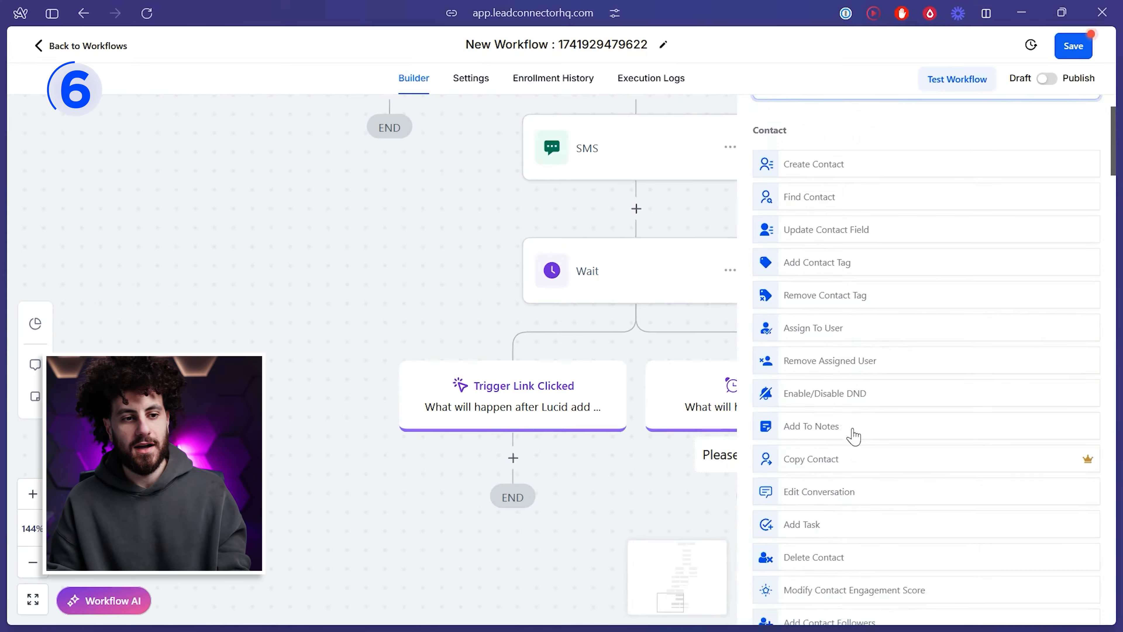
{"action": "scroll", "coordinate": [854, 436], "scroll_direction": "down", "scroll_amount": 5}
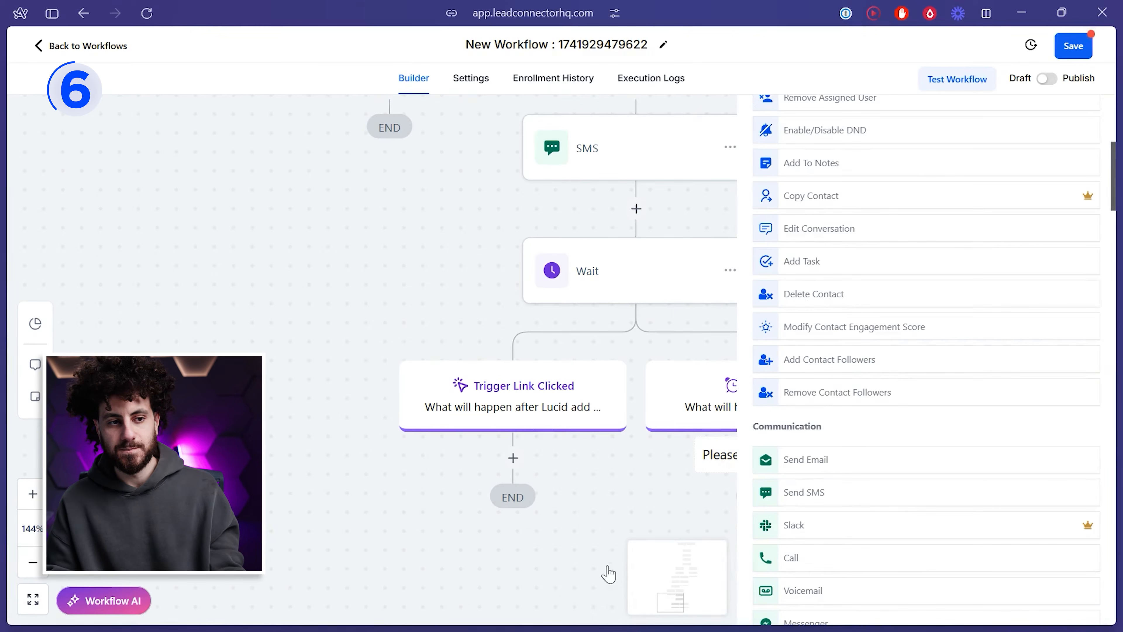
{"action": "scroll", "coordinate": [1005, 186], "scroll_direction": "up", "scroll_amount": 5}
{"action": "scroll", "coordinate": [347, 305], "scroll_direction": "up", "scroll_amount": 5}
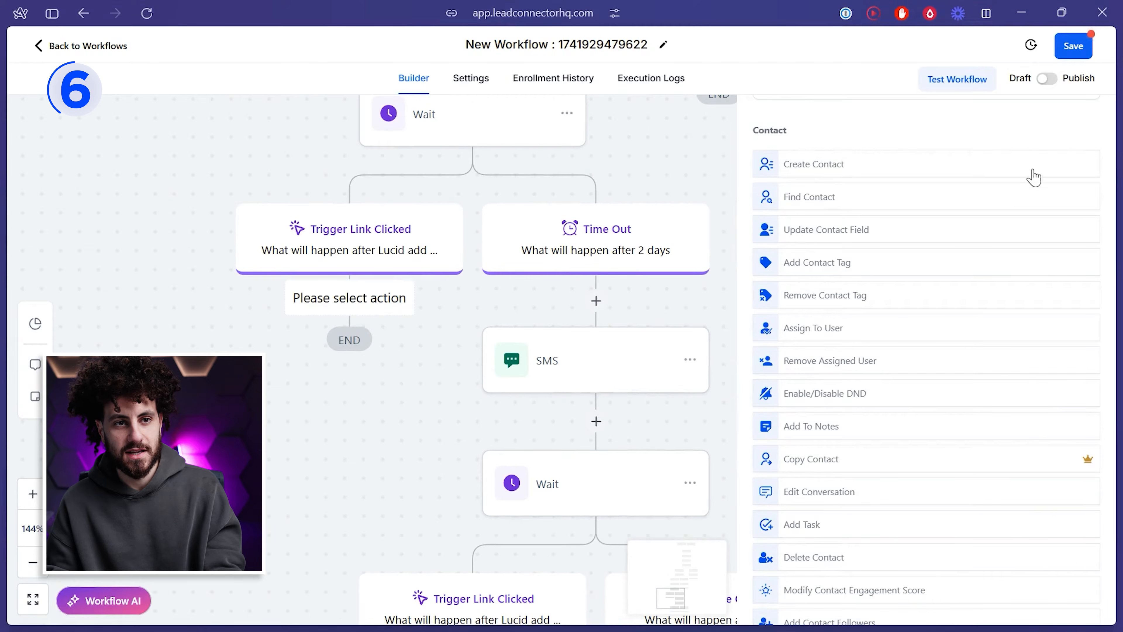
{"action": "scroll", "coordinate": [1033, 177], "scroll_direction": "up", "scroll_amount": 2}
{"action": "left_click", "coordinate": [1088, 134]}
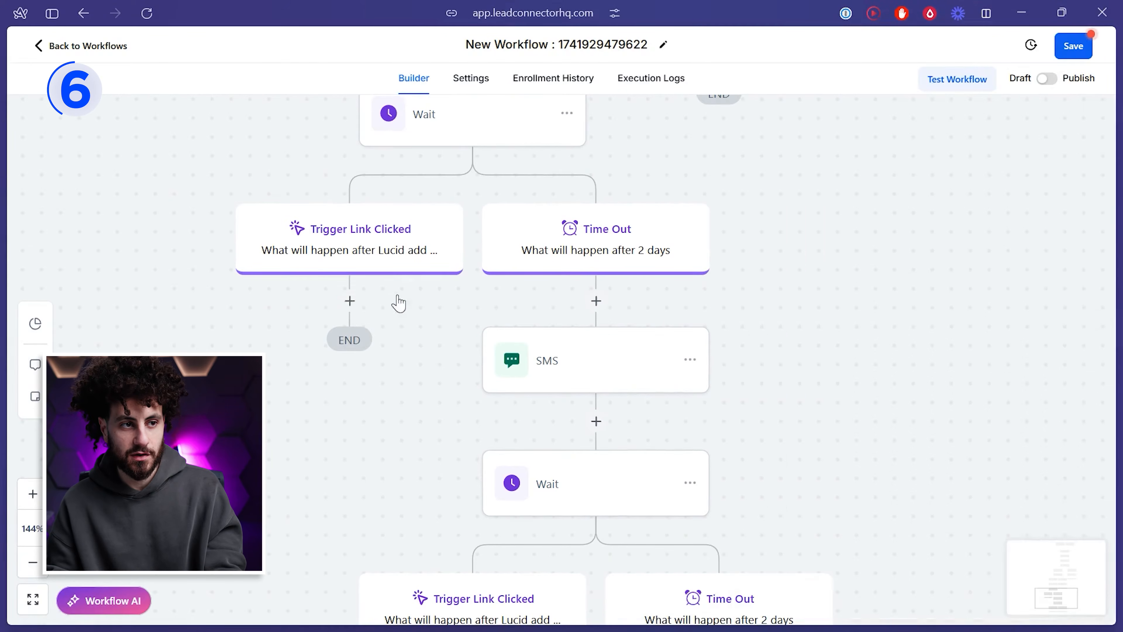
Step: Add a Call action to the first wait's Trigger Link Clicked branch with the call whisper "new lead clicked the link"
{"action": "left_click", "coordinate": [347, 302]}
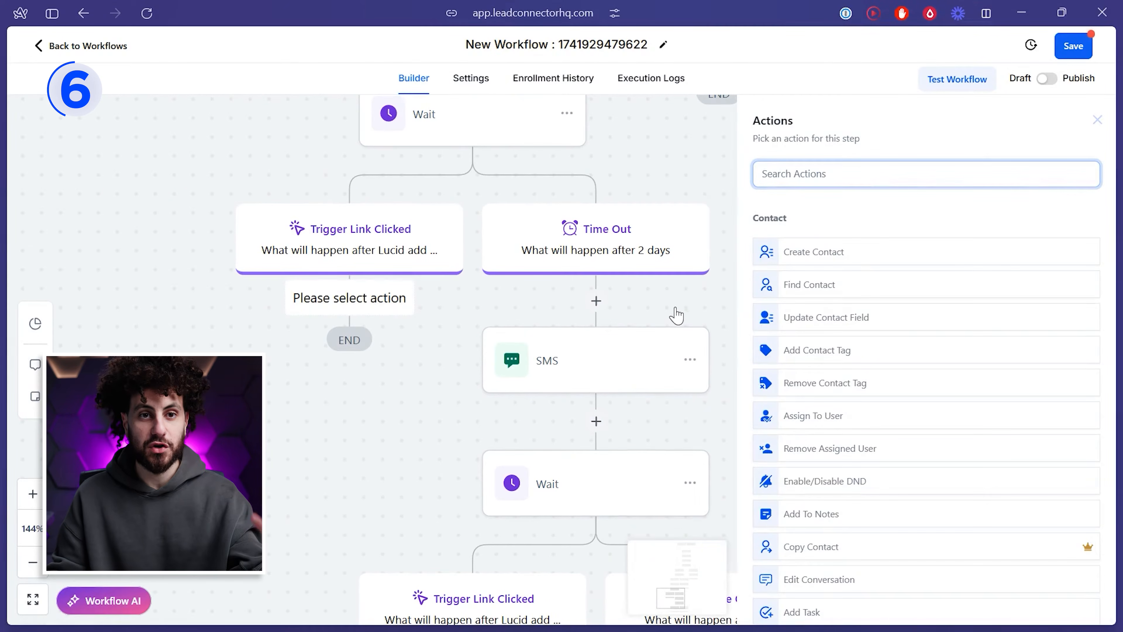
{"action": "type", "text": "call"}
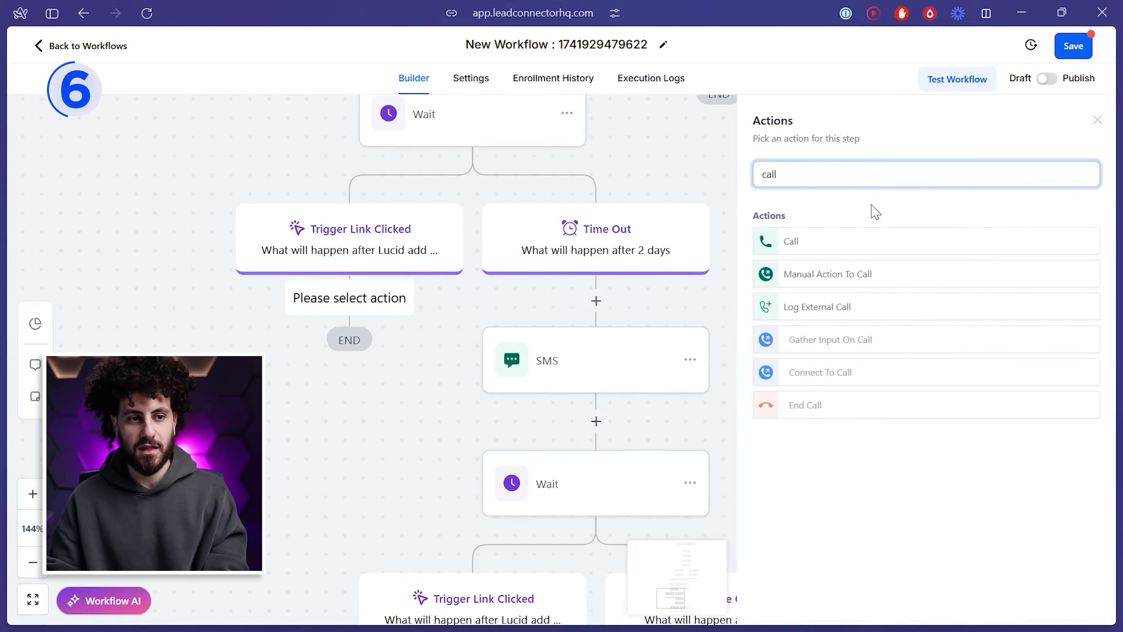
{"action": "left_click", "coordinate": [836, 252]}
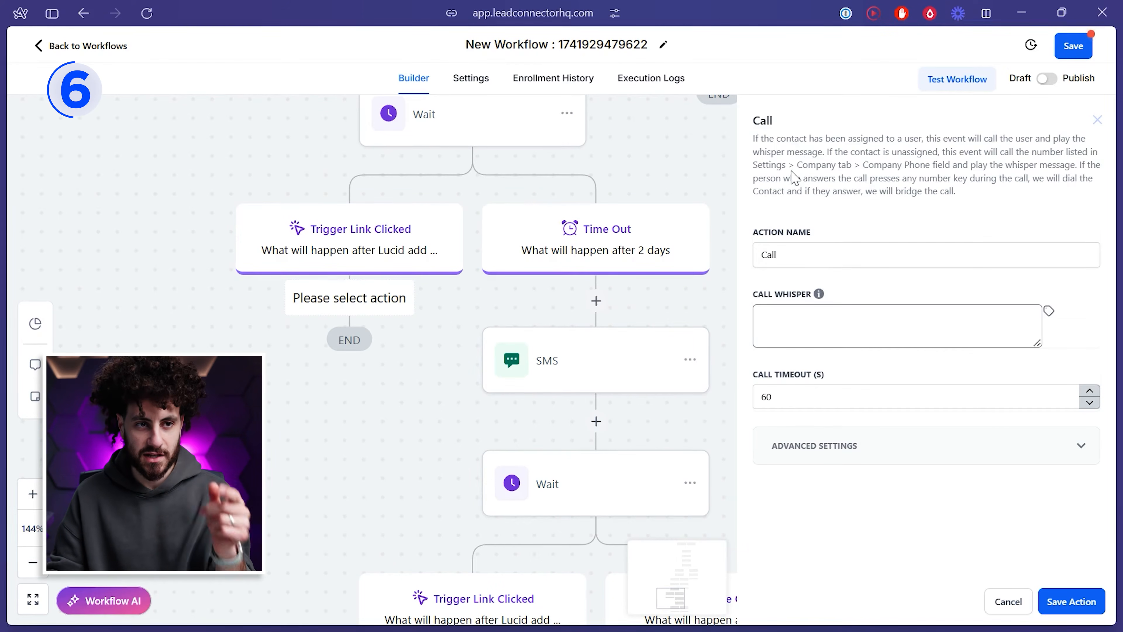
{"action": "left_click", "coordinate": [830, 329]}
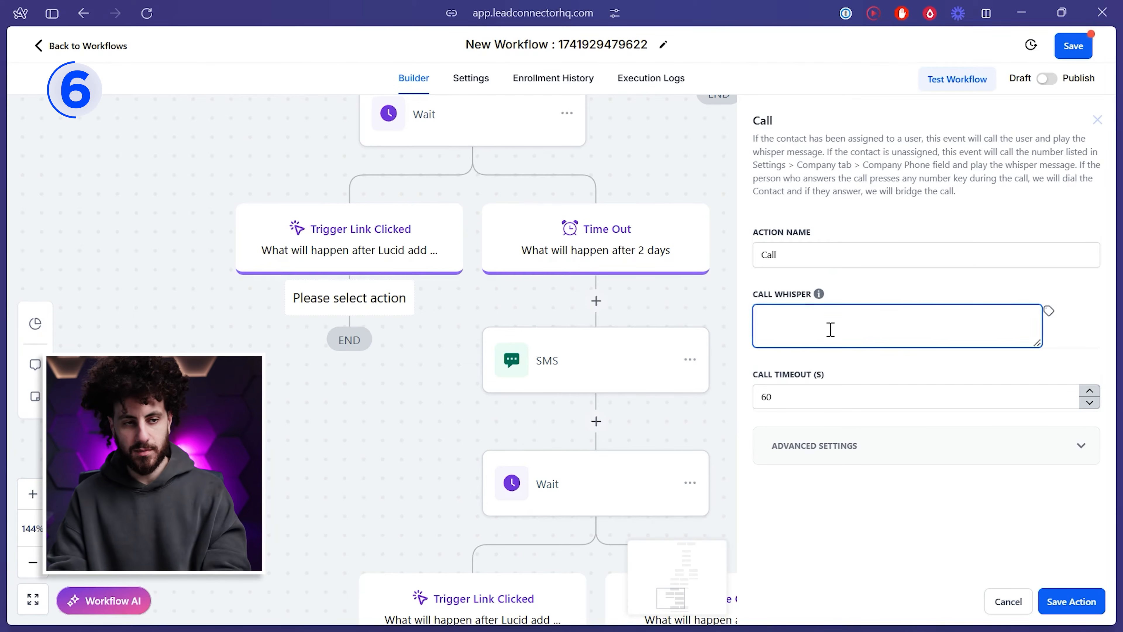
{"action": "type", "text": "new lead clicked the link"}
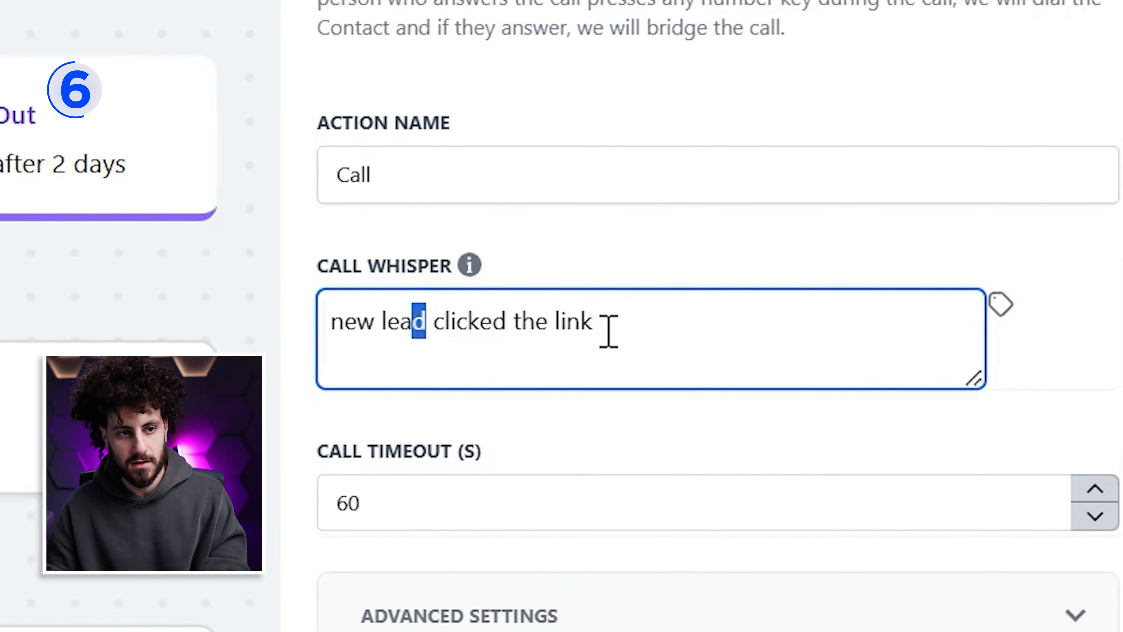
Step: Replace "new lead" in the call whisper with the contact's full name custom value, {{contact.name}}
{"action": "left_click_drag", "start_coordinate": [435, 327], "coordinate": [331, 319]}
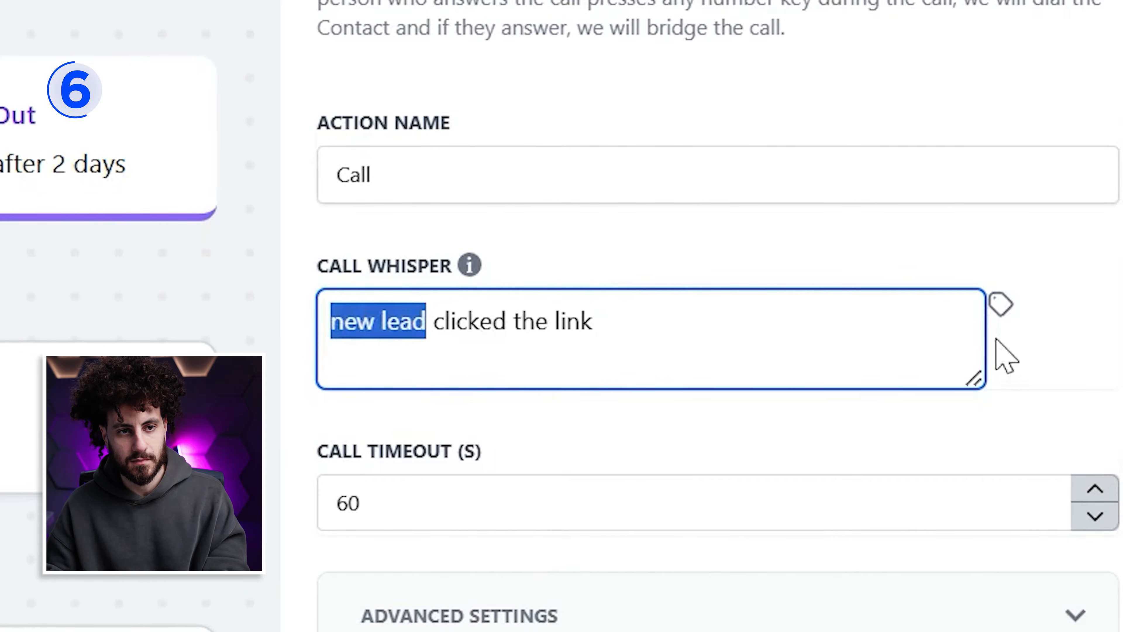
{"action": "left_click", "coordinate": [1000, 304]}
{"action": "left_click", "coordinate": [898, 409]}
{"action": "left_click", "coordinate": [929, 411]}
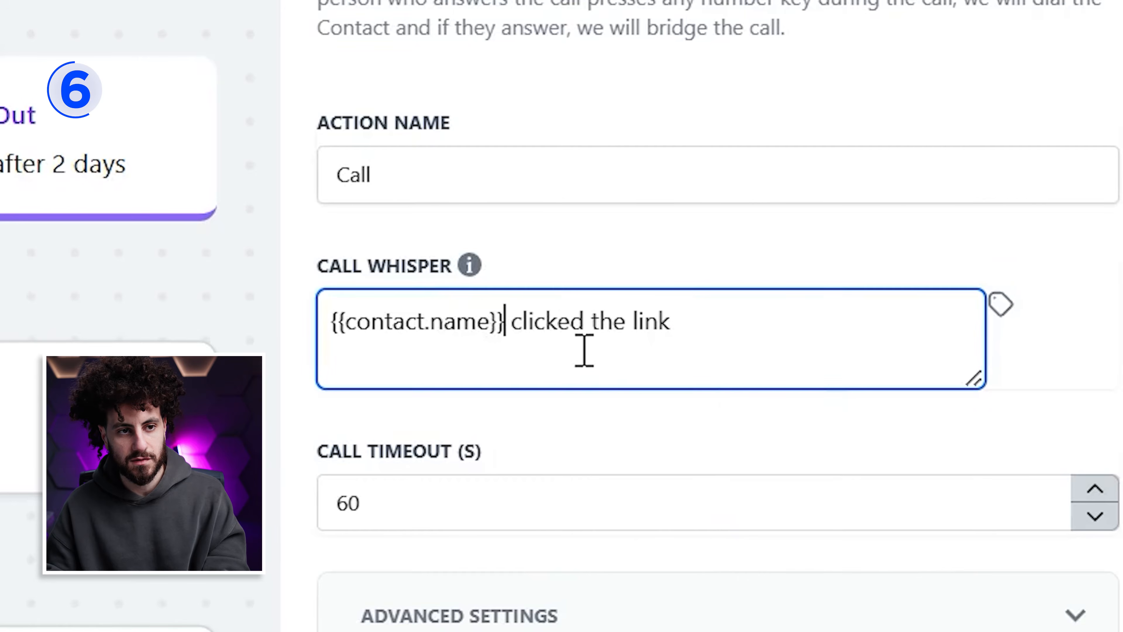
{"action": "left_click", "coordinate": [736, 356]}
Step: Insert "lead from iamlucid - " at the start of the call whisper, before the contact name value
{"action": "left_click", "coordinate": [341, 328]}
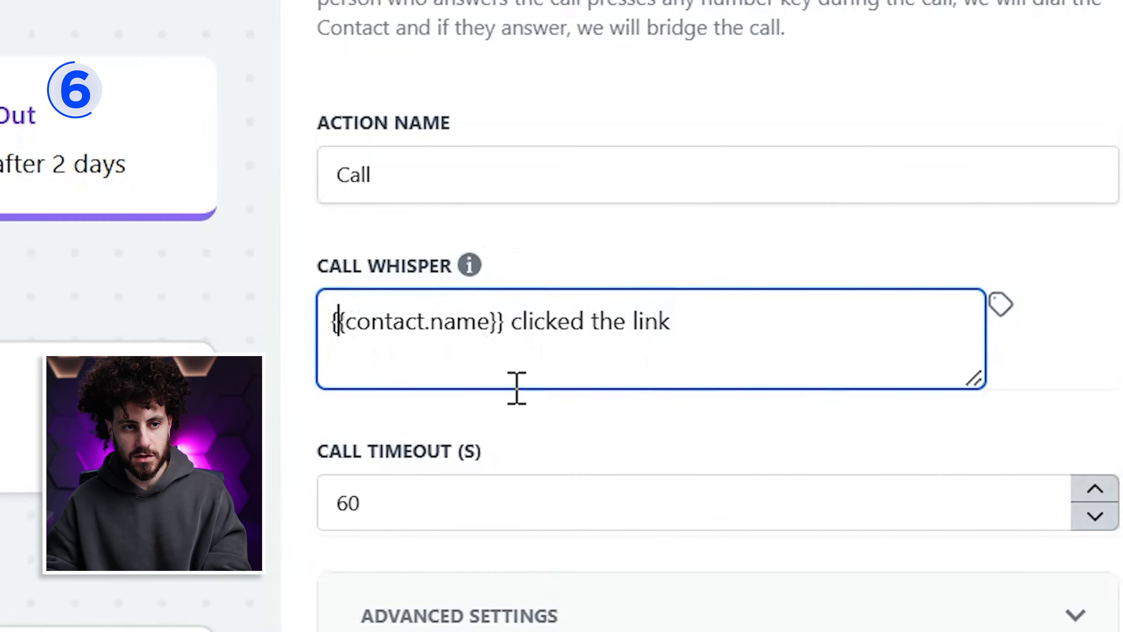
{"action": "type", "text": "lucid"}
{"action": "key", "text": "BackSpace"}
{"action": "key", "text": "BackSpace"}
{"action": "key", "text": "BackSpace"}
{"action": "key", "text": "BackSpace"}
{"action": "key", "text": "BackSpace"}
{"action": "type", "text": "me"}
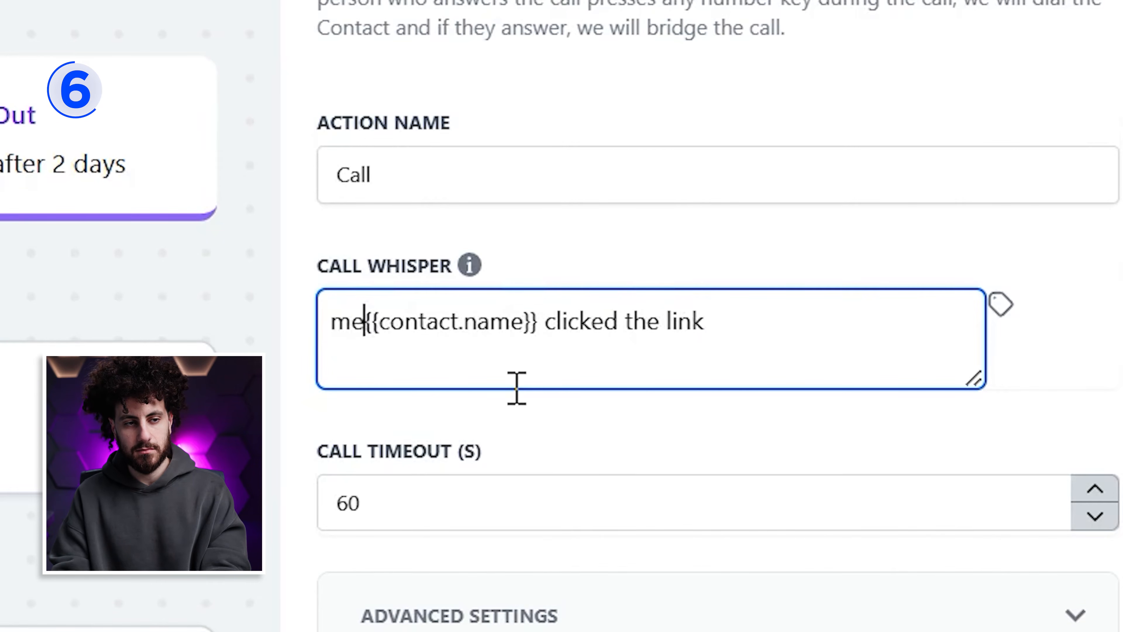
{"action": "type", "text": "rom iamlucid -"}
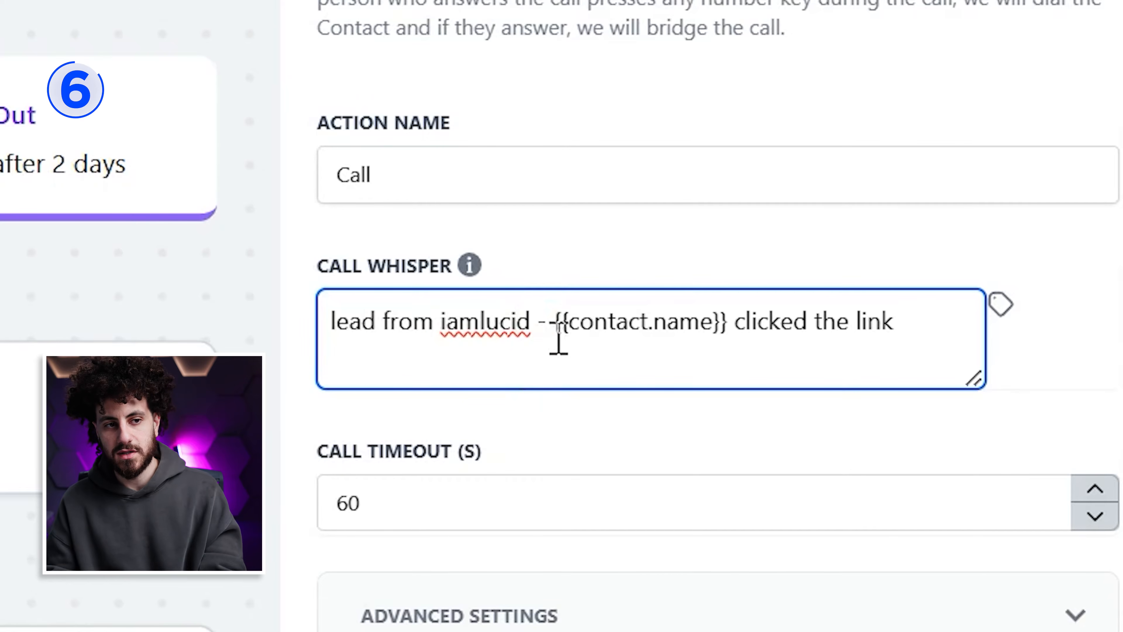
Step: Append ". press any key to connect" to the end of the call whisper
{"action": "left_click_drag", "start_coordinate": [559, 332], "coordinate": [747, 341]}
{"action": "left_click", "coordinate": [907, 338]}
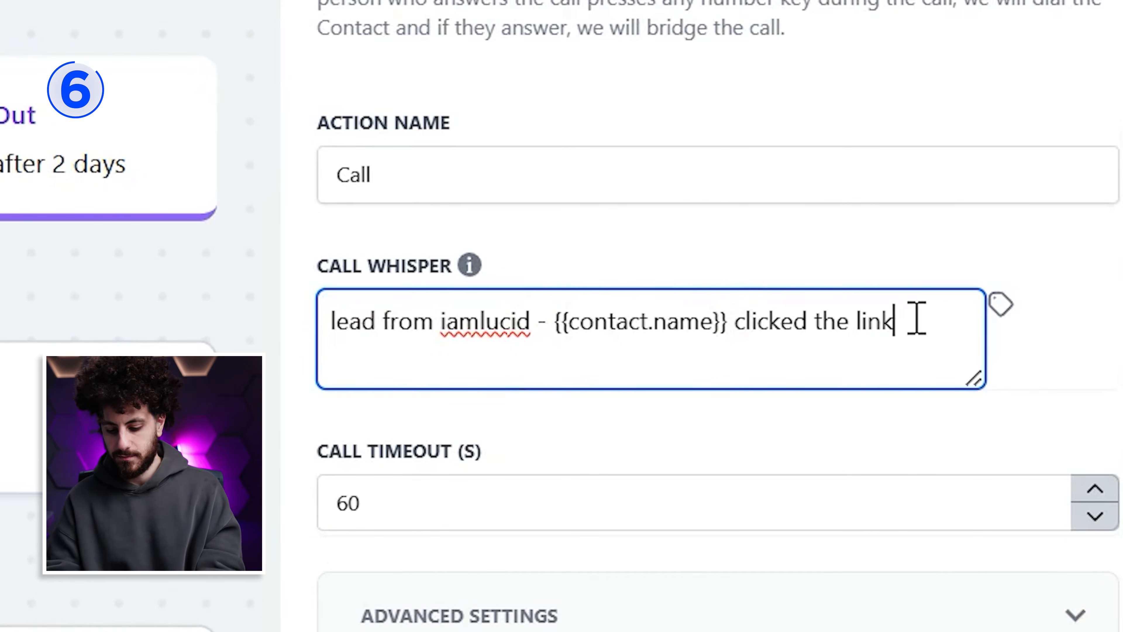
{"action": "type", "text": ". press any key"}
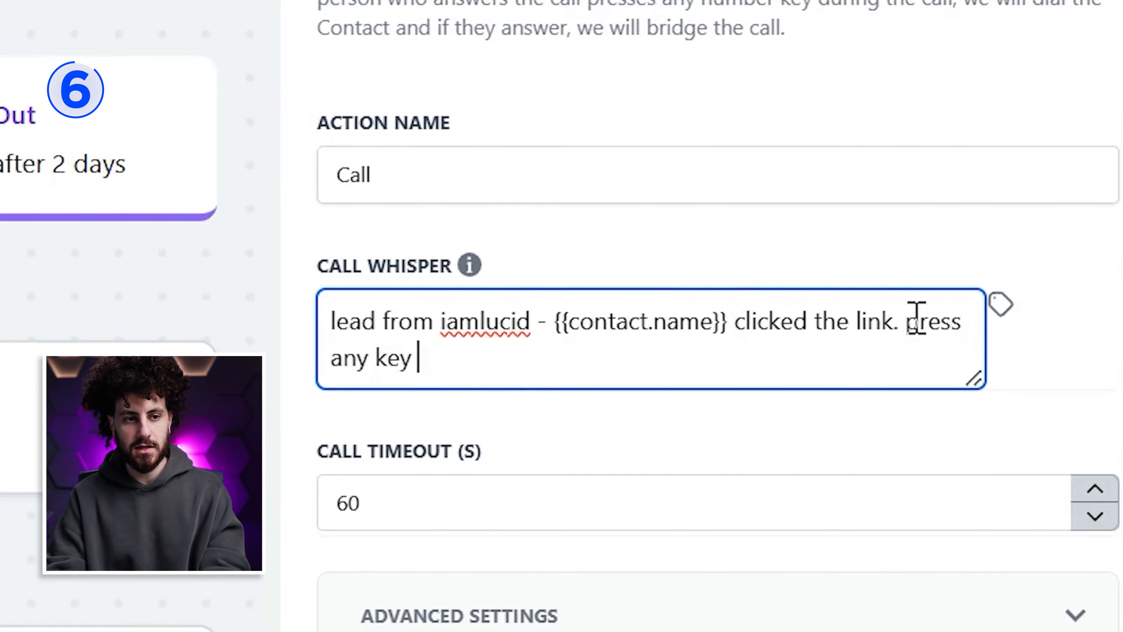
{"action": "type", "text": " to connect"}
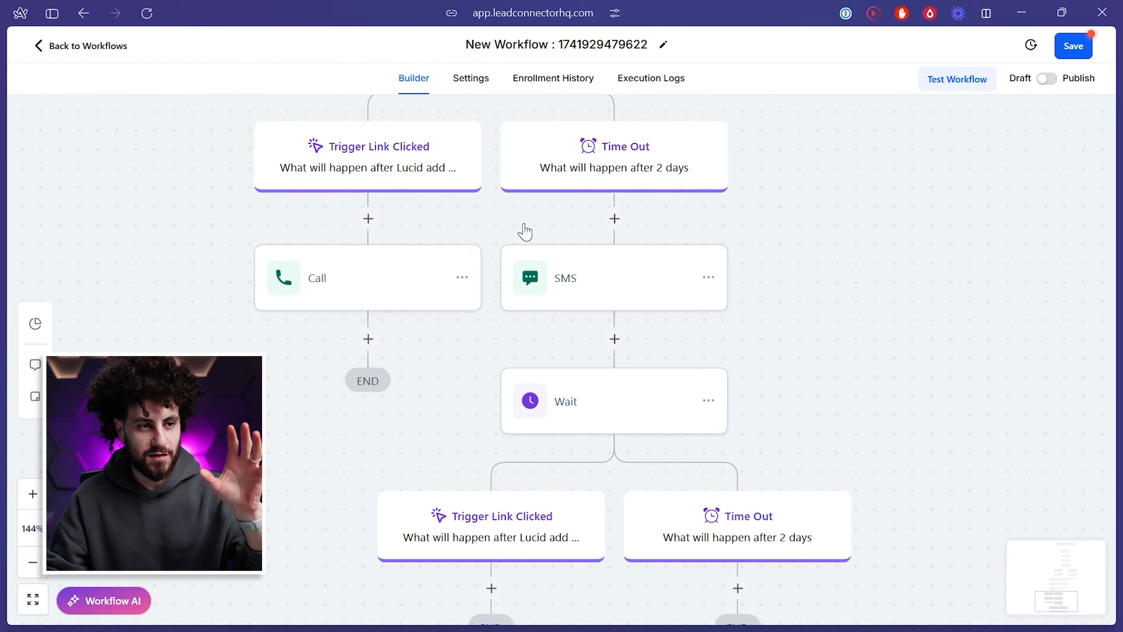
{"action": "left_click_drag", "start_coordinate": [525, 231], "coordinate": [539, 458]}
{"action": "left_click_drag", "start_coordinate": [634, 334], "coordinate": [555, 520]}
{"action": "scroll", "coordinate": [654, 451], "scroll_direction": "up", "scroll_amount": 1}
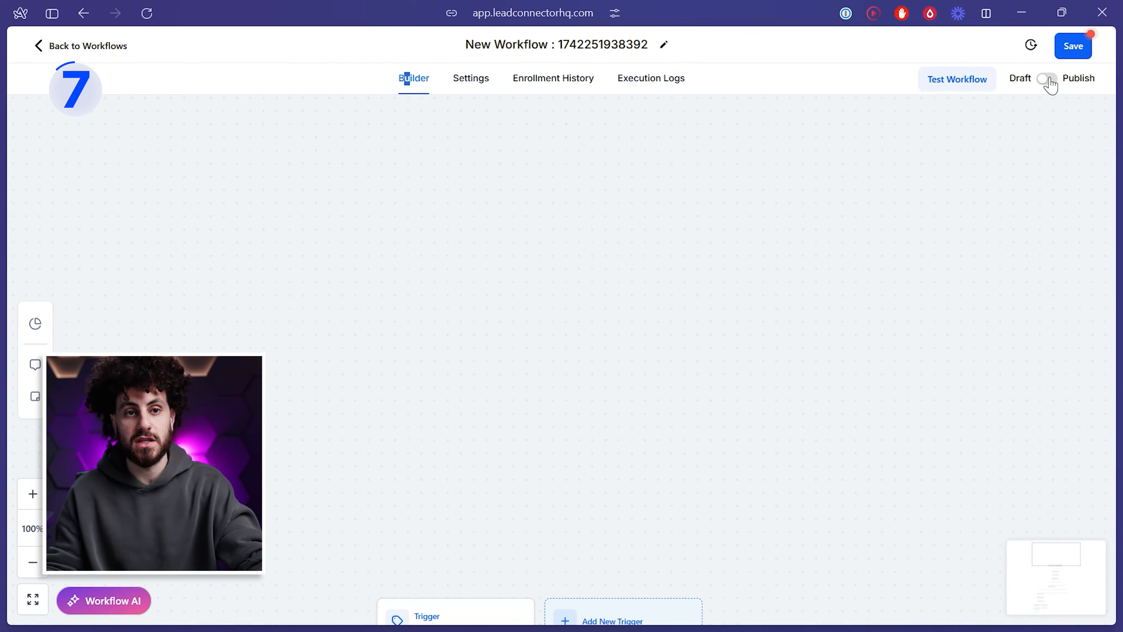
Step: Open the workflow settings and examine the Allow re-entry and Allow multiple opportunities options
{"action": "left_click", "coordinate": [468, 81]}
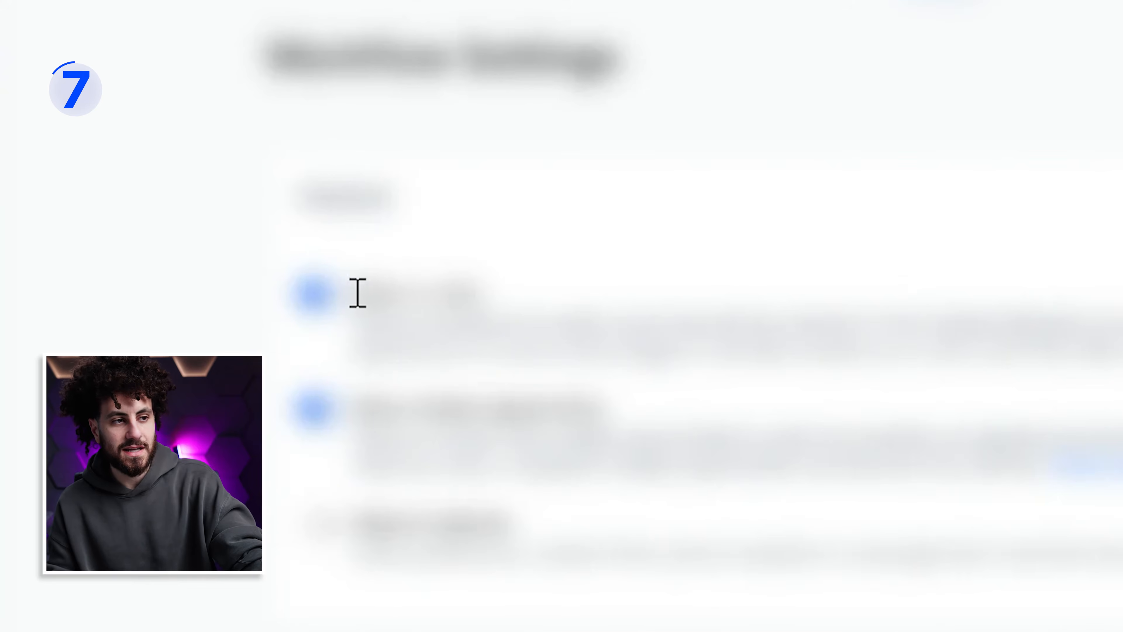
{"action": "left_click_drag", "start_coordinate": [357, 292], "coordinate": [570, 294]}
{"action": "left_click", "coordinate": [596, 293]}
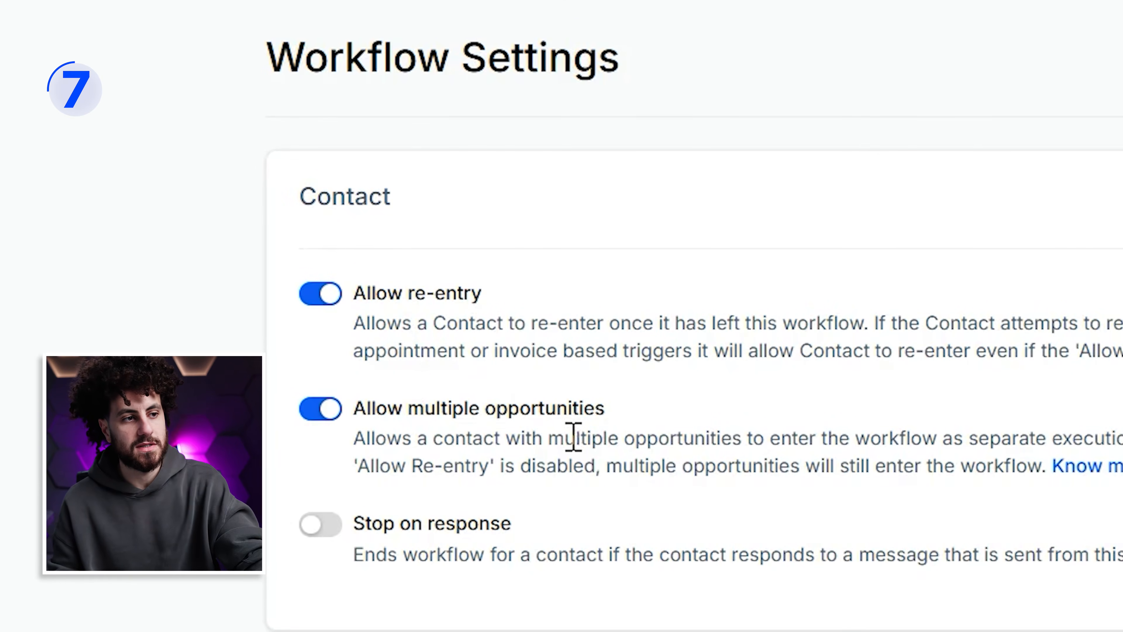
{"action": "left_click_drag", "start_coordinate": [574, 437], "coordinate": [360, 407]}
{"action": "left_click_drag", "start_coordinate": [413, 438], "coordinate": [653, 465]}
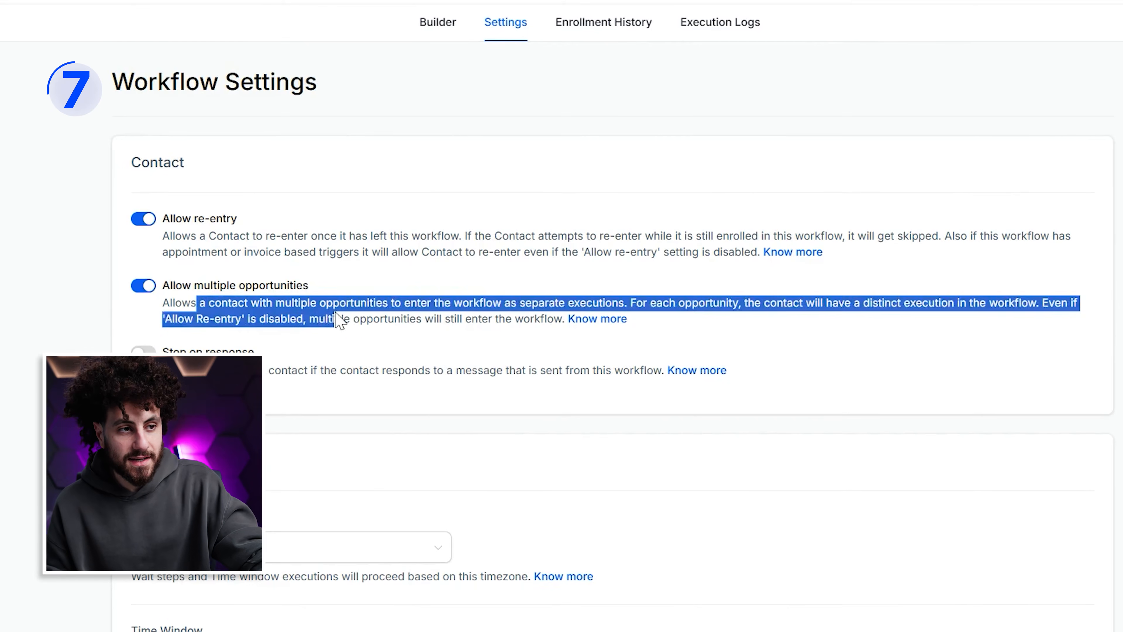
{"action": "left_click_drag", "start_coordinate": [340, 320], "coordinate": [391, 306]}
{"action": "left_click_drag", "start_coordinate": [458, 299], "coordinate": [589, 299]}
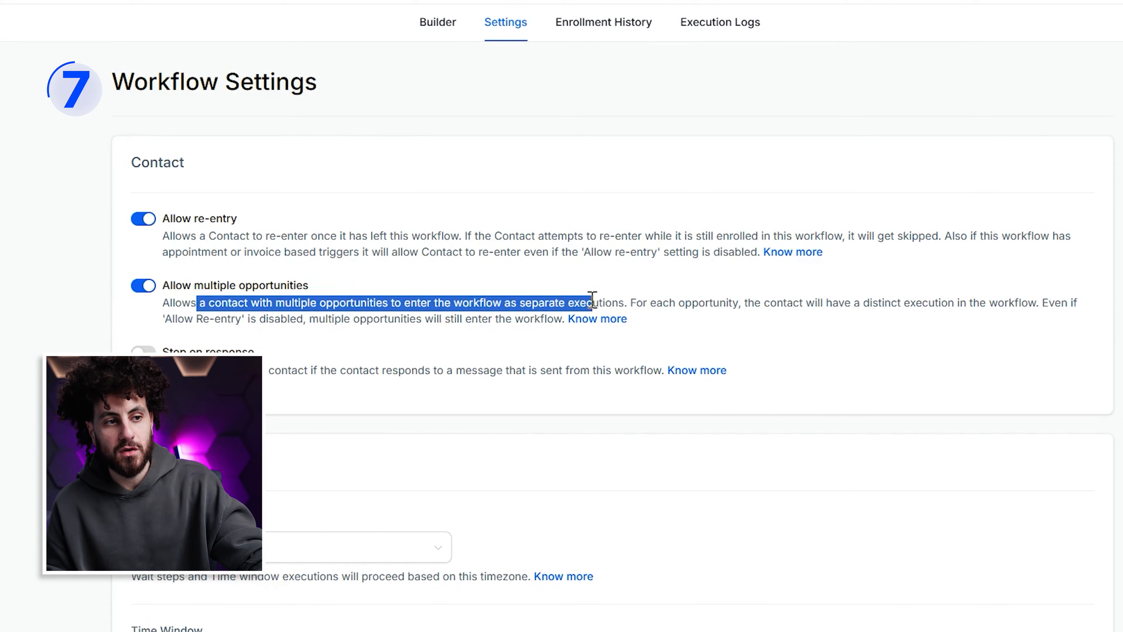
{"action": "left_click_drag", "start_coordinate": [663, 317], "coordinate": [744, 305]}
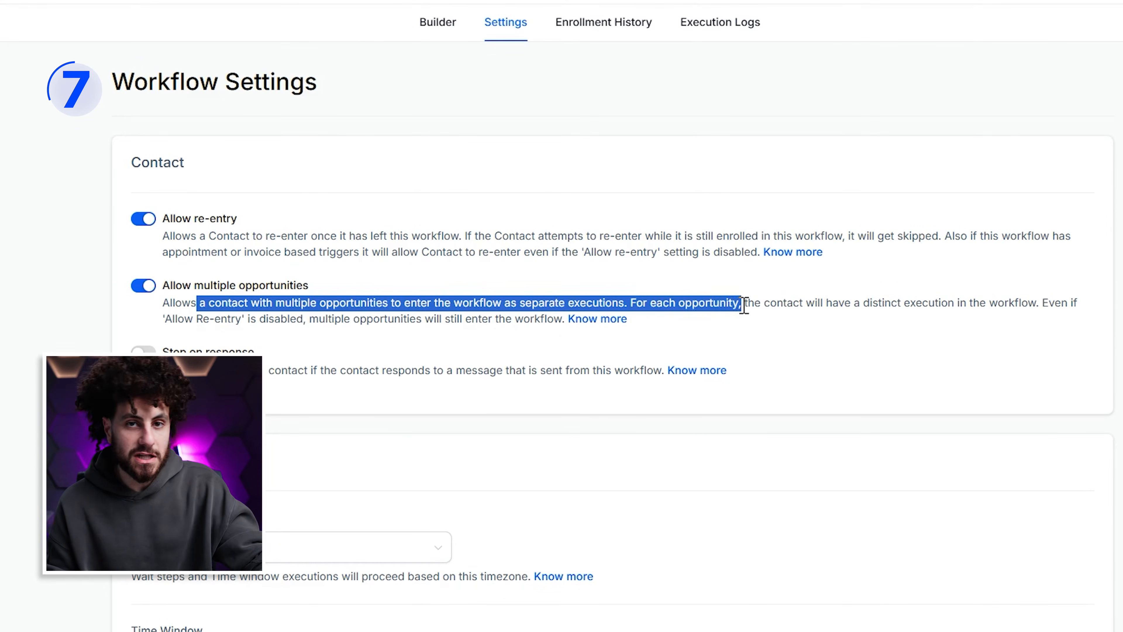
Step: Turn off Allow multiple opportunities for the workflow's contacts and read the Stop on response option
{"action": "left_click", "coordinate": [127, 308]}
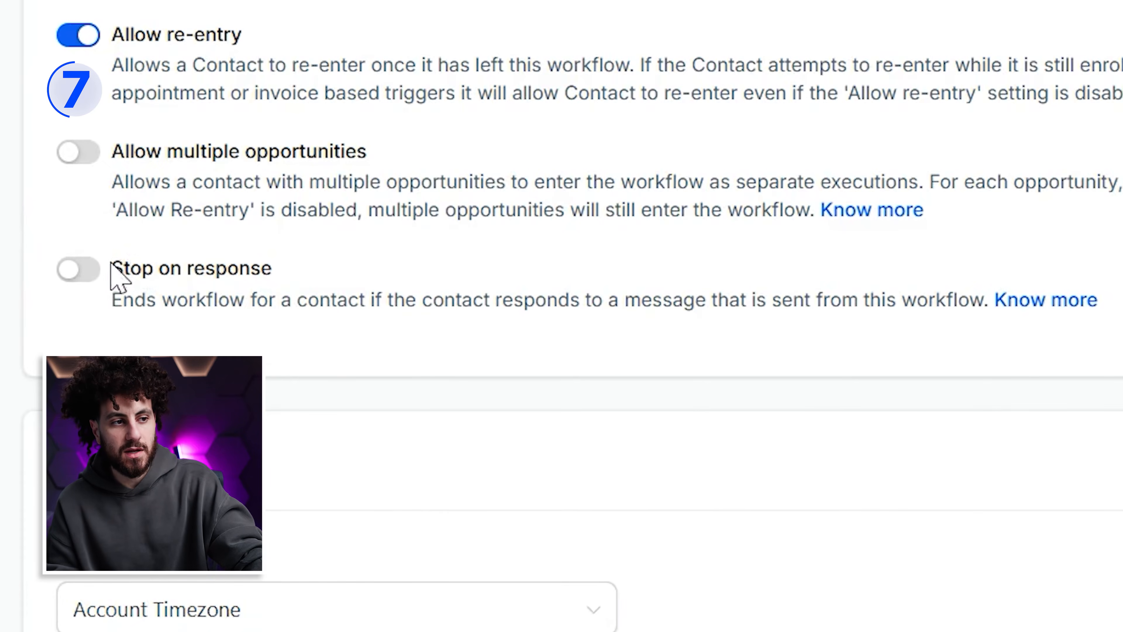
{"action": "left_click_drag", "start_coordinate": [111, 268], "coordinate": [293, 289]}
{"action": "left_click", "coordinate": [340, 273]}
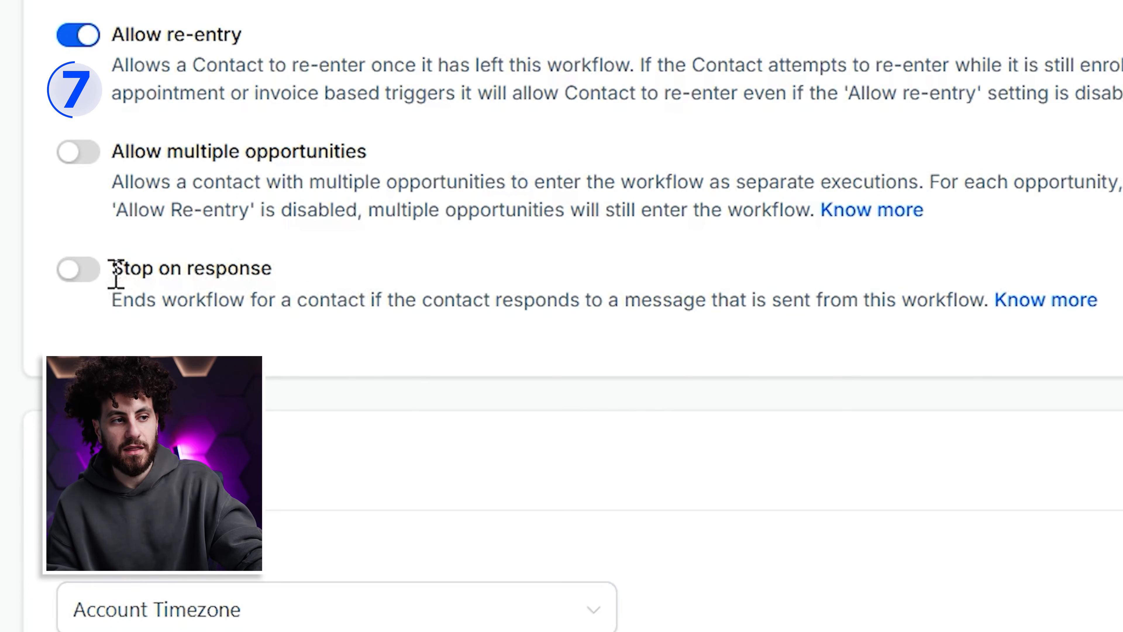
Step: Turn on the Specific Time window in the workflow's communication settings to inspect its options, and turn it off again
{"action": "left_click", "coordinate": [201, 613]}
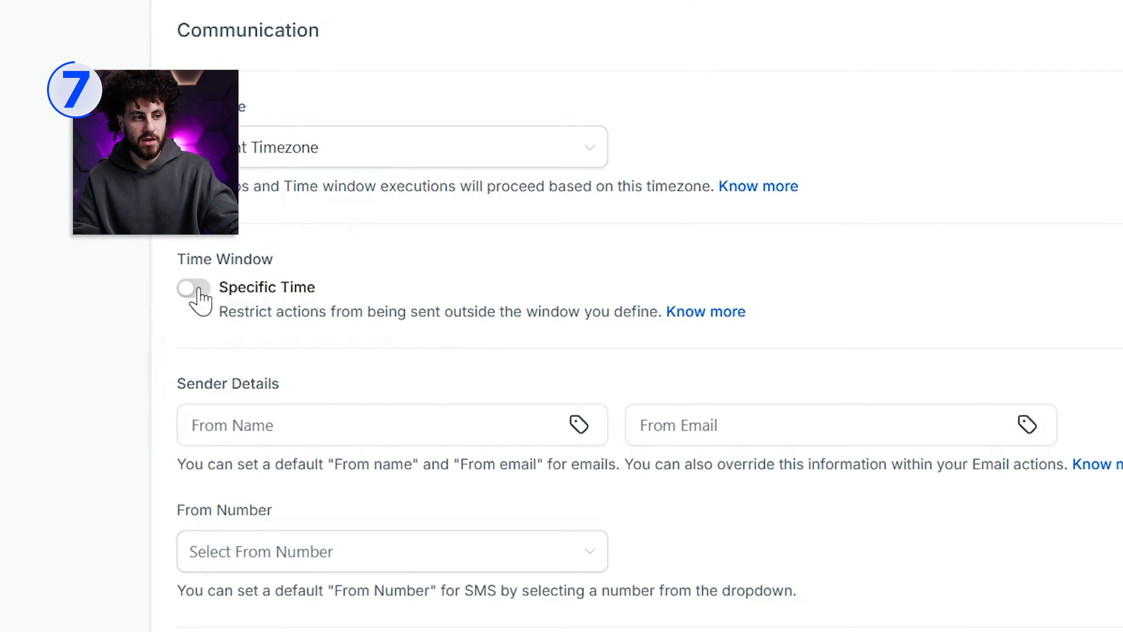
{"action": "left_click", "coordinate": [195, 289]}
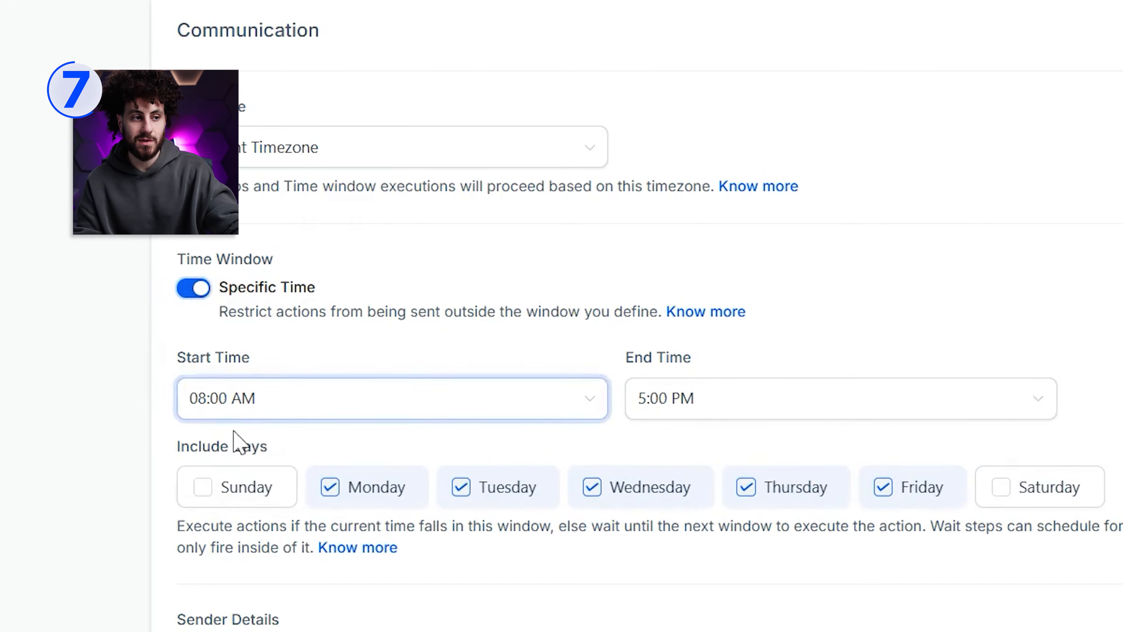
{"action": "left_click", "coordinate": [189, 290]}
Step: Go through the workflow's sender details fields and turn on Mark as read for its conversations
{"action": "scroll", "coordinate": [295, 371], "scroll_direction": "down", "scroll_amount": 2}
{"action": "left_click", "coordinate": [323, 341]}
{"action": "scroll", "coordinate": [309, 310], "scroll_direction": "down", "scroll_amount": 1}
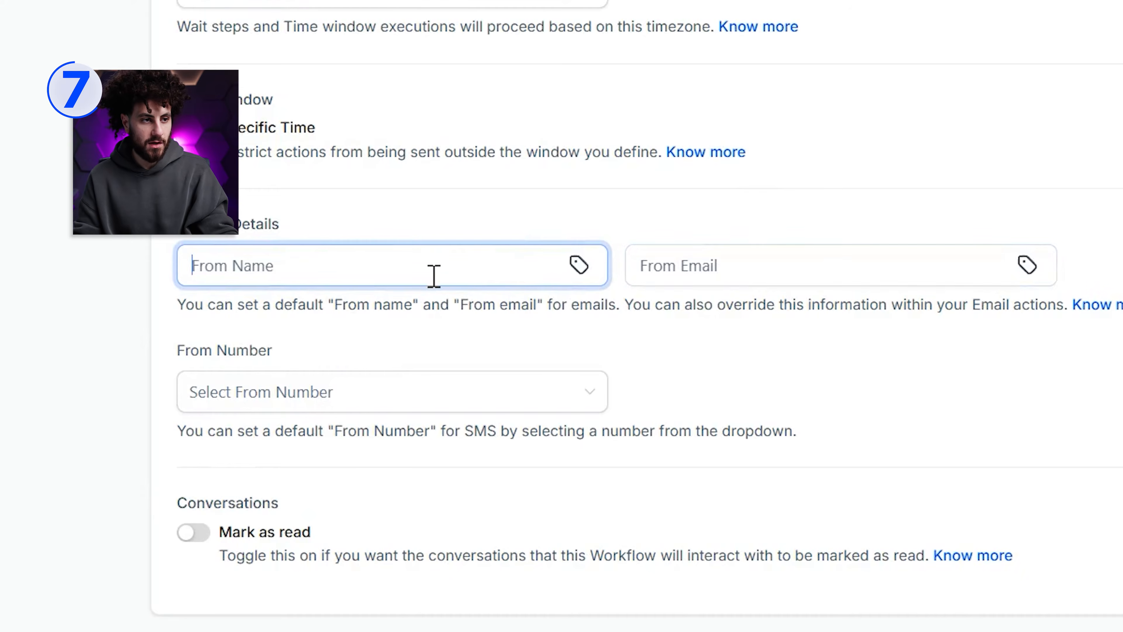
{"action": "left_click", "coordinate": [751, 269]}
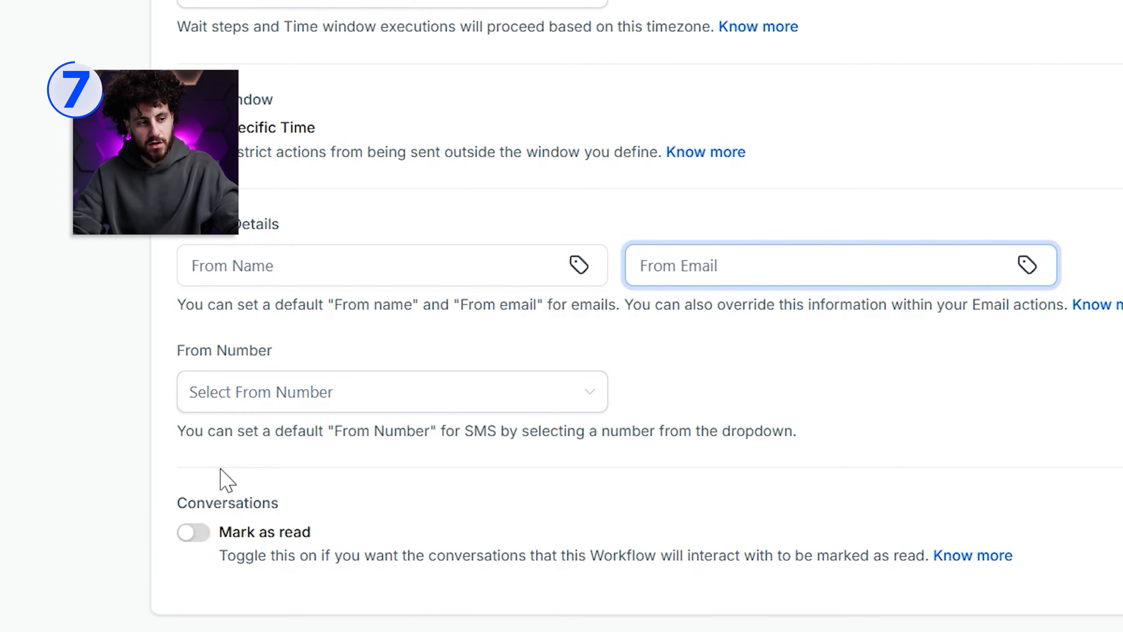
{"action": "left_click", "coordinate": [194, 532]}
{"action": "left_click", "coordinate": [388, 408]}
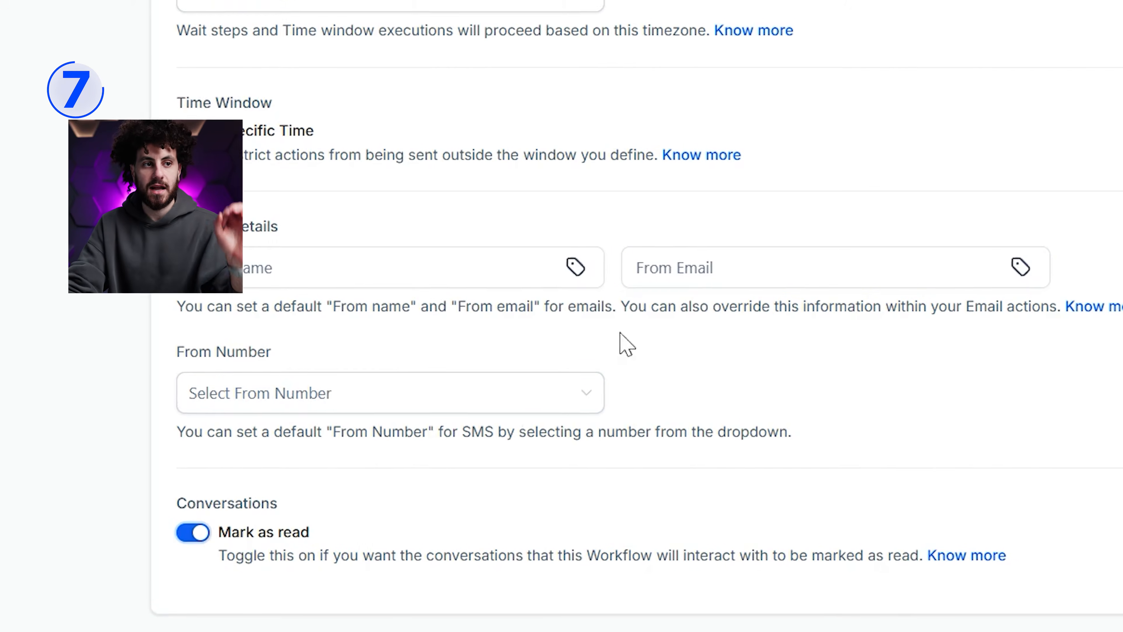
Step: View the new workflow's enrollment history and its execution logs
{"action": "left_click", "coordinate": [623, 22]}
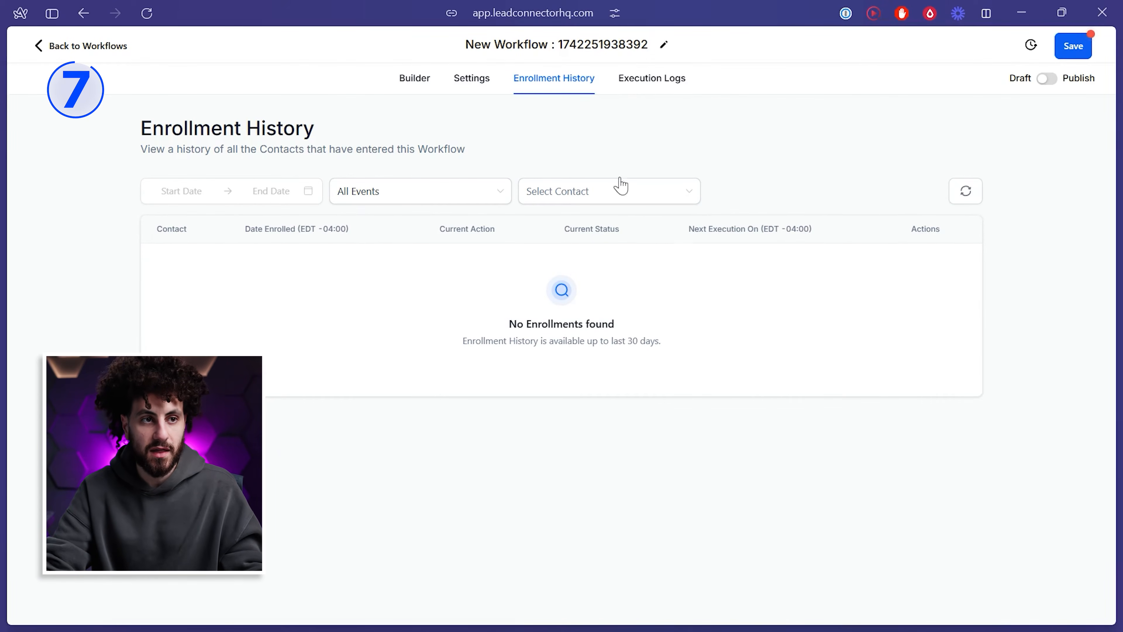
{"action": "left_click", "coordinate": [642, 80]}
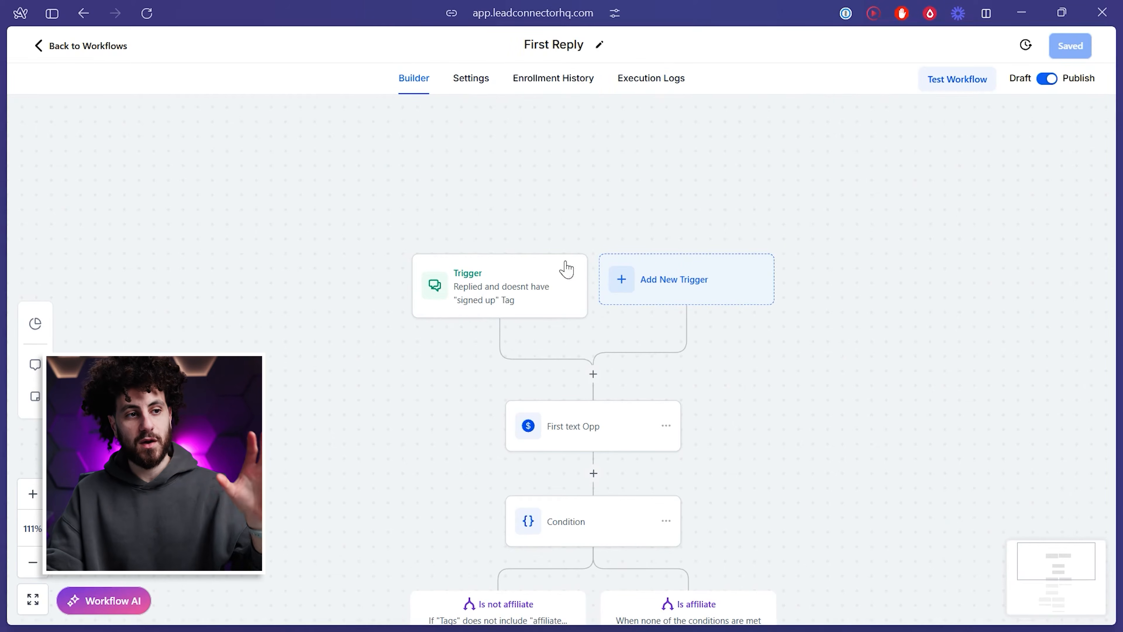
Step: Start a new trigger in the First Reply workflow, searching for "repl" and picking Customer Replied
{"action": "left_click_drag", "start_coordinate": [554, 221], "coordinate": [539, 189]}
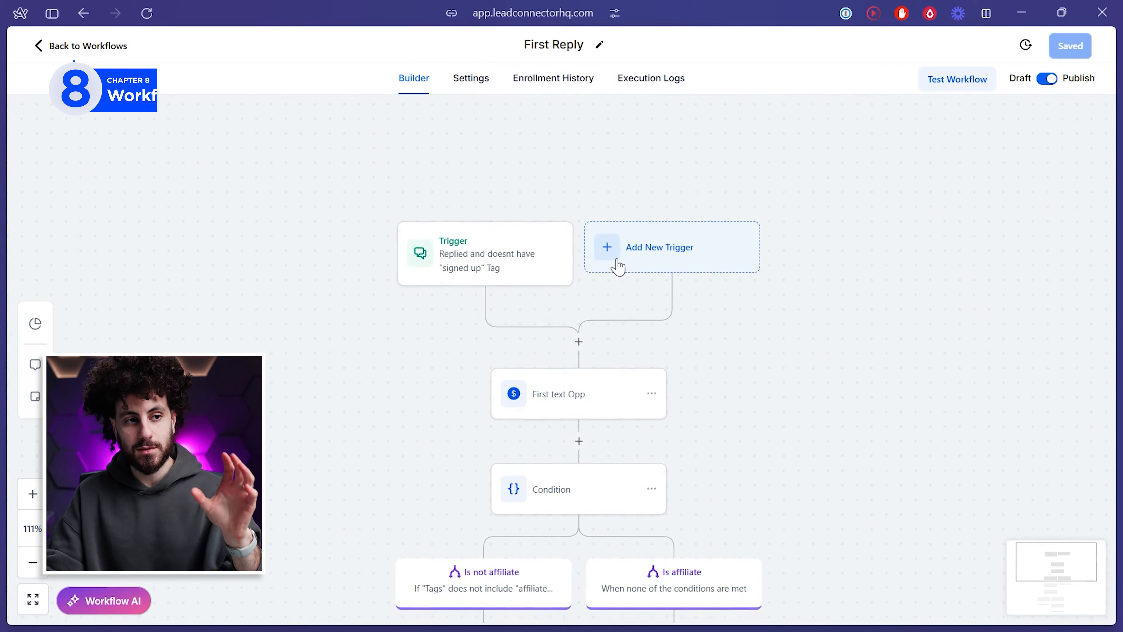
{"action": "left_click", "coordinate": [673, 250]}
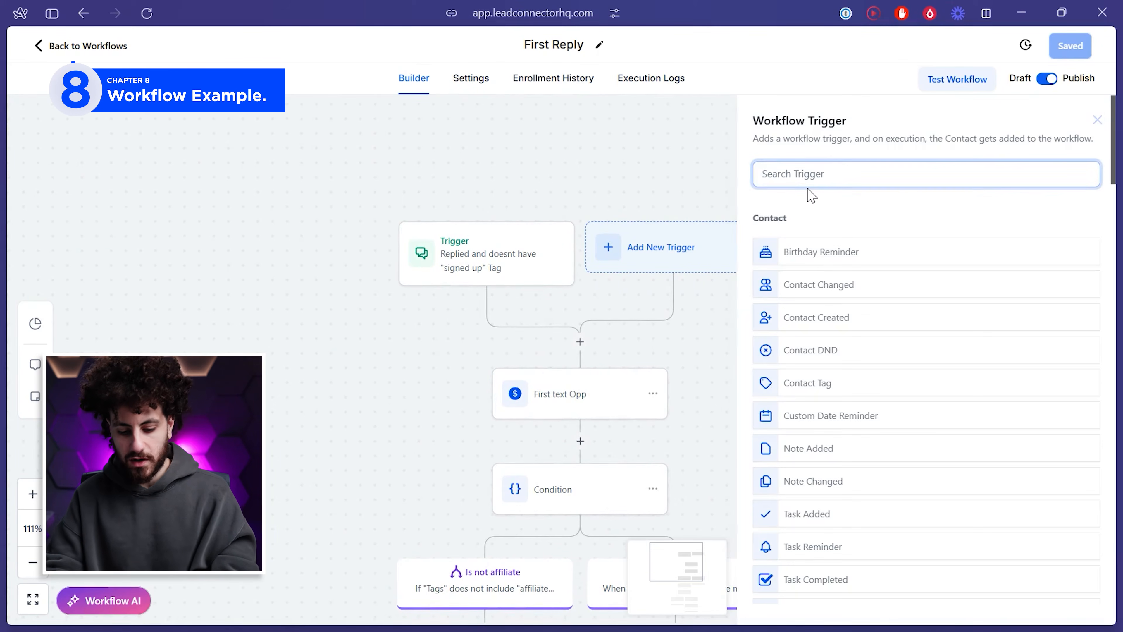
{"action": "type", "text": "repl"}
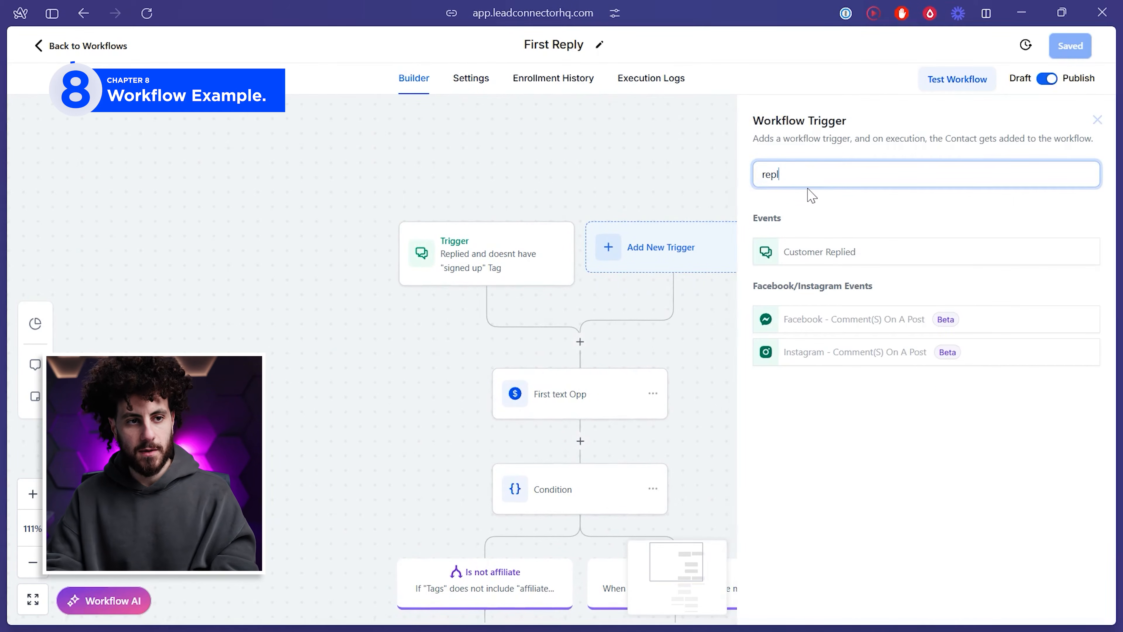
{"action": "left_click", "coordinate": [855, 253]}
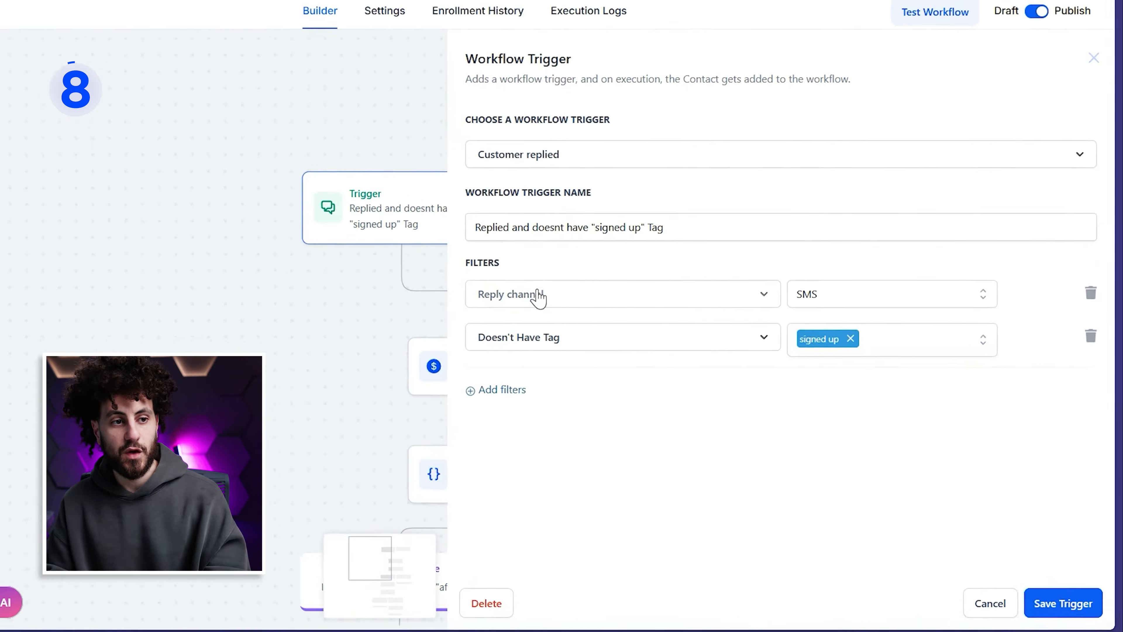
Step: Examine the existing Customer replied trigger's filters, including the available reply channels and the filter types for the tag condition
{"action": "left_click", "coordinate": [543, 296]}
{"action": "left_click", "coordinate": [867, 296]}
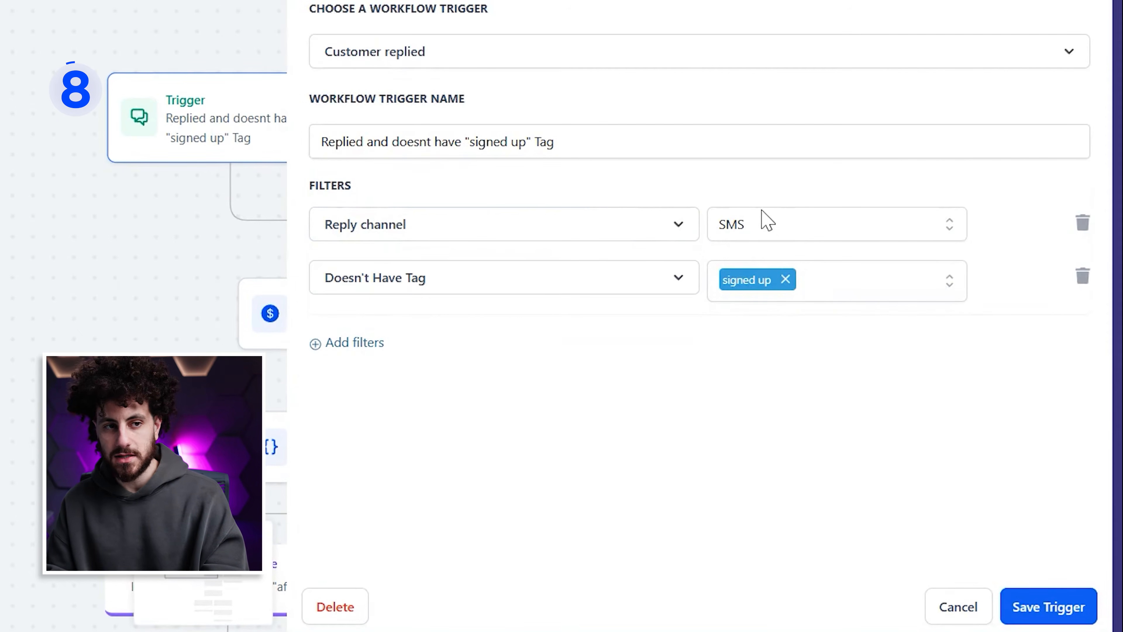
{"action": "left_click", "coordinate": [787, 228]}
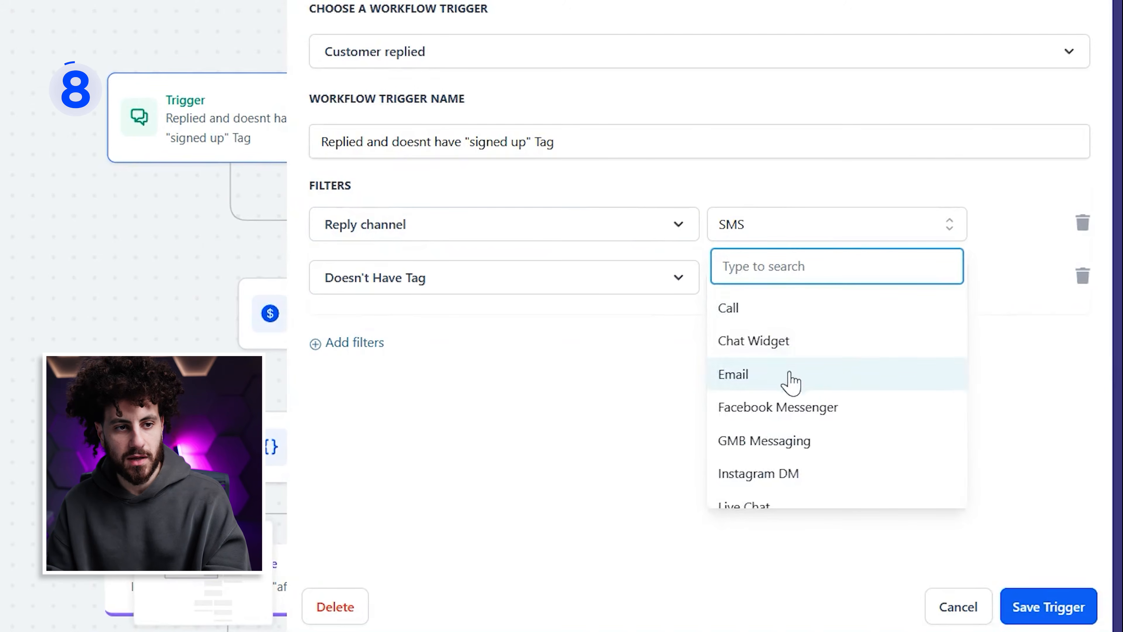
{"action": "scroll", "coordinate": [792, 382], "scroll_direction": "down", "scroll_amount": 2}
{"action": "scroll", "coordinate": [802, 469], "scroll_direction": "up", "scroll_amount": 2}
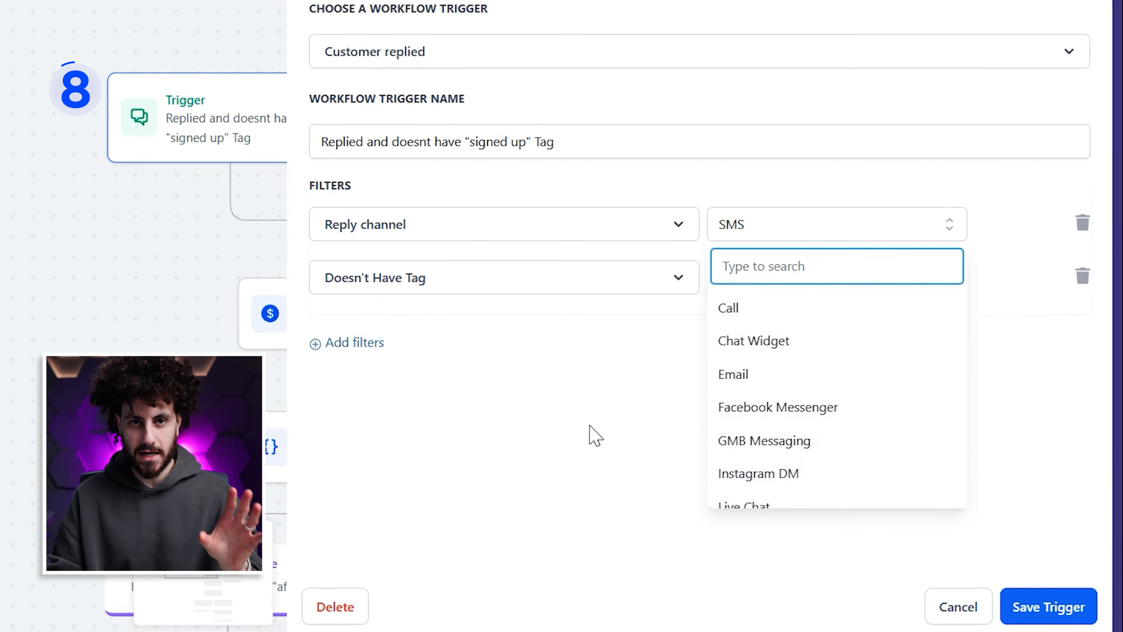
{"action": "left_click", "coordinate": [594, 435]}
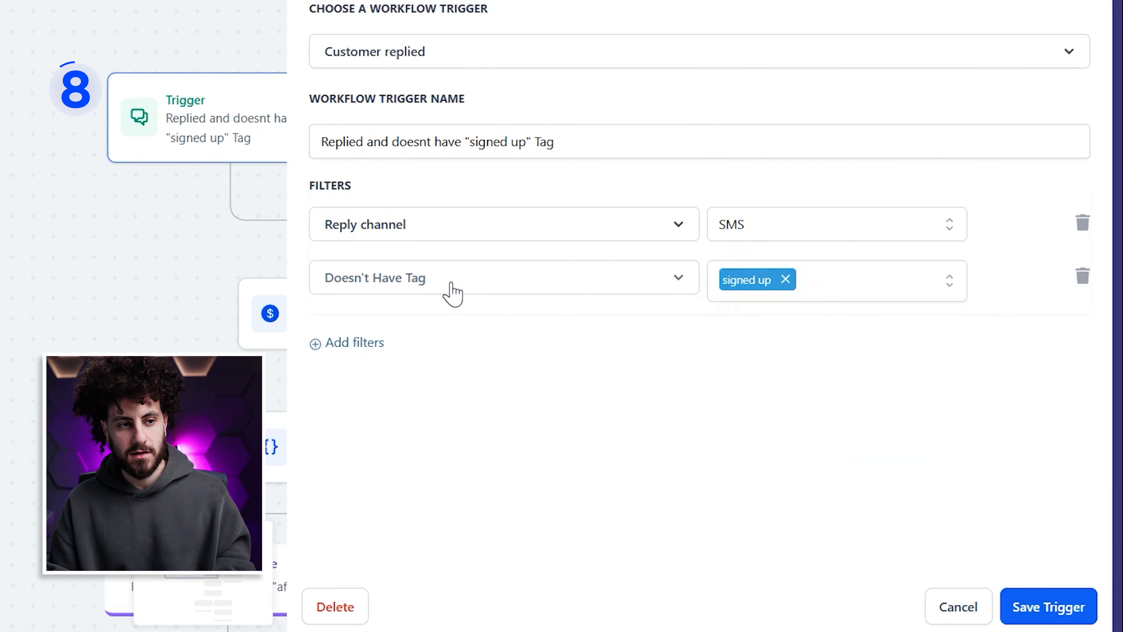
{"action": "left_click", "coordinate": [409, 300]}
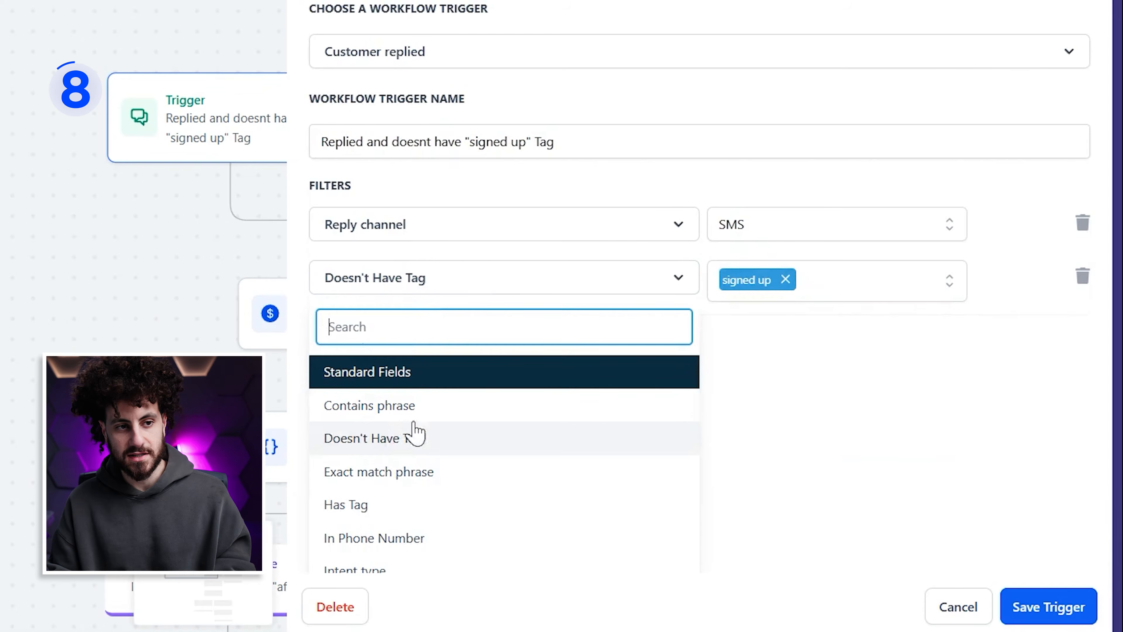
{"action": "left_click", "coordinate": [510, 274]}
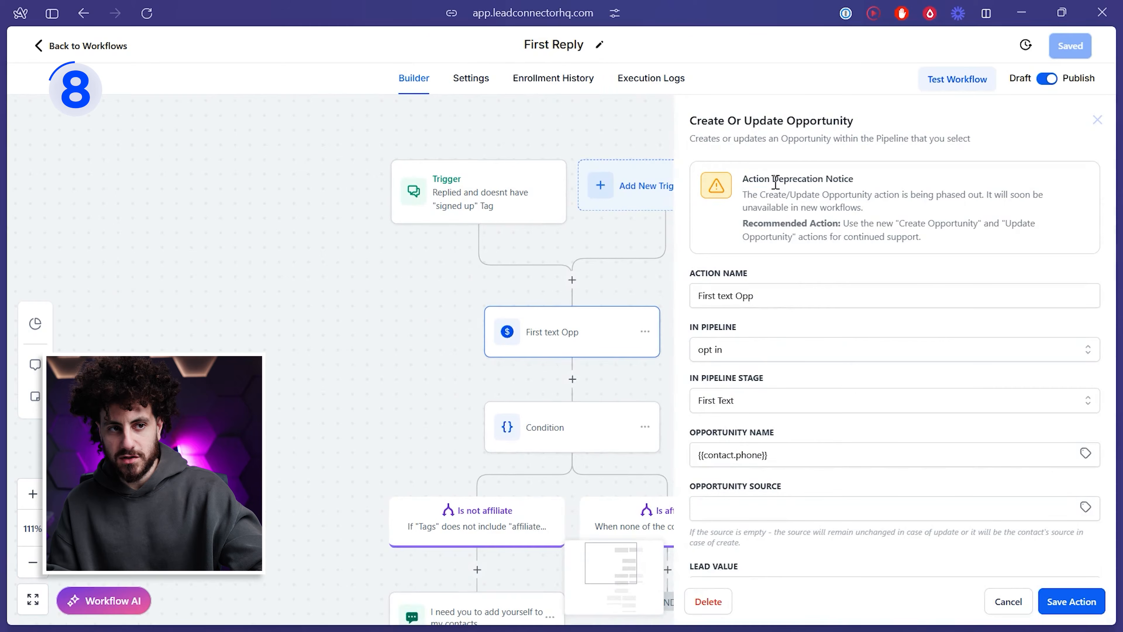
Step: Read the deprecation notice in the First text Opp action, highlighting the recommended action, and close it without changes
{"action": "left_click_drag", "start_coordinate": [770, 182], "coordinate": [930, 269]}
{"action": "left_click", "coordinate": [896, 268]}
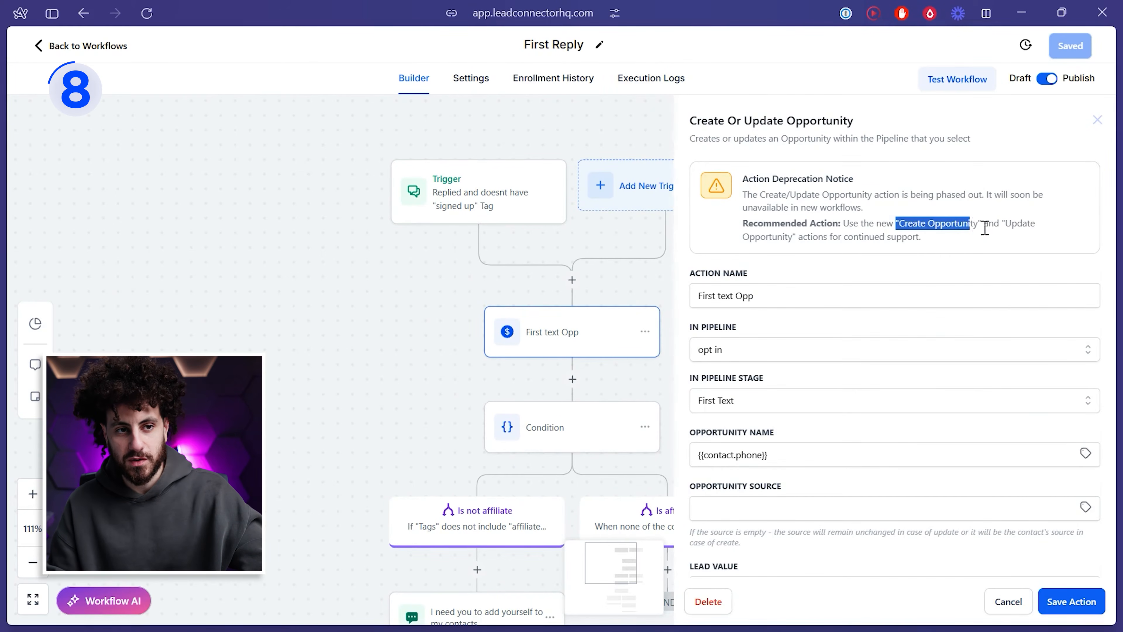
{"action": "left_click", "coordinate": [1002, 602]}
Step: Insert a Create Opportunity action above First text Opp, using the opt in pipeline
{"action": "left_click", "coordinate": [572, 280]}
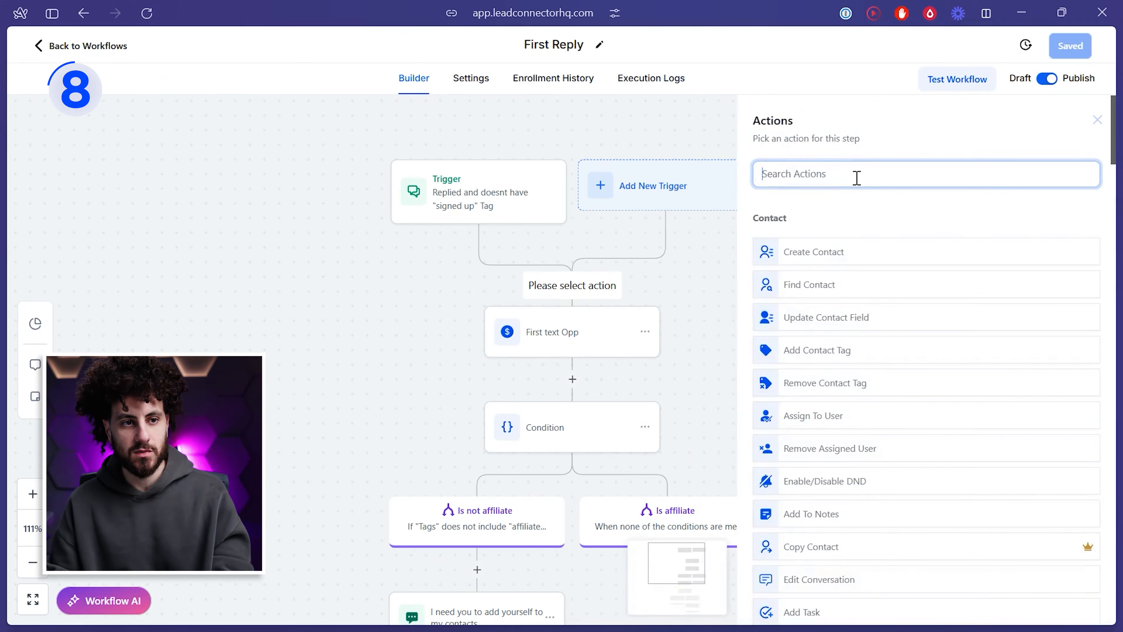
{"action": "type", "text": "create"}
{"action": "left_click", "coordinate": [860, 346]}
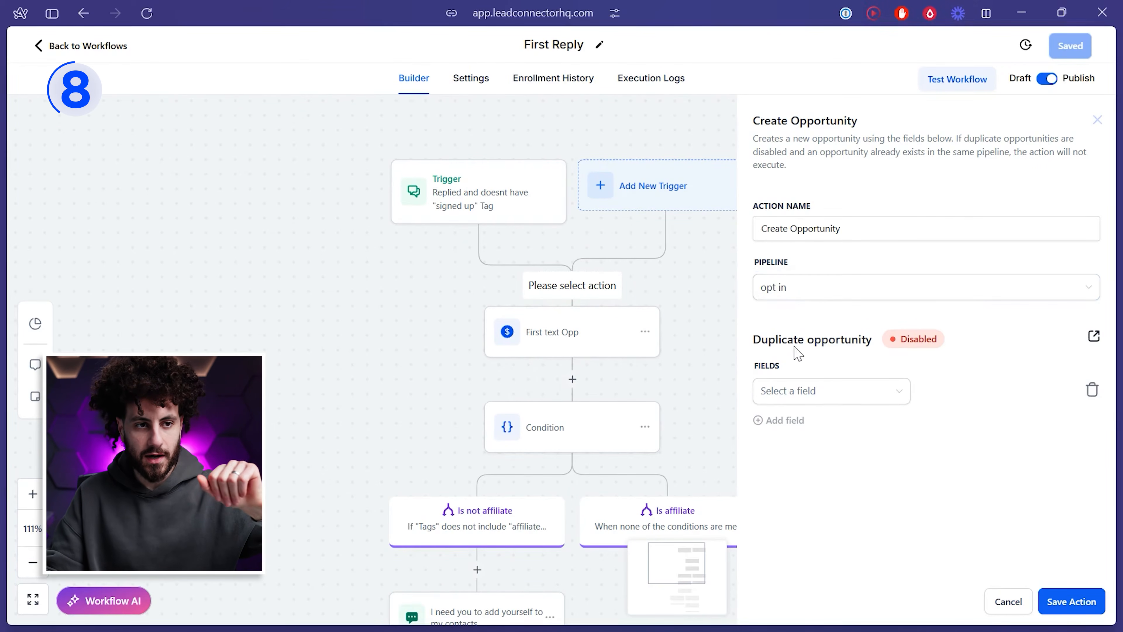
Step: Set the Create Opportunity action's Pipeline Stage field to First Text and save the action
{"action": "left_click", "coordinate": [800, 397]}
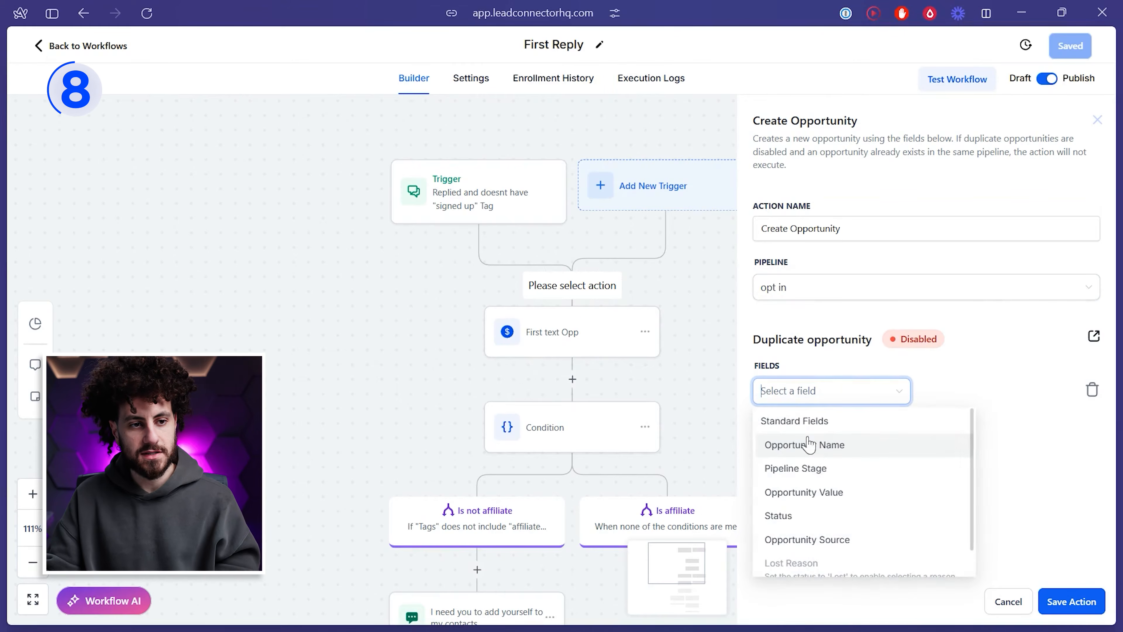
{"action": "left_click", "coordinate": [818, 472]}
{"action": "left_click", "coordinate": [952, 398]}
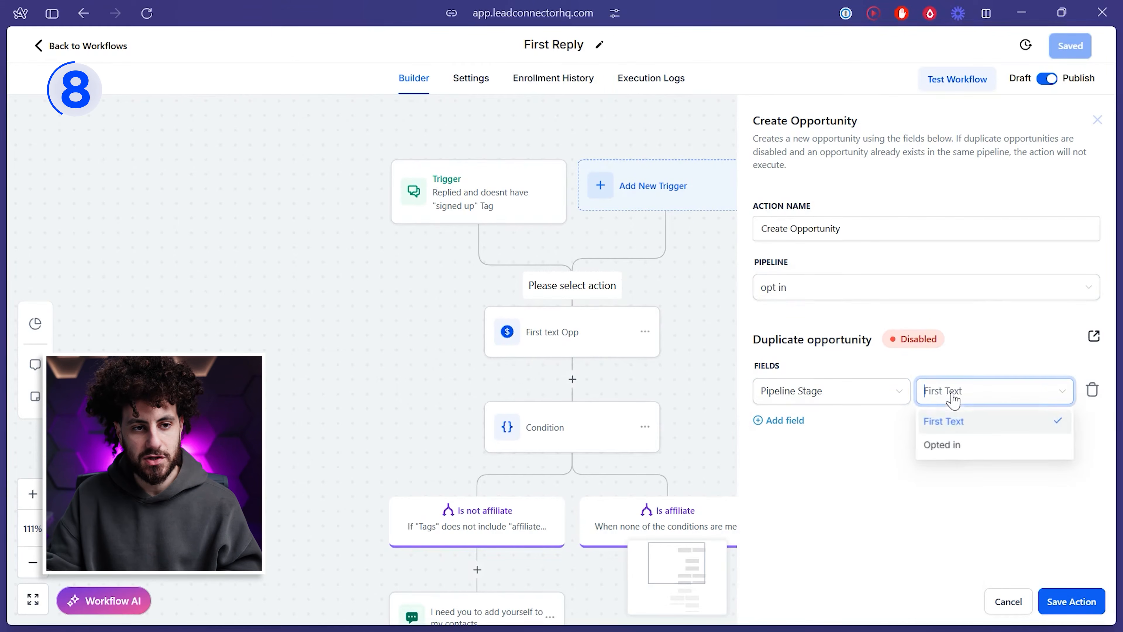
{"action": "left_click", "coordinate": [952, 426]}
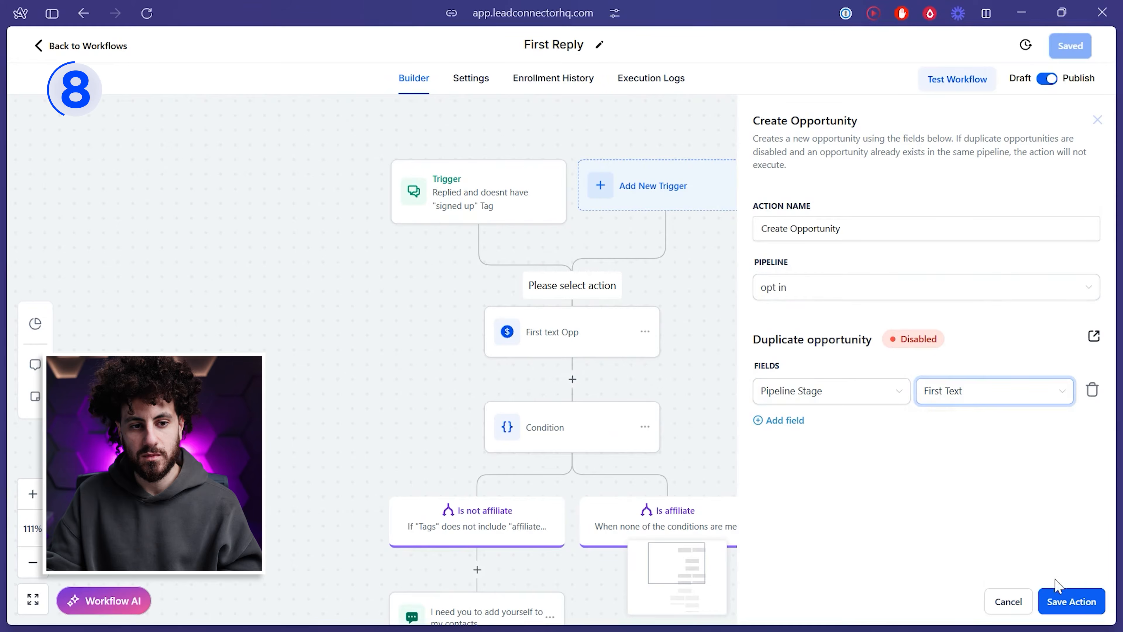
{"action": "left_click", "coordinate": [1072, 603]}
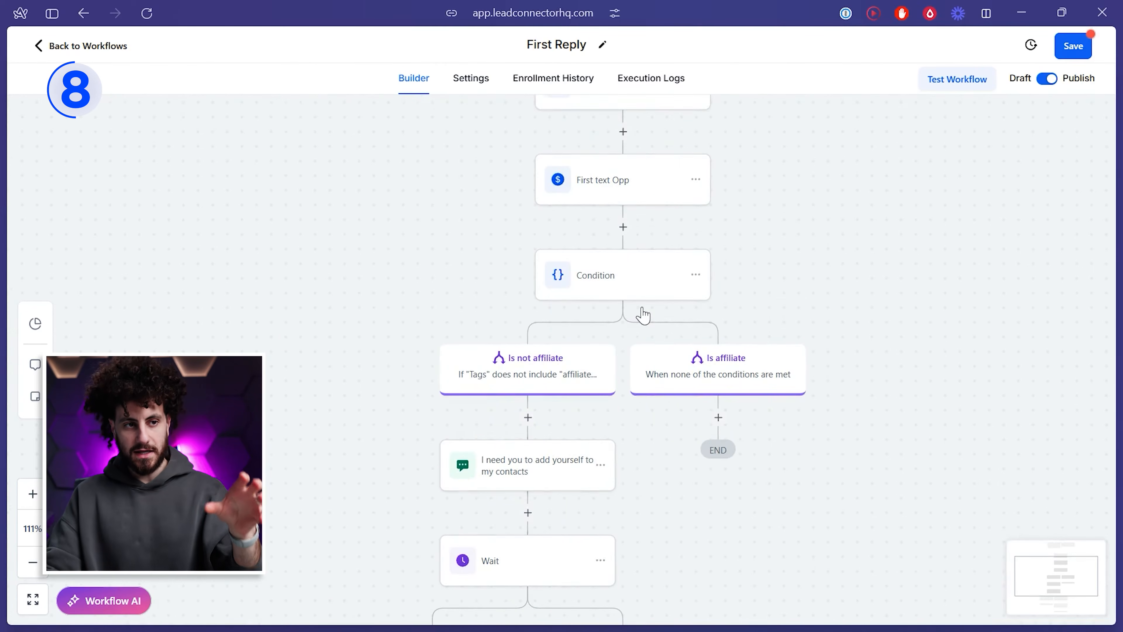
Step: Review the tag rule behind the Condition action's Is not affiliate branch and close it without changes
{"action": "scroll", "coordinate": [642, 315], "scroll_direction": "down", "scroll_amount": 2}
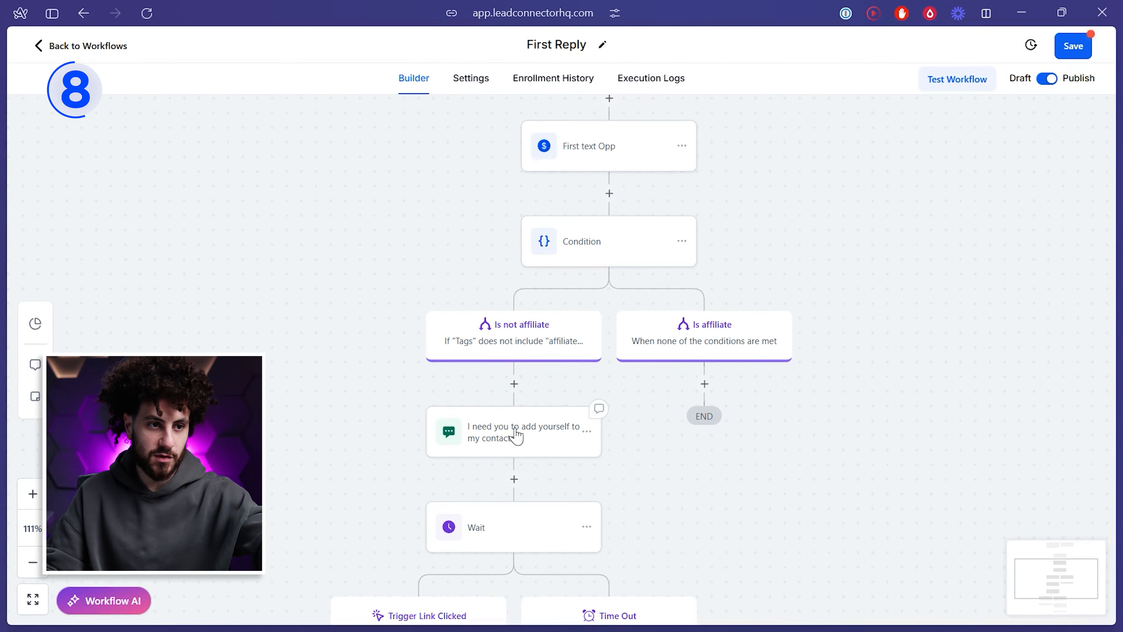
{"action": "left_click_drag", "start_coordinate": [516, 436], "coordinate": [543, 367]}
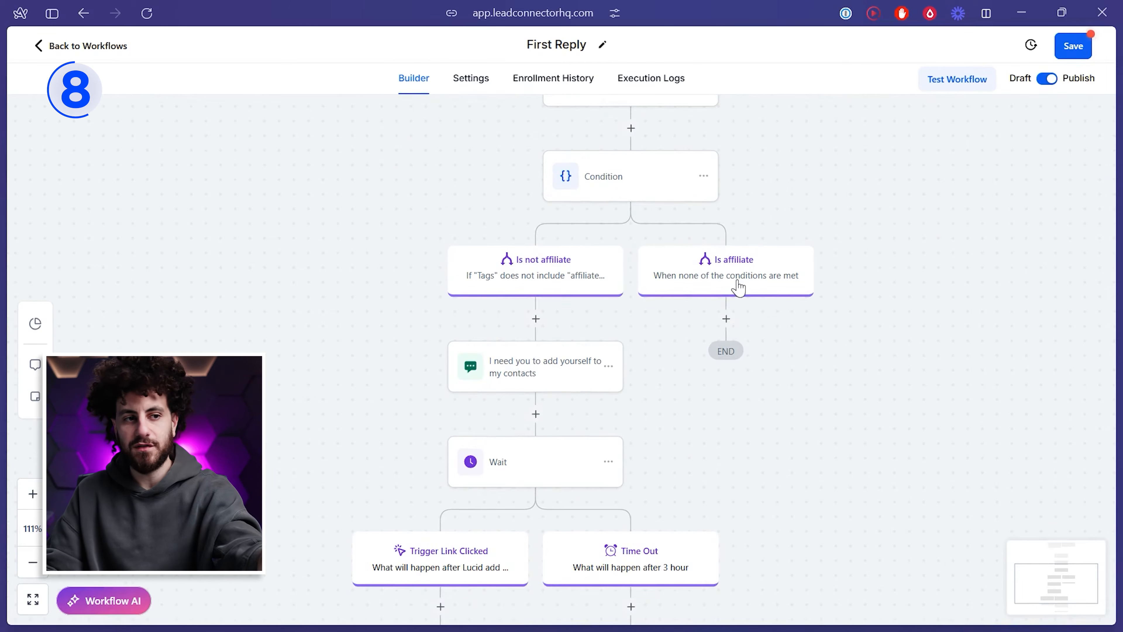
{"action": "left_click", "coordinate": [625, 172]}
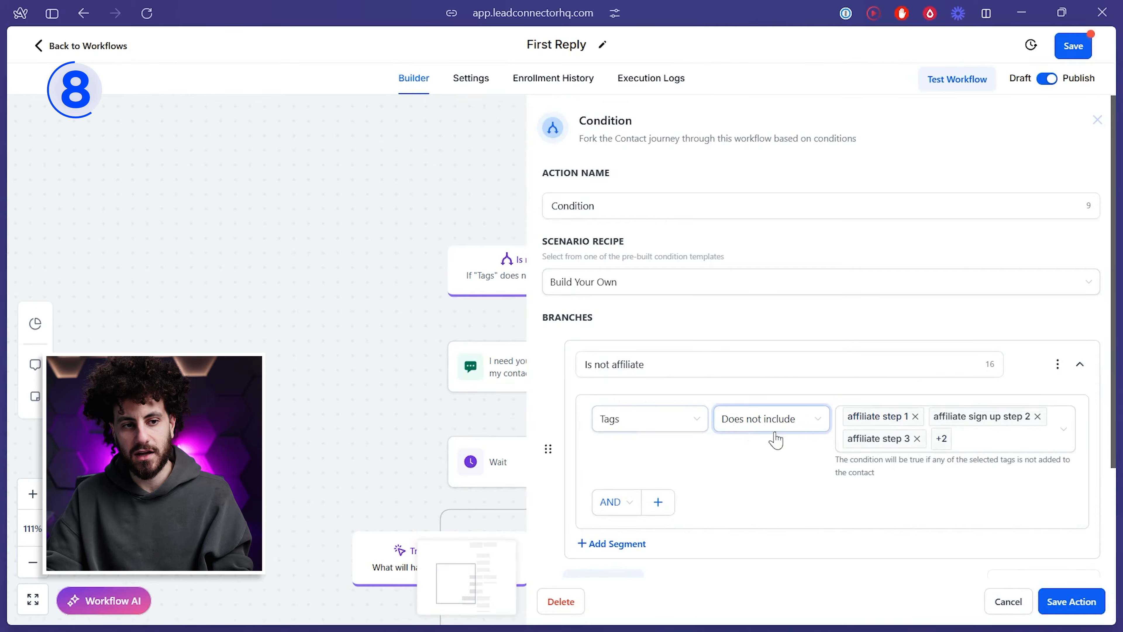
{"action": "left_click", "coordinate": [1005, 602]}
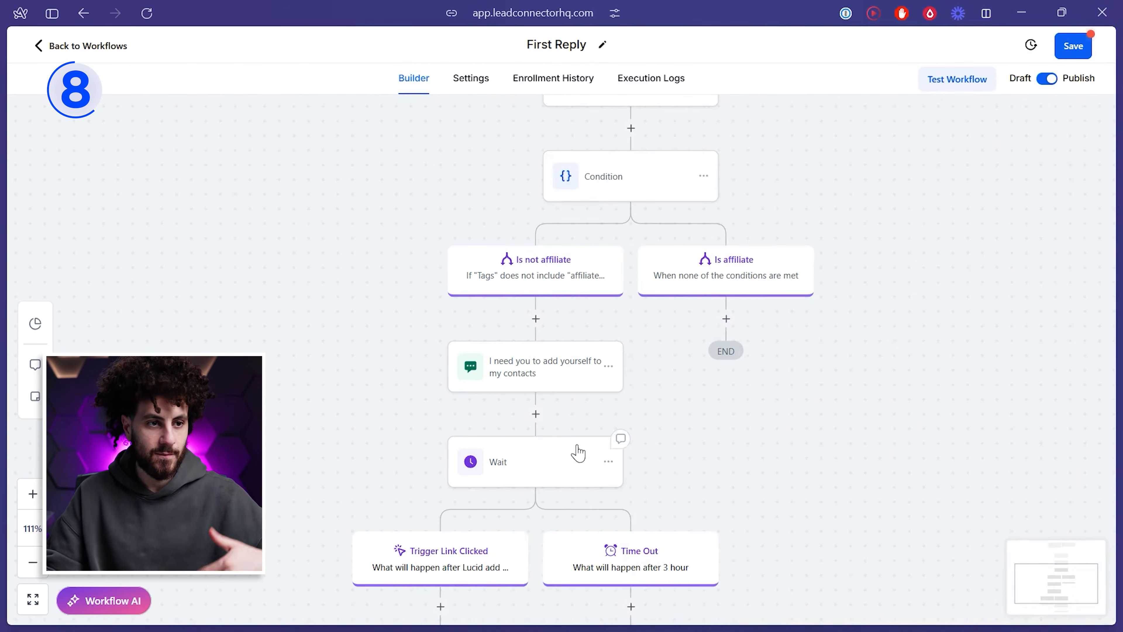
Step: Inspect the "I need you to add yourself to my contacts" SMS and highlight the trigger link in its message
{"action": "scroll", "coordinate": [578, 452], "scroll_direction": "down", "scroll_amount": 1}
{"action": "left_click", "coordinate": [571, 334]}
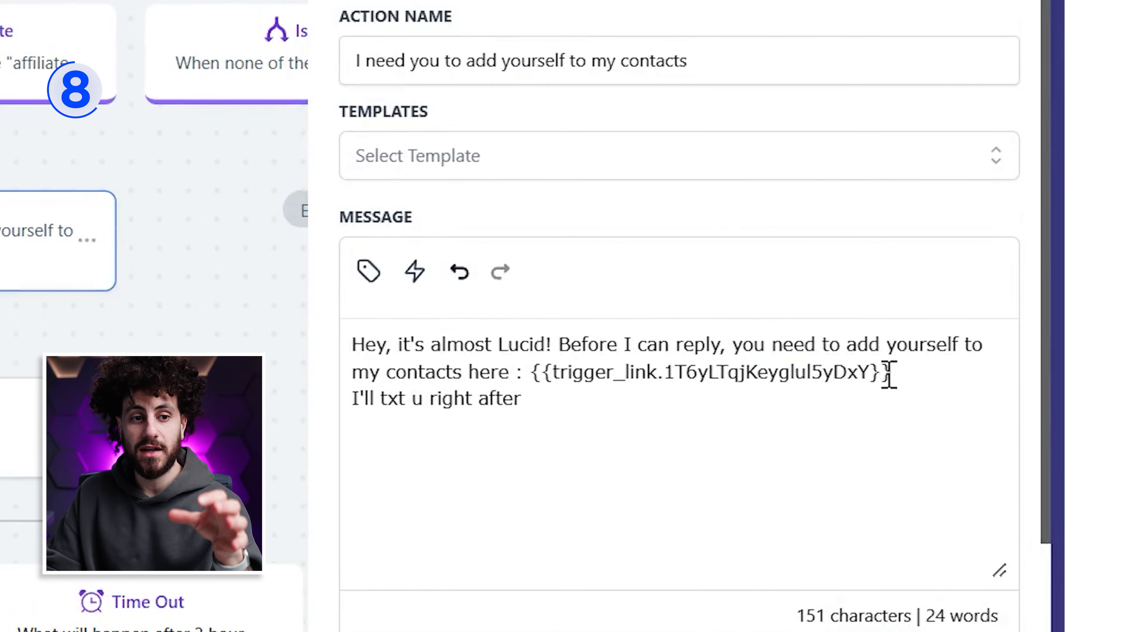
{"action": "left_click_drag", "start_coordinate": [572, 372], "coordinate": [1040, 421]}
{"action": "left_click_drag", "start_coordinate": [1002, 388], "coordinate": [935, 373]}
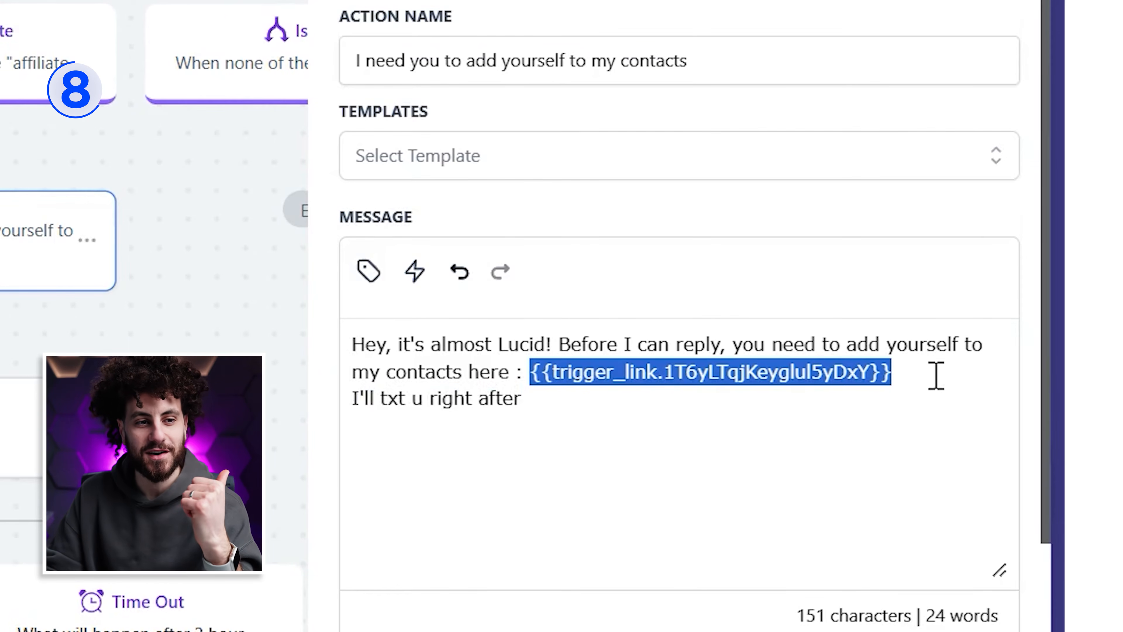
{"action": "left_click", "coordinate": [547, 407]}
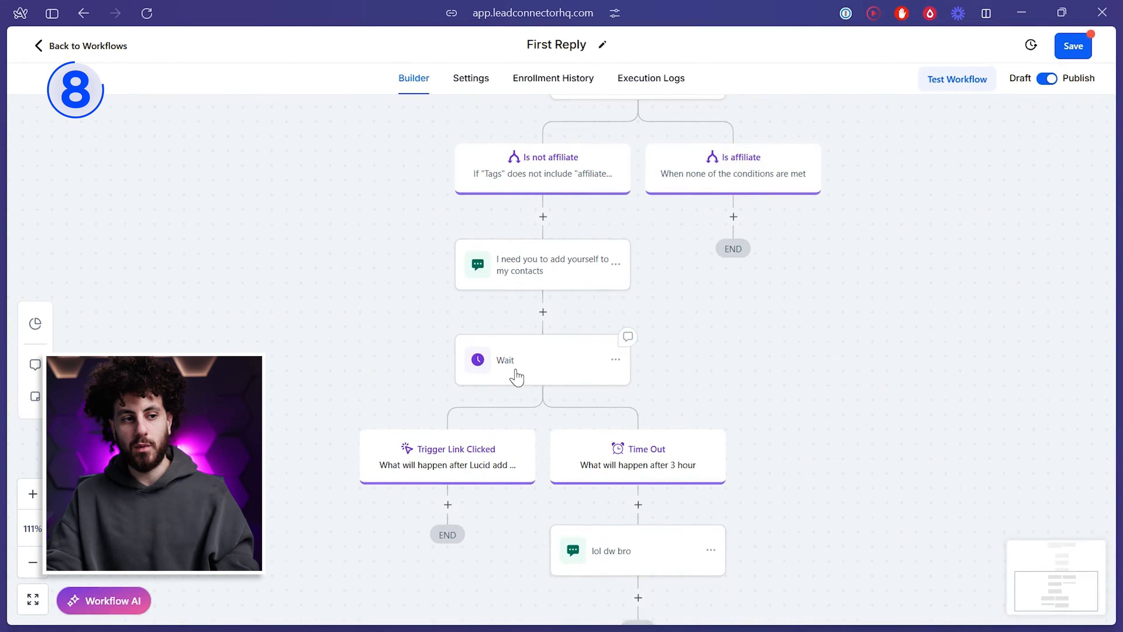
Step: Check the Wait action's trigger link and timeout settings and close it without changes
{"action": "left_click", "coordinate": [517, 377]}
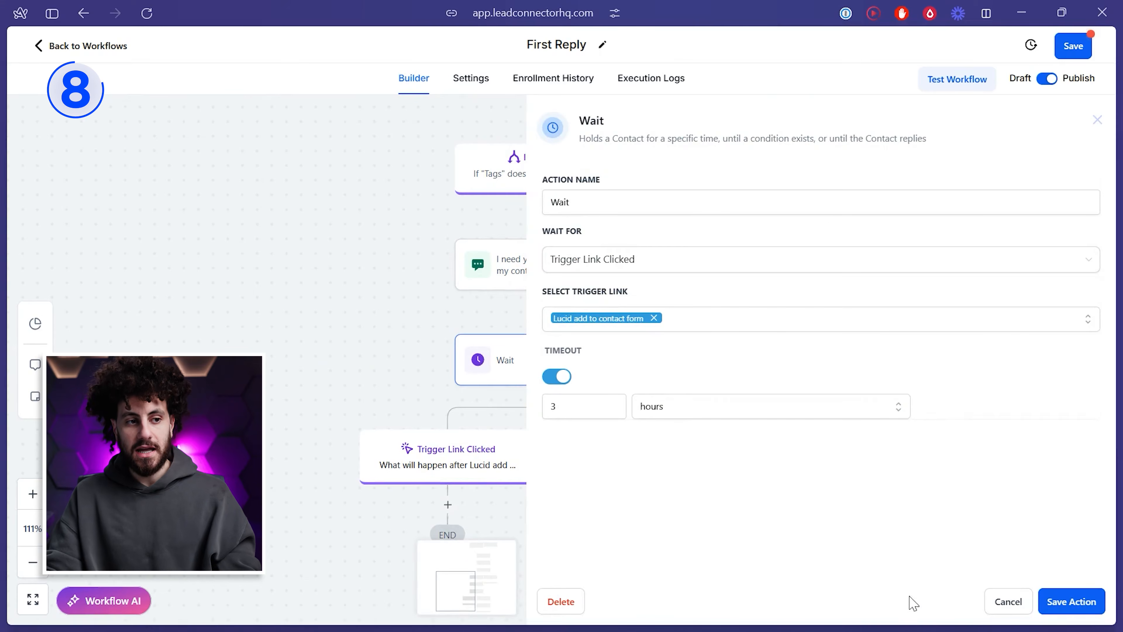
{"action": "left_click", "coordinate": [1006, 602]}
Step: Read the "lol dw bro" SMS message on the Time Out branch and close it without changes
{"action": "left_click_drag", "start_coordinate": [488, 519], "coordinate": [571, 419]}
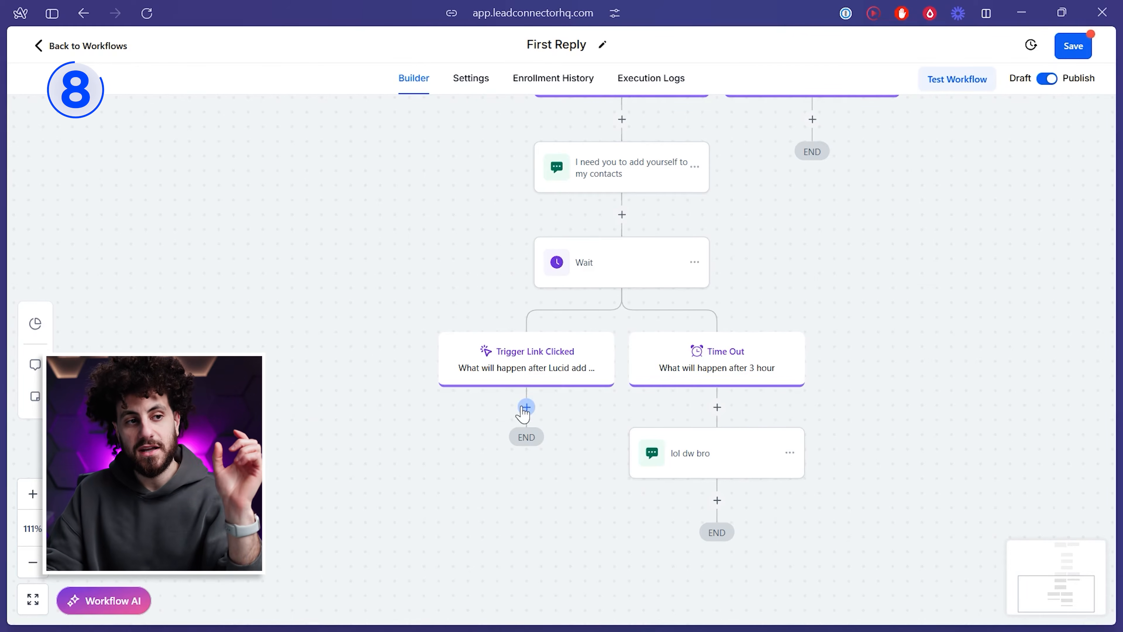
{"action": "left_click", "coordinate": [776, 432]}
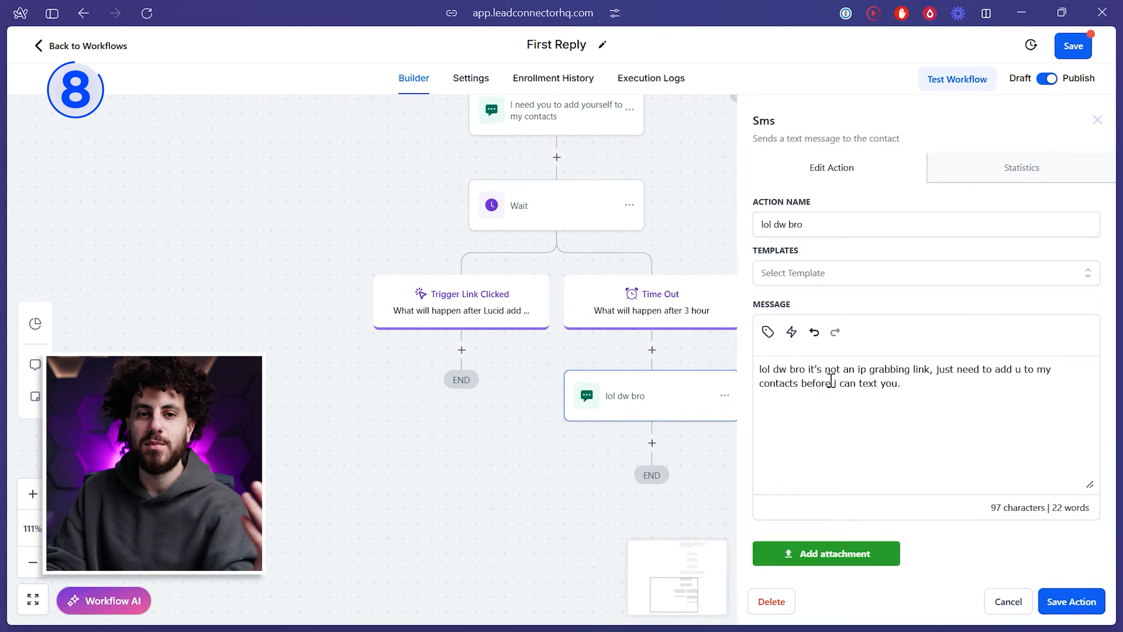
{"action": "left_click", "coordinate": [1012, 603]}
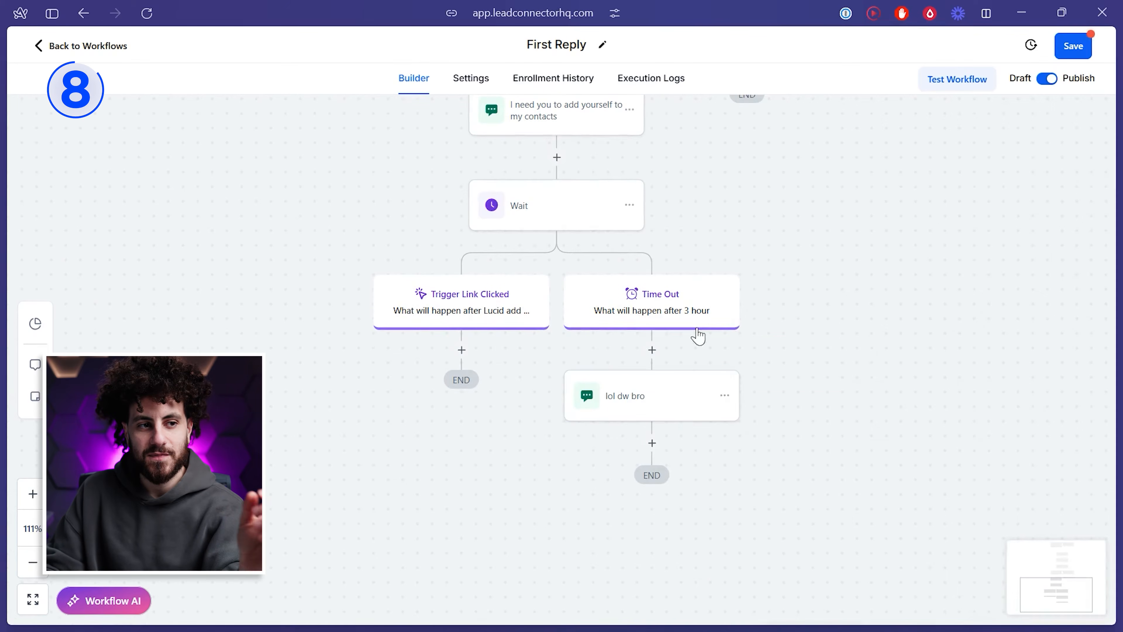
Step: Review the Opted in Opp action in the Form Submitted: Opt in message workflow and close it without changes
{"action": "scroll", "coordinate": [694, 381], "scroll_direction": "up", "scroll_amount": 5}
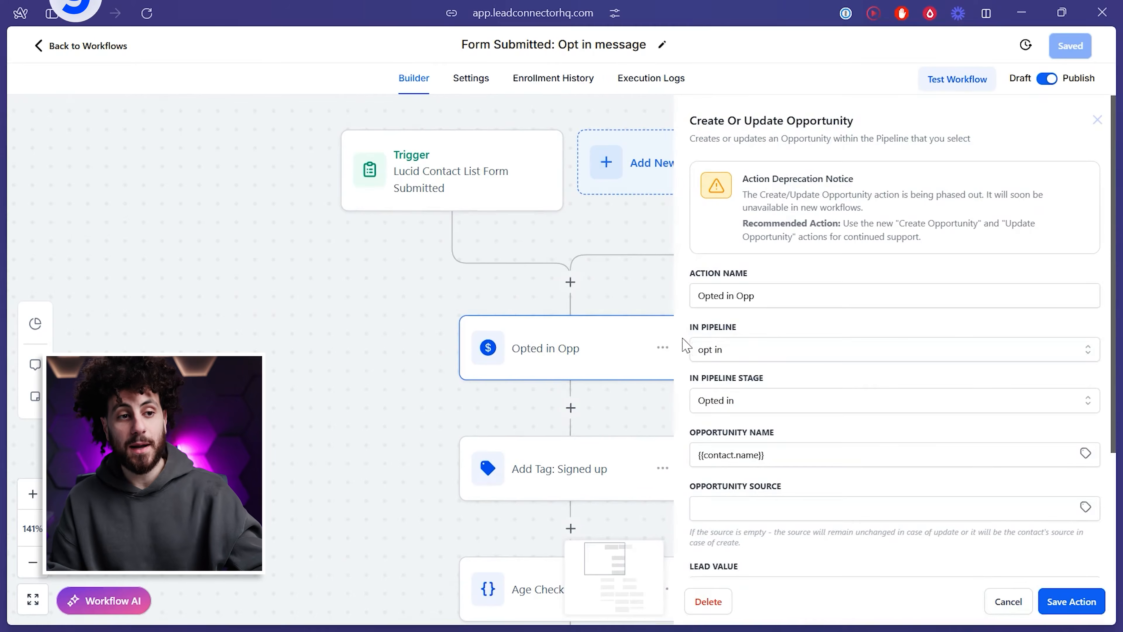
{"action": "left_click", "coordinate": [1005, 602]}
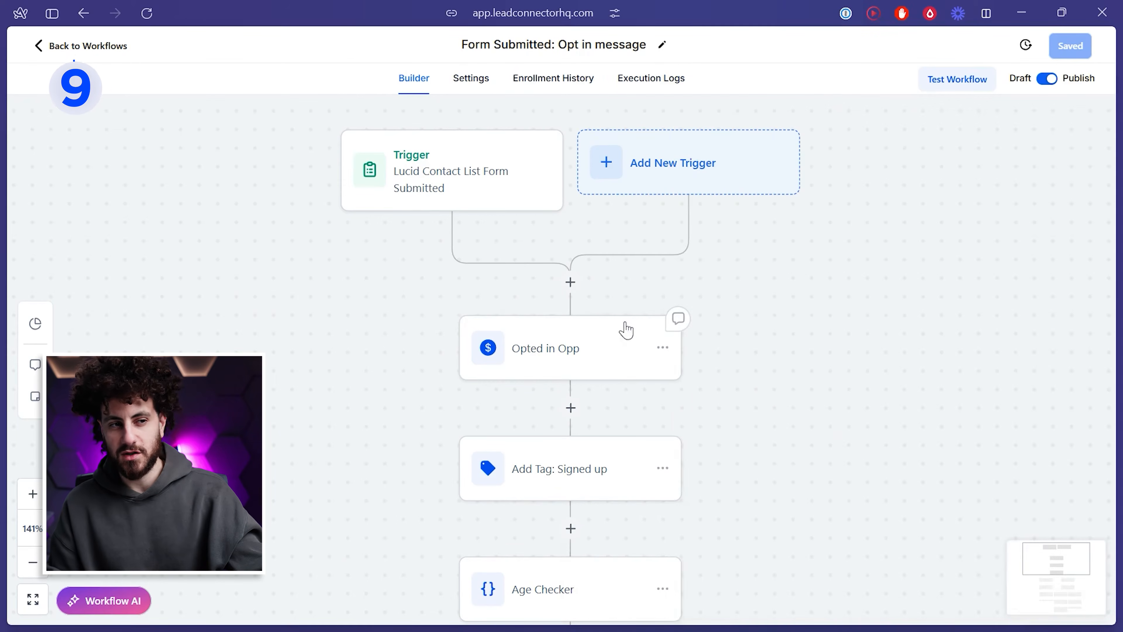
Step: Insert an Update Opportunity action above Opted in Opp and set its Pipeline field to opt in
{"action": "left_click", "coordinate": [570, 282]}
{"action": "type", "text": "opp"}
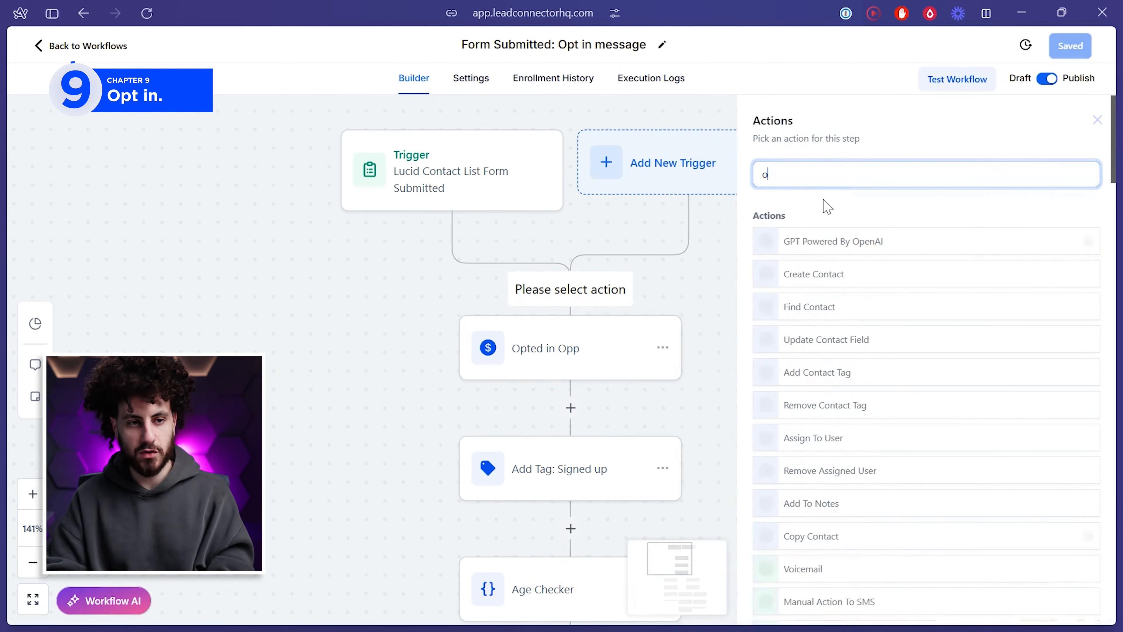
{"action": "left_click", "coordinate": [819, 503]}
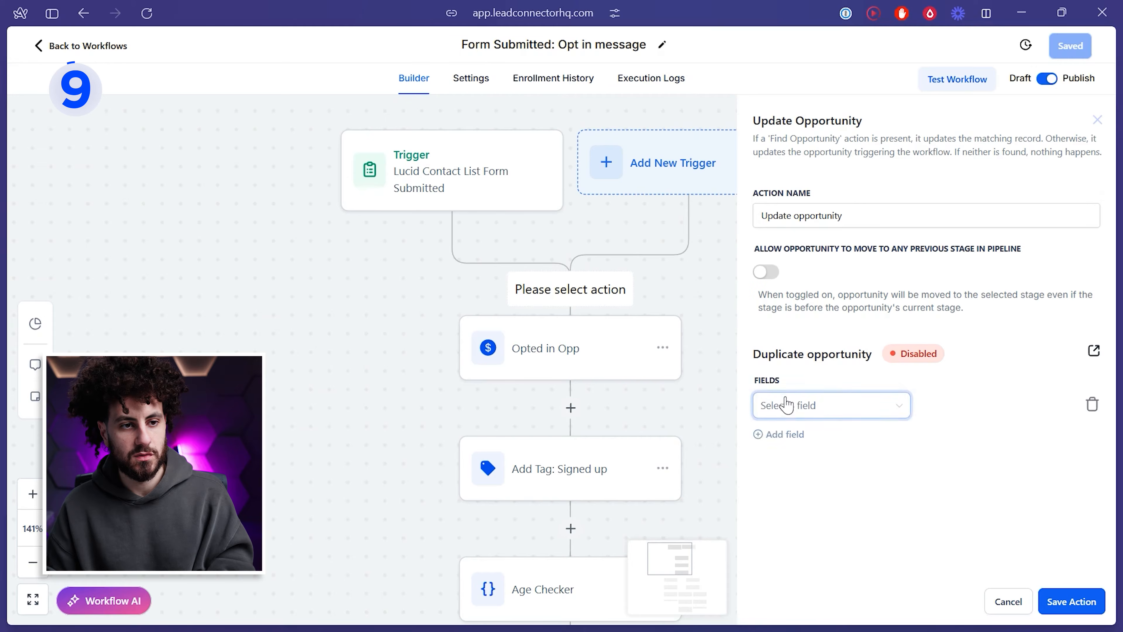
{"action": "left_click", "coordinate": [786, 404]}
{"action": "left_click", "coordinate": [977, 418]}
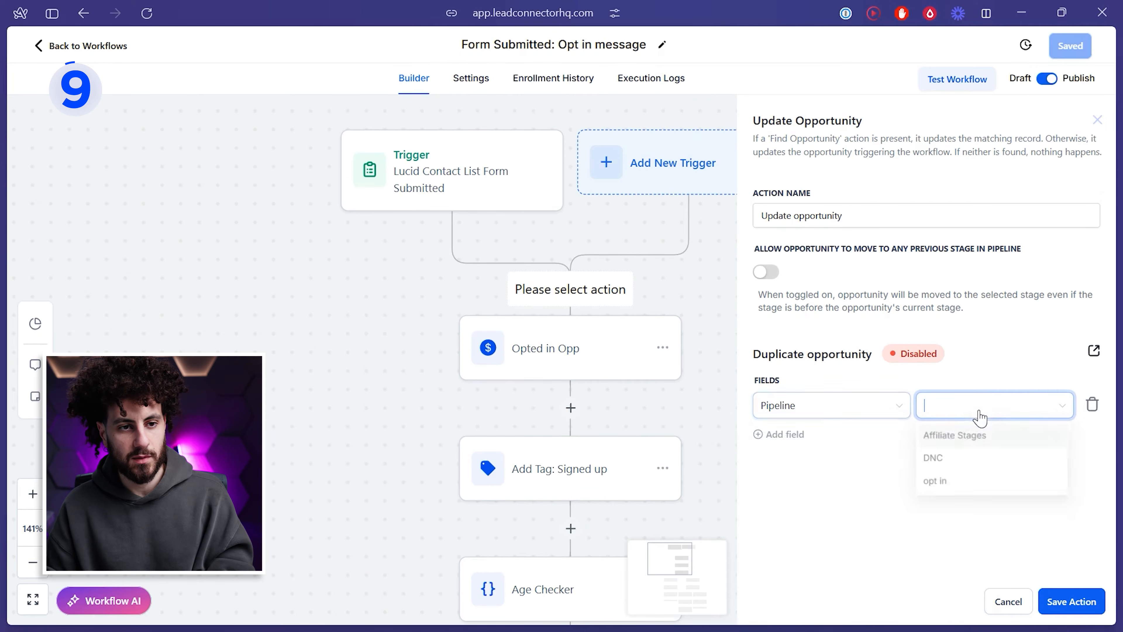
{"action": "left_click", "coordinate": [946, 479]}
Step: Add a Pipeline Stage field to the Update Opportunity action and choose a stage for it
{"action": "left_click", "coordinate": [782, 432]}
{"action": "left_click", "coordinate": [803, 459]}
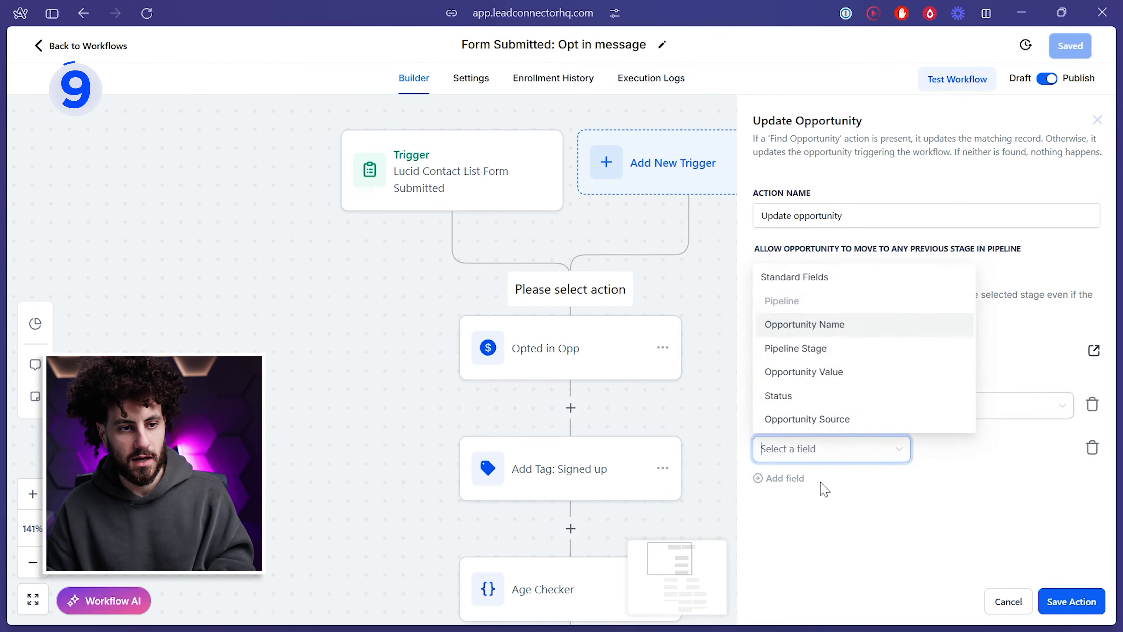
{"action": "left_click", "coordinate": [818, 354]}
{"action": "left_click", "coordinate": [948, 452]}
{"action": "left_click", "coordinate": [955, 506]}
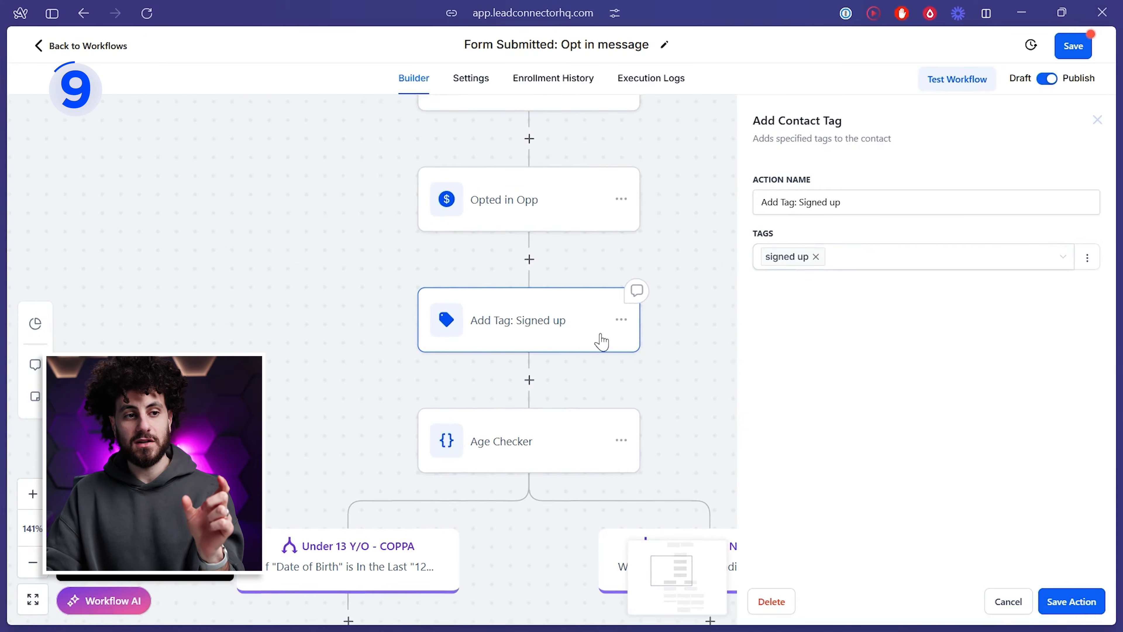
{"action": "left_click", "coordinate": [515, 256]}
{"action": "type", "text": "tag"}
{"action": "left_click", "coordinate": [810, 254]}
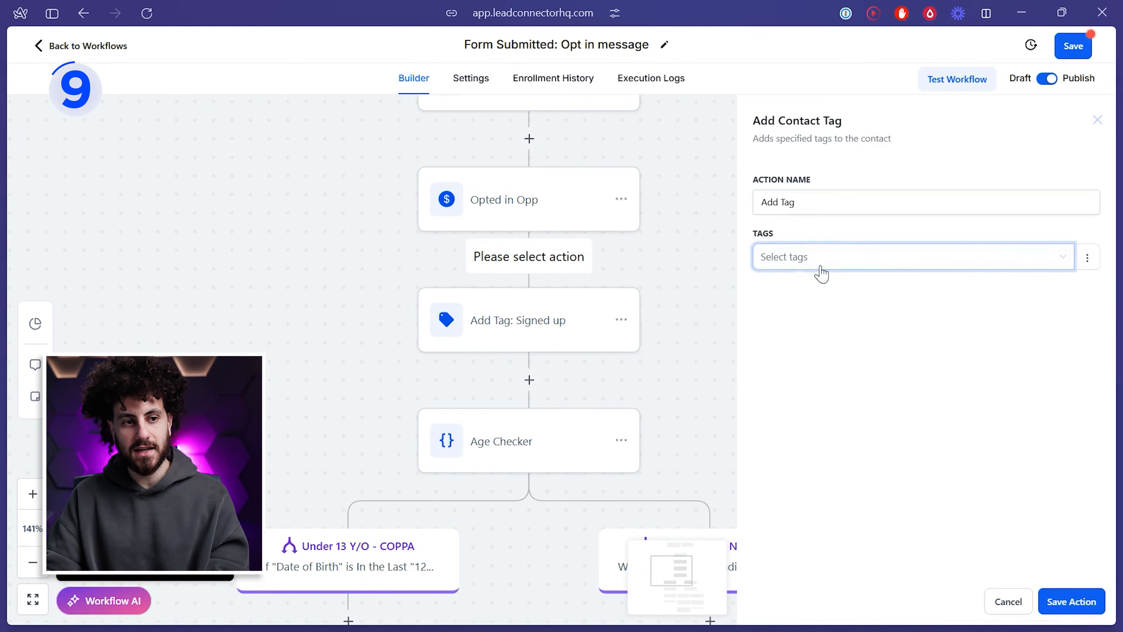
{"action": "left_click", "coordinate": [1010, 604]}
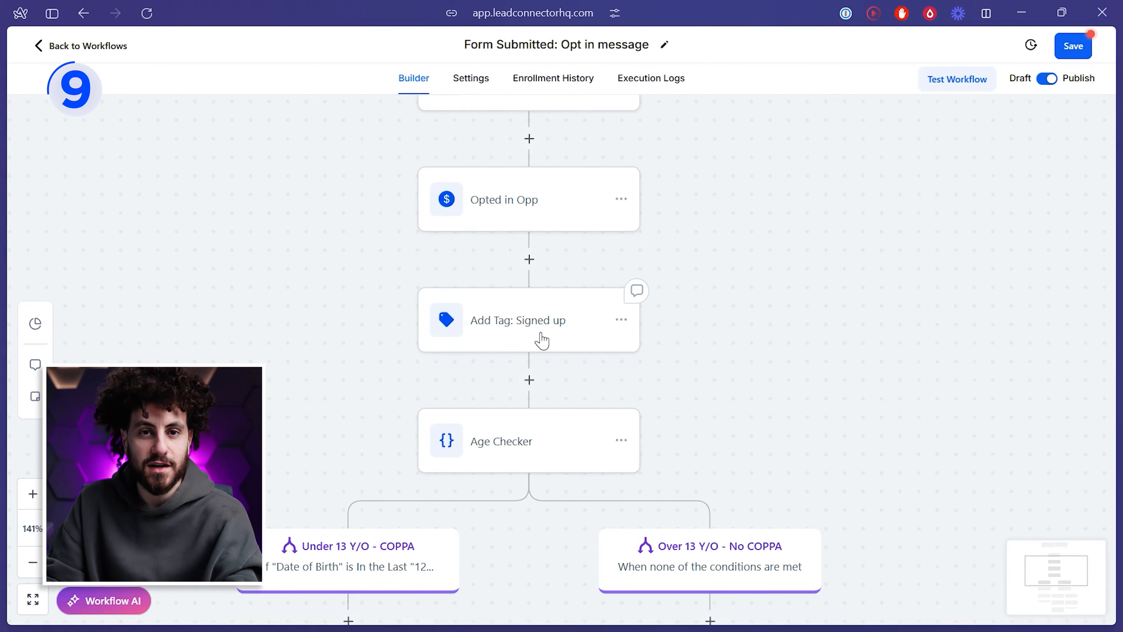
Step: Review the Age Checker condition's date-of-birth rule for the Under 13 Y/O - COPPA branch and close it without changes
{"action": "scroll", "coordinate": [532, 346], "scroll_direction": "down", "scroll_amount": 5}
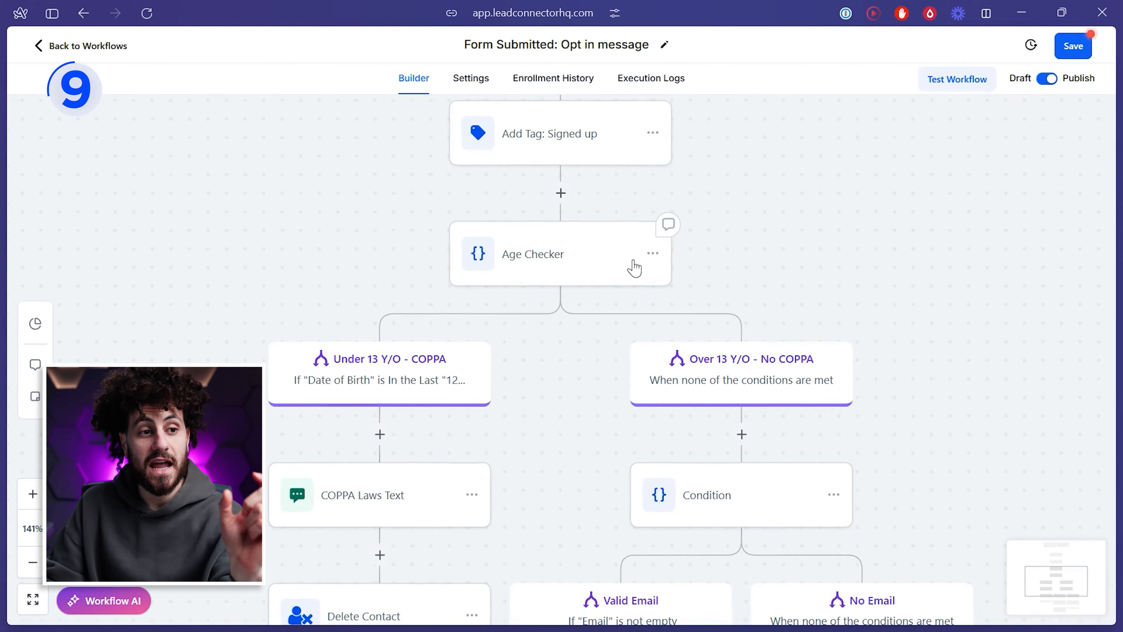
{"action": "scroll", "coordinate": [600, 272], "scroll_direction": "down", "scroll_amount": 2}
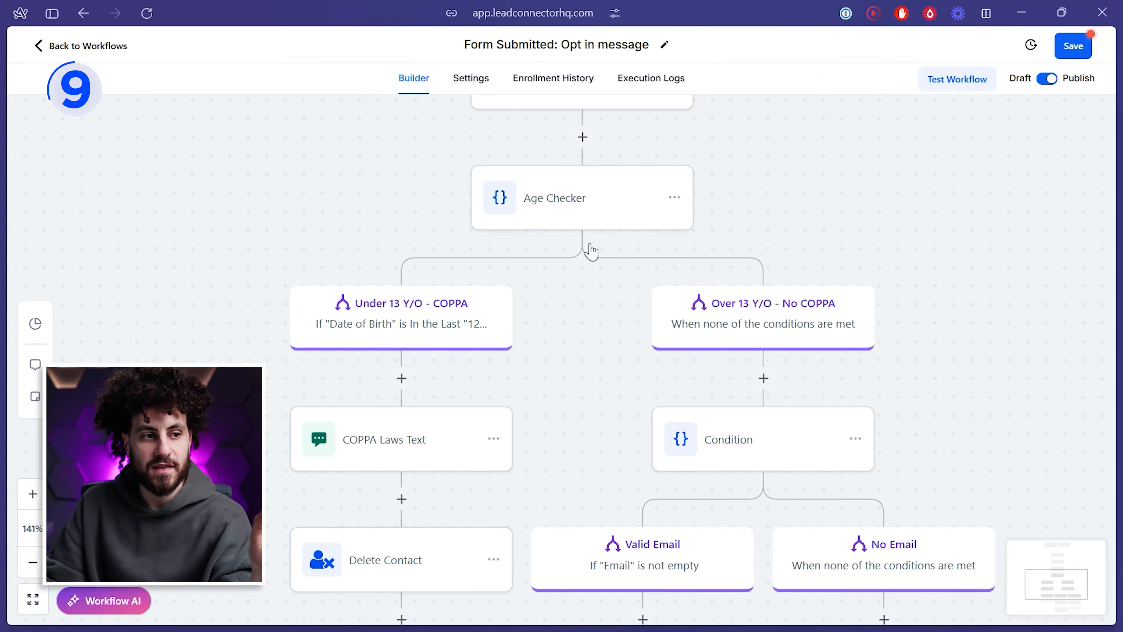
{"action": "left_click", "coordinate": [554, 220]}
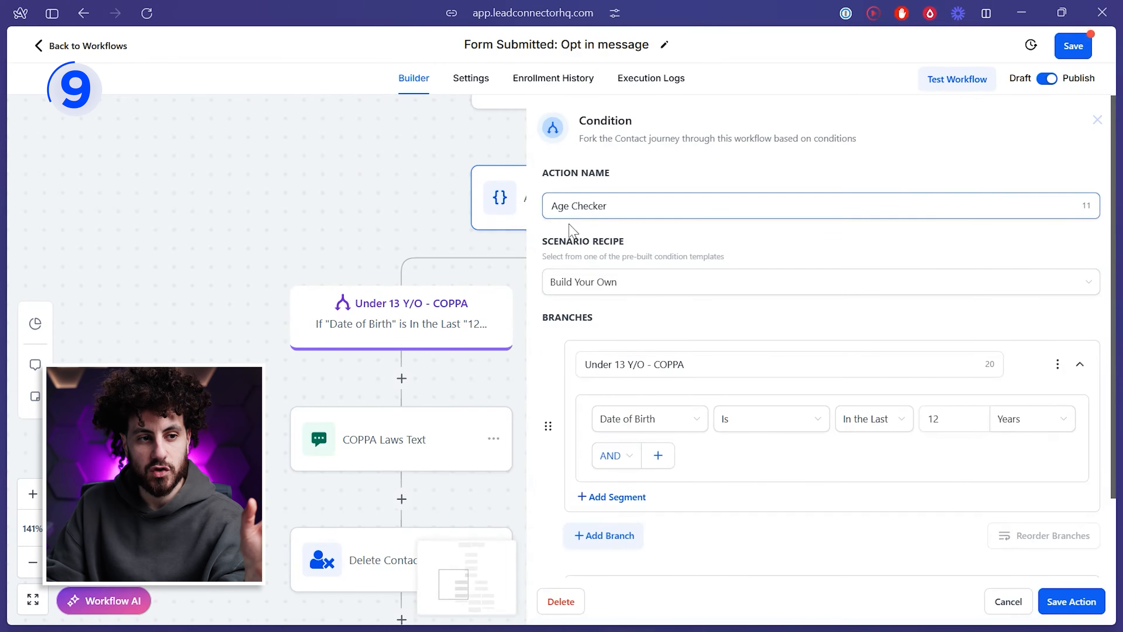
{"action": "left_click", "coordinate": [1001, 602]}
{"action": "left_click", "coordinate": [575, 217]}
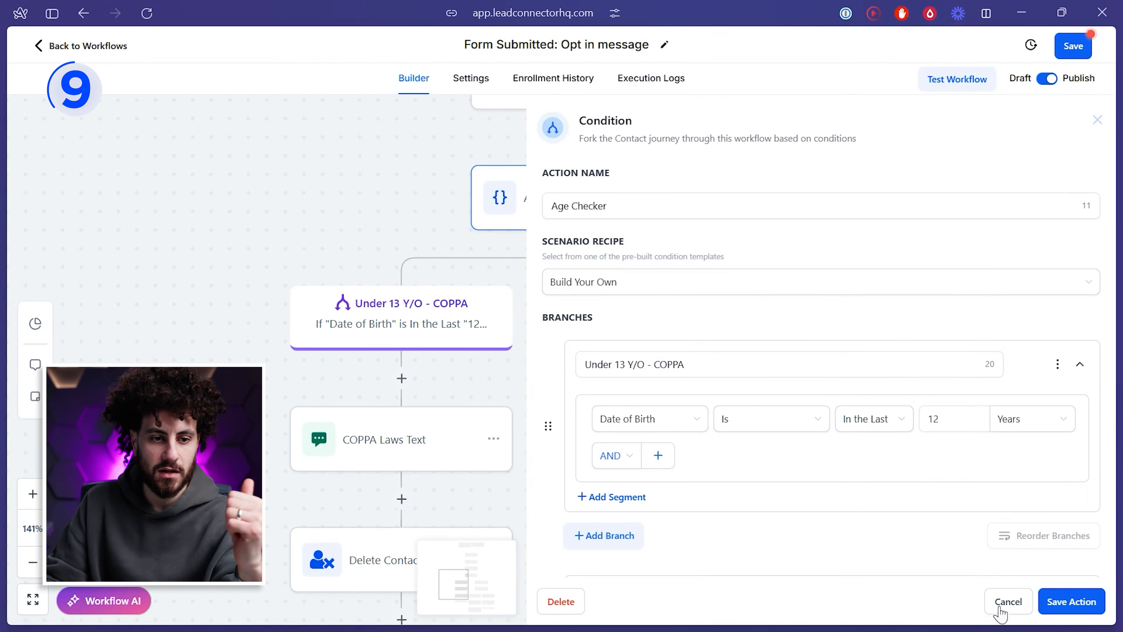
{"action": "left_click", "coordinate": [1007, 601]}
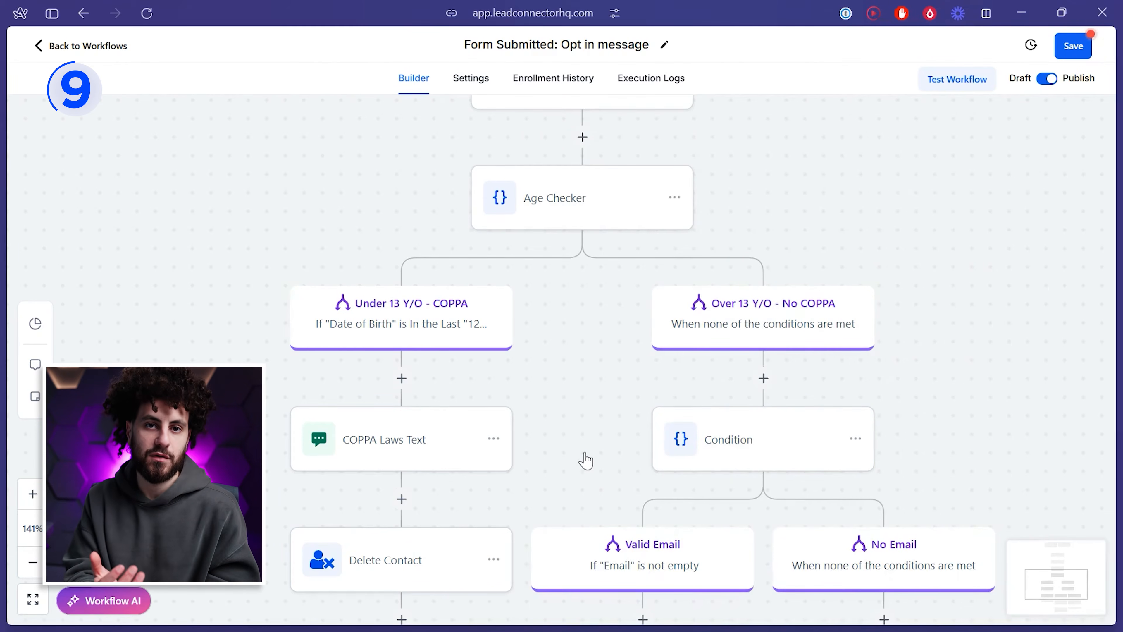
Step: Read the COPPA Laws Text SMS and check the Delete Contact action below it, closing both without changes
{"action": "scroll", "coordinate": [559, 368], "scroll_direction": "down", "scroll_amount": 1}
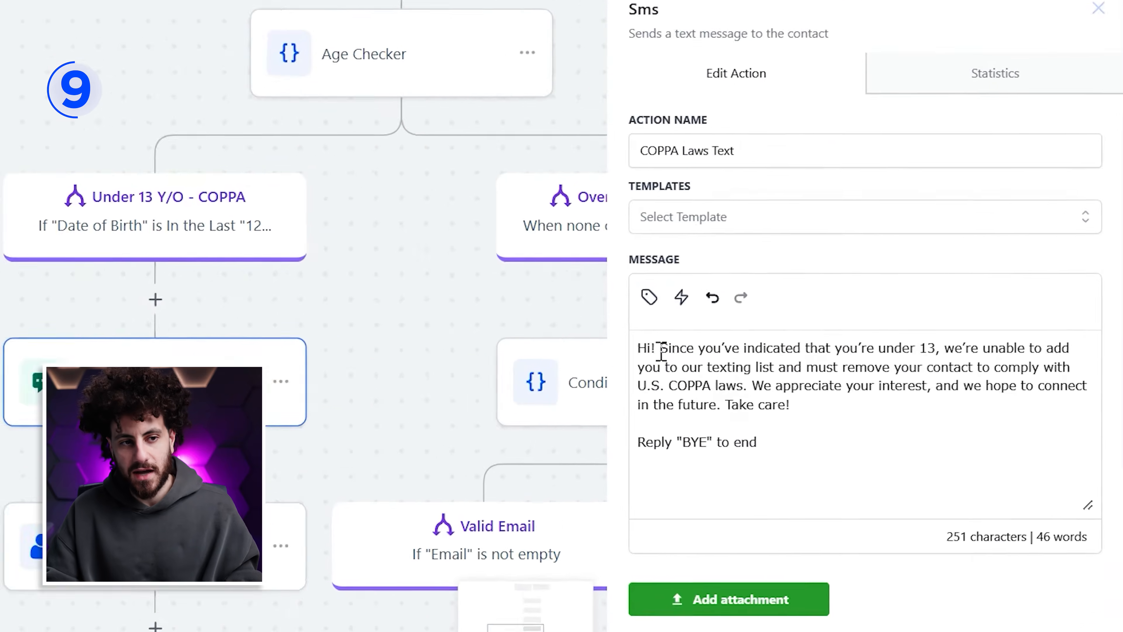
{"action": "left_click_drag", "start_coordinate": [776, 330], "coordinate": [851, 329]}
{"action": "left_click_drag", "start_coordinate": [532, 310], "coordinate": [684, 366]}
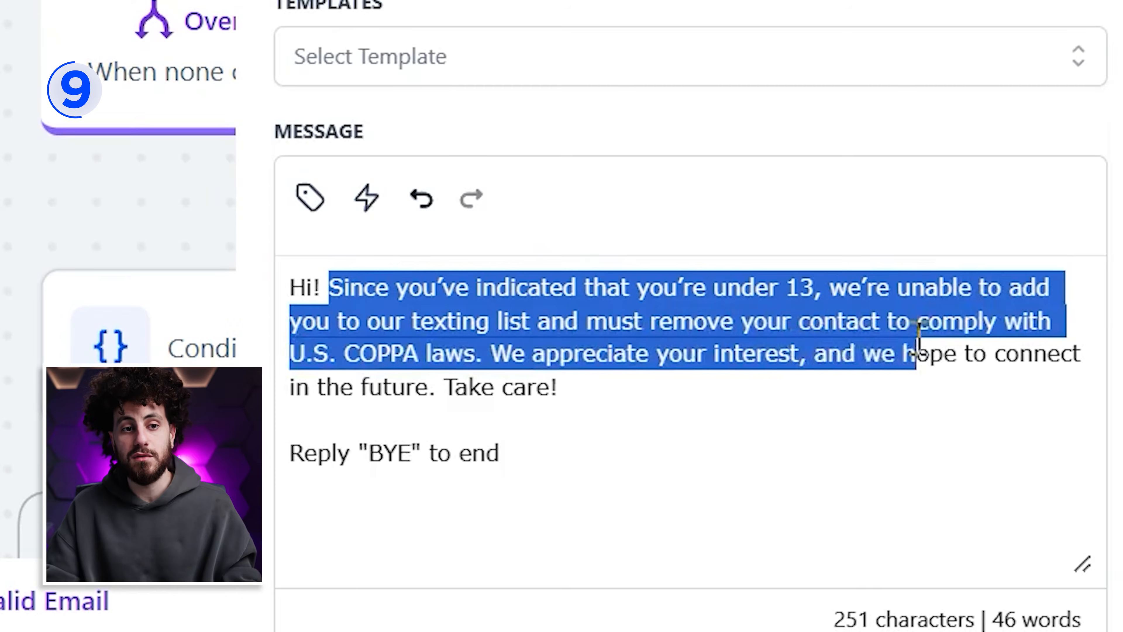
{"action": "left_click", "coordinate": [577, 477]}
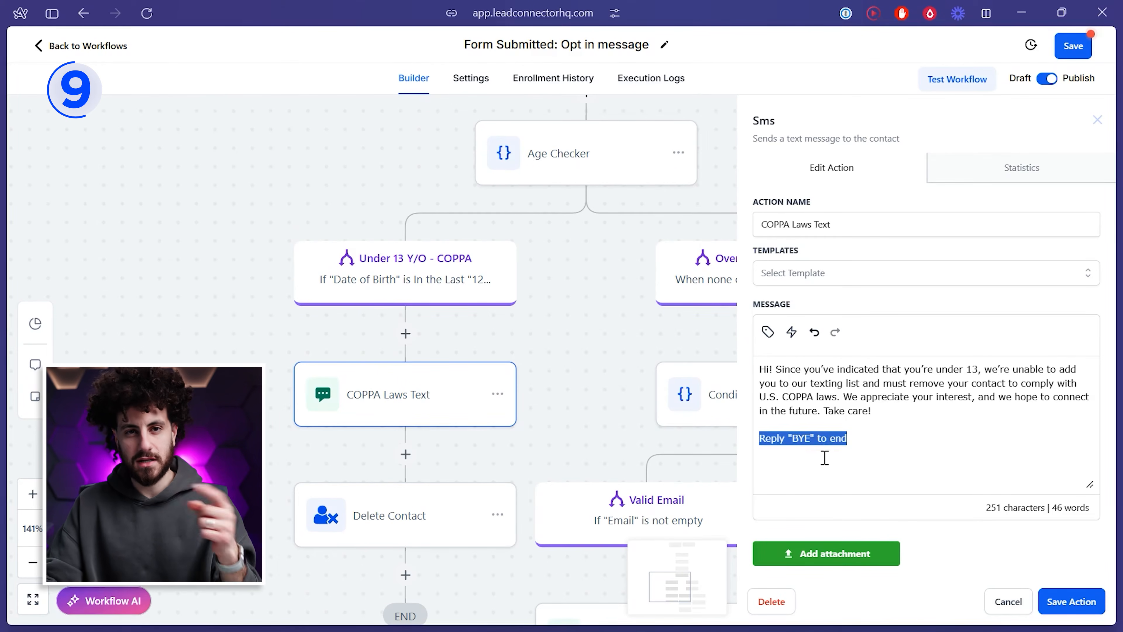
{"action": "left_click", "coordinate": [1006, 609]}
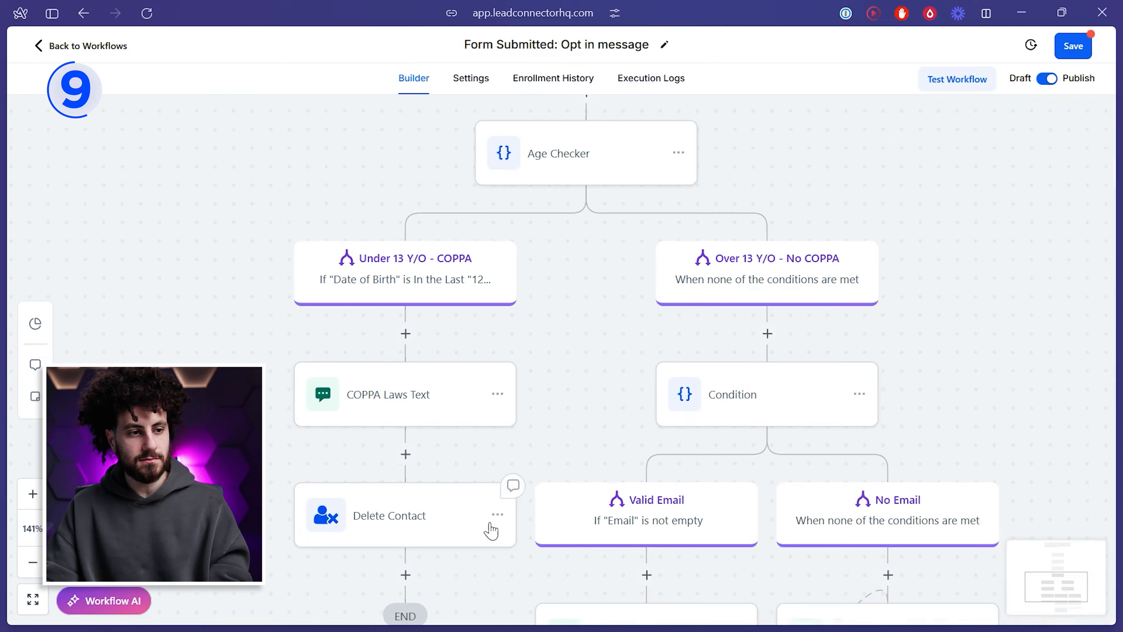
{"action": "left_click", "coordinate": [420, 528]}
{"action": "left_click", "coordinate": [998, 613]}
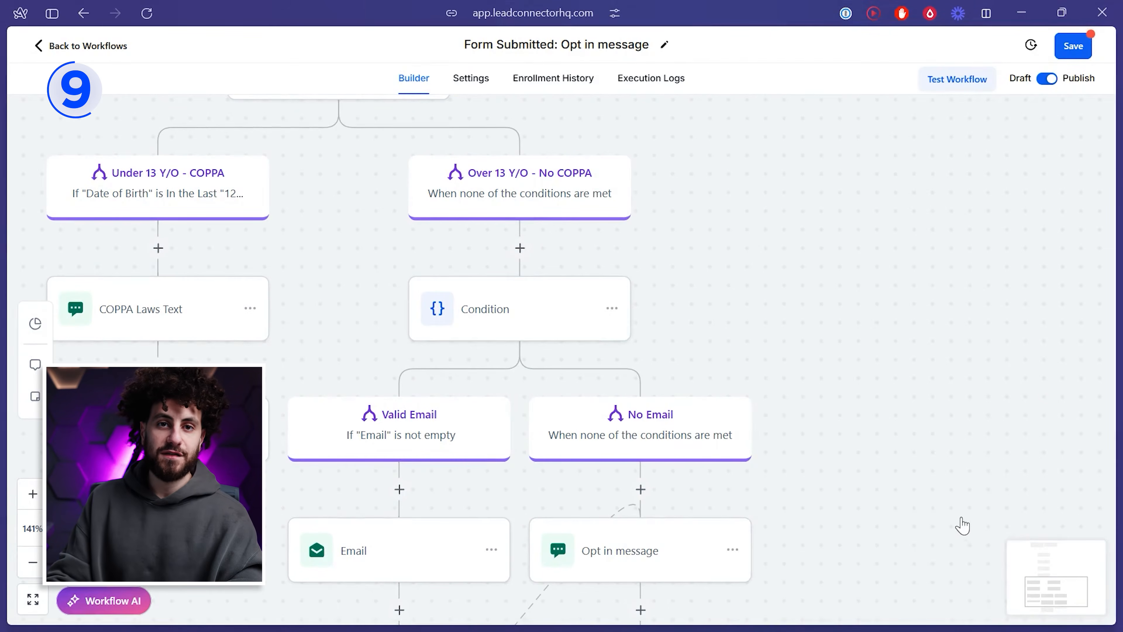
Step: Re-select Email Is not empty as the Condition action's Valid Email branch rule and discard the edit
{"action": "left_click", "coordinate": [528, 319]}
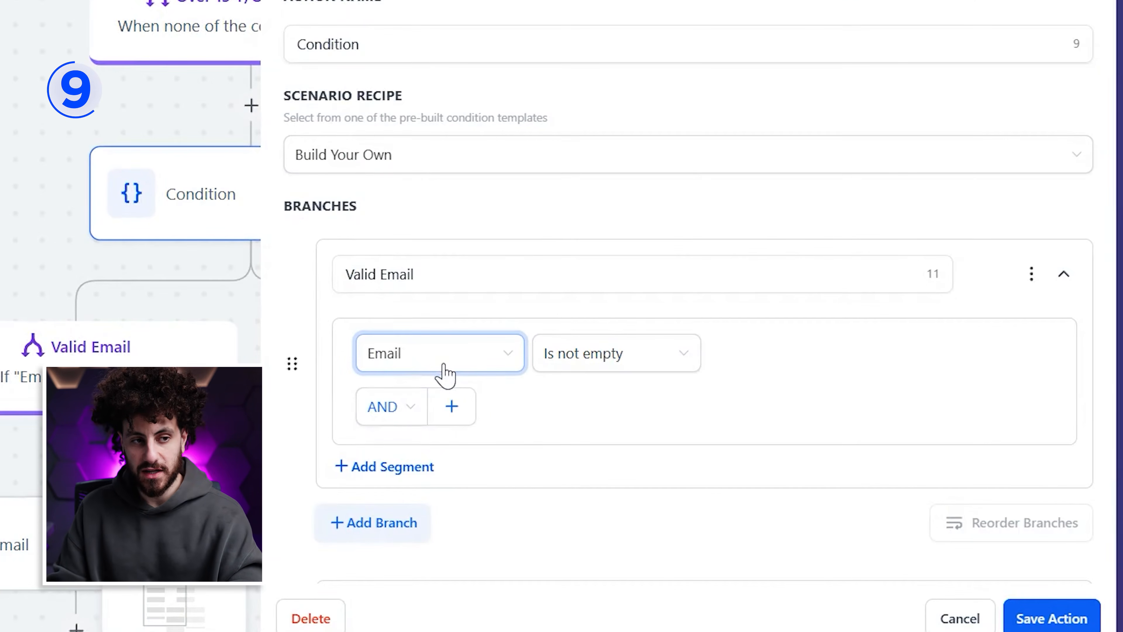
{"action": "left_click", "coordinate": [446, 375]}
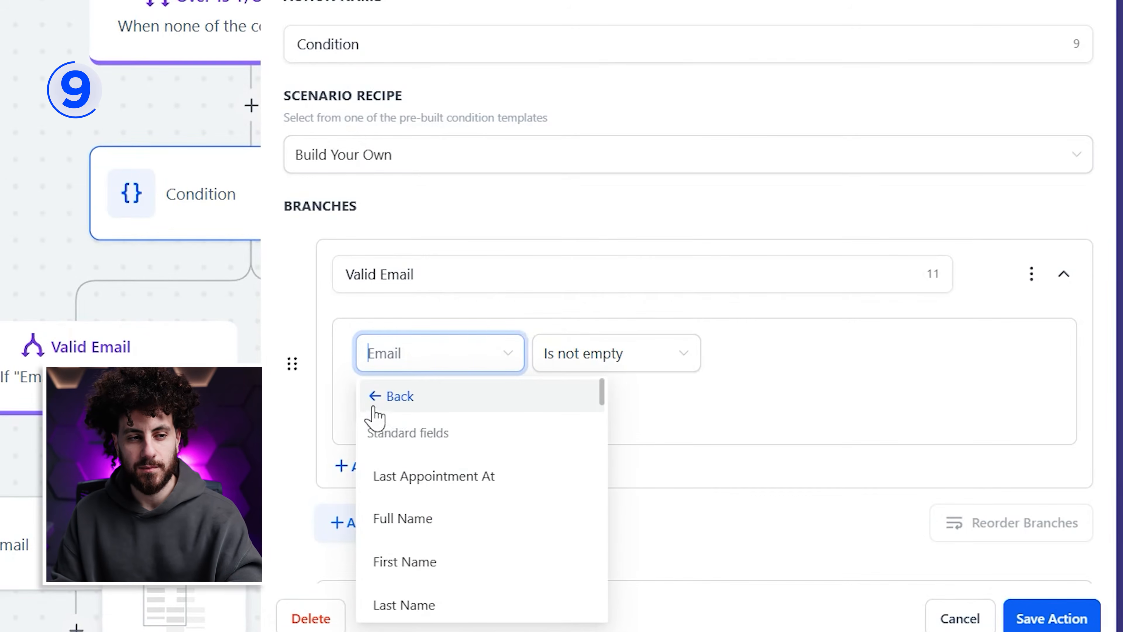
{"action": "left_click", "coordinate": [378, 398]}
{"action": "left_click", "coordinate": [438, 442]}
{"action": "scroll", "coordinate": [486, 508], "scroll_direction": "down", "scroll_amount": 4}
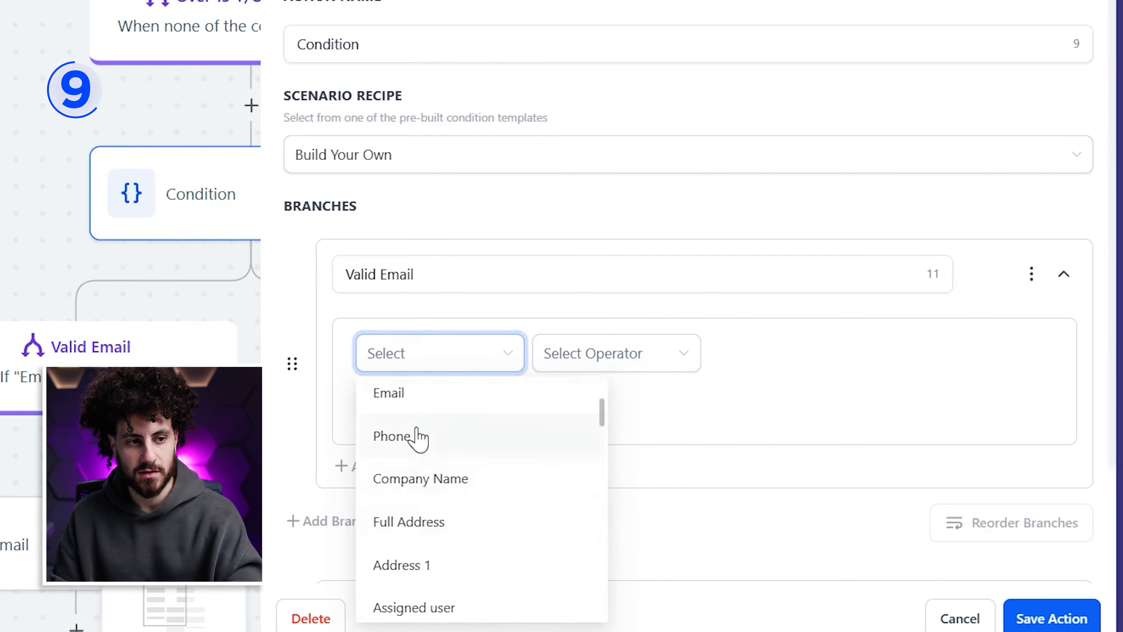
{"action": "left_click", "coordinate": [411, 418]}
{"action": "left_click", "coordinate": [570, 361]}
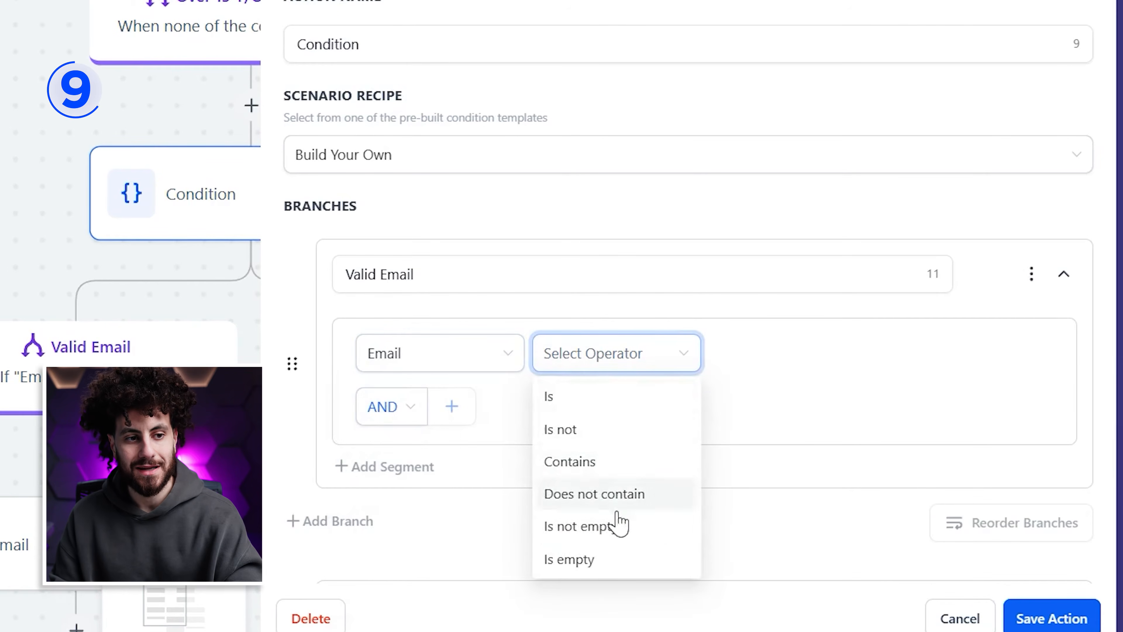
{"action": "left_click", "coordinate": [595, 531]}
{"action": "left_click", "coordinate": [949, 622]}
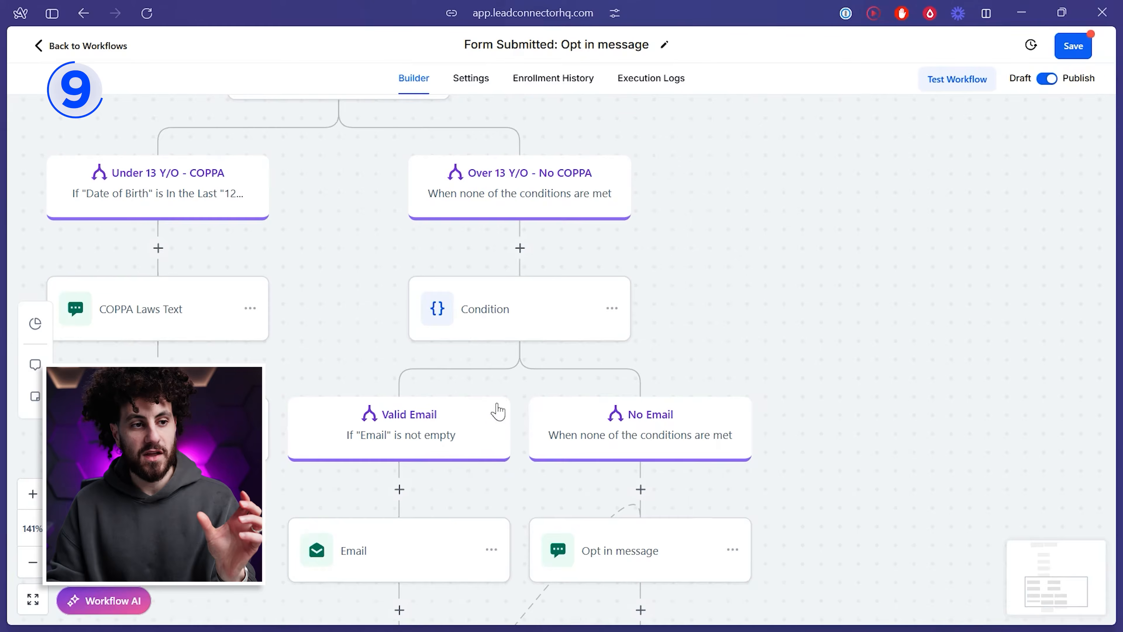
Step: Read the Email action's subject and message on the Valid Email branch, highlighting the main paragraph, and close it without changes
{"action": "scroll", "coordinate": [497, 409], "scroll_direction": "down", "scroll_amount": 5}
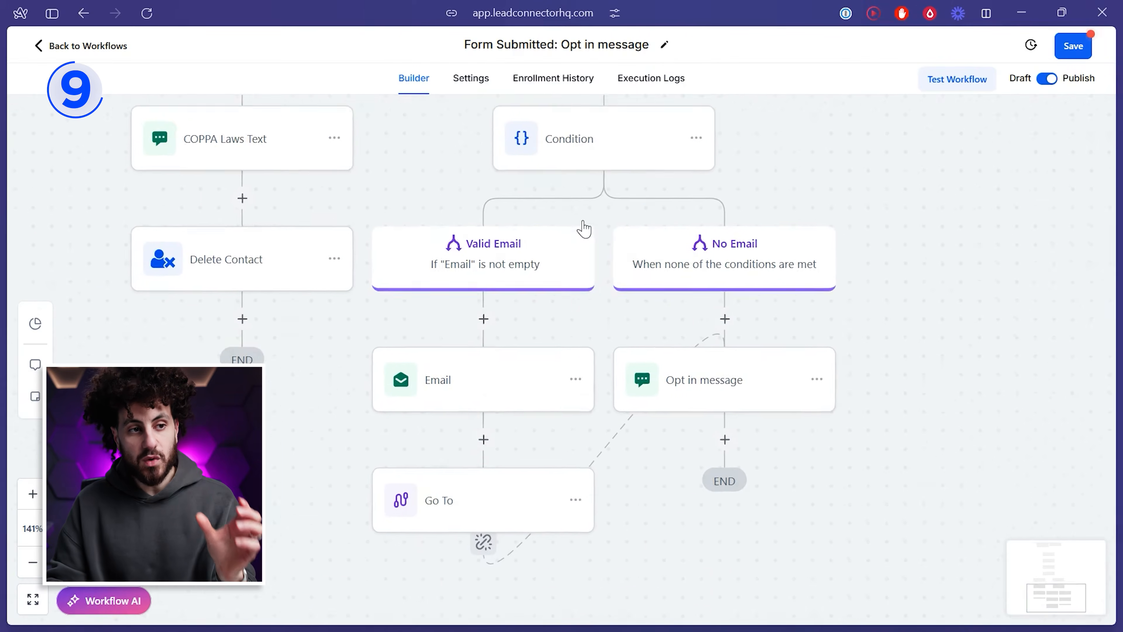
{"action": "left_click", "coordinate": [494, 370]}
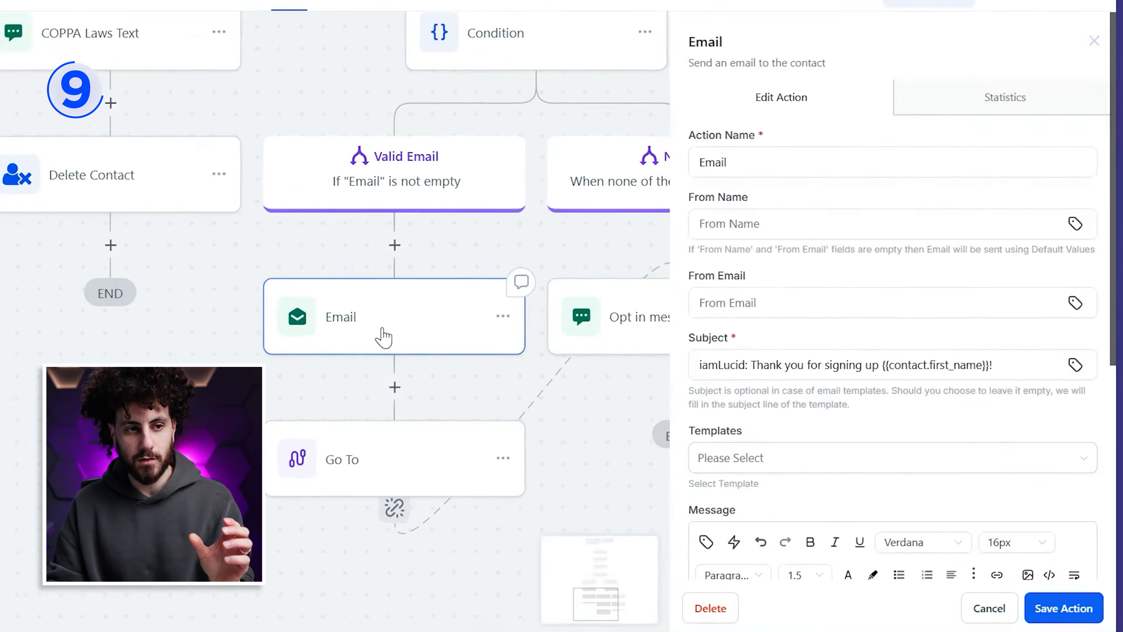
{"action": "scroll", "coordinate": [892, 421], "scroll_direction": "down", "scroll_amount": 3}
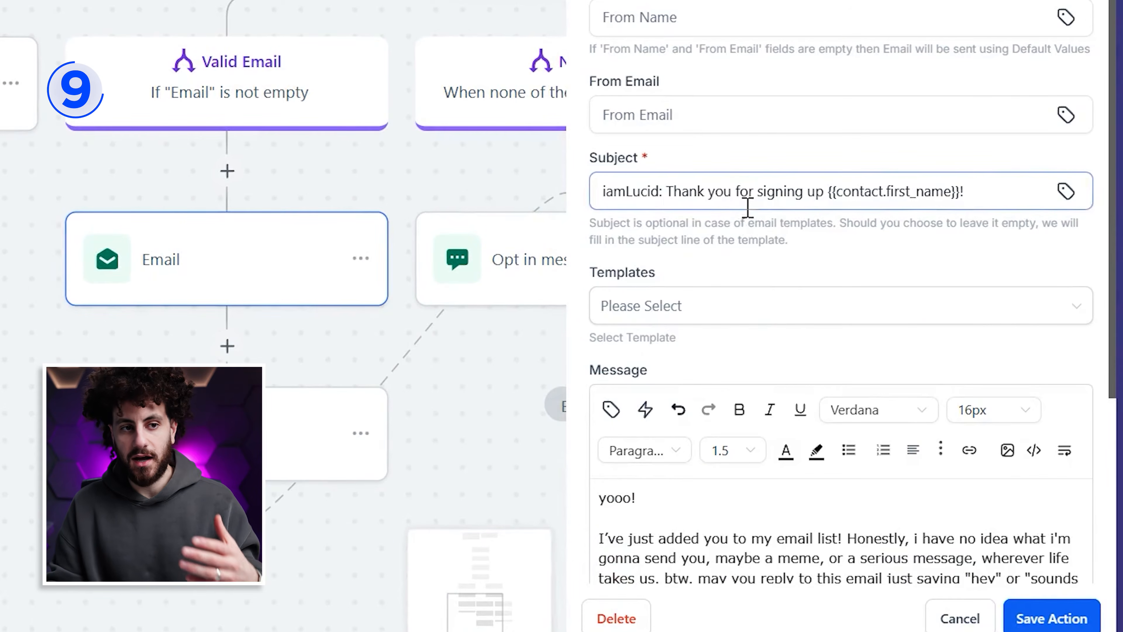
{"action": "scroll", "coordinate": [755, 244], "scroll_direction": "down", "scroll_amount": 5}
{"action": "left_click_drag", "start_coordinate": [622, 283], "coordinate": [988, 364]}
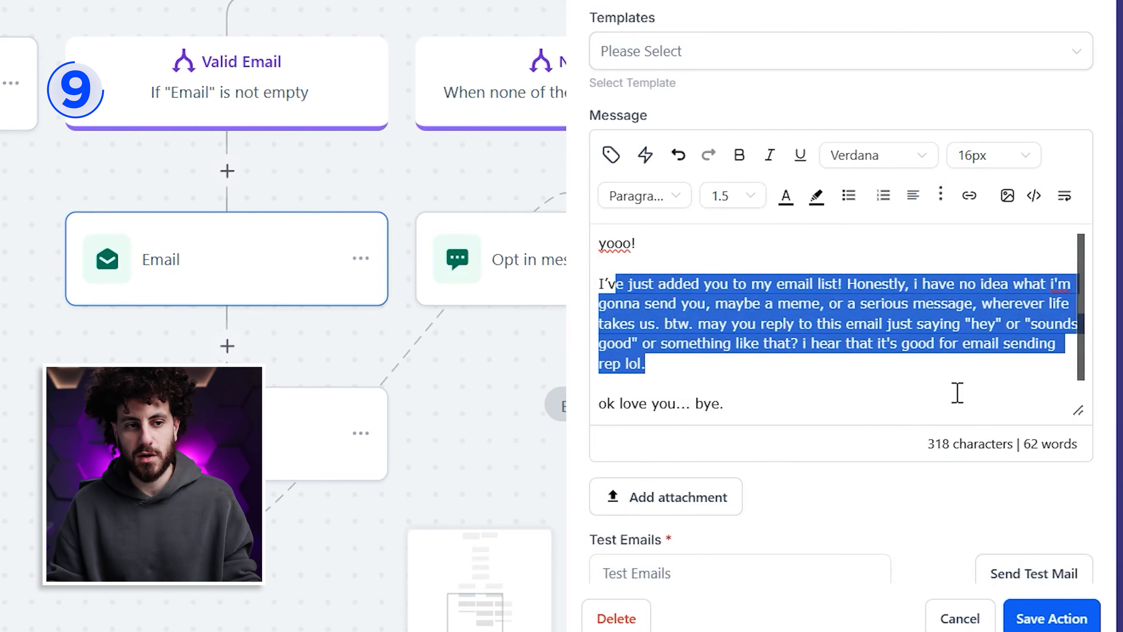
{"action": "left_click", "coordinate": [797, 379]}
{"action": "left_click_drag", "start_coordinate": [772, 308], "coordinate": [857, 396]}
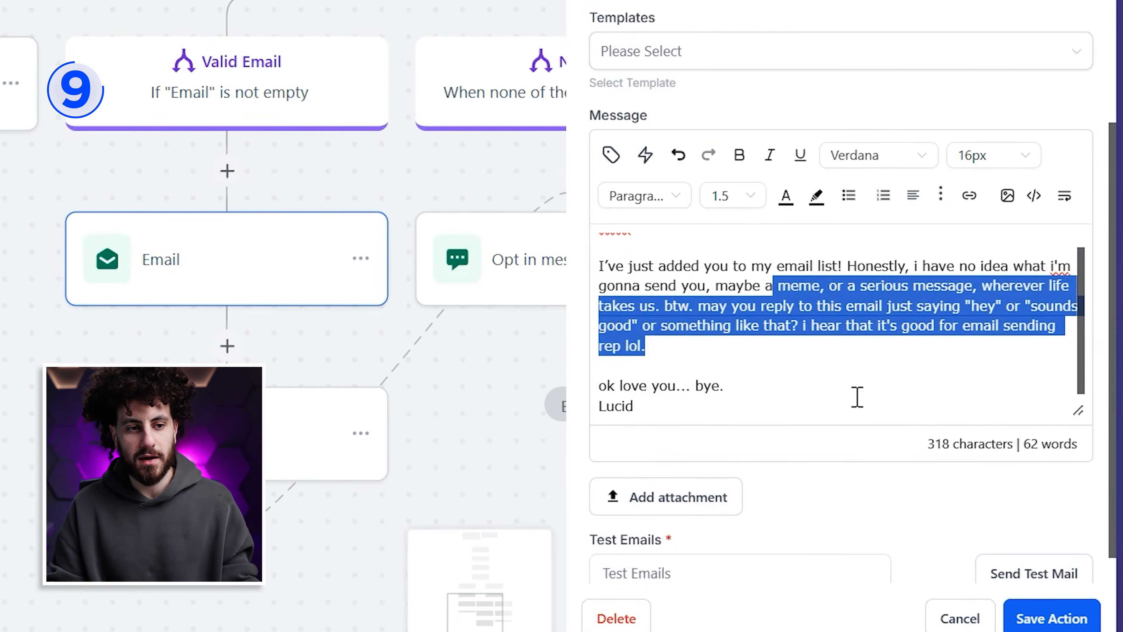
{"action": "left_click", "coordinate": [992, 613]}
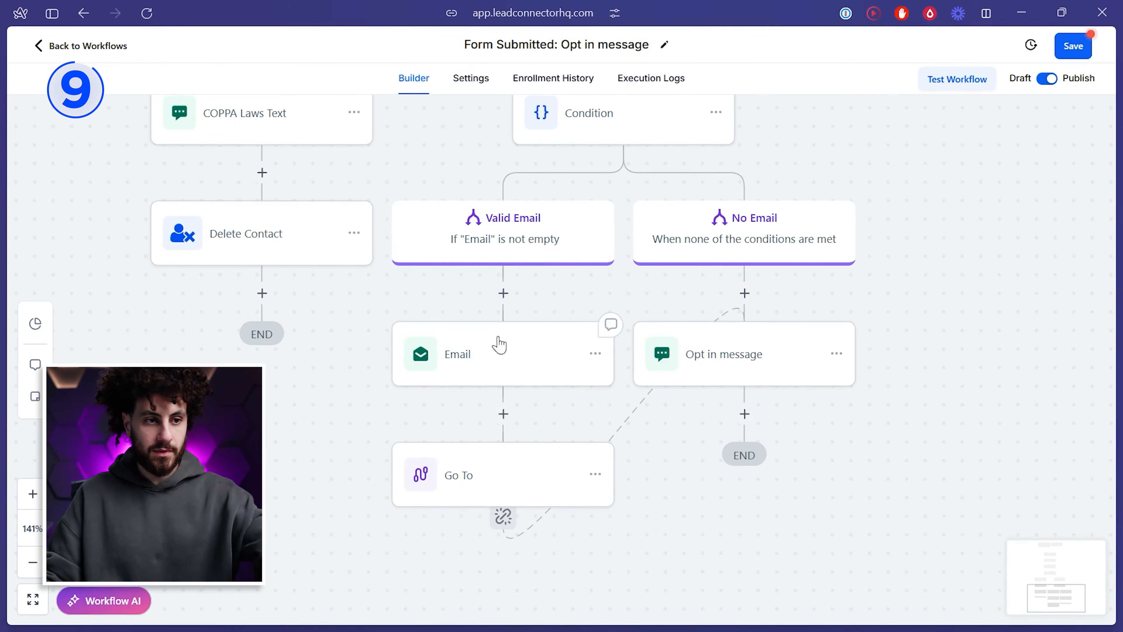
Step: Read the Opt in message SMS on the No Email branch and close it without changes
{"action": "left_click", "coordinate": [742, 366]}
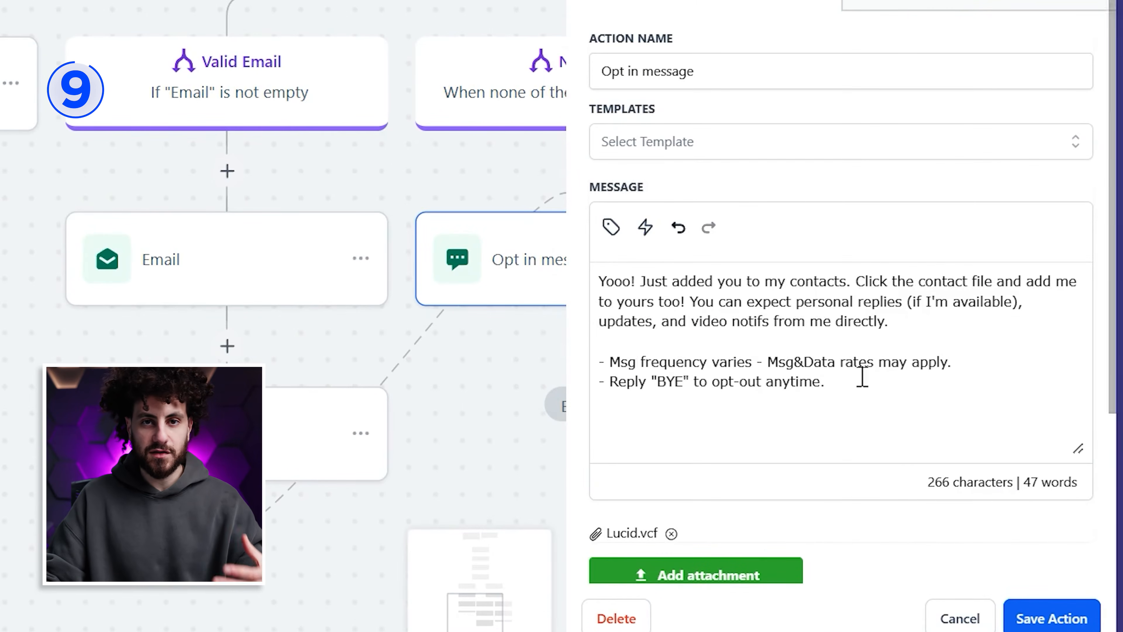
{"action": "left_click", "coordinate": [968, 617]}
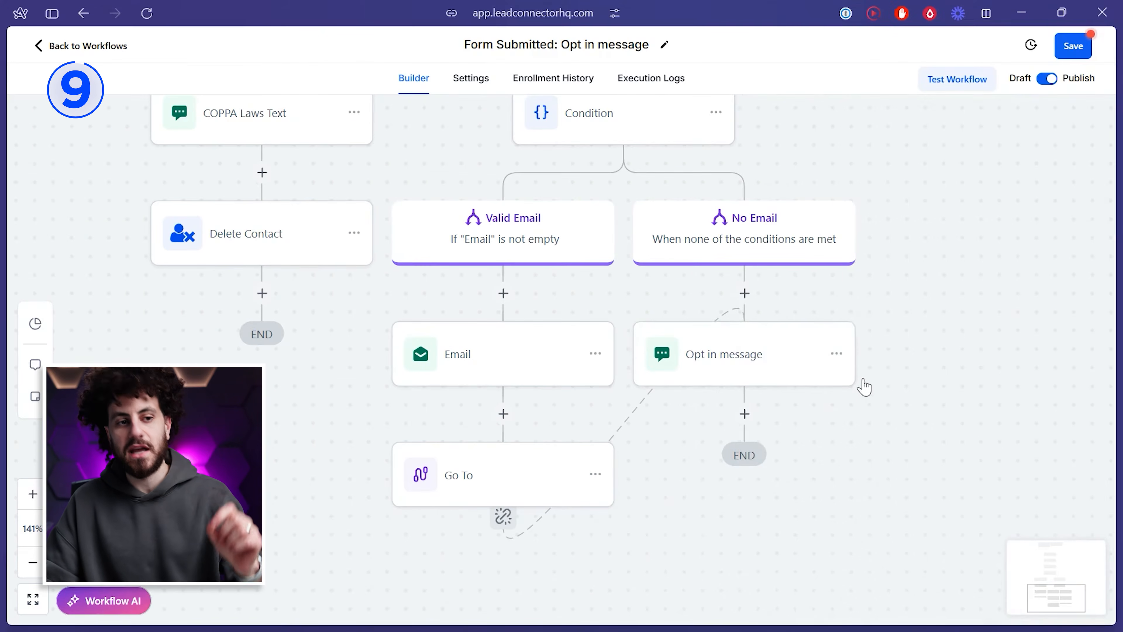
{"action": "left_click_drag", "start_coordinate": [640, 261], "coordinate": [636, 321]}
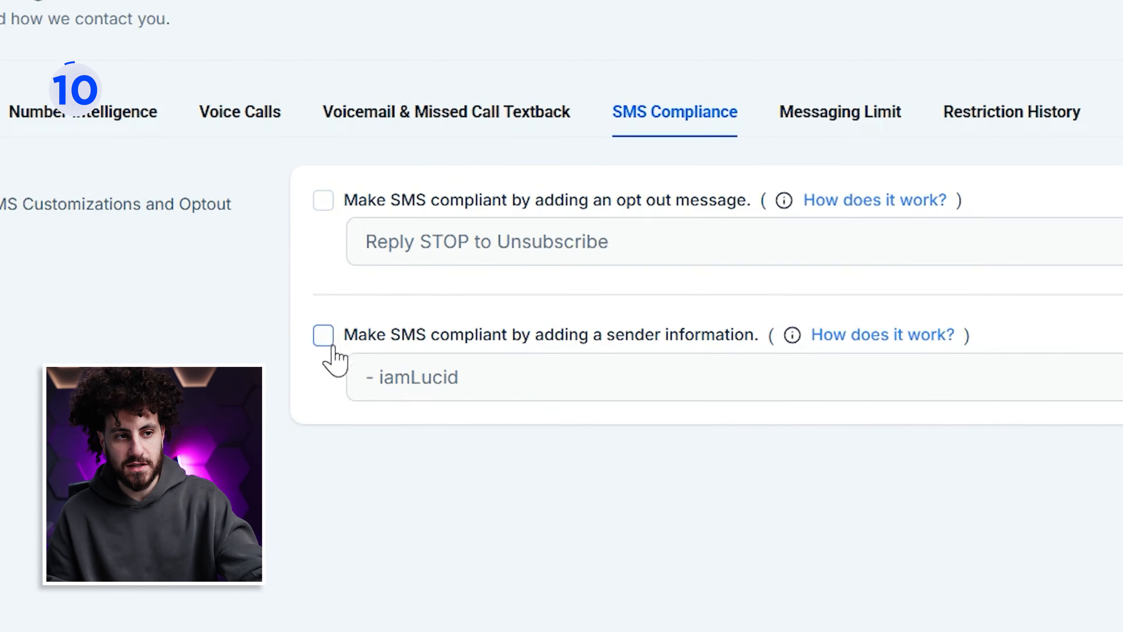
Step: Highlight the sender information and opt out message options in the SMS Compliance settings
{"action": "left_click_drag", "start_coordinate": [715, 337], "coordinate": [648, 340]}
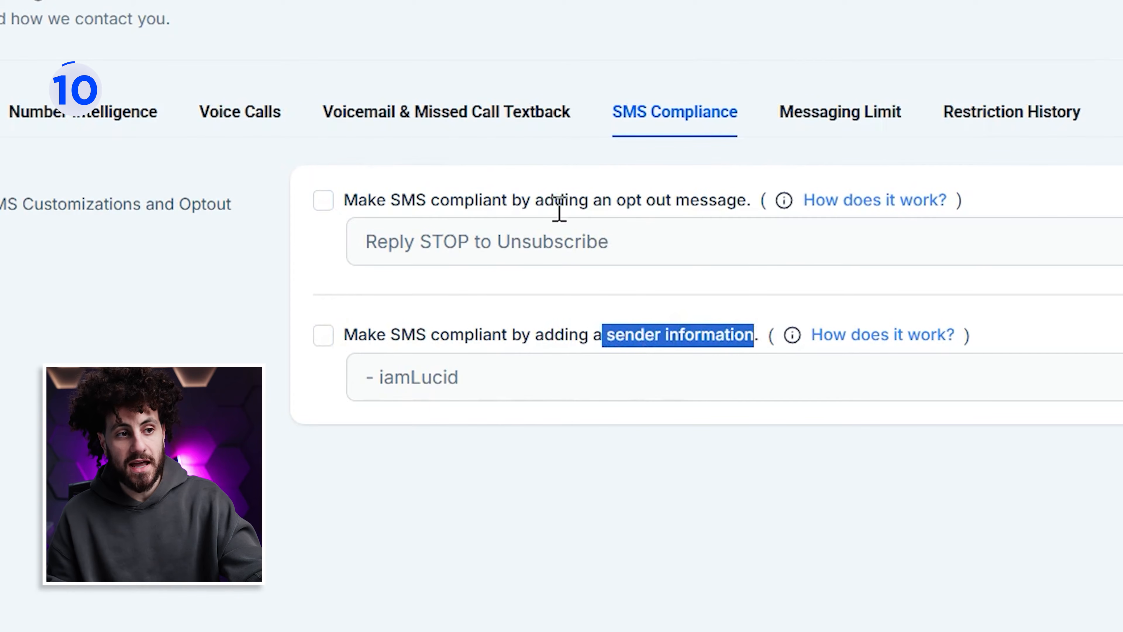
{"action": "left_click_drag", "start_coordinate": [435, 202], "coordinate": [753, 203]}
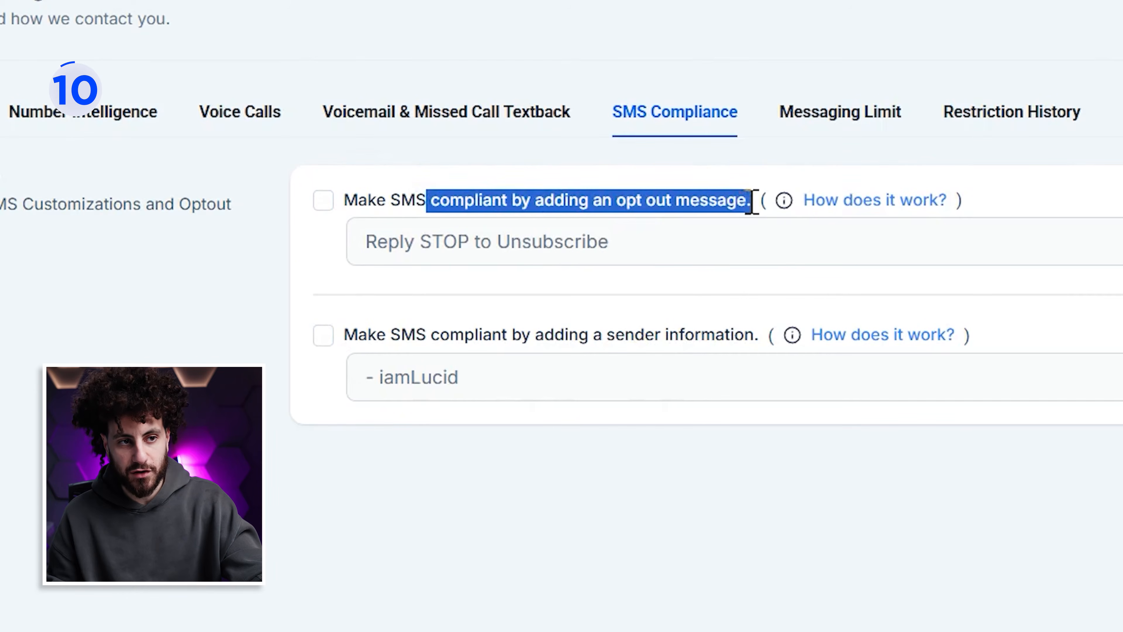
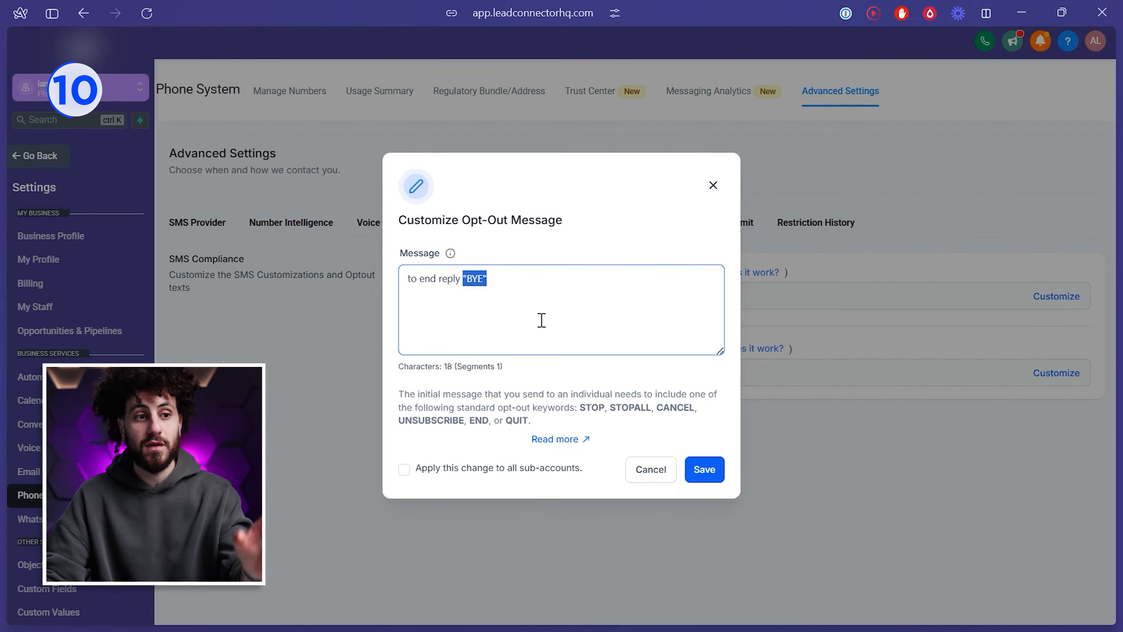
Step: Try replacing the word "end" with "opt out" in the custom opt-out message
{"action": "triple_click", "coordinate": [557, 285]}
{"action": "left_click", "coordinate": [556, 283]}
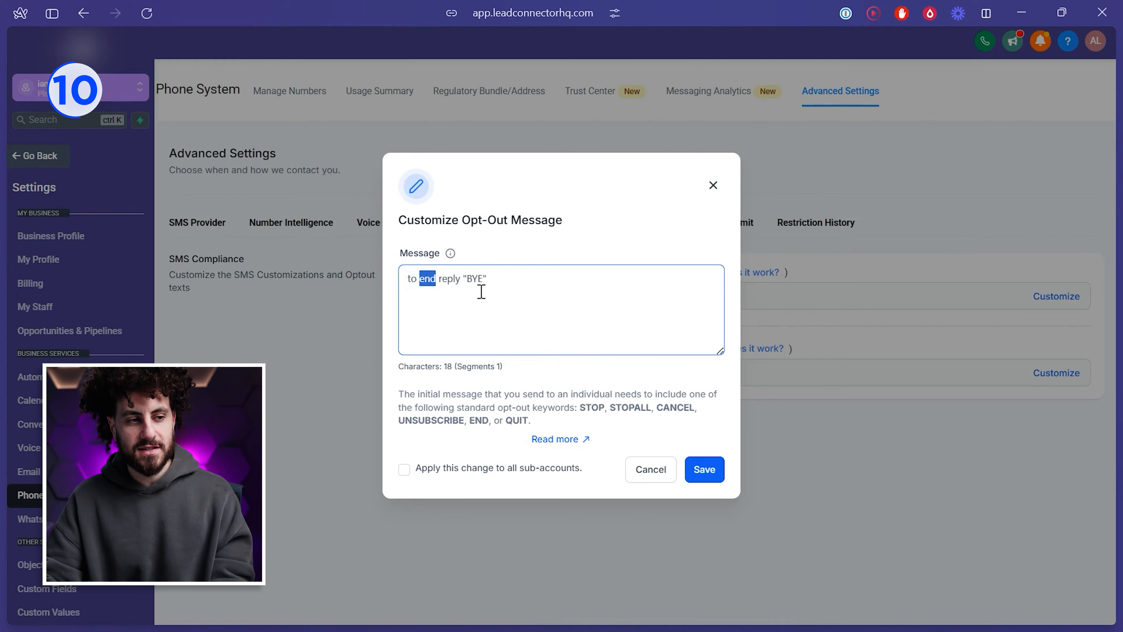
{"action": "key", "text": "BackSpace"}
{"action": "type", "text": "opt out"}
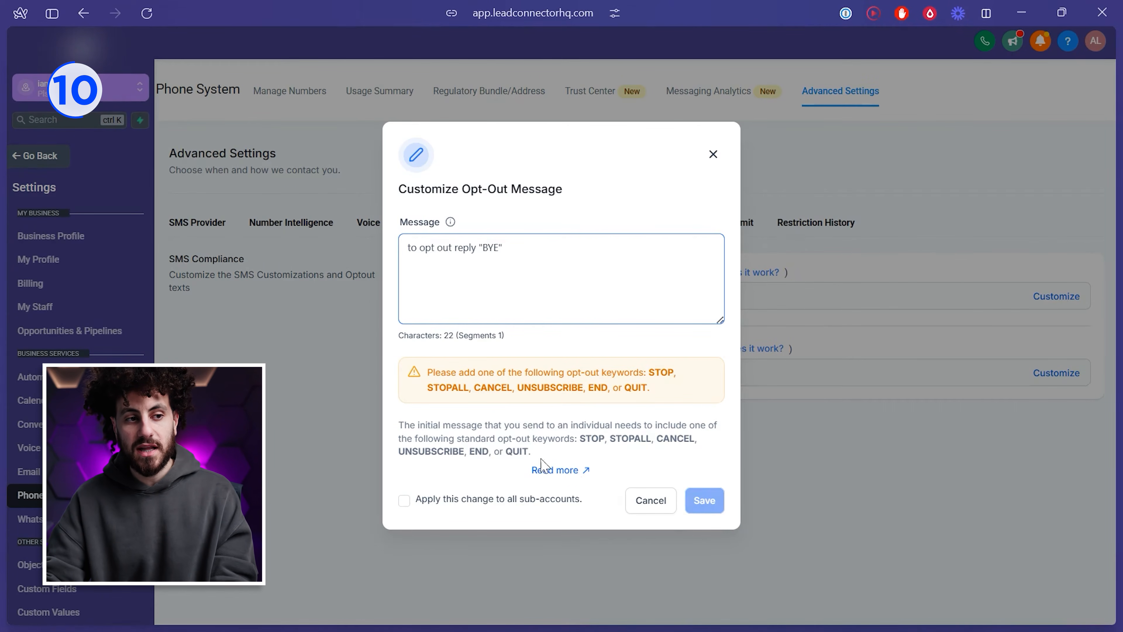
Step: Try the keywords end, stop and cancel in the opt-out message, discard the edit, and highlight the sender information option
{"action": "key", "text": "BackSpace"}
{"action": "key", "text": "BackSpace"}
{"action": "key", "text": "BackSpace"}
{"action": "key", "text": "BackSpace"}
{"action": "type", "text": "end"}
{"action": "key", "text": "BackSpace"}
{"action": "key", "text": "BackSpace"}
{"action": "key", "text": "BackSpace"}
{"action": "type", "text": "stop"}
{"action": "key", "text": "BackSpace"}
{"action": "key", "text": "BackSpace"}
{"action": "key", "text": "BackSpace"}
{"action": "type", "text": "cancel"}
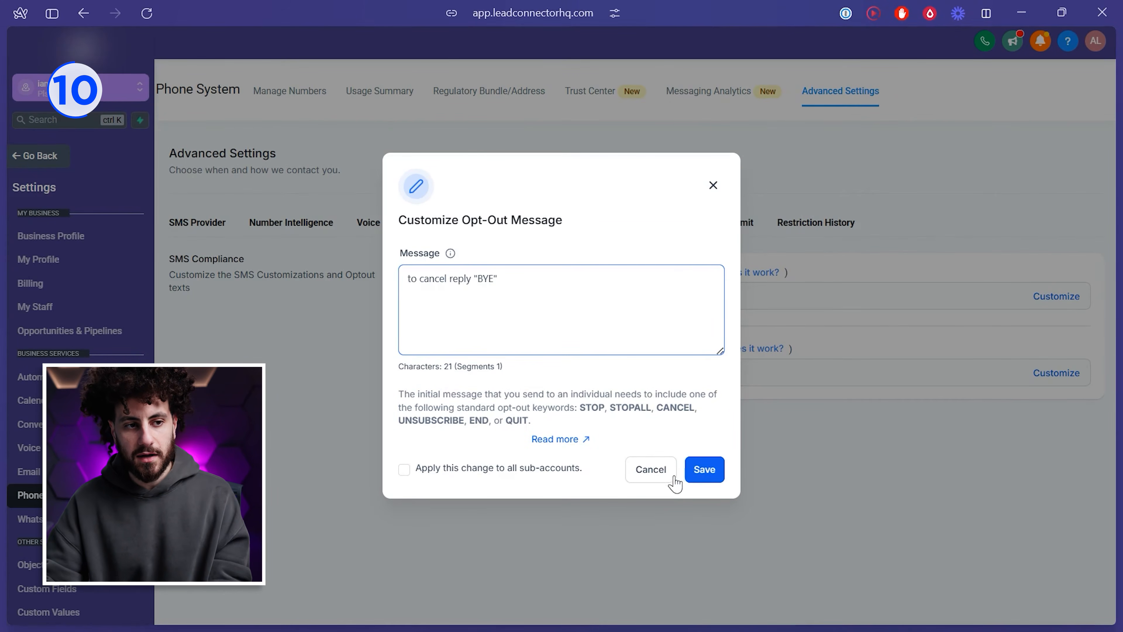
{"action": "left_click", "coordinate": [658, 473]}
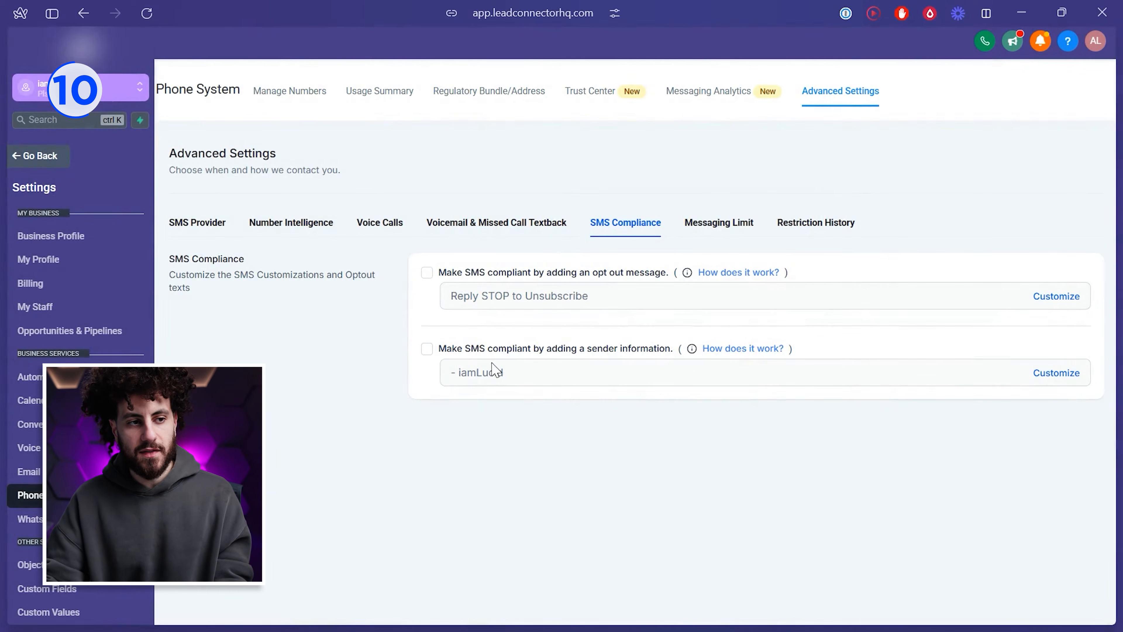
{"action": "left_click_drag", "start_coordinate": [471, 347], "coordinate": [657, 349]}
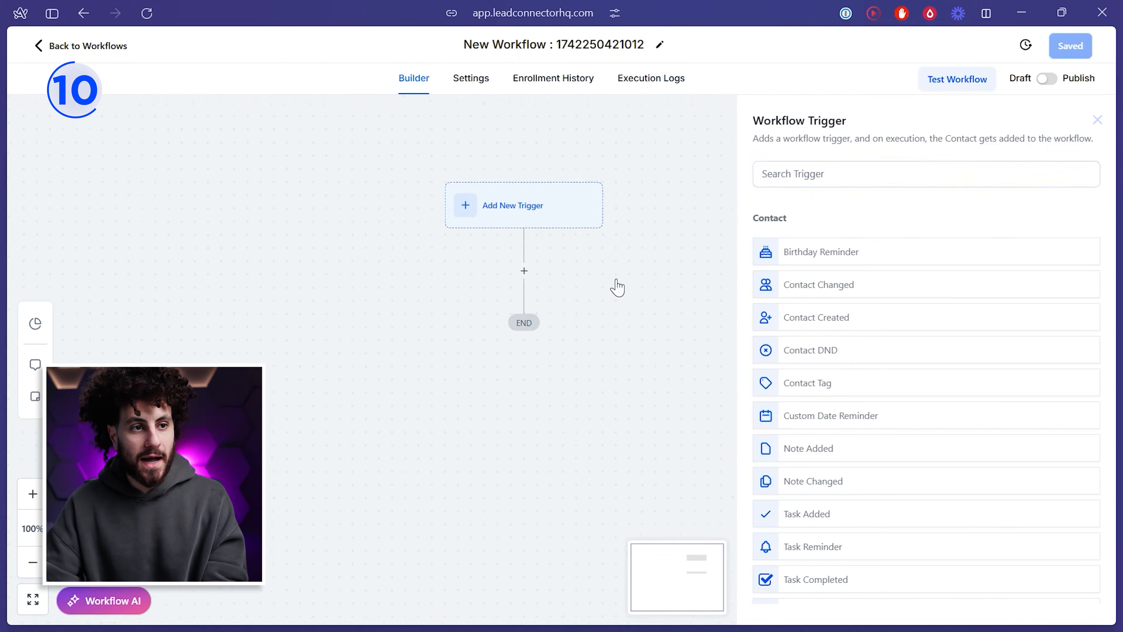
Step: Search the triggers for replies and choose Customer Replied as the new workflow's trigger
{"action": "left_click", "coordinate": [33, 493]}
{"action": "left_click", "coordinate": [33, 493]}
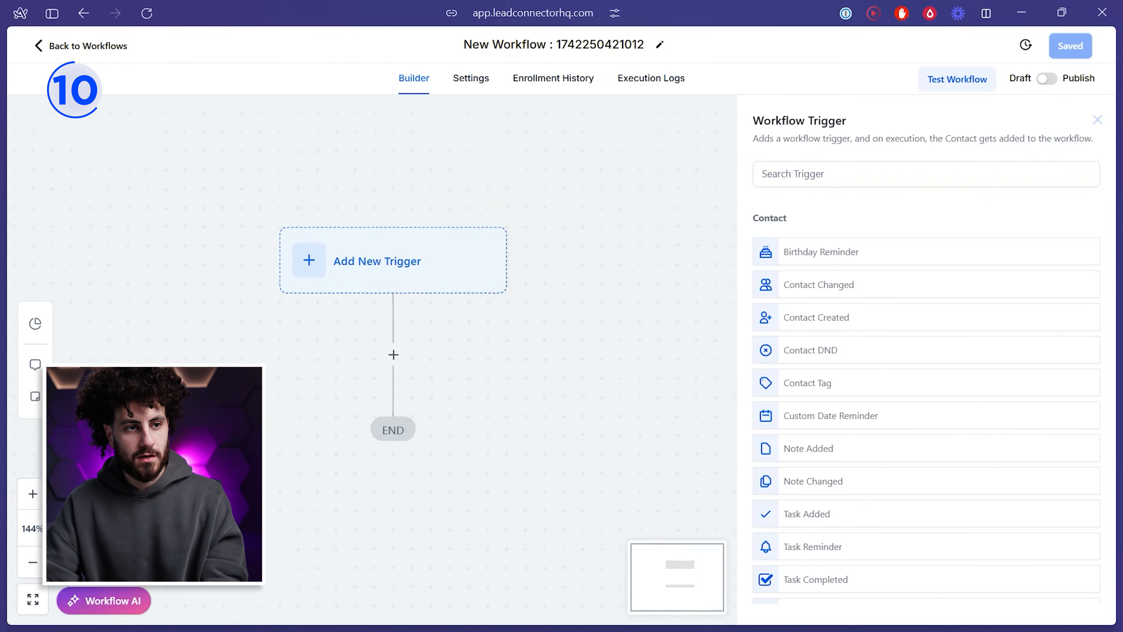
{"action": "left_click", "coordinate": [857, 180]}
{"action": "type", "text": "repluie"}
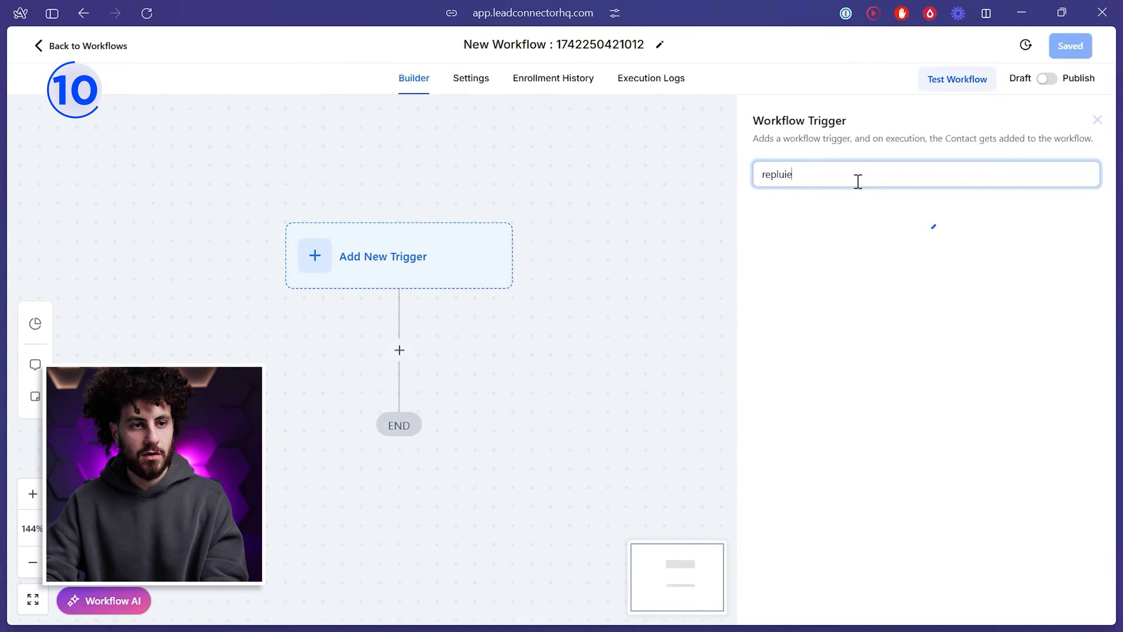
{"action": "key", "text": "BackSpace"}
{"action": "type", "text": "i"}
{"action": "left_click", "coordinate": [831, 252]}
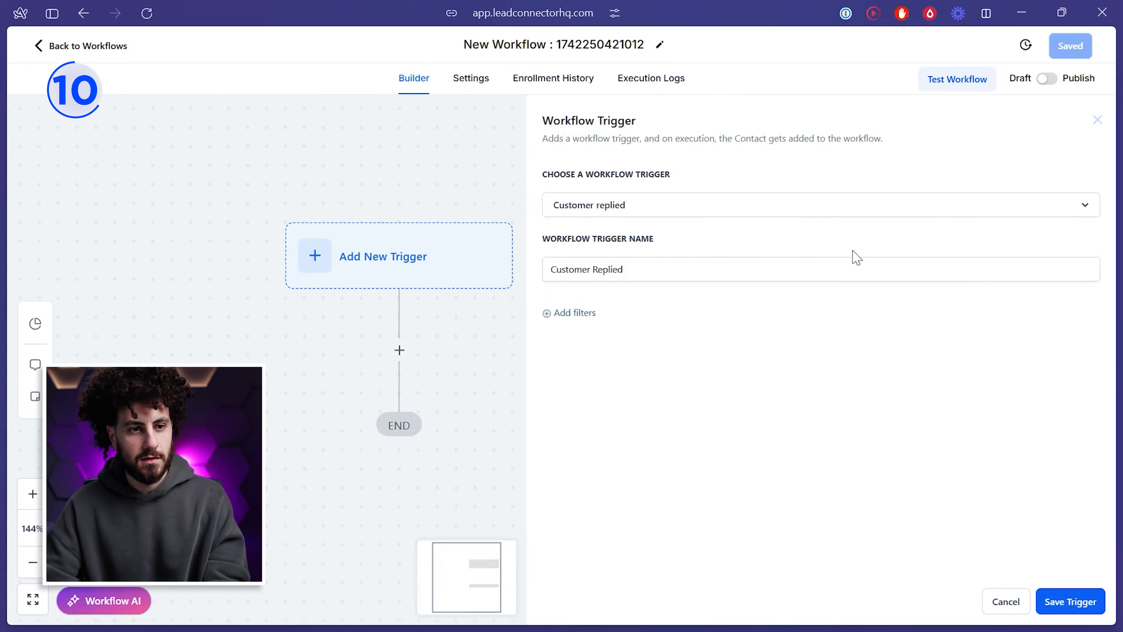
Step: Add an Exact match phrase filter to the Customer Replied trigger with the phrases "BYE" and "out"
{"action": "left_click", "coordinate": [574, 313]}
{"action": "left_click", "coordinate": [589, 331]}
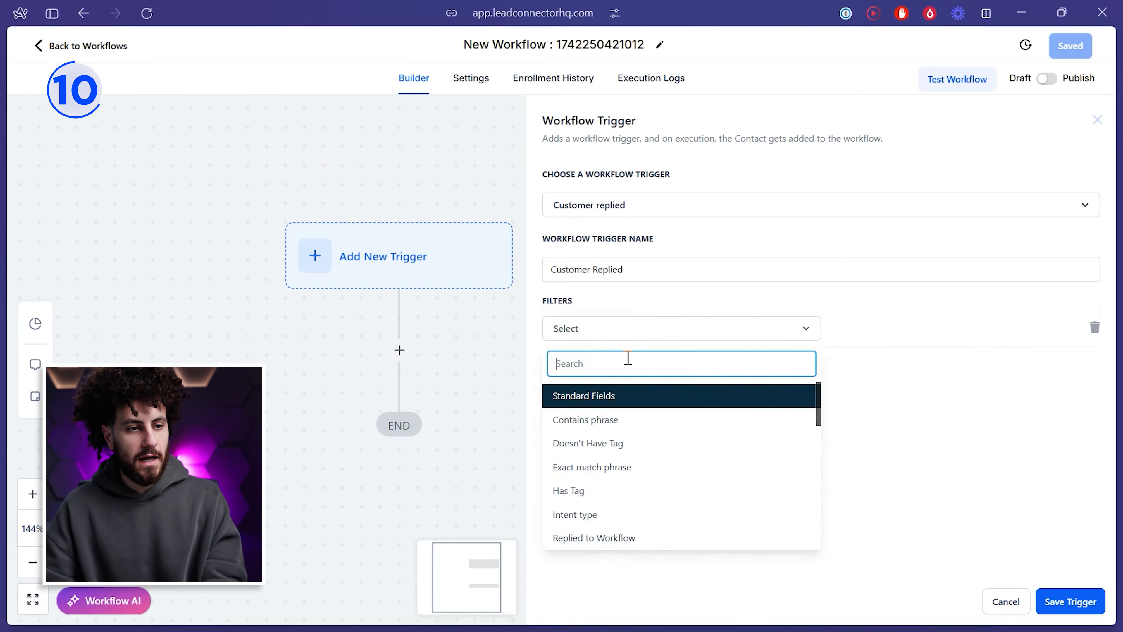
{"action": "left_click", "coordinate": [625, 470]}
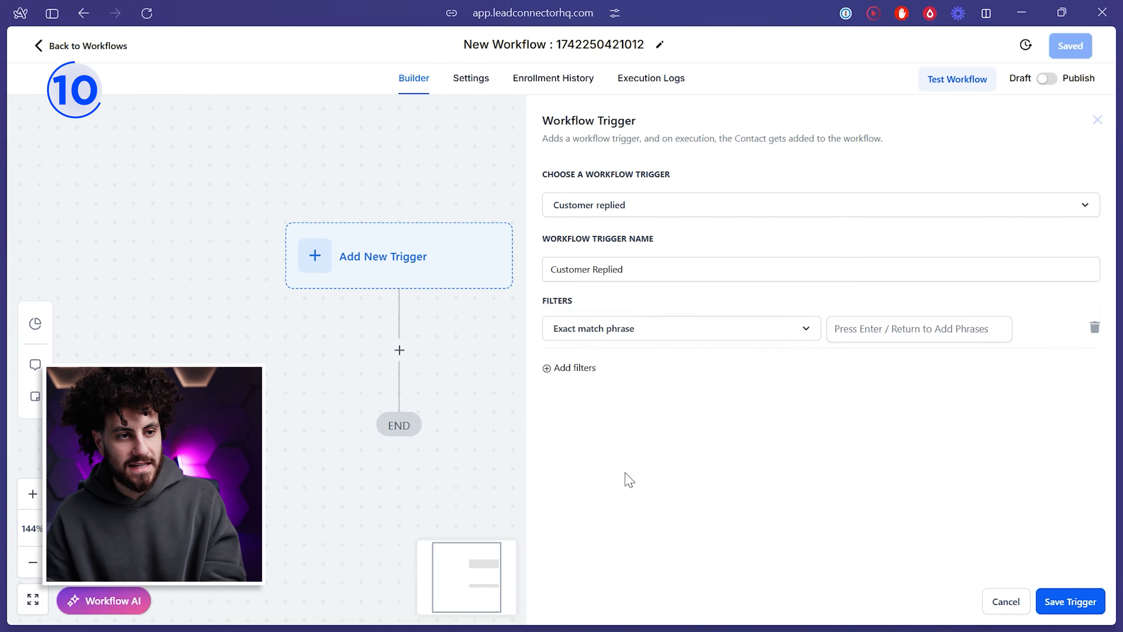
{"action": "left_click", "coordinate": [902, 345]}
{"action": "type", "text": "BYE"}
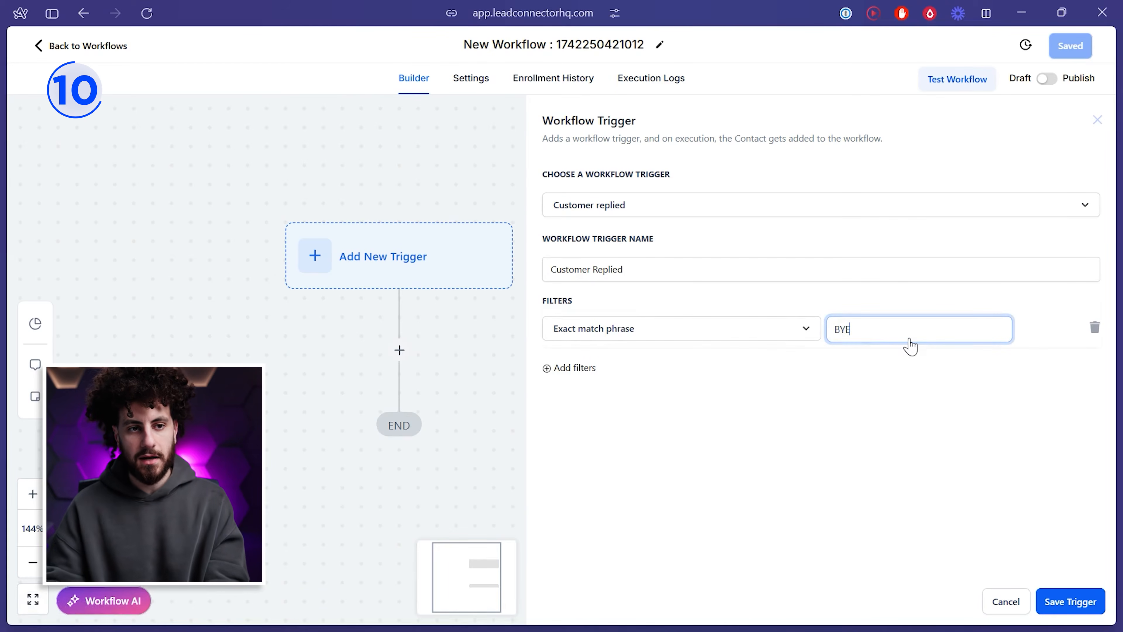
{"action": "key", "text": "Return"}
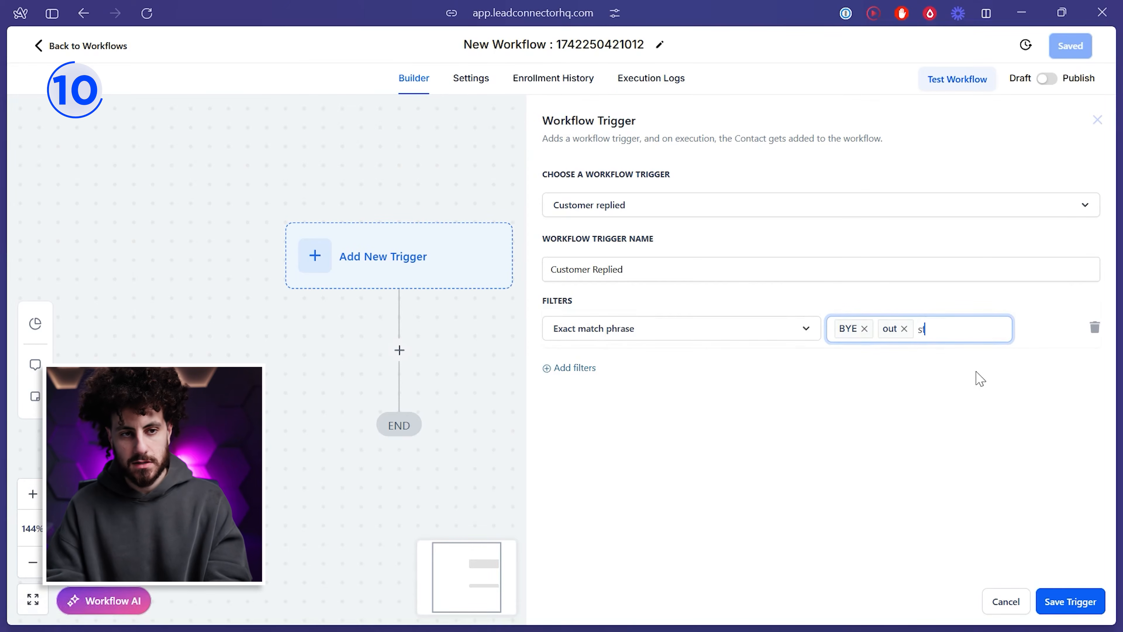
Step: Add the phrases "stop texting me i'm so annoyed of this lol" and "byebye" to the filter and save the trigger
{"action": "type", "text": "stop texting me"}
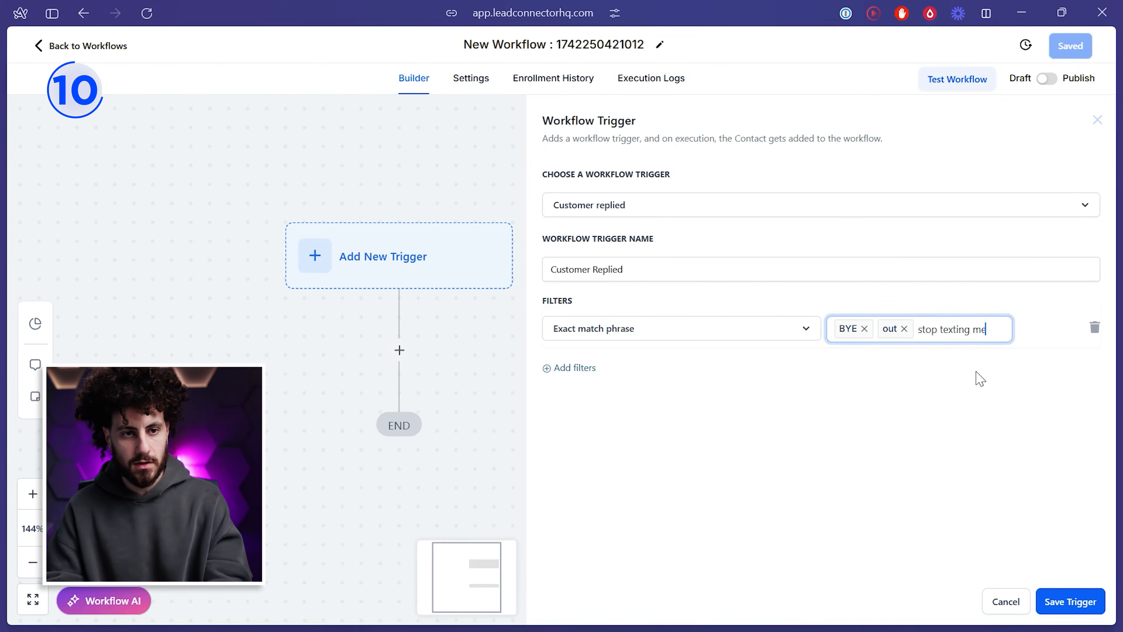
{"action": "type", "text": " i'm so annoyed of this lol"}
{"action": "key", "text": "Return"}
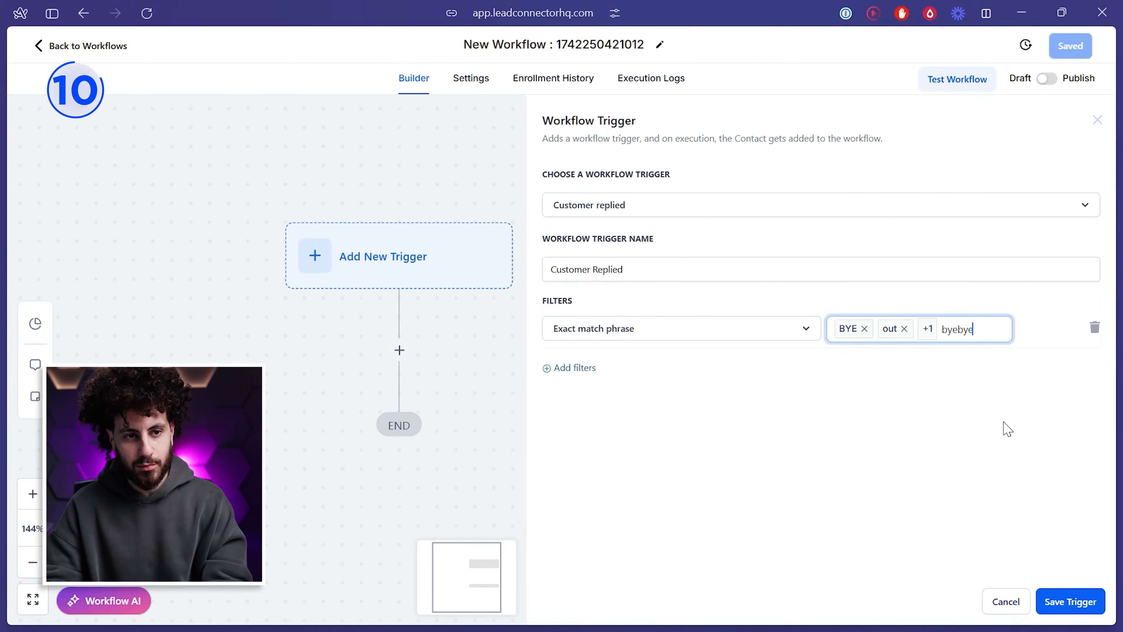
{"action": "key", "text": "Return"}
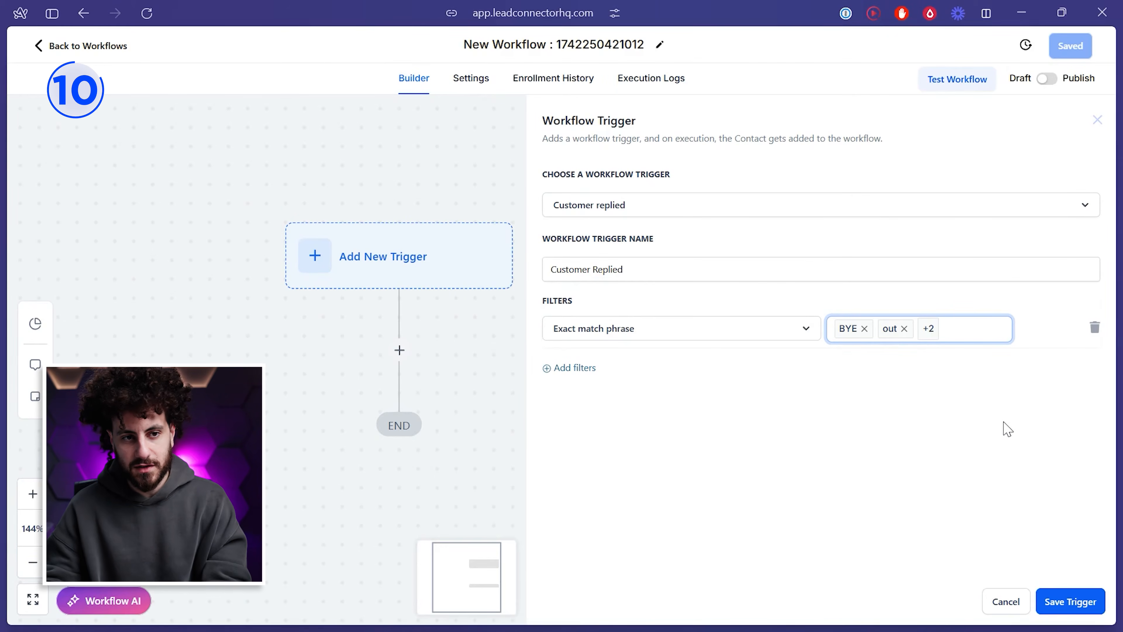
{"action": "left_click", "coordinate": [1063, 606]}
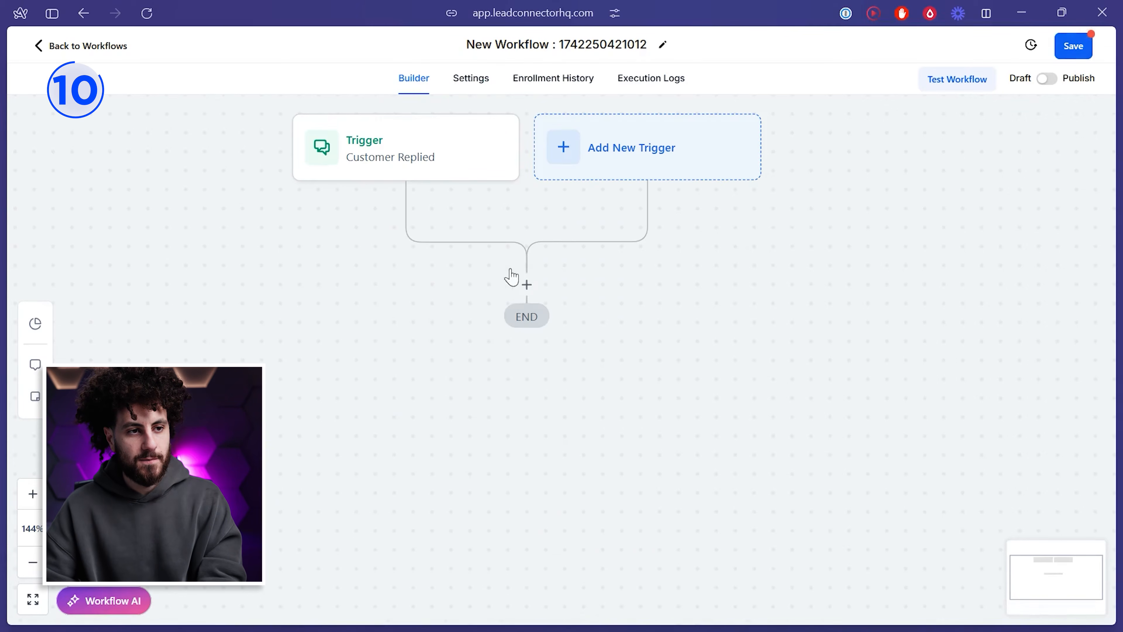
Step: Add an Enable/Disable DND action that enables DND for specific channels, choose SMS as the channel, and save it
{"action": "left_click", "coordinate": [526, 284]}
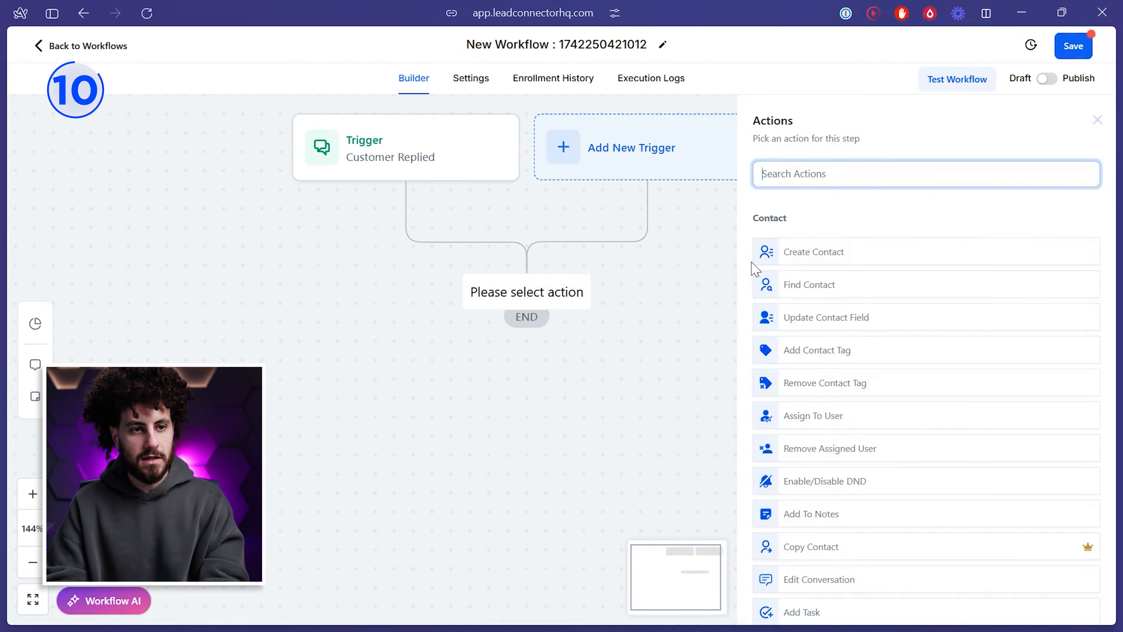
{"action": "type", "text": "dnd"}
{"action": "left_click", "coordinate": [822, 253]}
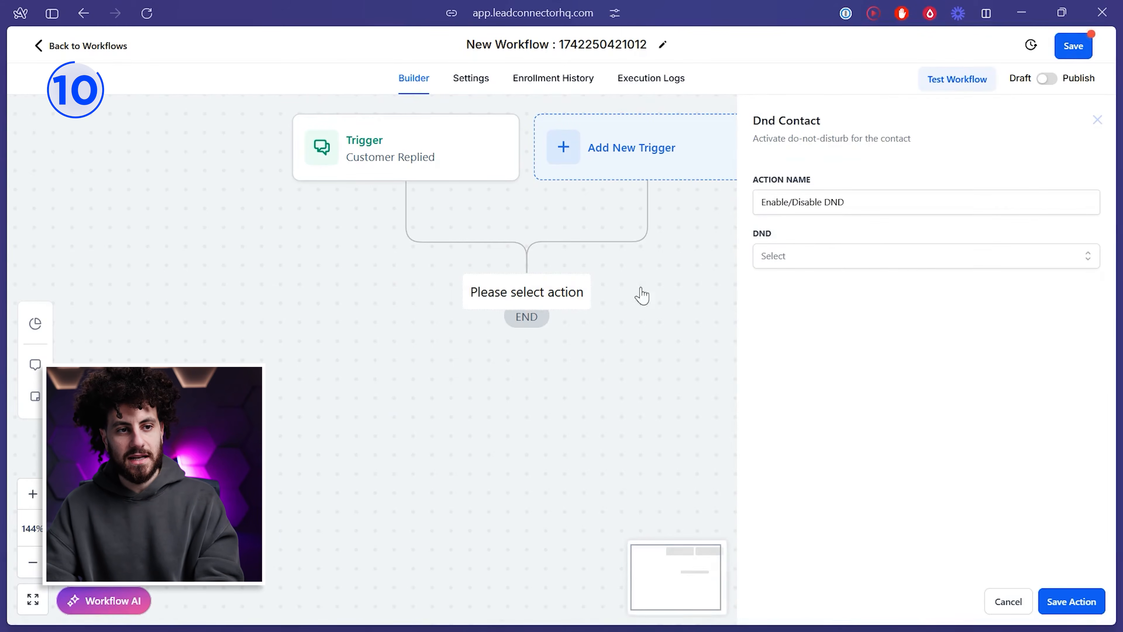
{"action": "left_click", "coordinate": [839, 262]}
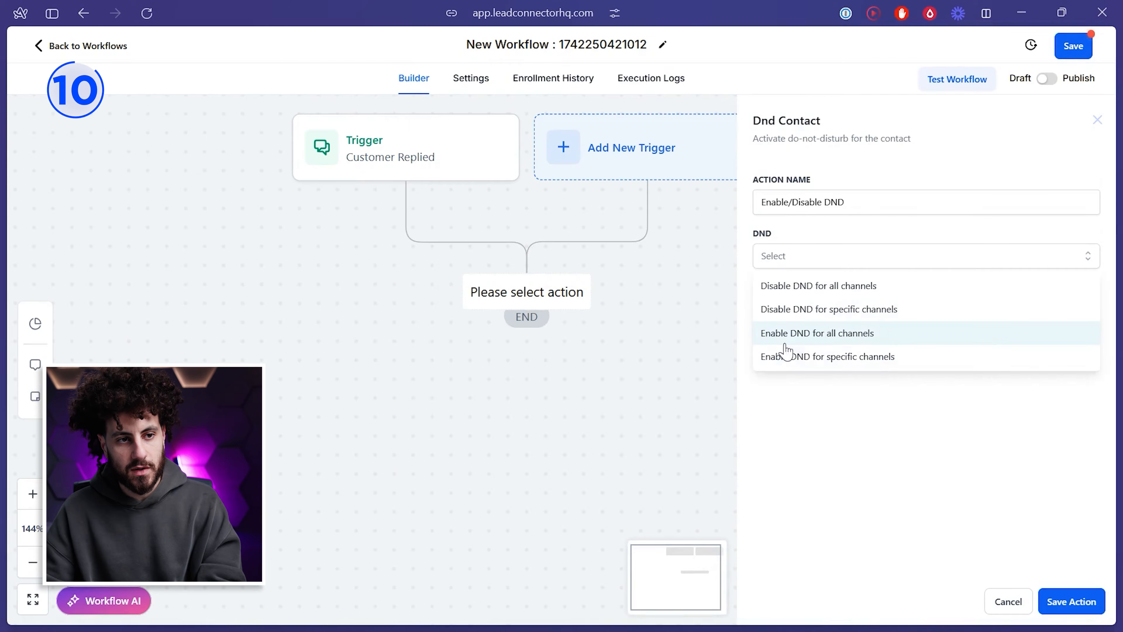
{"action": "left_click", "coordinate": [818, 357]}
{"action": "left_click", "coordinate": [831, 315]}
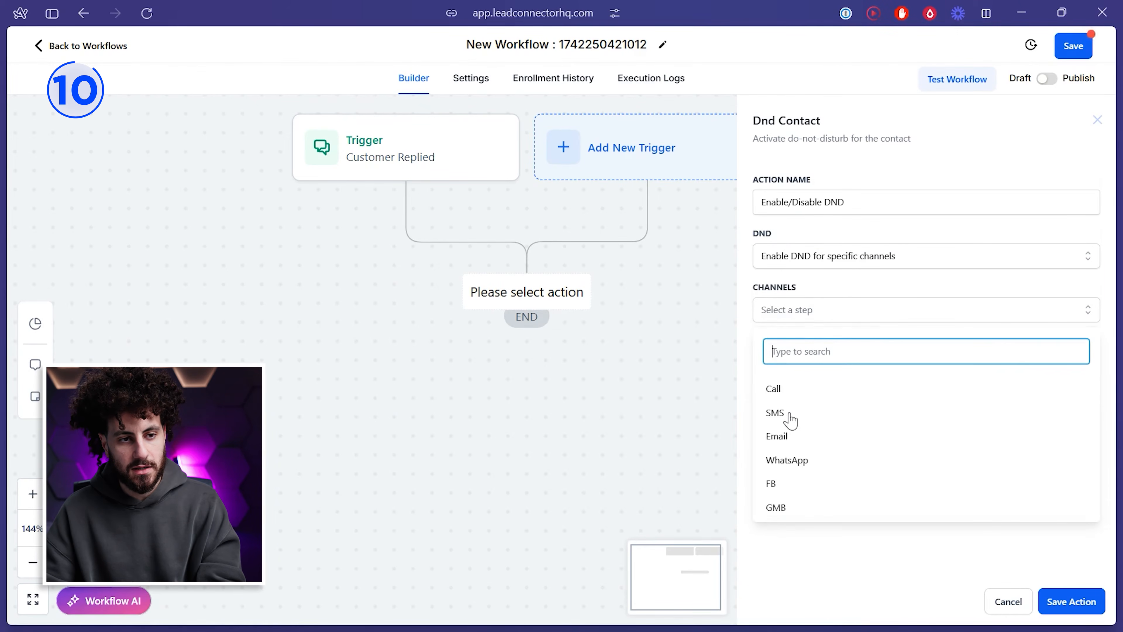
{"action": "left_click", "coordinate": [778, 413]}
{"action": "left_click", "coordinate": [1058, 597]}
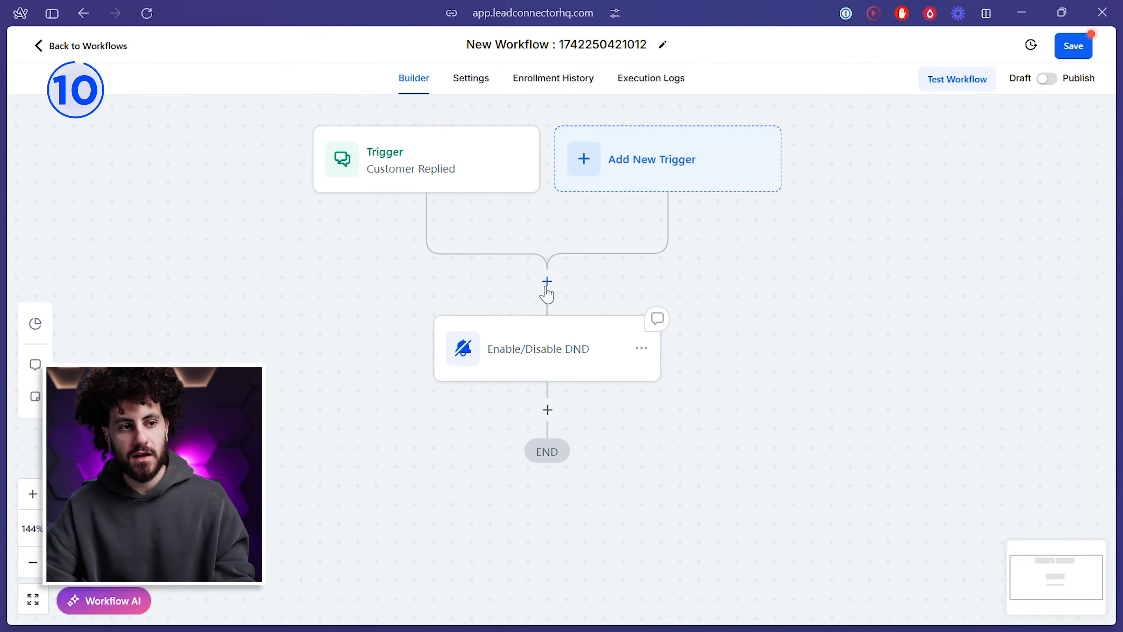
Step: Insert a Send SMS action before the Enable/Disable DND action, begin its message with "you have", and save the action
{"action": "left_click", "coordinate": [547, 281]}
{"action": "type", "text": "sms"}
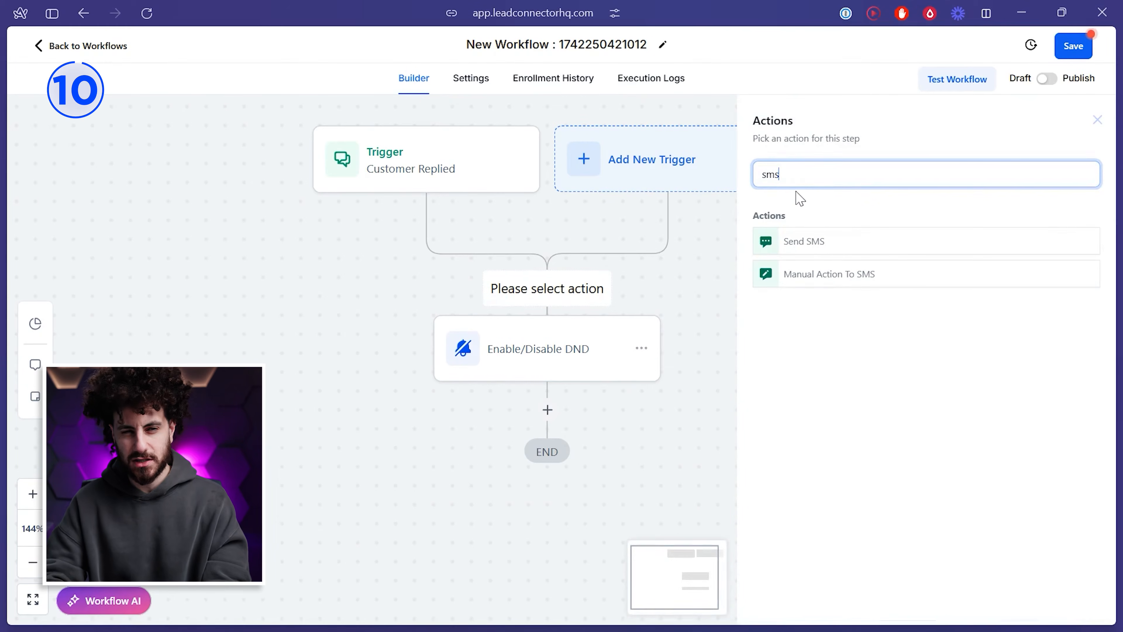
{"action": "left_click", "coordinate": [825, 242]}
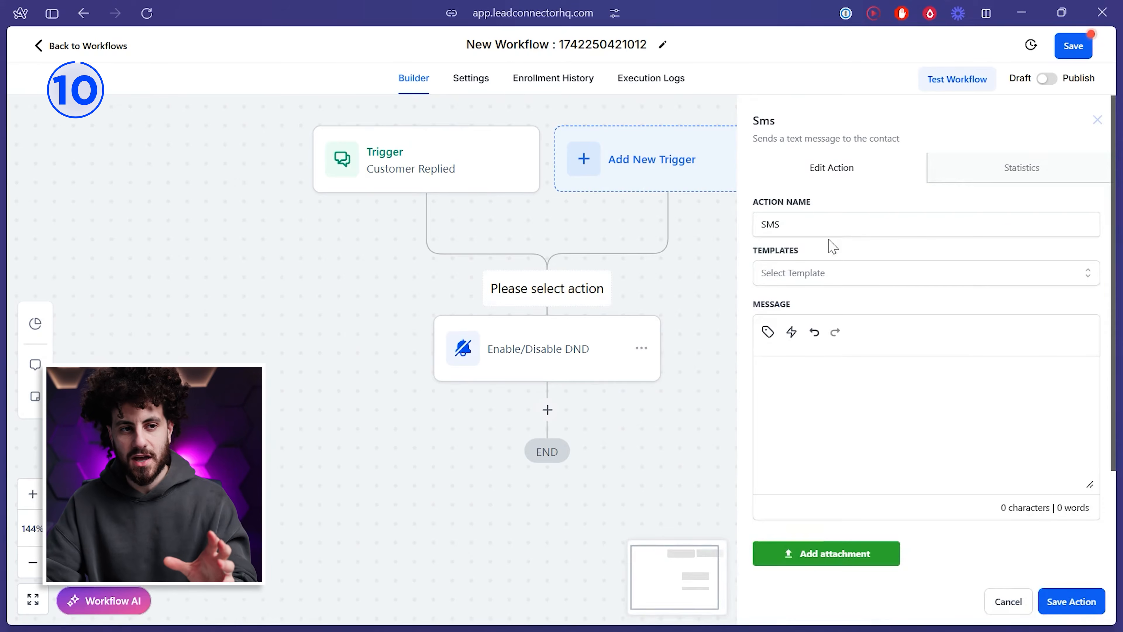
{"action": "type", "text": "you have"}
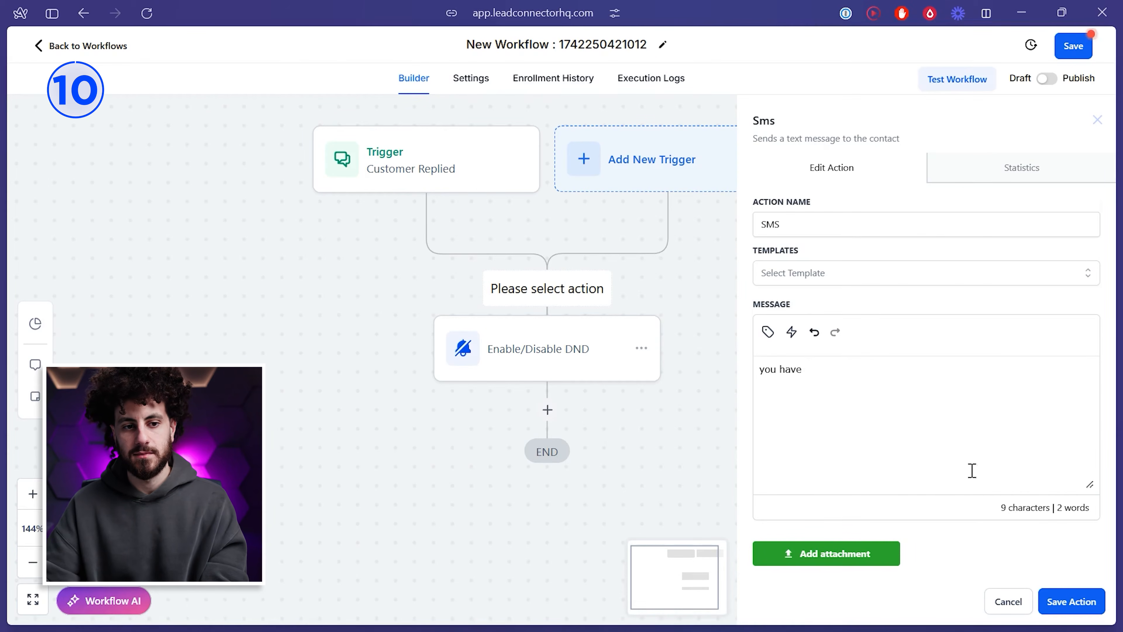
{"action": "left_click", "coordinate": [1040, 601]}
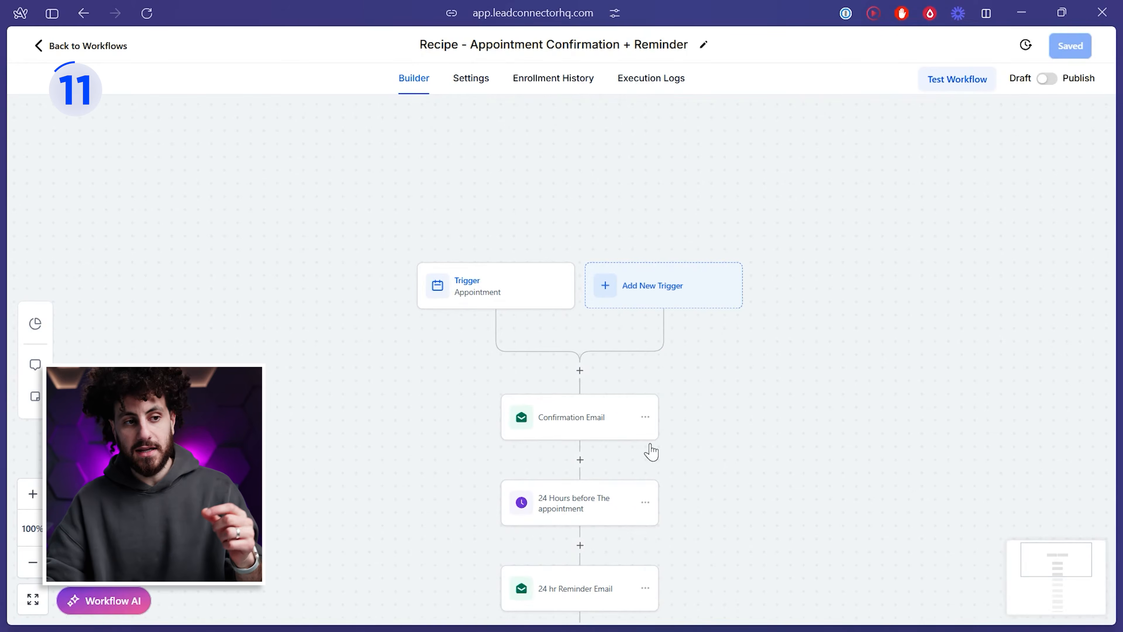
Step: Examine the appointment recipe's Appointment trigger, close it without changes, and search the available triggers for "appo"
{"action": "left_click", "coordinate": [490, 304]}
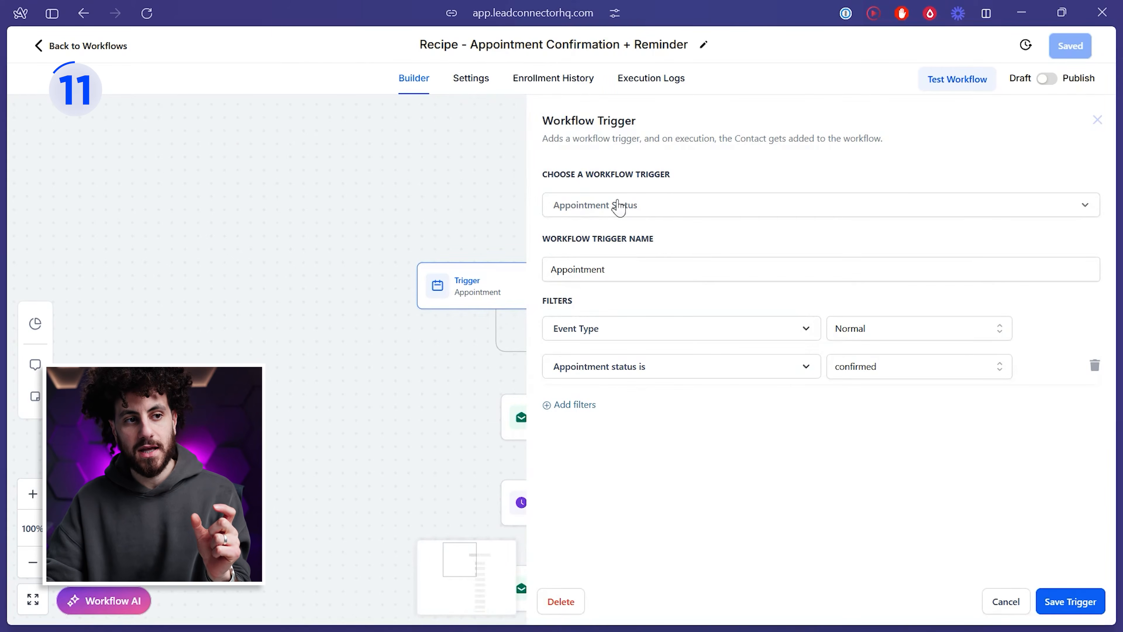
{"action": "left_click", "coordinate": [1003, 604]}
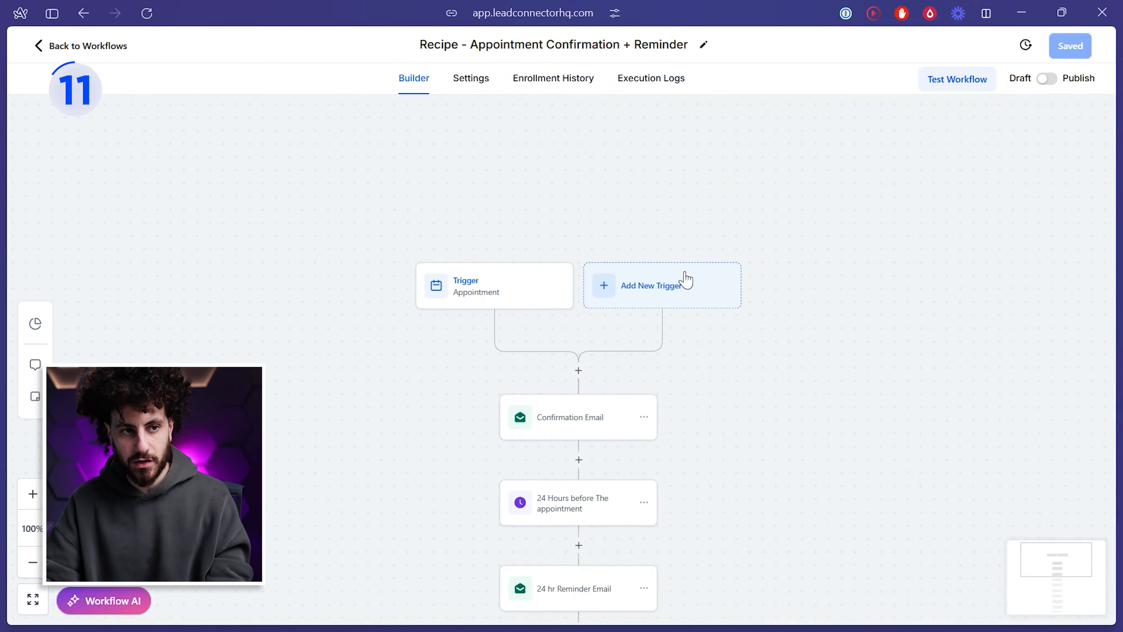
{"action": "left_click", "coordinate": [687, 279]}
{"action": "type", "text": "appo"}
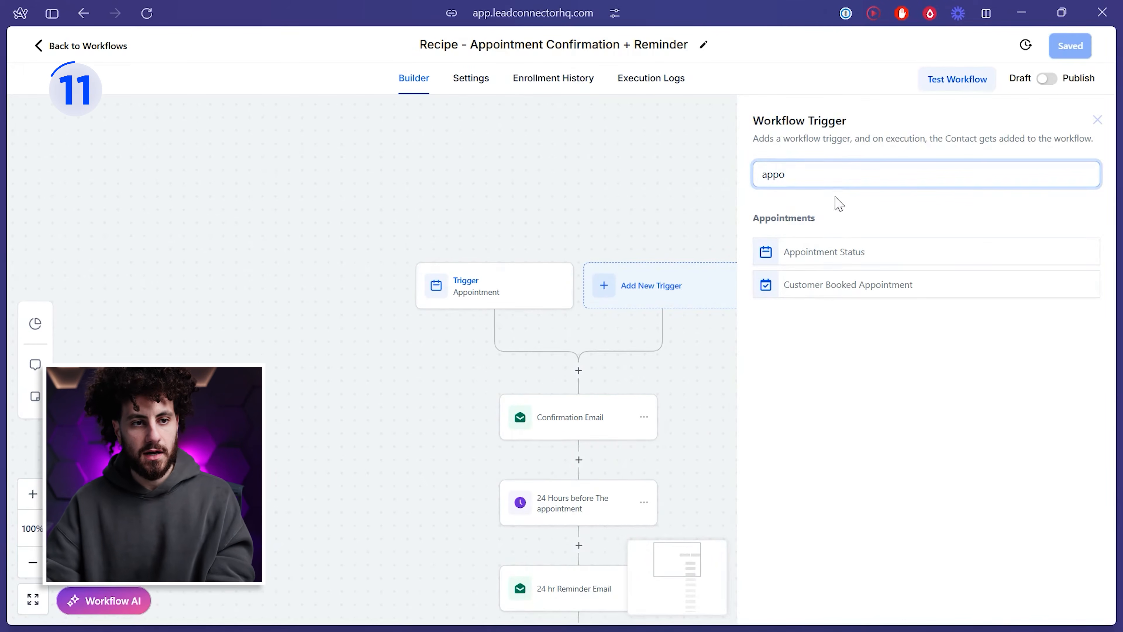
Step: Reopen the Appointment trigger and review the options of its Event Type and Appointment status filters
{"action": "left_click", "coordinate": [499, 302]}
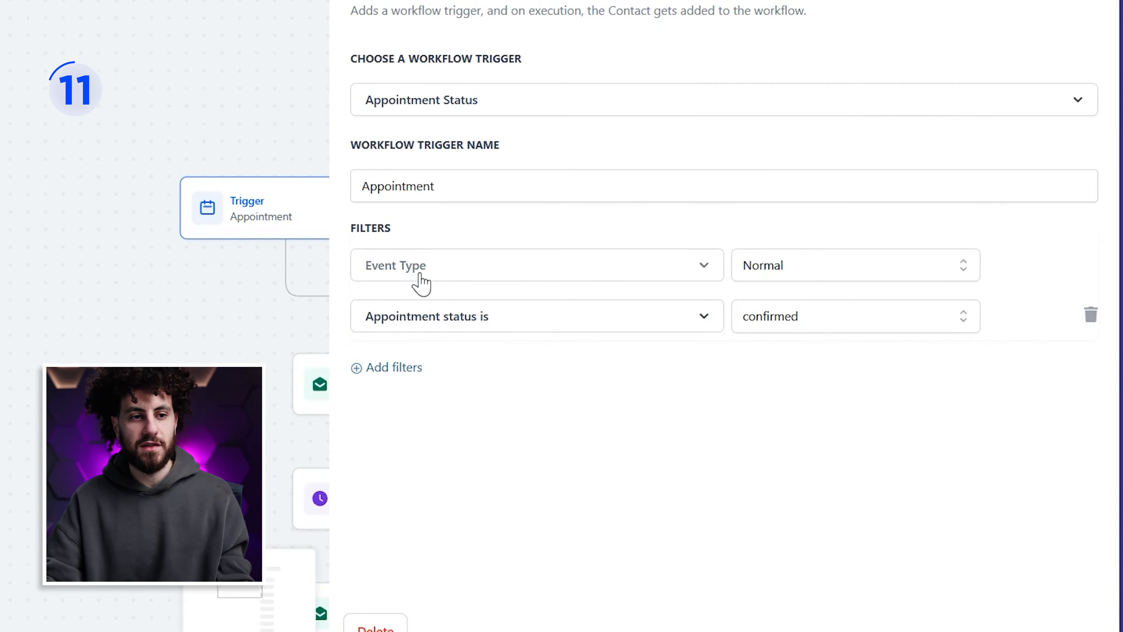
{"action": "left_click", "coordinate": [812, 290]}
{"action": "key", "text": "Escape"}
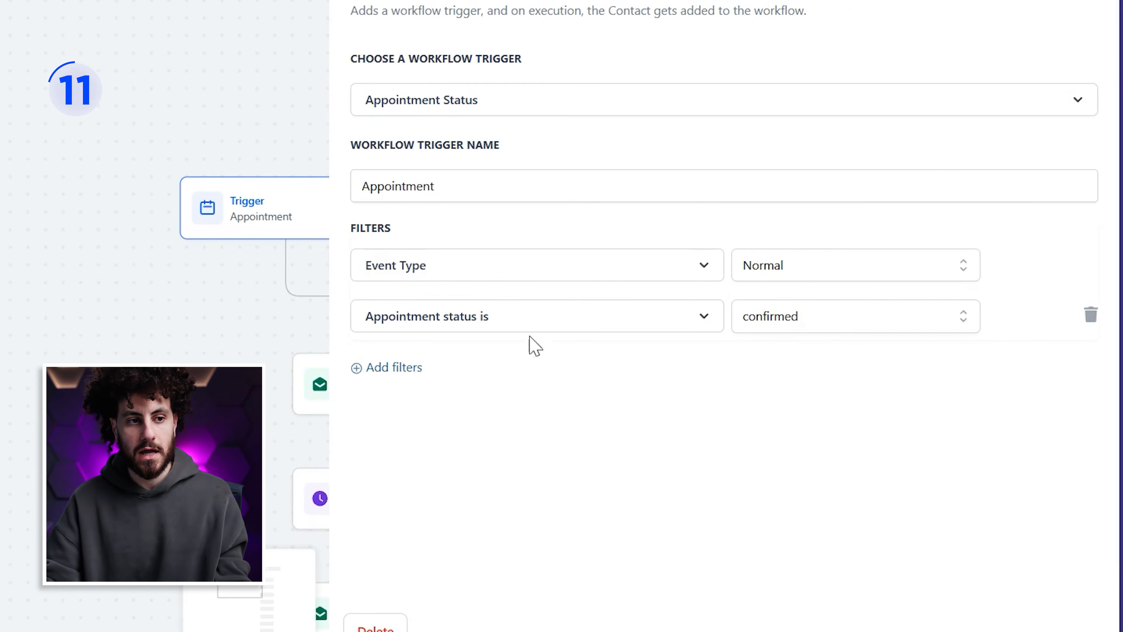
{"action": "left_click", "coordinate": [704, 316]}
{"action": "left_click", "coordinate": [822, 317]}
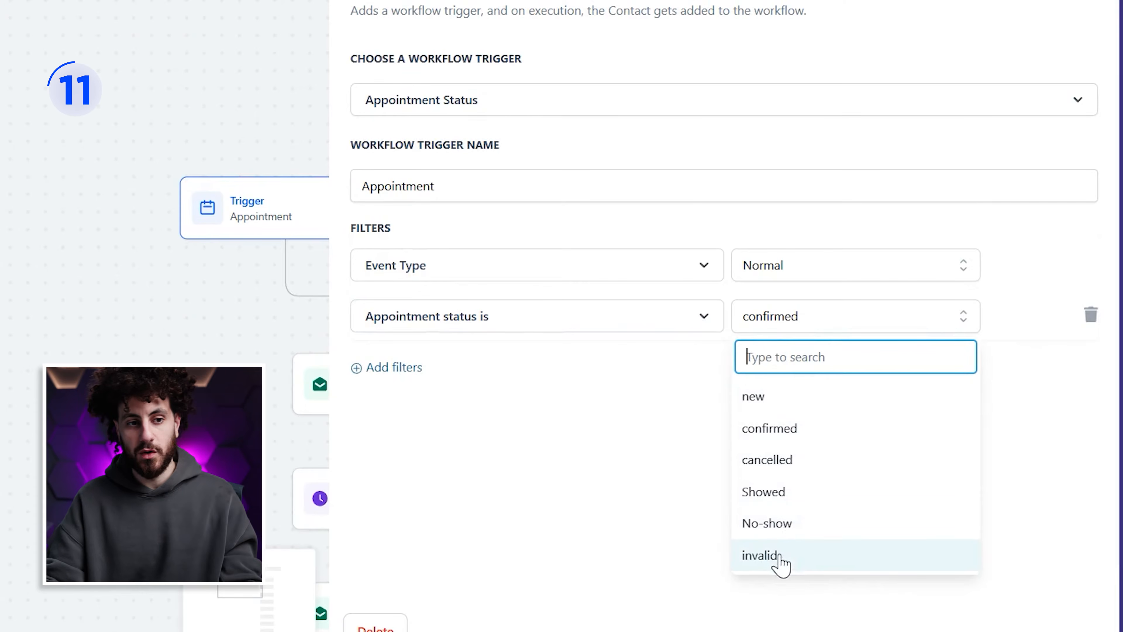
{"action": "left_click", "coordinate": [570, 433]}
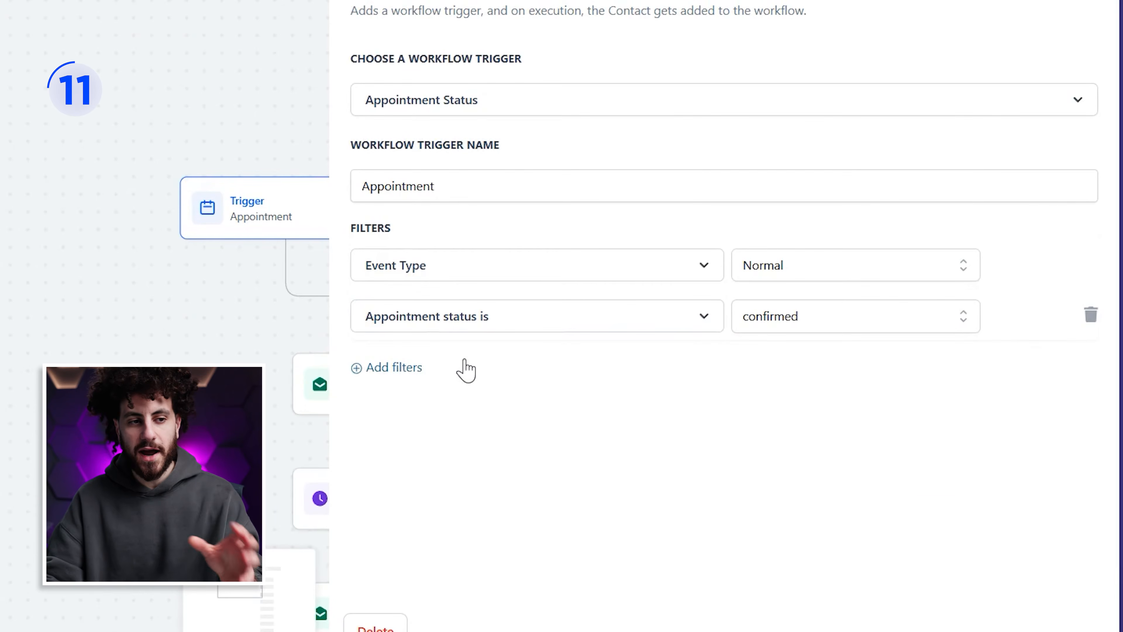
Step: Add an In calendar filter to the Appointment trigger, check its available calendars, and remove the filter again
{"action": "left_click", "coordinate": [396, 370]}
{"action": "left_click", "coordinate": [396, 370]}
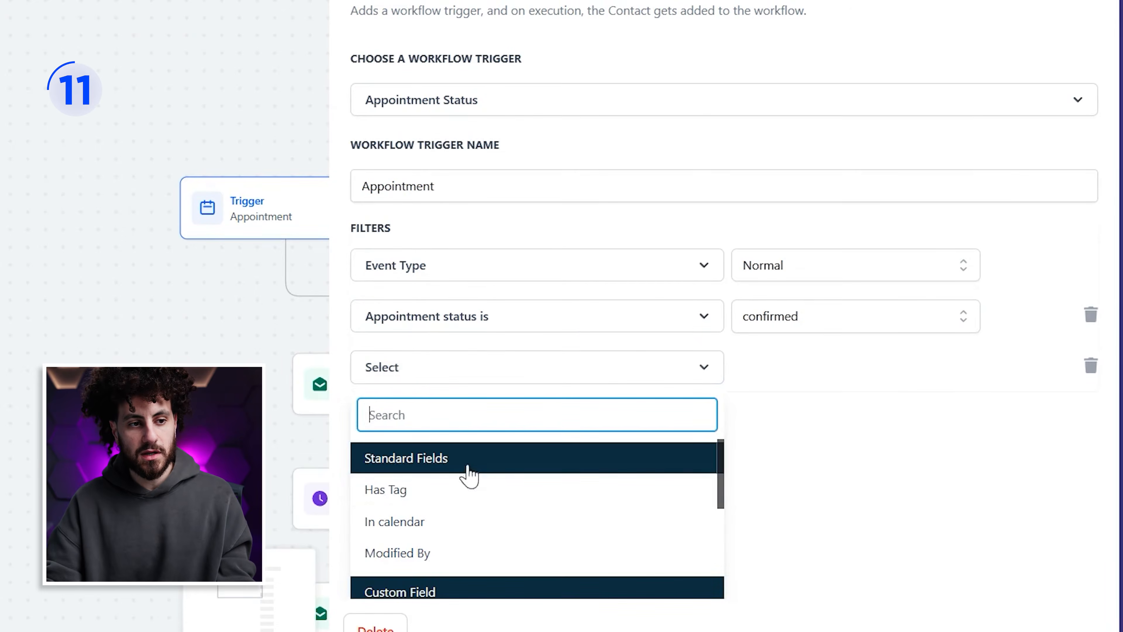
{"action": "left_click", "coordinate": [428, 524]}
{"action": "left_click", "coordinate": [784, 369]}
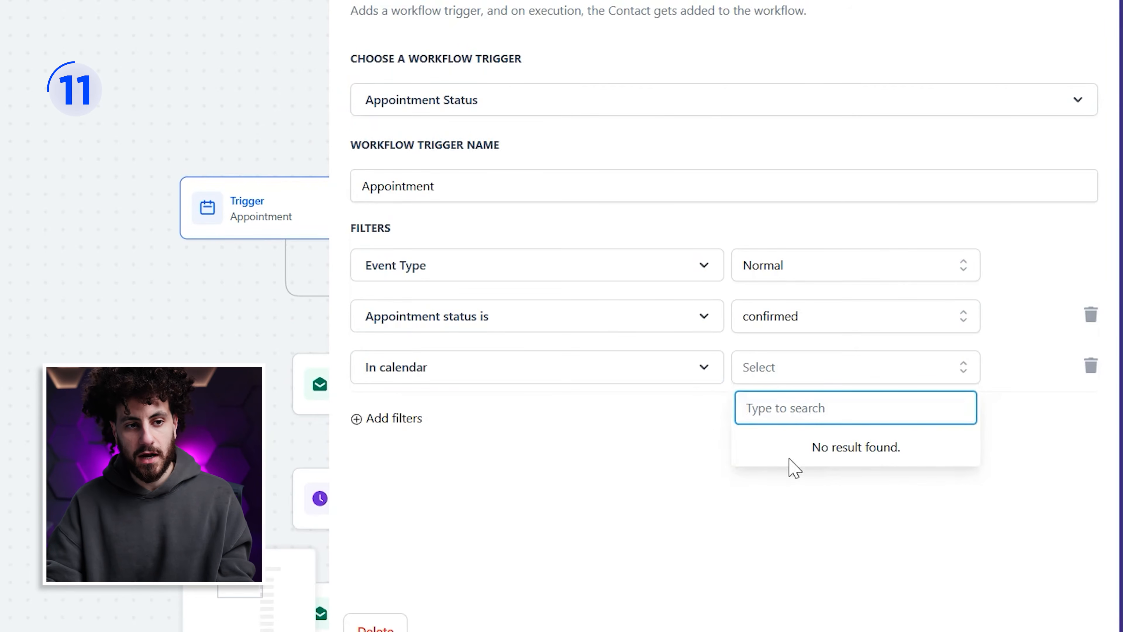
{"action": "left_click_drag", "start_coordinate": [746, 455], "coordinate": [854, 451]}
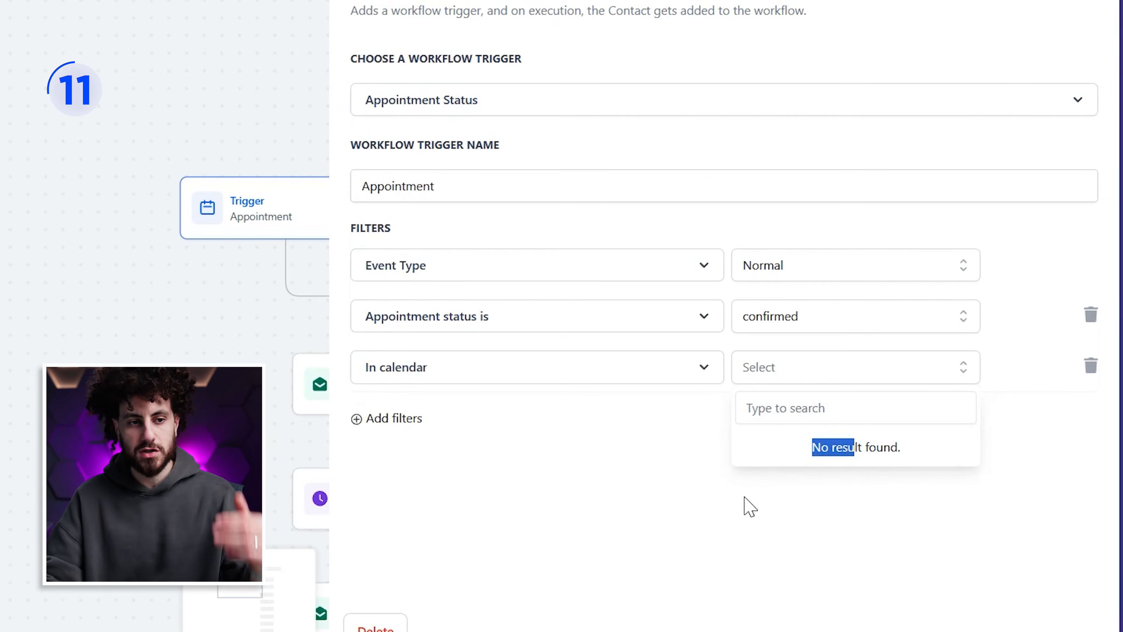
{"action": "left_click", "coordinate": [738, 507]}
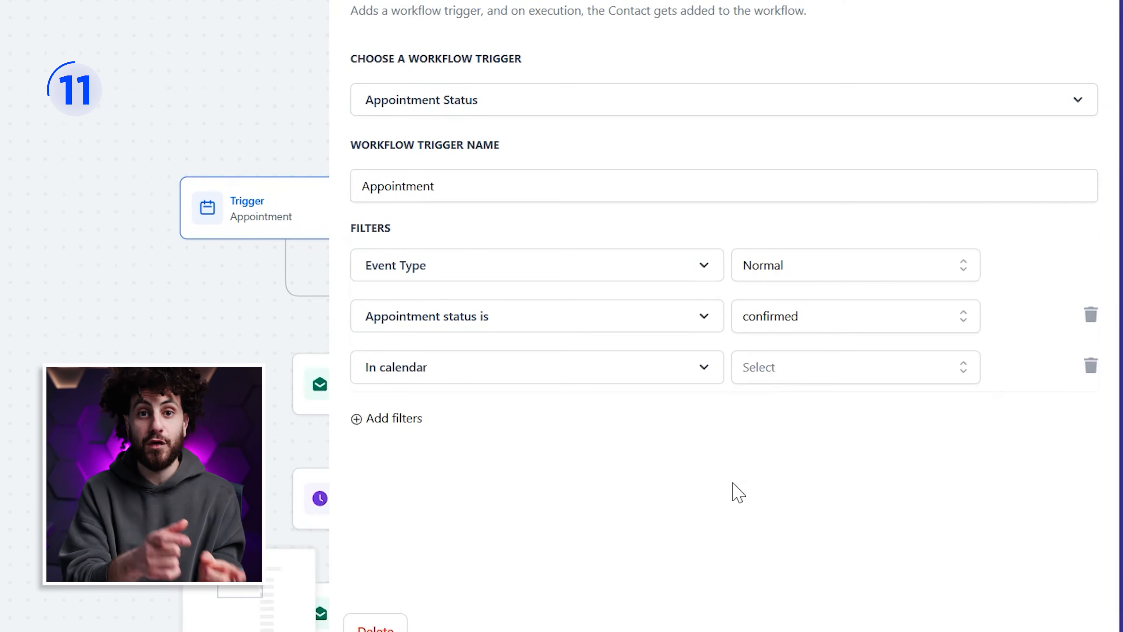
{"action": "left_click", "coordinate": [1089, 367]}
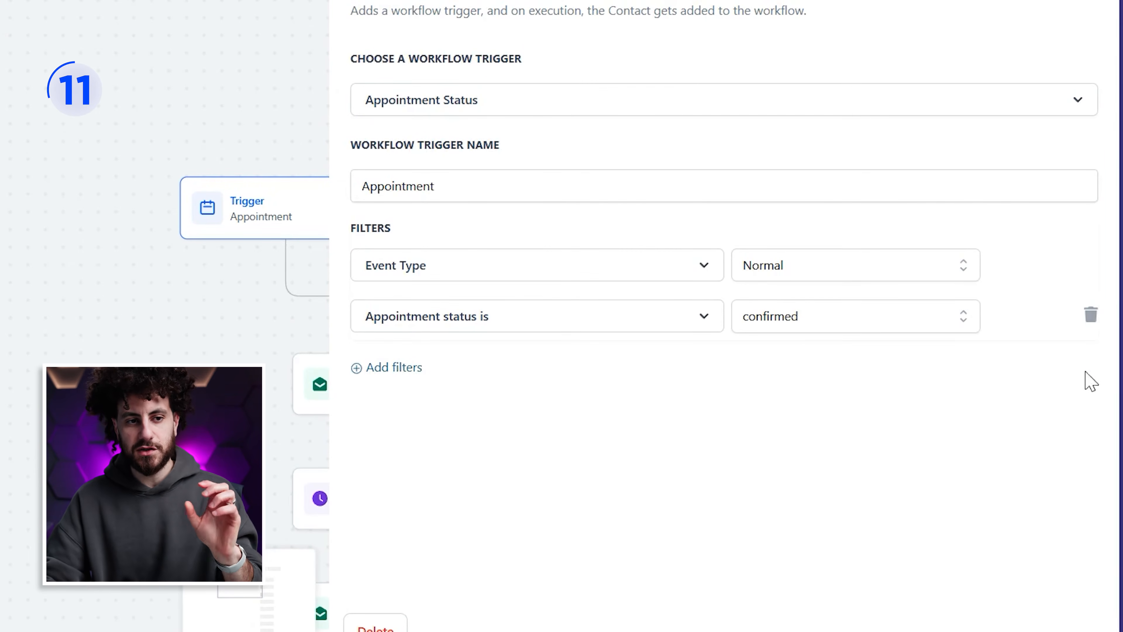
Step: Set the Appointment trigger's "Appointment status is" filter to new and close the trigger settings
{"action": "left_click", "coordinate": [807, 325]}
{"action": "left_click", "coordinate": [778, 394]}
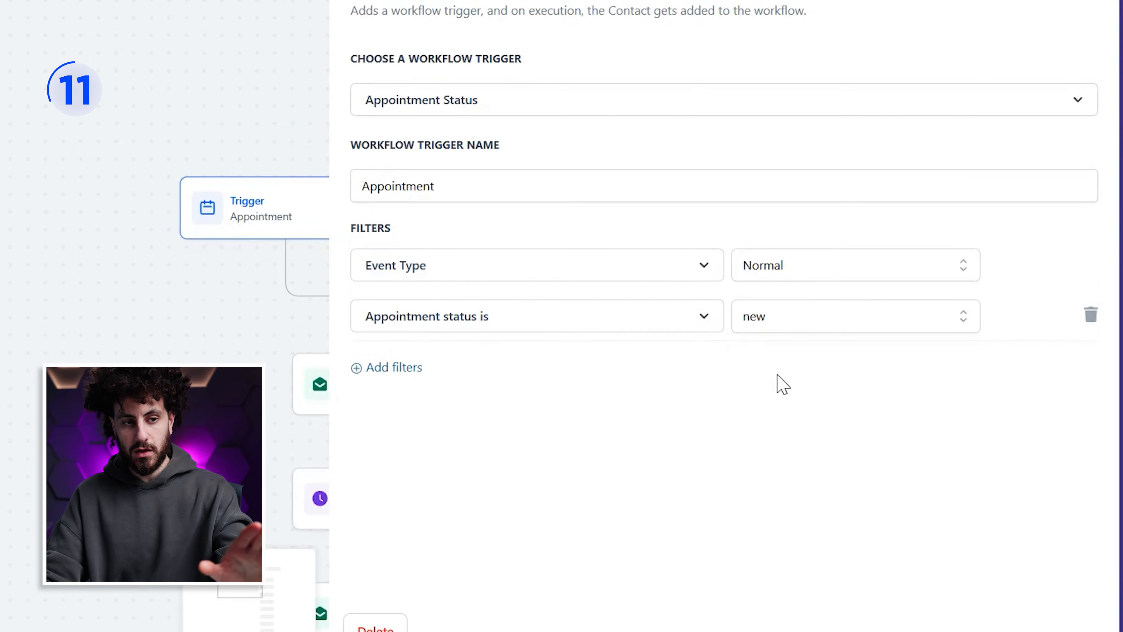
{"action": "left_click_drag", "start_coordinate": [225, 208], "coordinate": [171, 119]}
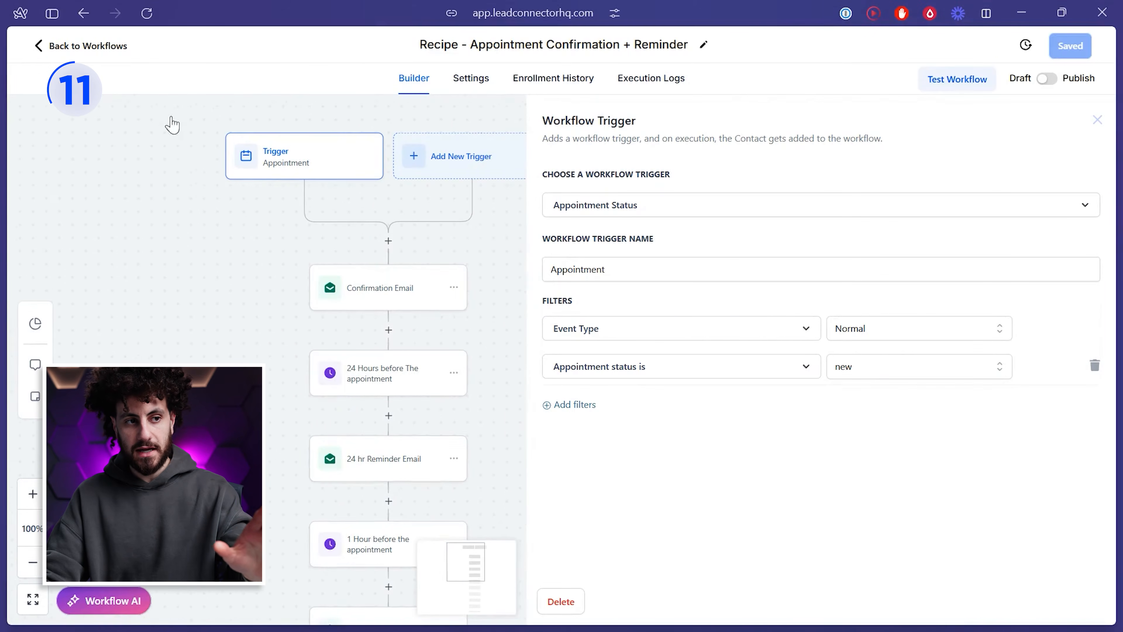
{"action": "left_click", "coordinate": [1095, 122]}
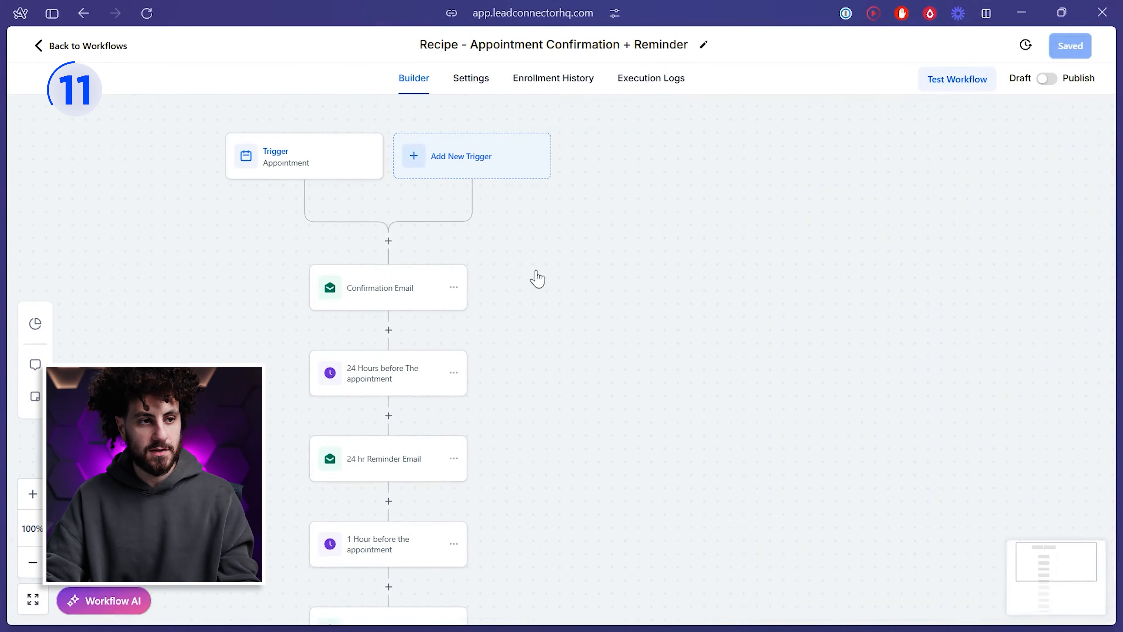
Step: Review the Confirmation Email action's subject and message, including its appointment placeholders and calendar, cancel and reschedule links, and close it
{"action": "left_click", "coordinate": [462, 293]}
{"action": "scroll", "coordinate": [902, 429], "scroll_direction": "down", "scroll_amount": 4}
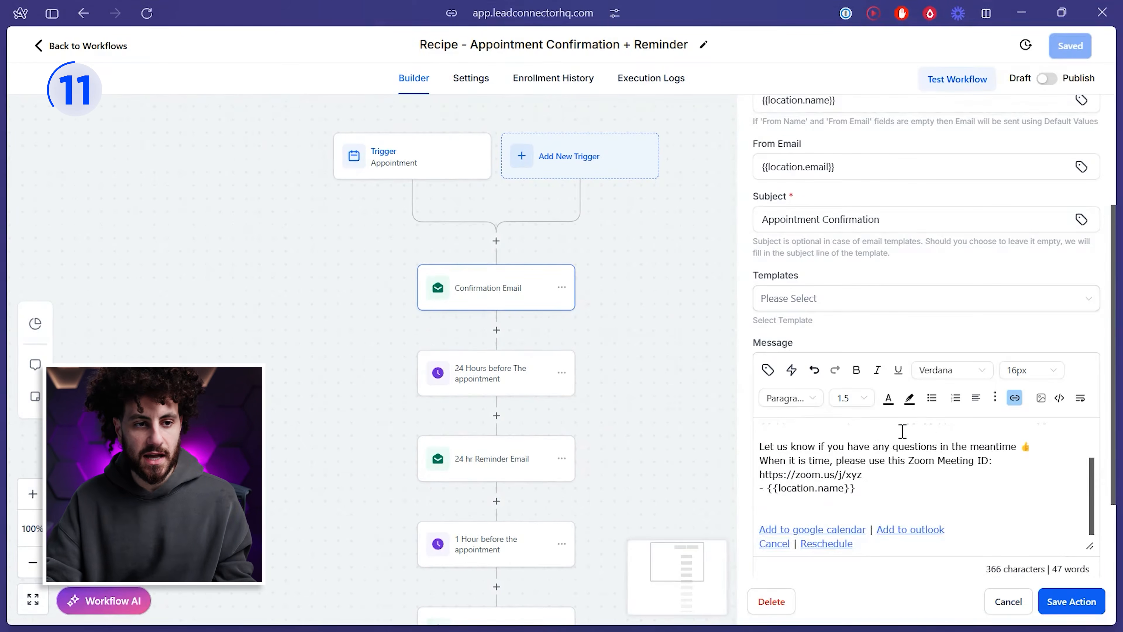
{"action": "scroll", "coordinate": [950, 376], "scroll_direction": "down", "scroll_amount": 3}
{"action": "scroll", "coordinate": [909, 392], "scroll_direction": "up", "scroll_amount": 1}
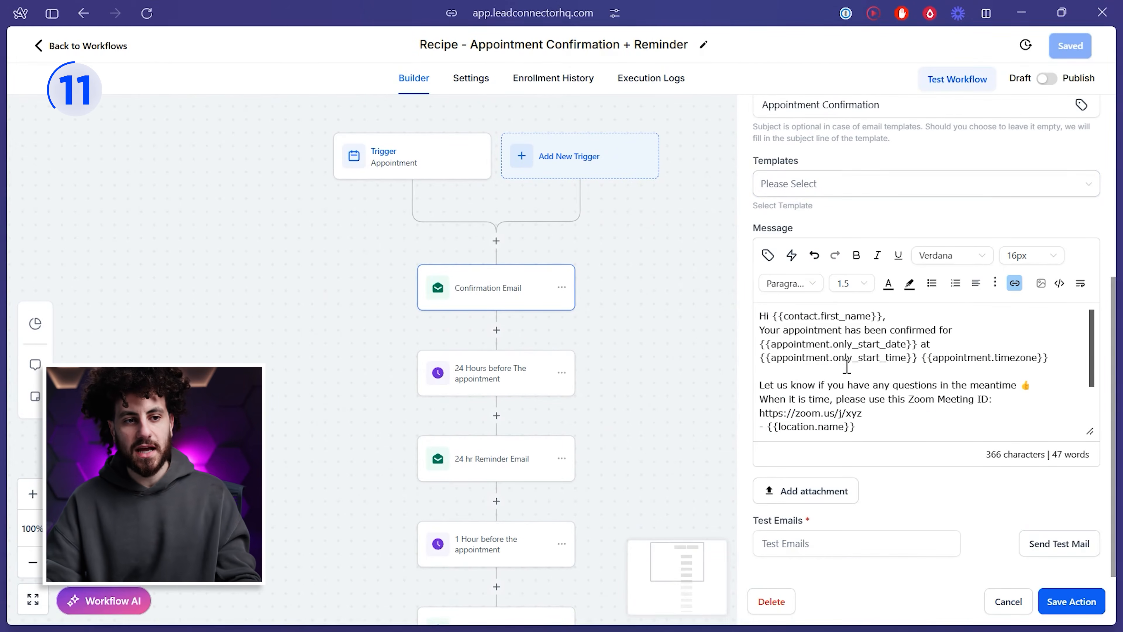
{"action": "scroll", "coordinate": [887, 353], "scroll_direction": "up", "scroll_amount": 2}
{"action": "scroll", "coordinate": [963, 380], "scroll_direction": "down", "scroll_amount": 2}
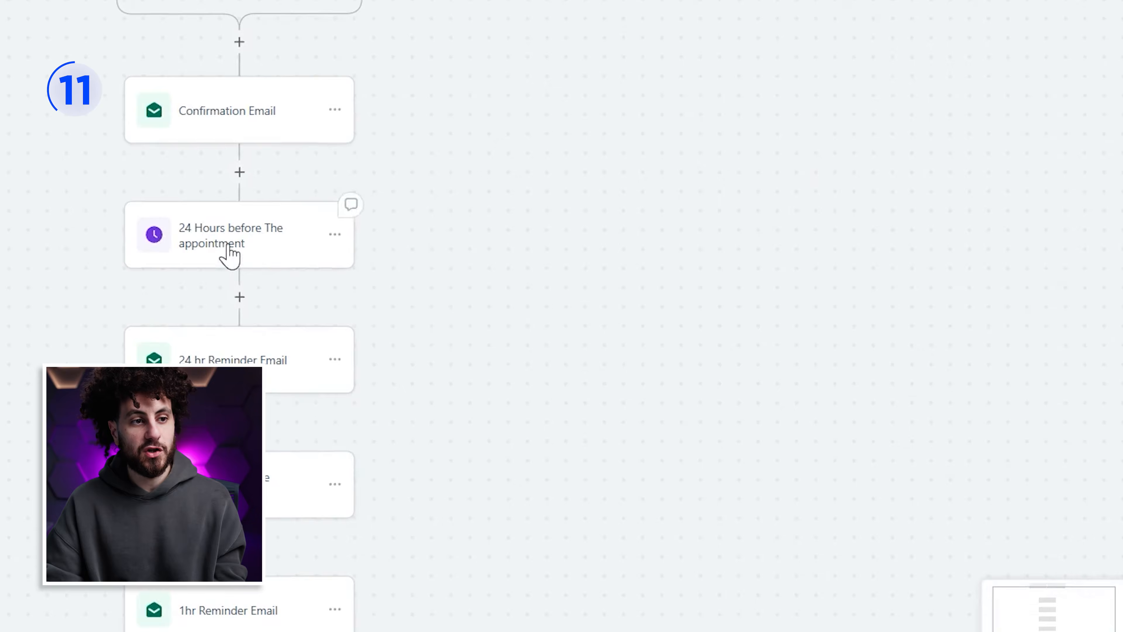
Step: Examine the Wait For options and the time before the event in the "24 Hours before The appointment" wait action
{"action": "left_click", "coordinate": [495, 386]}
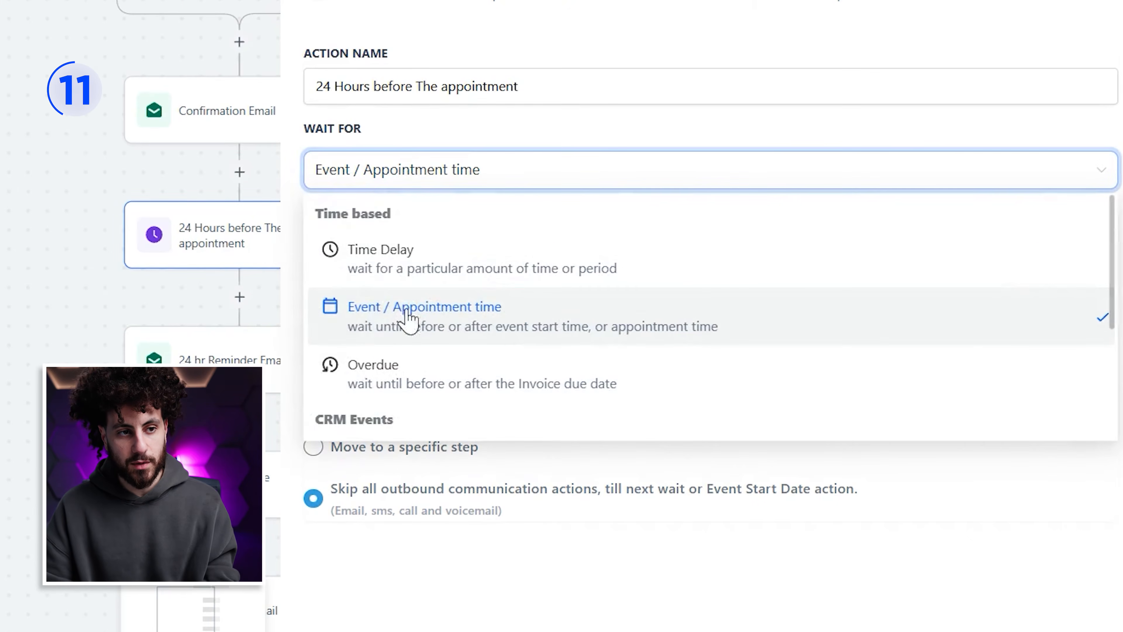
{"action": "left_click", "coordinate": [584, 140]}
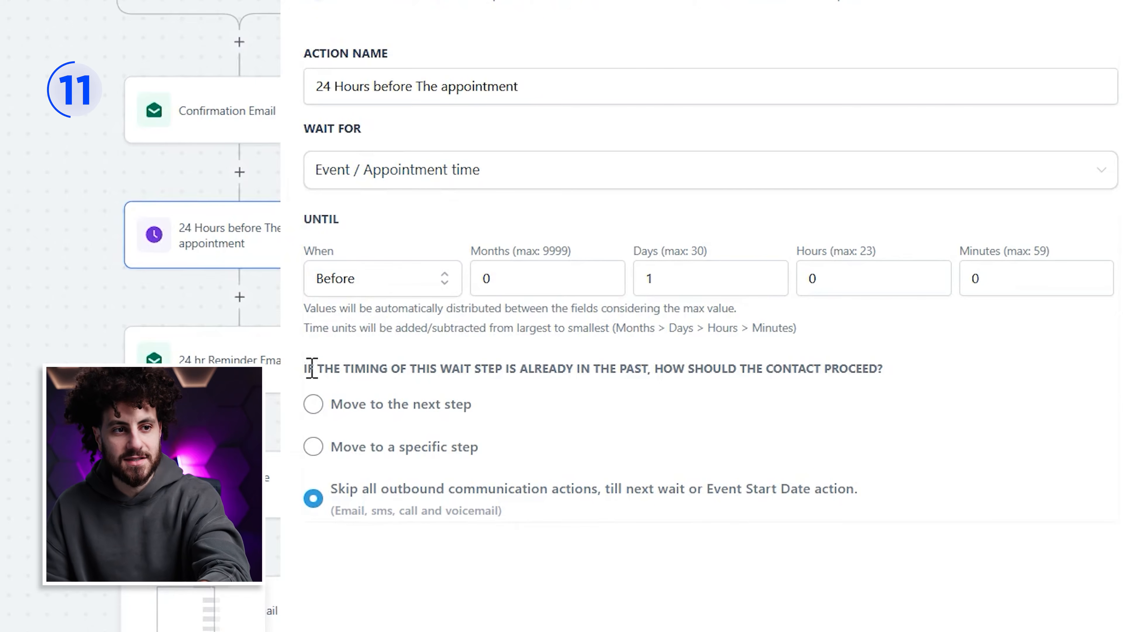
{"action": "left_click_drag", "start_coordinate": [659, 280], "coordinate": [620, 277]}
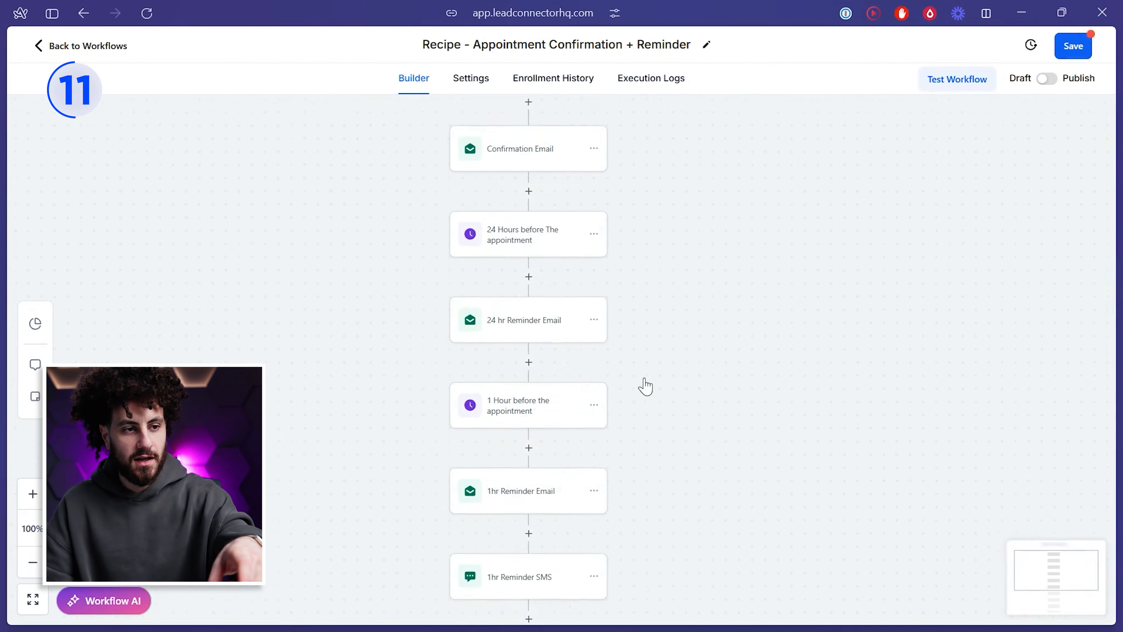
Step: Review the subject and message of the 24 hr Reminder Email action and close it without changes
{"action": "left_click", "coordinate": [546, 328]}
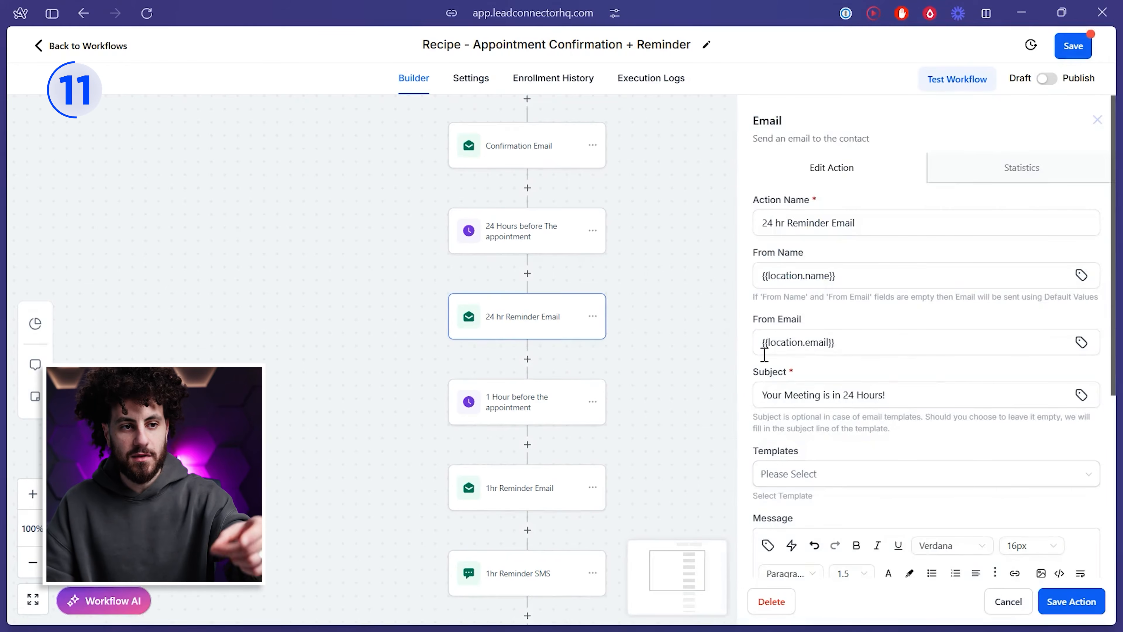
{"action": "scroll", "coordinate": [902, 415], "scroll_direction": "down", "scroll_amount": 6}
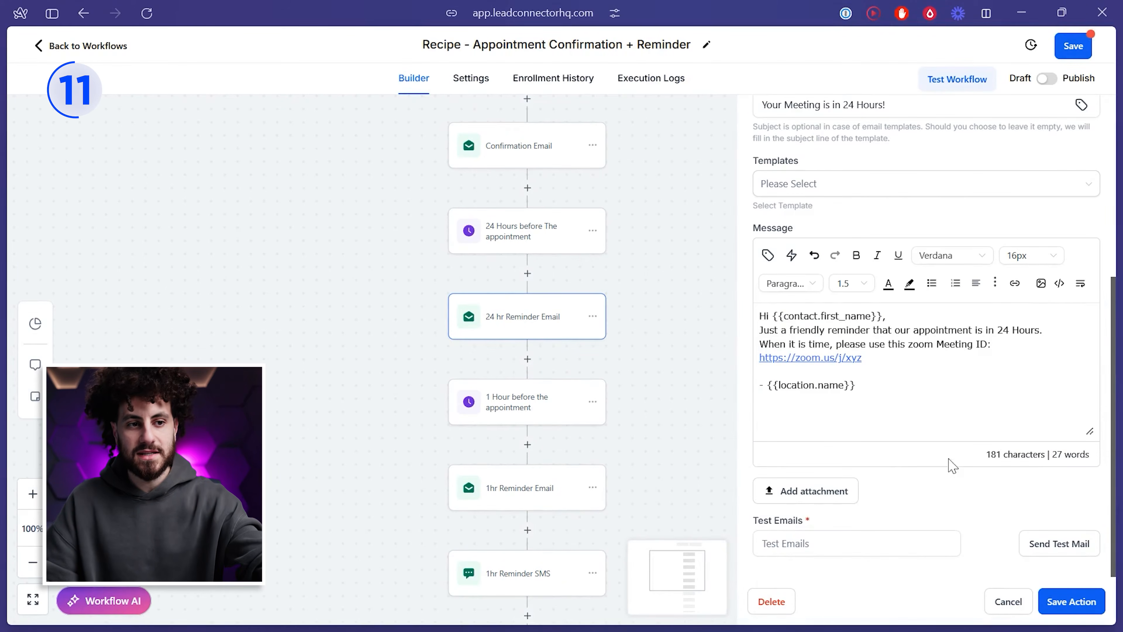
{"action": "scroll", "coordinate": [922, 409], "scroll_direction": "up", "scroll_amount": 4}
{"action": "left_click", "coordinate": [1003, 602]}
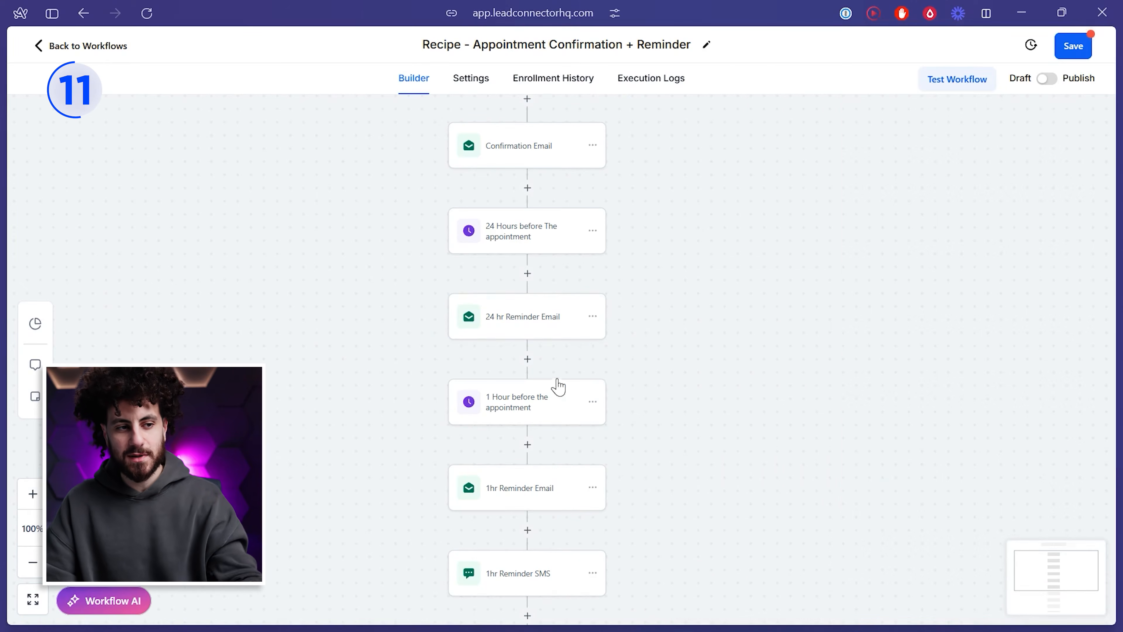
Step: Examine the "1 Hour before the appointment" wait action, especially how contacts proceed when its timing is already past, and close it without changes
{"action": "scroll", "coordinate": [557, 386], "scroll_direction": "down", "scroll_amount": 2}
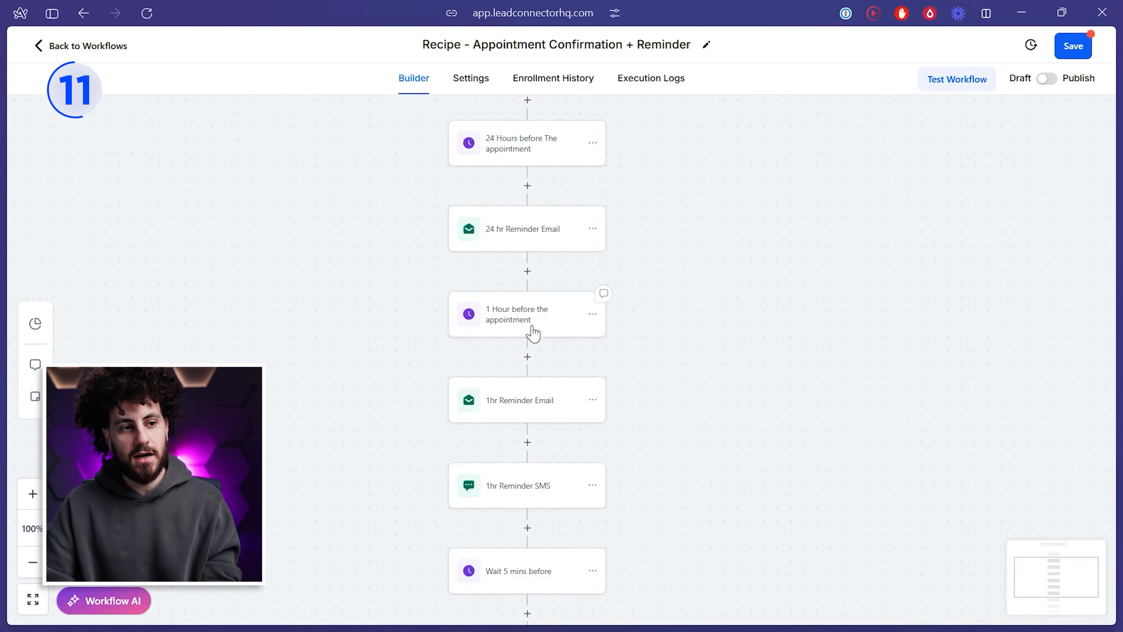
{"action": "left_click", "coordinate": [512, 317]}
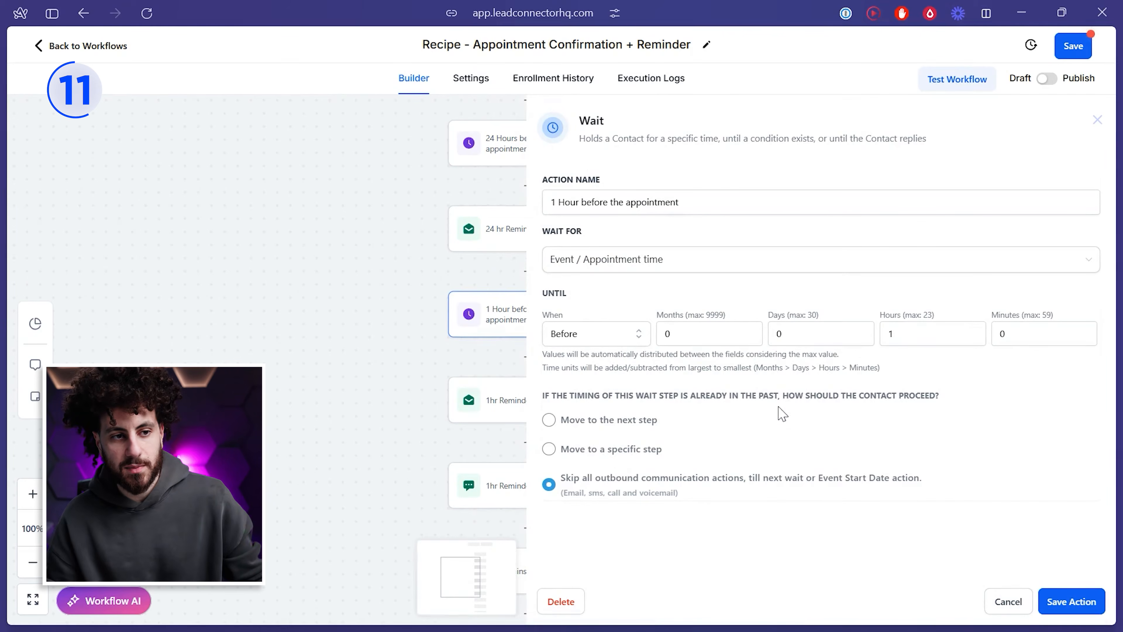
{"action": "left_click_drag", "start_coordinate": [784, 392], "coordinate": [981, 405]}
{"action": "left_click", "coordinate": [817, 421]}
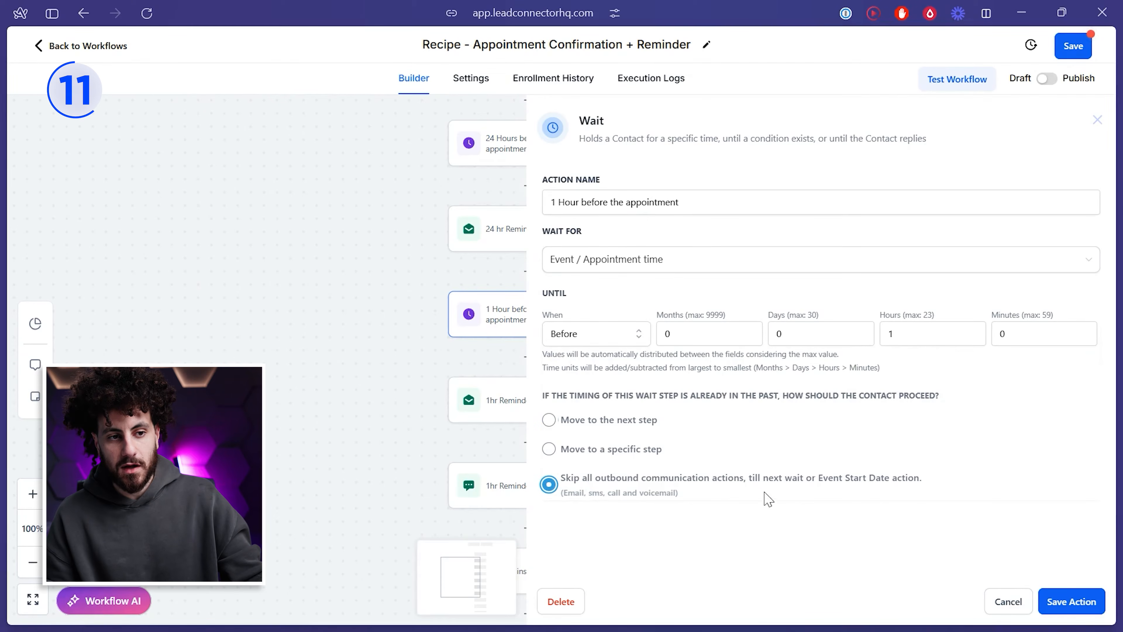
{"action": "left_click", "coordinate": [1008, 601]}
{"action": "scroll", "coordinate": [637, 400], "scroll_direction": "up", "scroll_amount": 3}
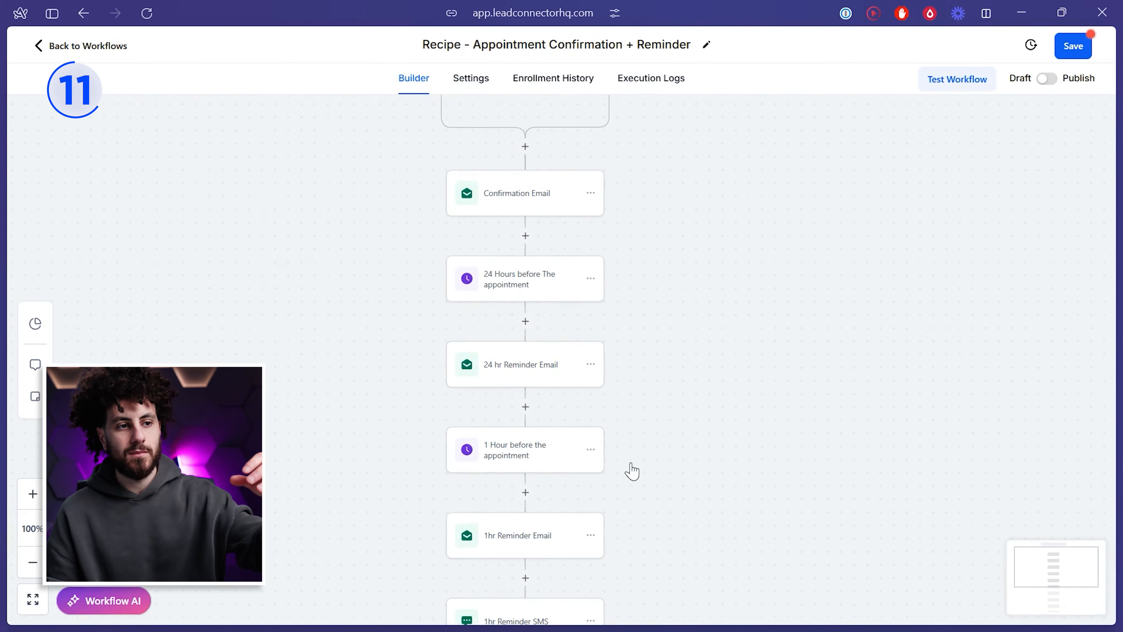
{"action": "scroll", "coordinate": [671, 291], "scroll_direction": "up", "scroll_amount": 1}
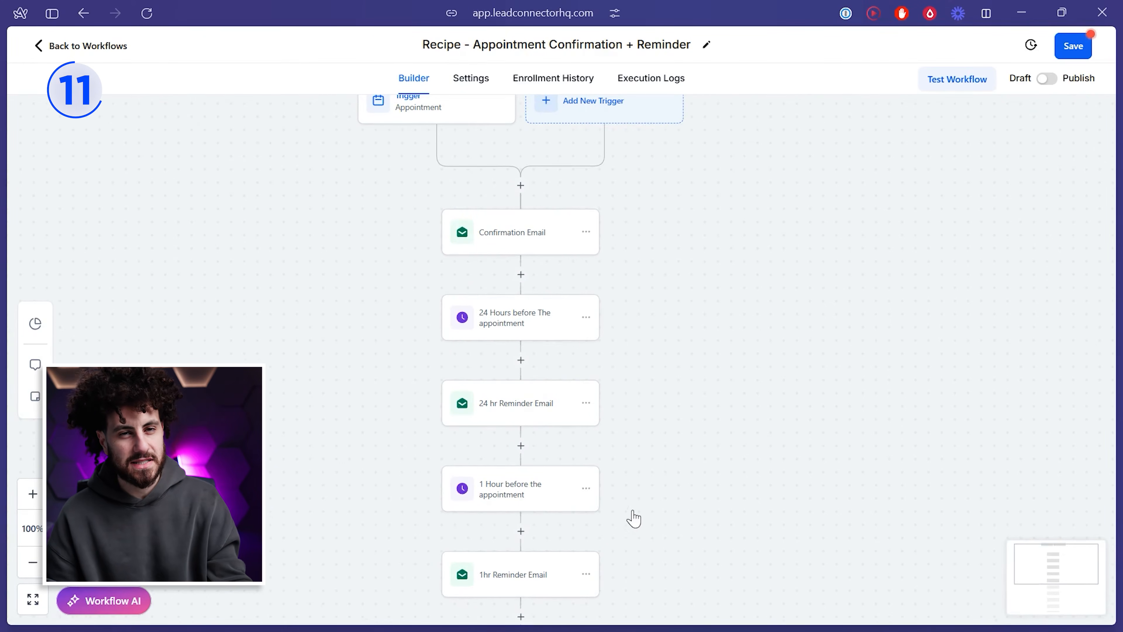
{"action": "scroll", "coordinate": [634, 398], "scroll_direction": "down", "scroll_amount": 4}
{"action": "left_click", "coordinate": [575, 331]}
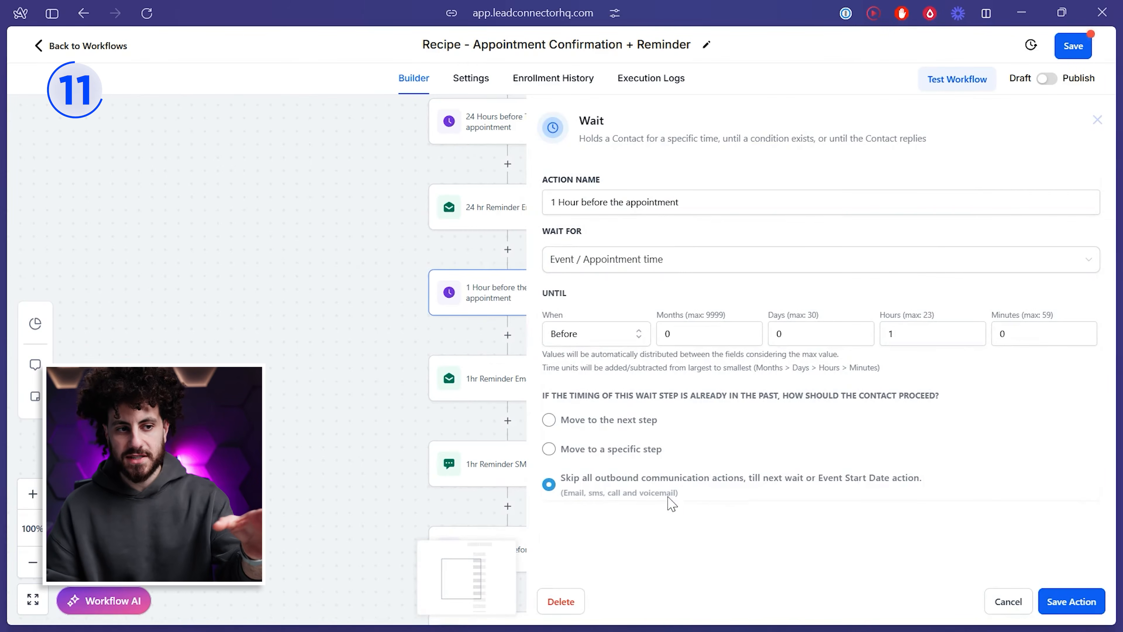
{"action": "left_click", "coordinate": [1013, 602]}
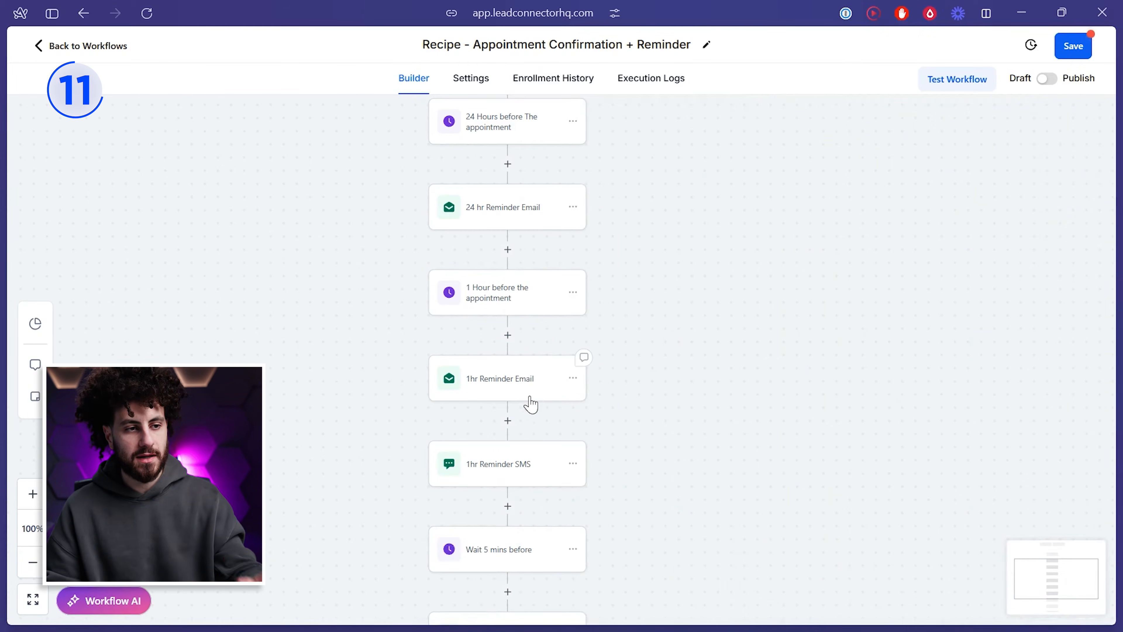
Step: Review the 1hr Reminder Email action's content and close it without changes
{"action": "scroll", "coordinate": [530, 402], "scroll_direction": "down", "scroll_amount": 1}
{"action": "left_click", "coordinate": [520, 337]}
{"action": "scroll", "coordinate": [854, 338], "scroll_direction": "down", "scroll_amount": 3}
{"action": "left_click", "coordinate": [990, 608]}
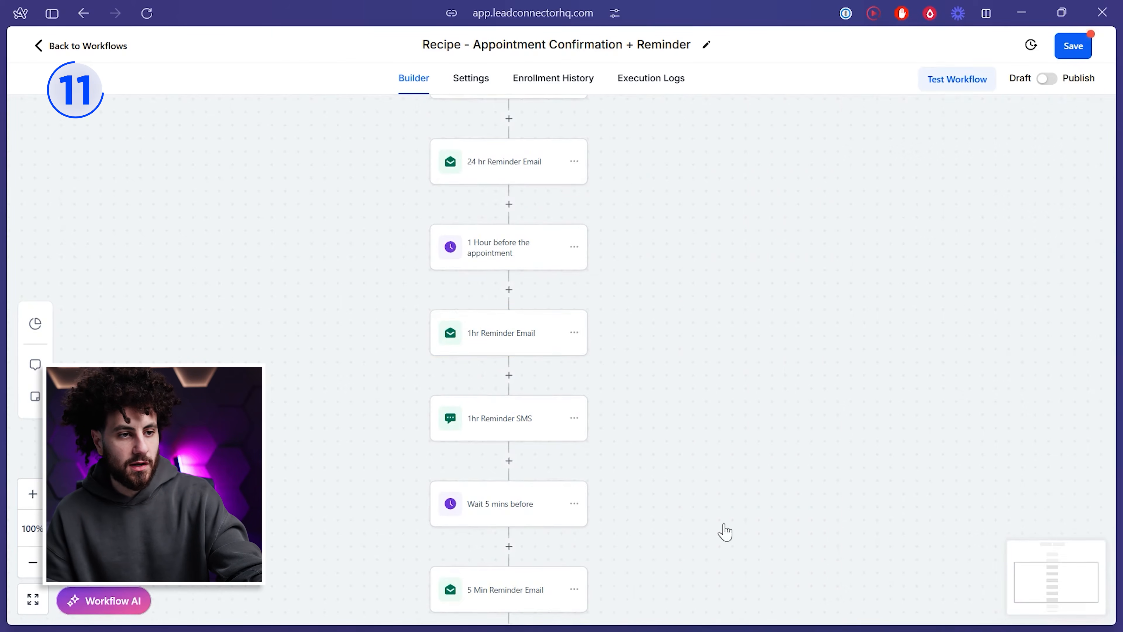
Step: Review the message texts of the 1hr Reminder SMS and 5 Min Reminder SMS actions, closing each without changes
{"action": "scroll", "coordinate": [508, 351], "scroll_direction": "down", "scroll_amount": 3}
{"action": "left_click", "coordinate": [503, 301]}
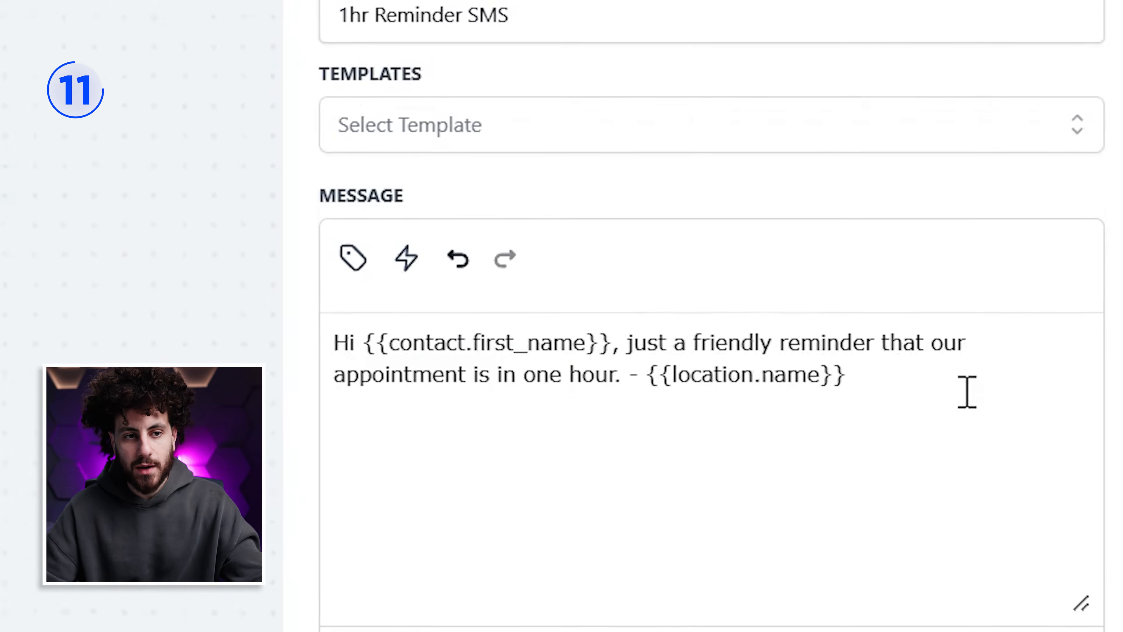
{"action": "left_click_drag", "start_coordinate": [1035, 389], "coordinate": [964, 383]}
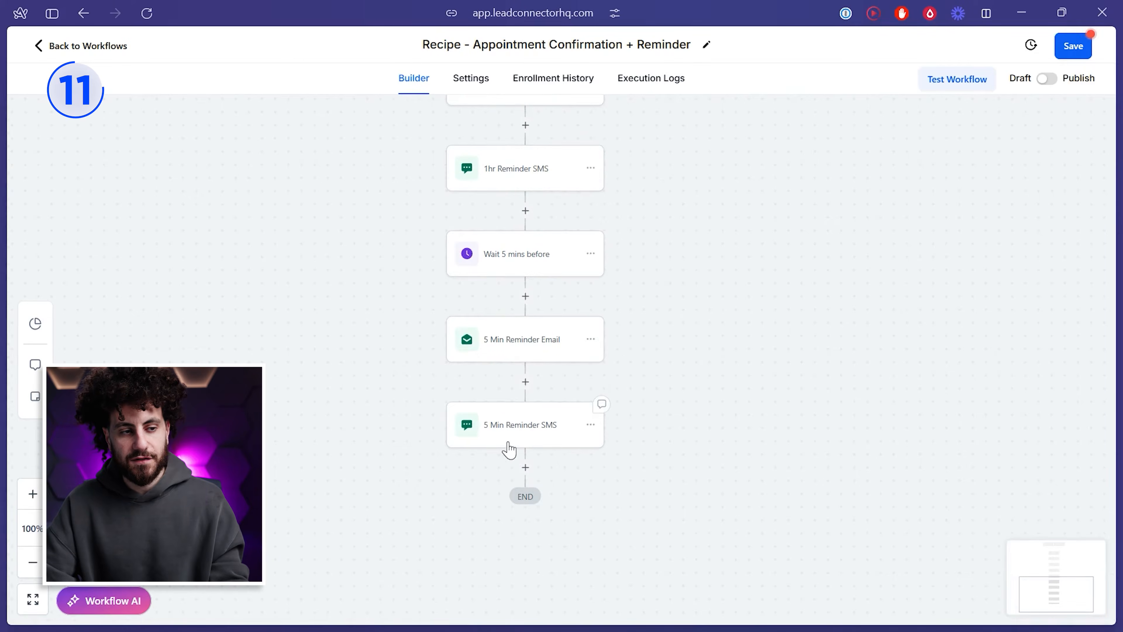
{"action": "left_click", "coordinate": [508, 444]}
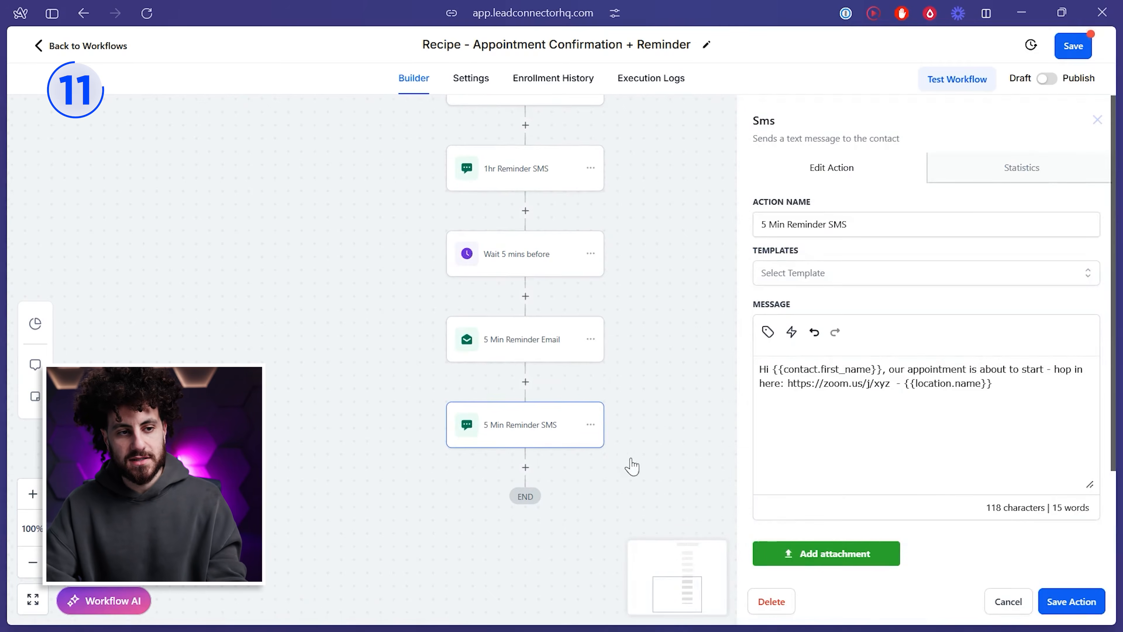
{"action": "left_click", "coordinate": [1009, 602]}
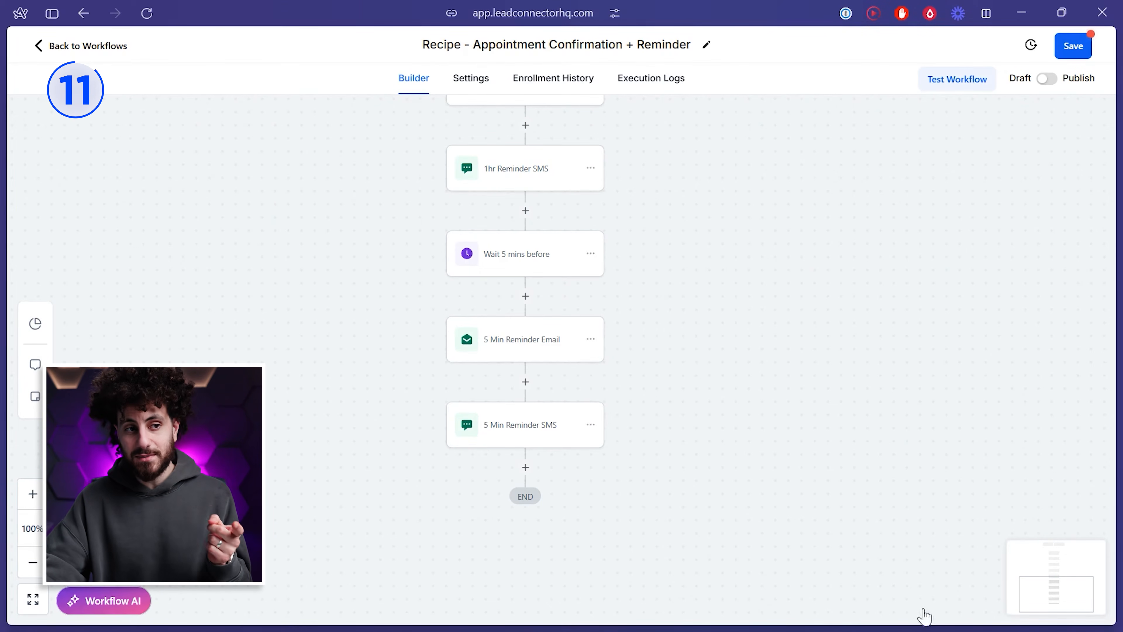
{"action": "scroll", "coordinate": [688, 388], "scroll_direction": "up", "scroll_amount": 10}
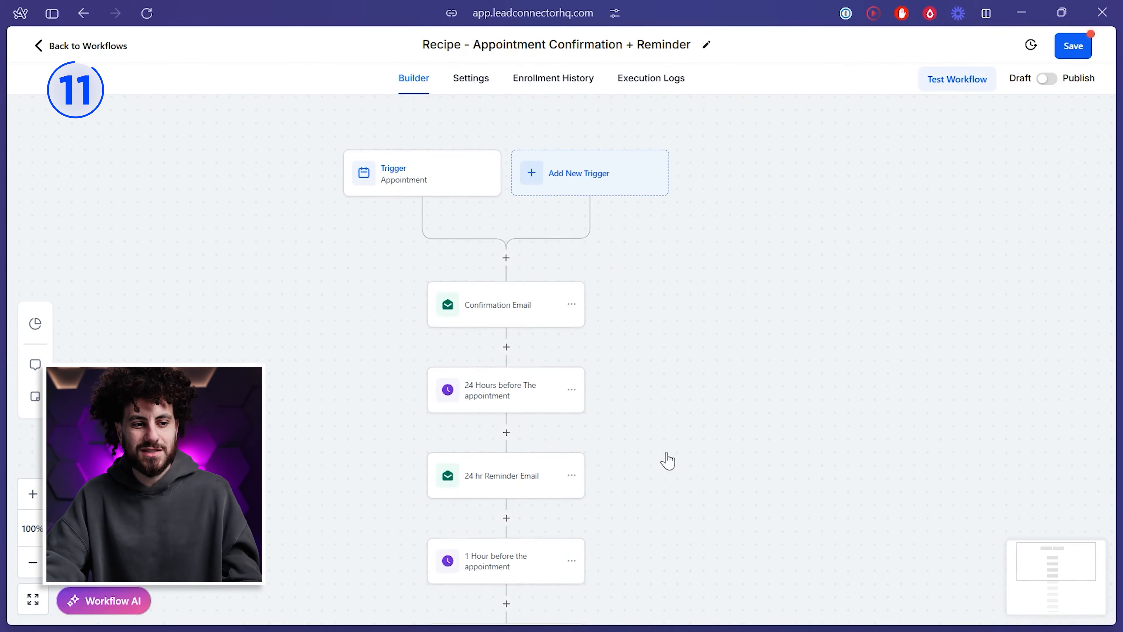
{"action": "left_click_drag", "start_coordinate": [667, 460], "coordinate": [677, 281]}
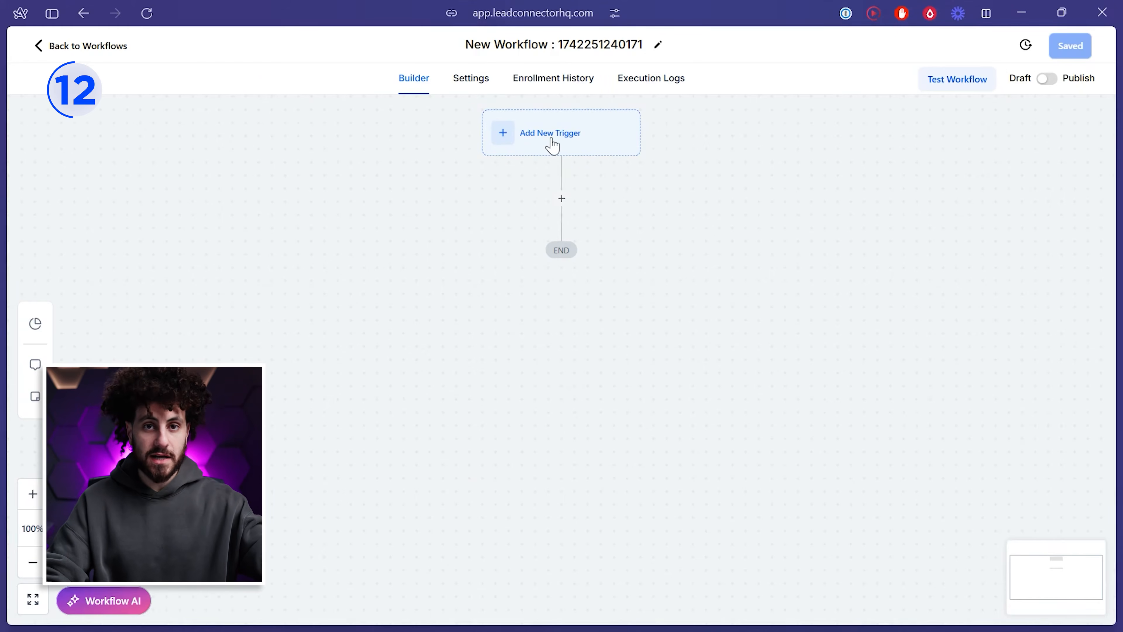
Step: Search the new workflow's triggers for "inst" to find the Instagram comment trigger
{"action": "left_click", "coordinate": [552, 143]}
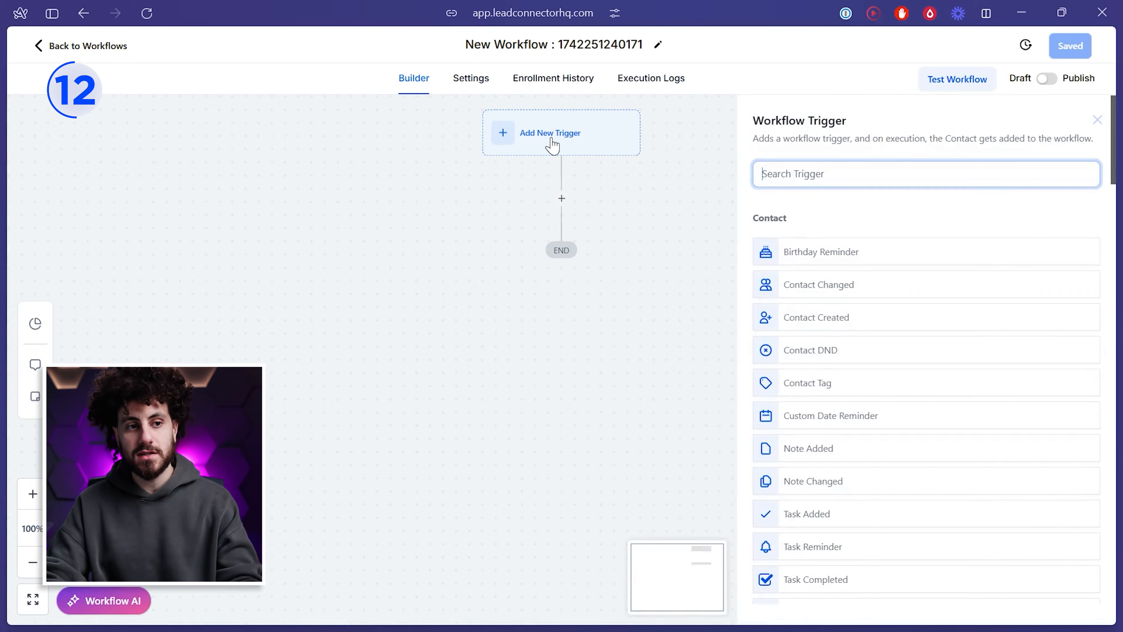
{"action": "type", "text": "inst"}
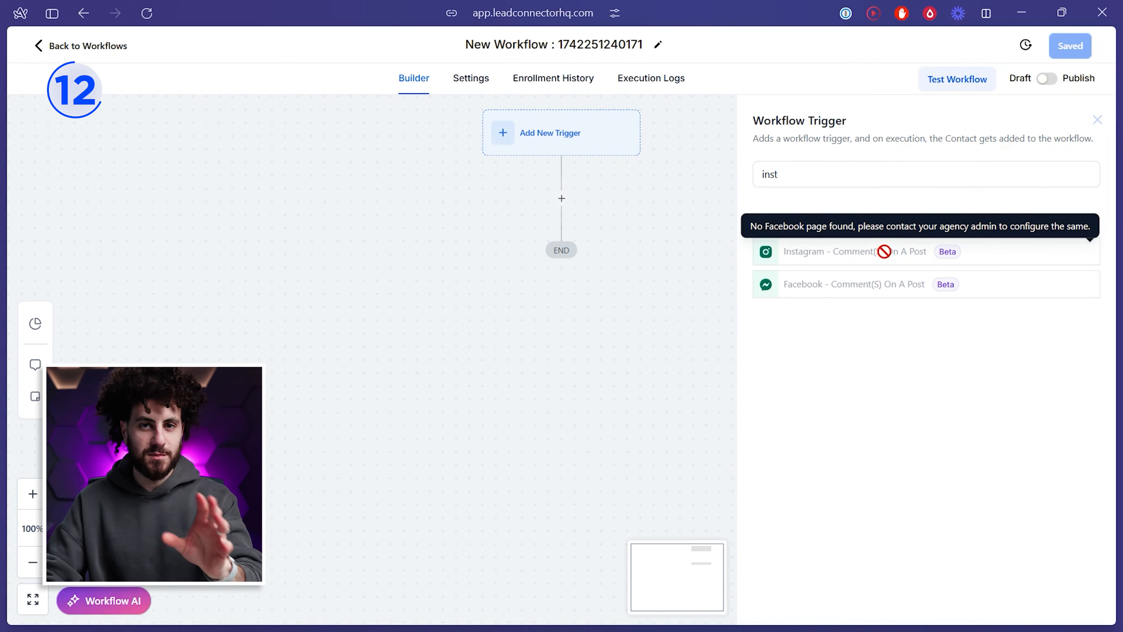
Step: Draft an Instagram DM action with the message "hey, here is the list recipee" and discard it
{"action": "left_click", "coordinate": [561, 198]}
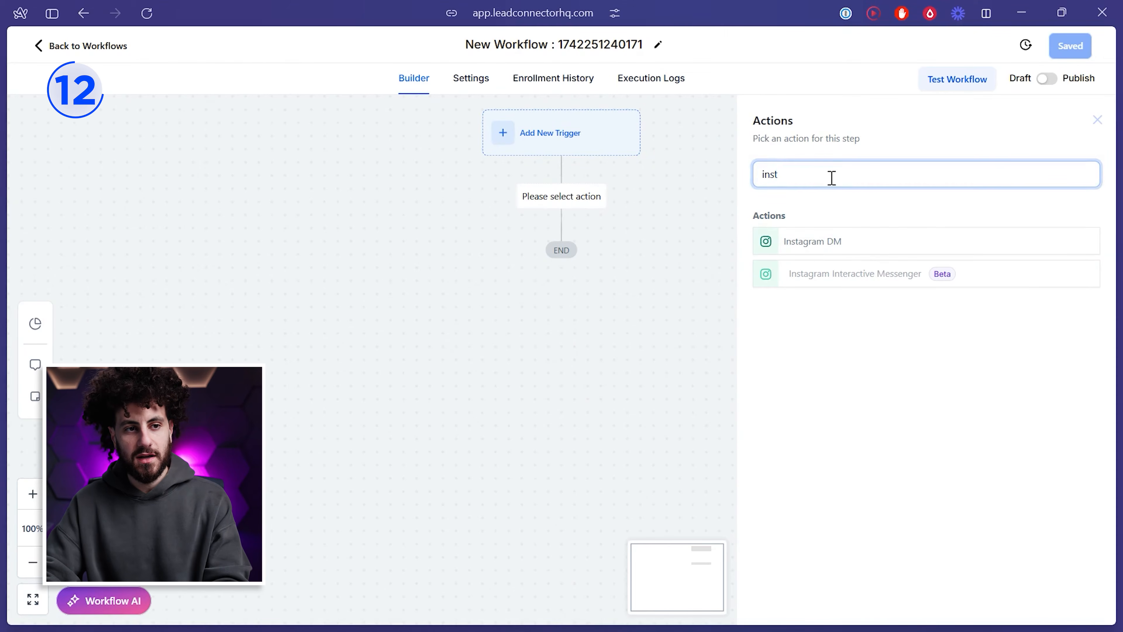
{"action": "left_click", "coordinate": [835, 255]}
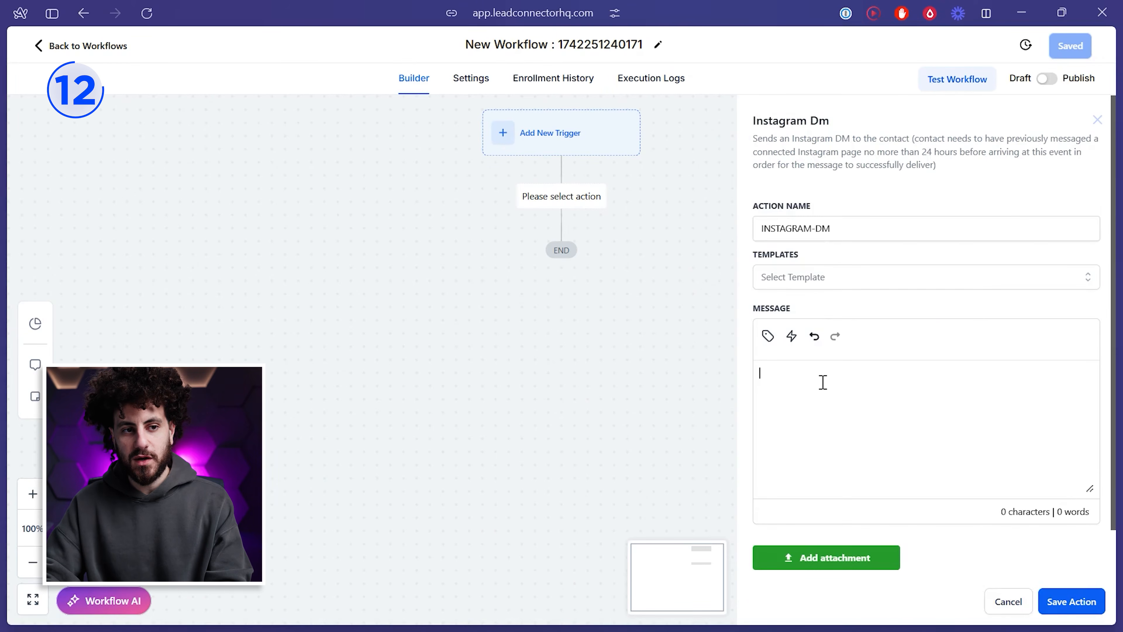
{"action": "left_click", "coordinate": [837, 384]}
{"action": "type", "text": "hey, here is"}
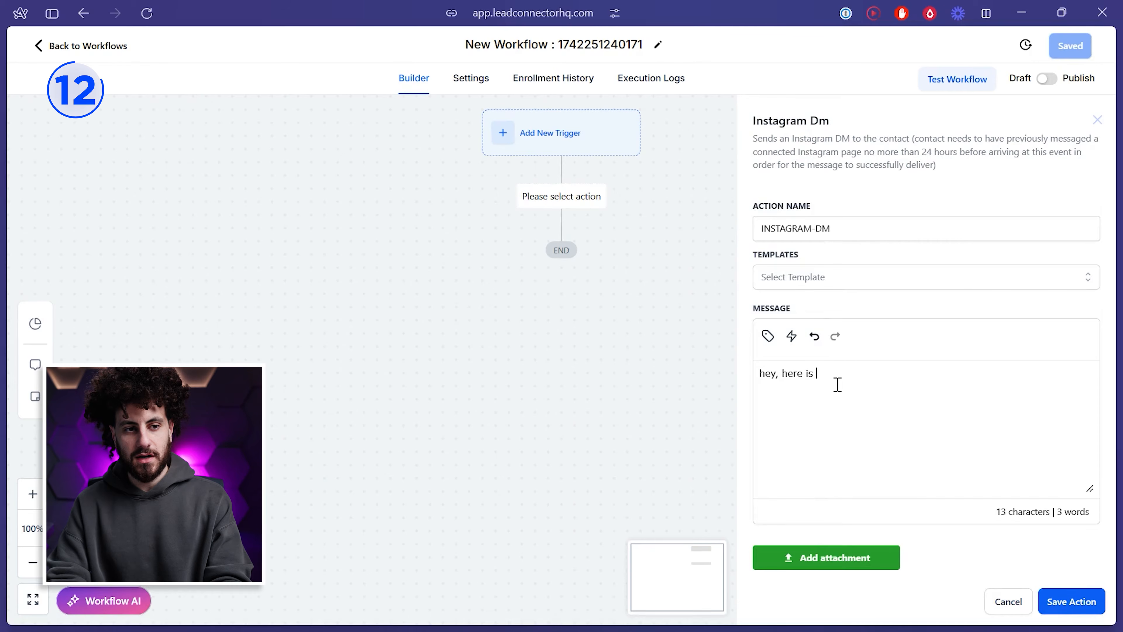
{"action": "type", "text": " the list recipee"}
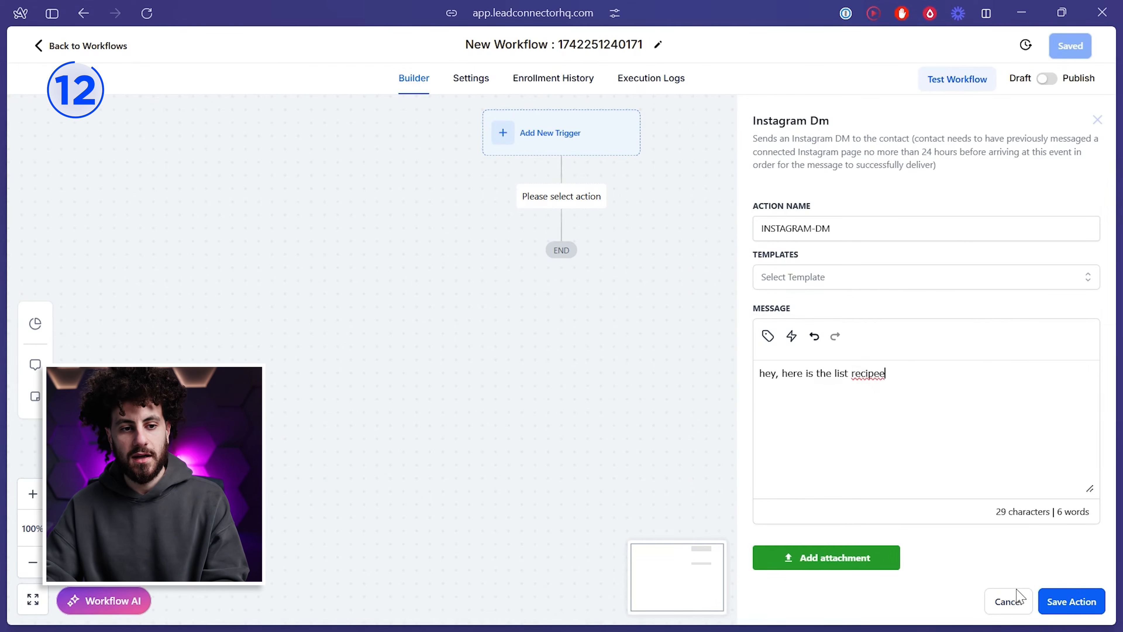
{"action": "left_click", "coordinate": [1016, 594]}
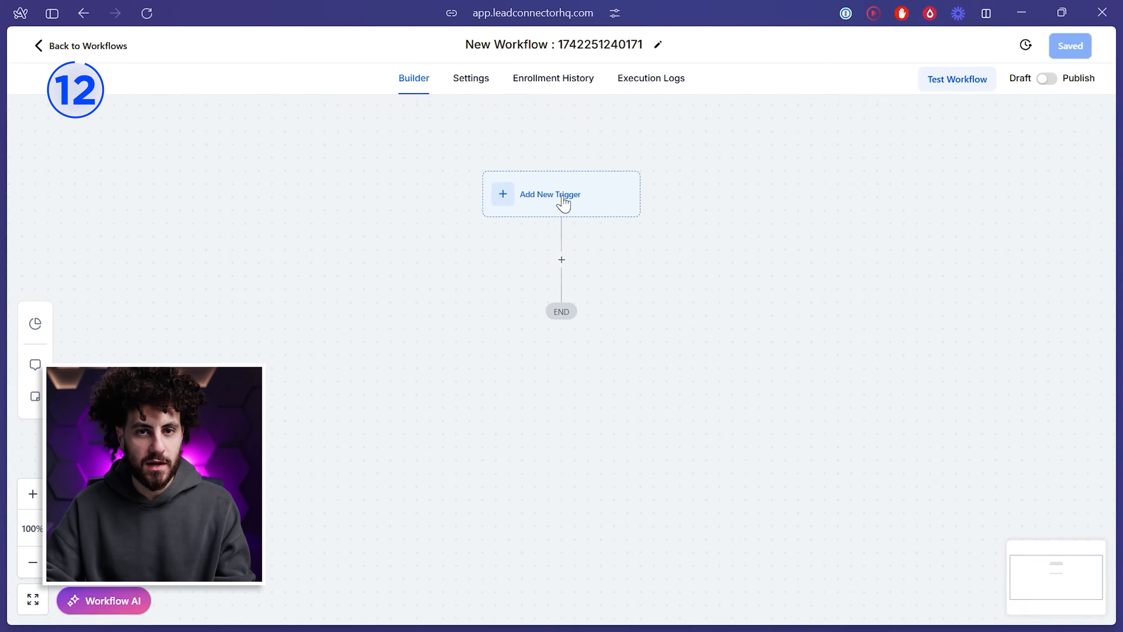
{"action": "left_click", "coordinate": [560, 209]}
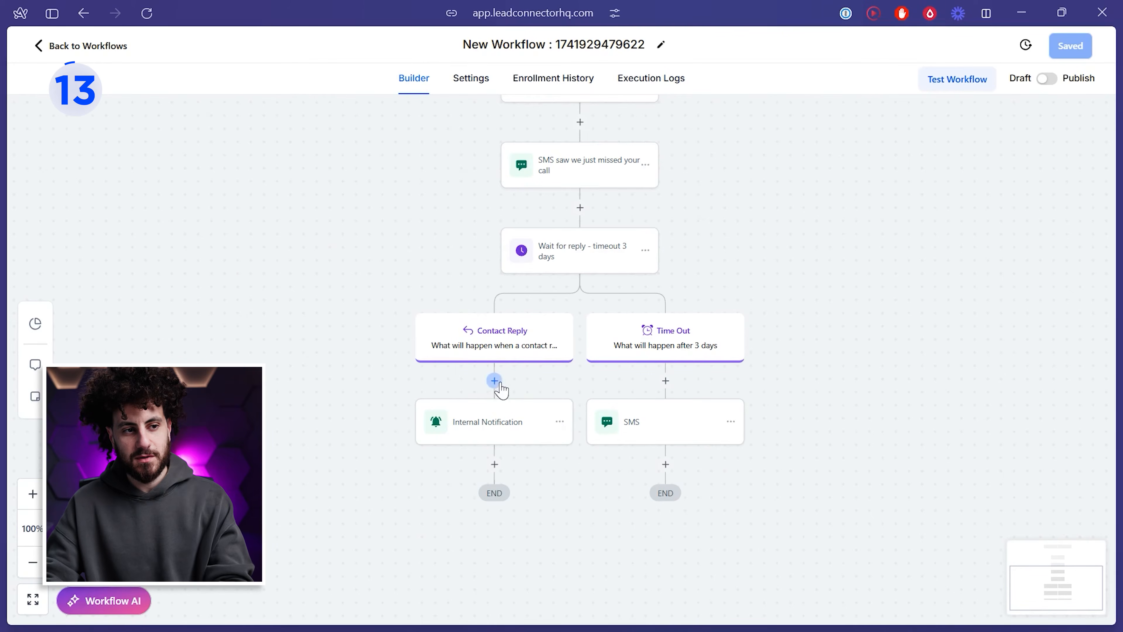
Step: Insert a GPT Powered By OpenAI action at the start of the Contact Reply branch, using the GPT 4o model
{"action": "left_click", "coordinate": [497, 383]}
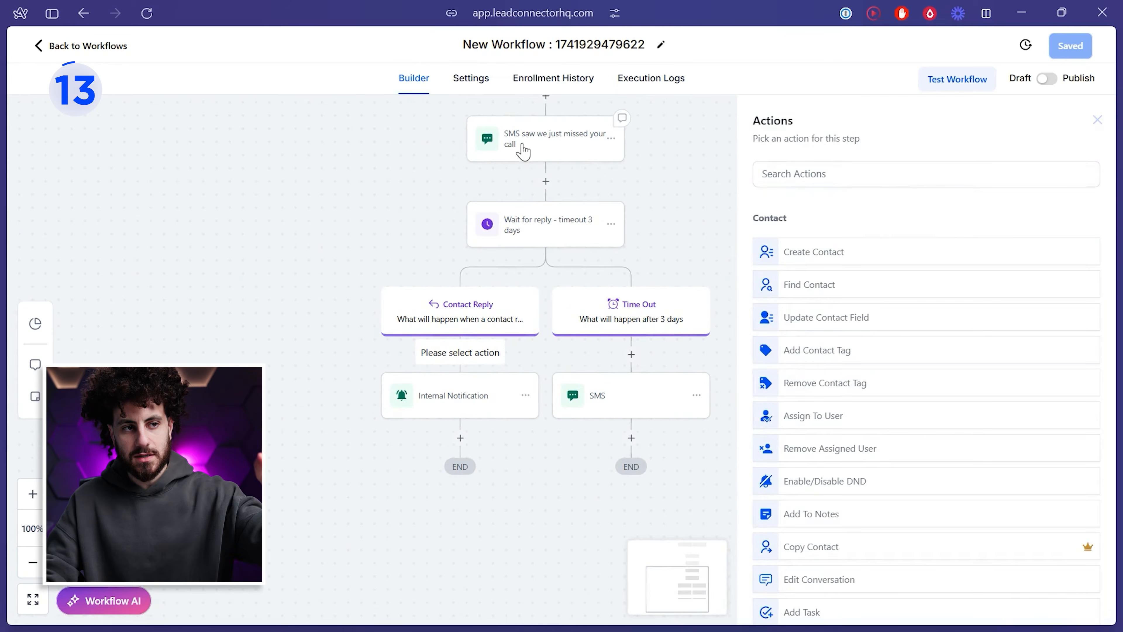
{"action": "left_click", "coordinate": [838, 177]}
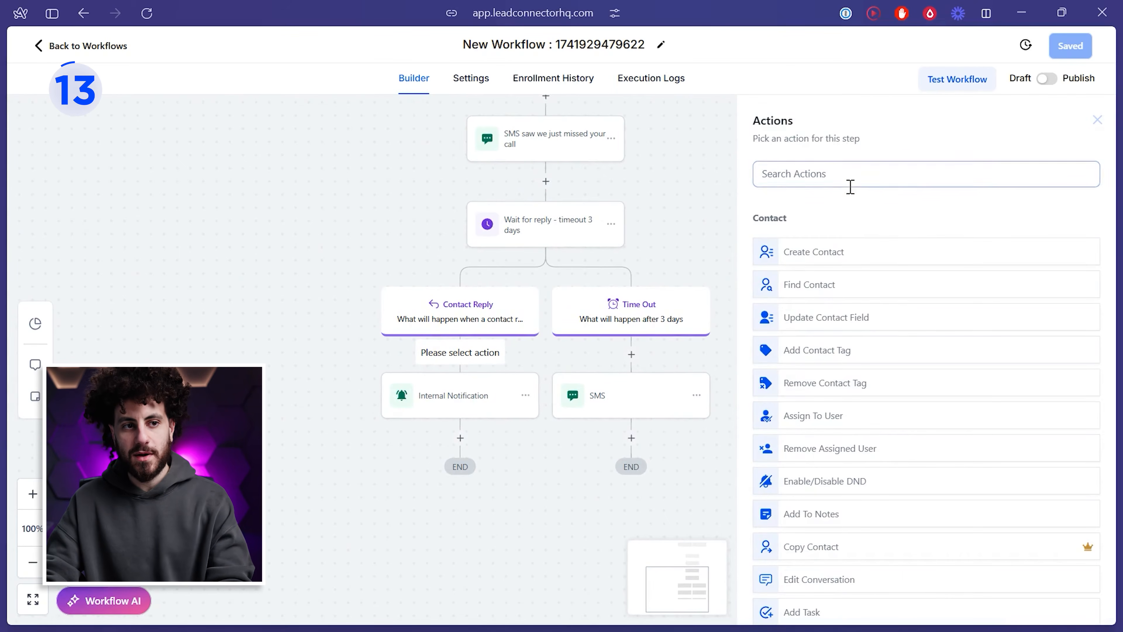
{"action": "type", "text": "gpt"}
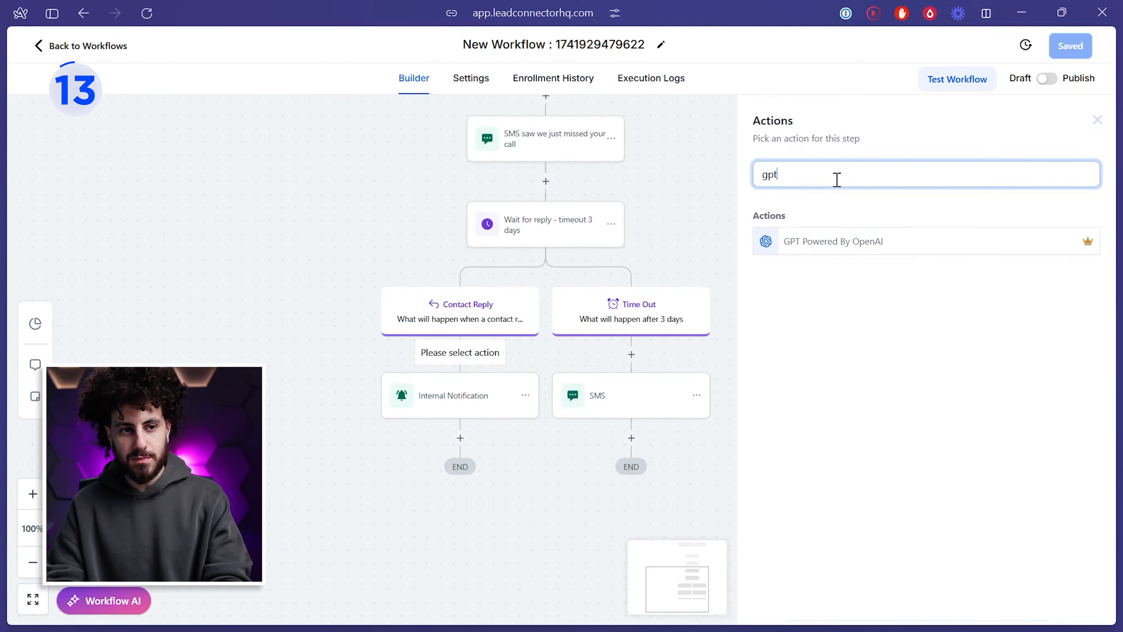
{"action": "left_click", "coordinate": [839, 259]}
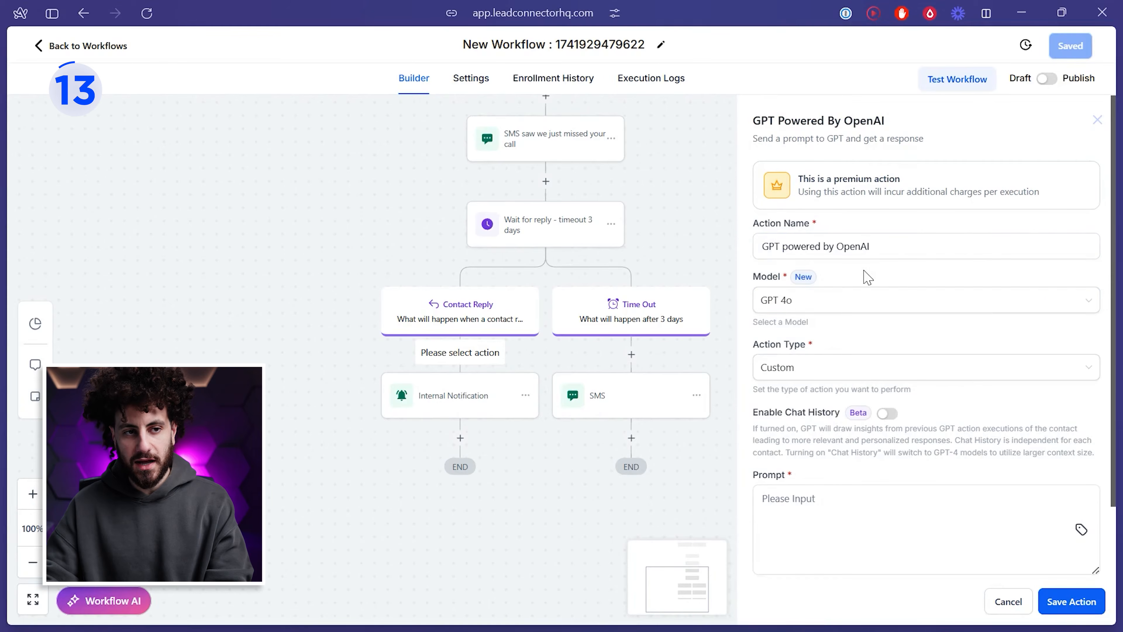
{"action": "left_click", "coordinate": [834, 304]}
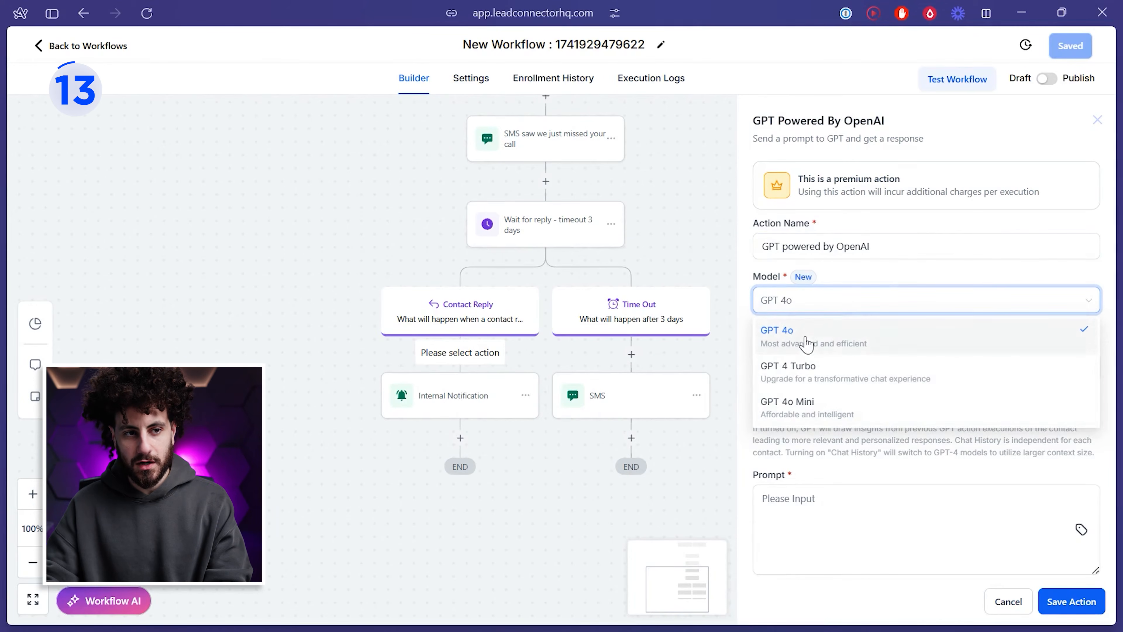
{"action": "left_click", "coordinate": [823, 329]}
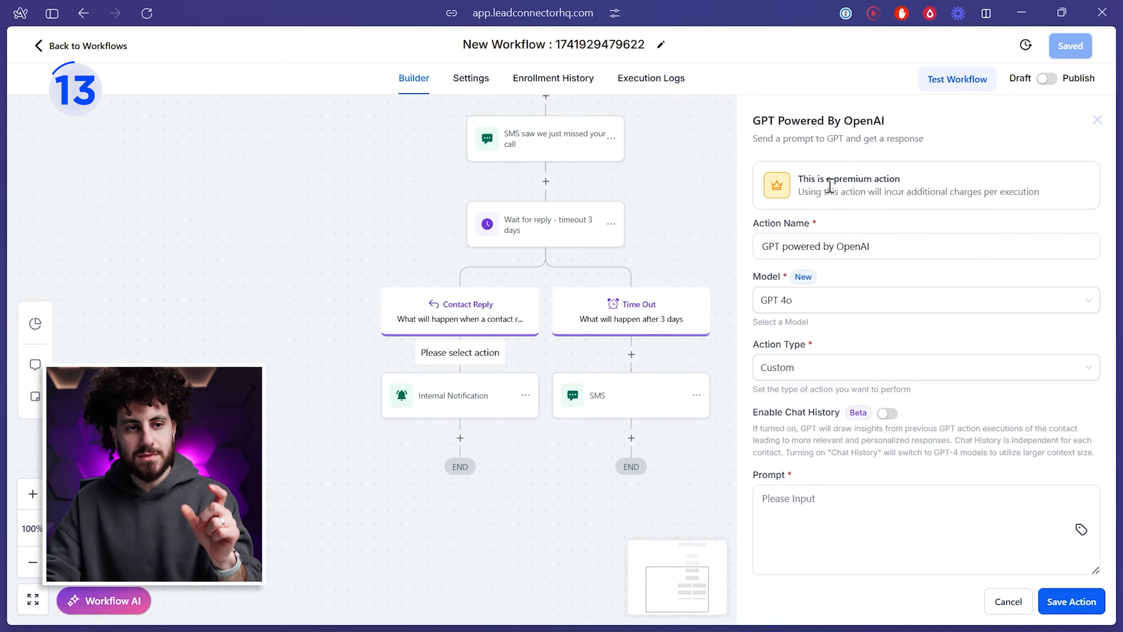
{"action": "left_click_drag", "start_coordinate": [825, 191], "coordinate": [910, 206]}
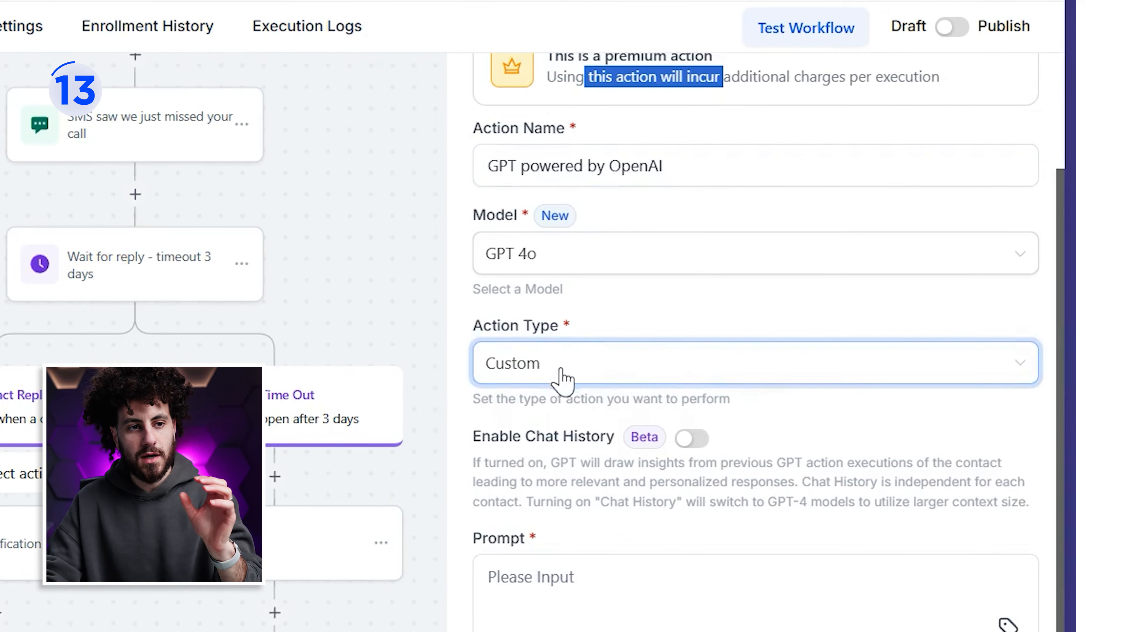
Step: Try the Translate content action type for the GPT action and check its From Language and To Language fields
{"action": "left_click", "coordinate": [563, 380]}
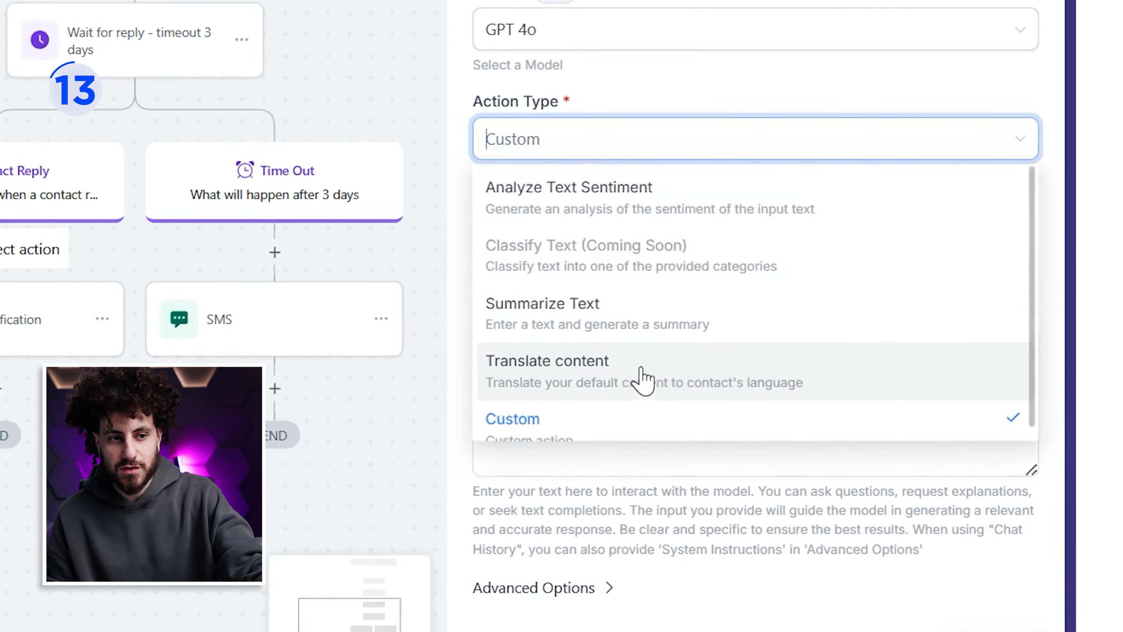
{"action": "left_click", "coordinate": [632, 367]}
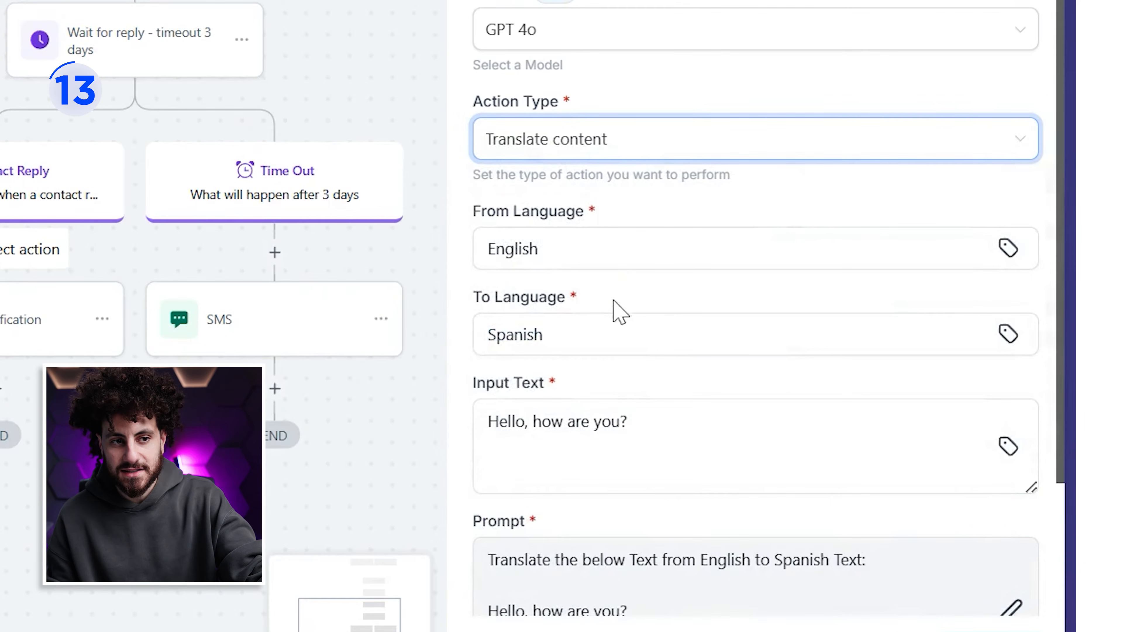
{"action": "left_click", "coordinate": [576, 253]}
{"action": "left_click", "coordinate": [586, 312]}
Step: Set the GPT action type to Custom and begin its prompt with "class"
{"action": "left_click", "coordinate": [630, 133]}
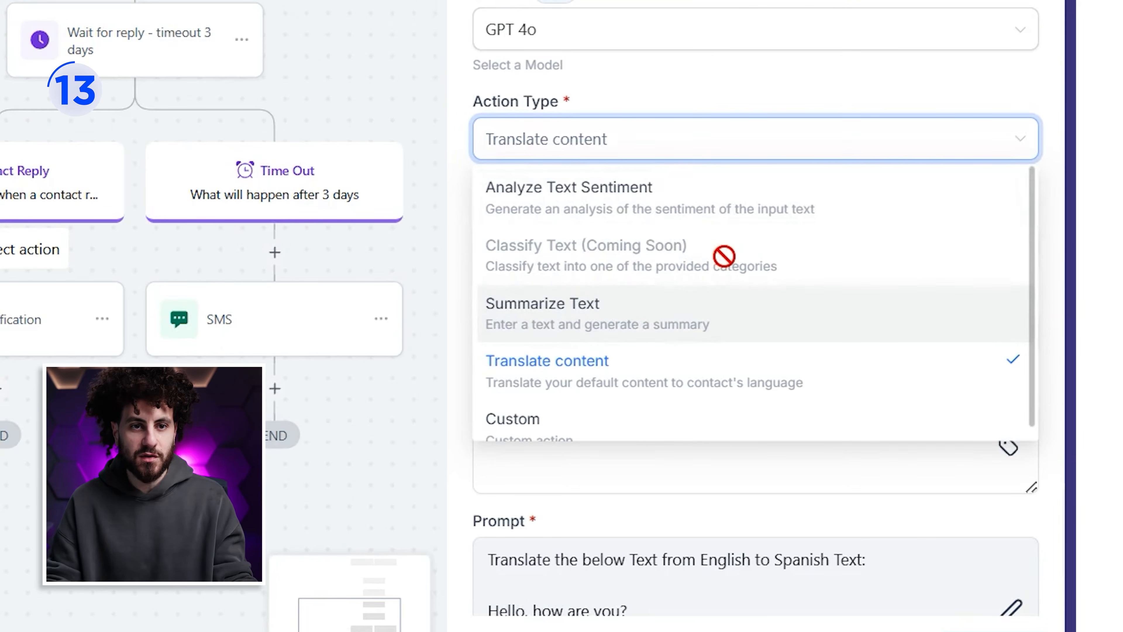
{"action": "scroll", "coordinate": [664, 289], "scroll_direction": "down", "scroll_amount": 1}
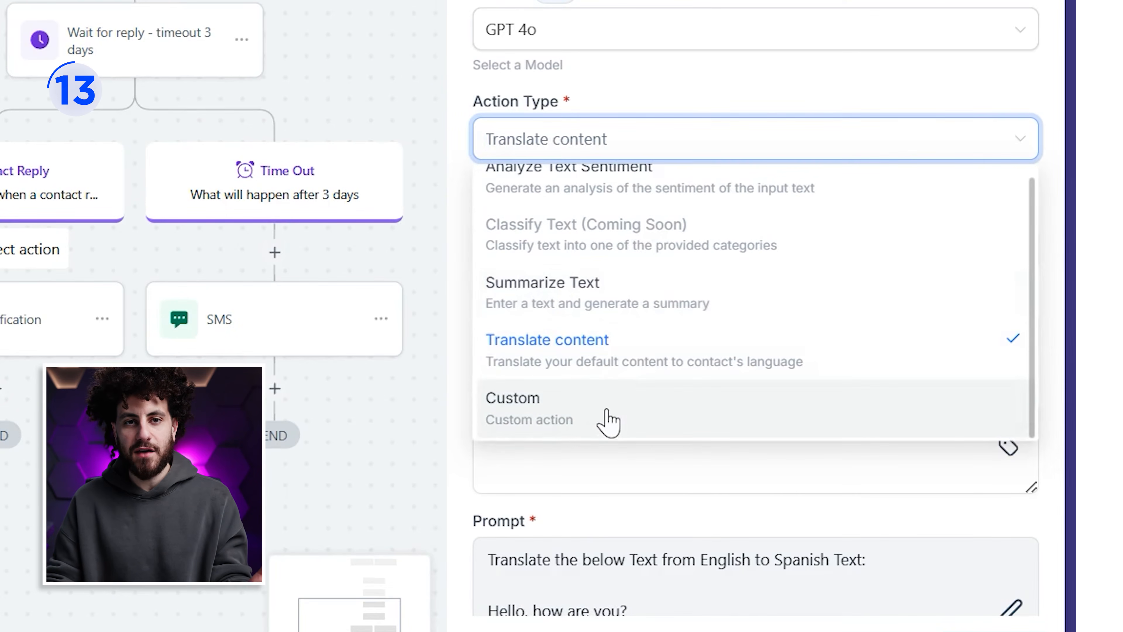
{"action": "left_click", "coordinate": [559, 437]}
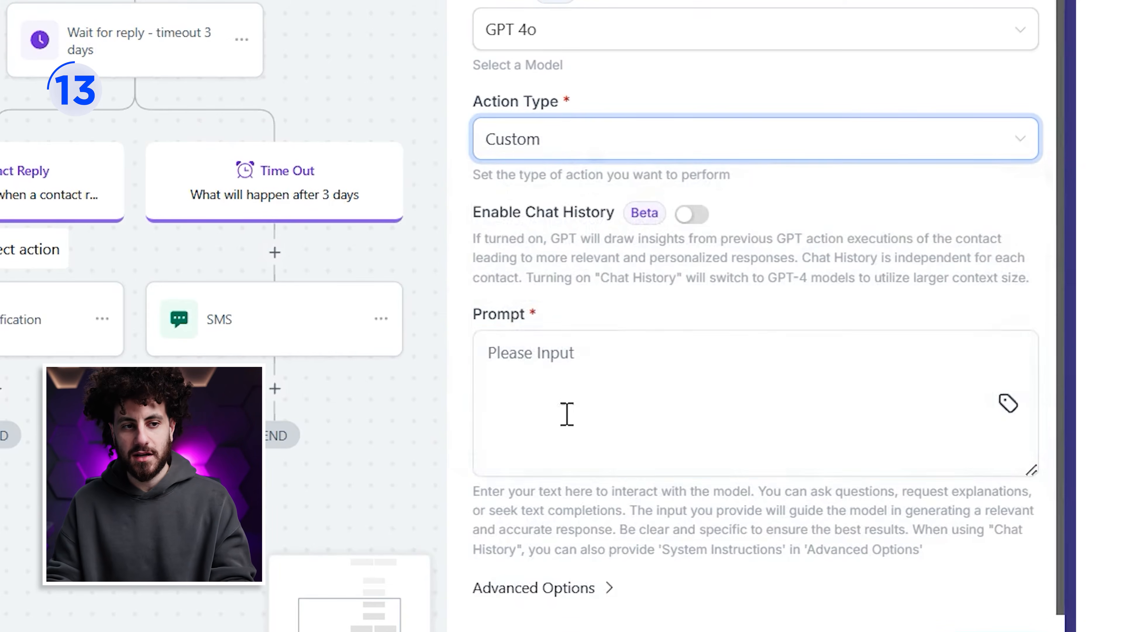
{"action": "left_click", "coordinate": [588, 376]}
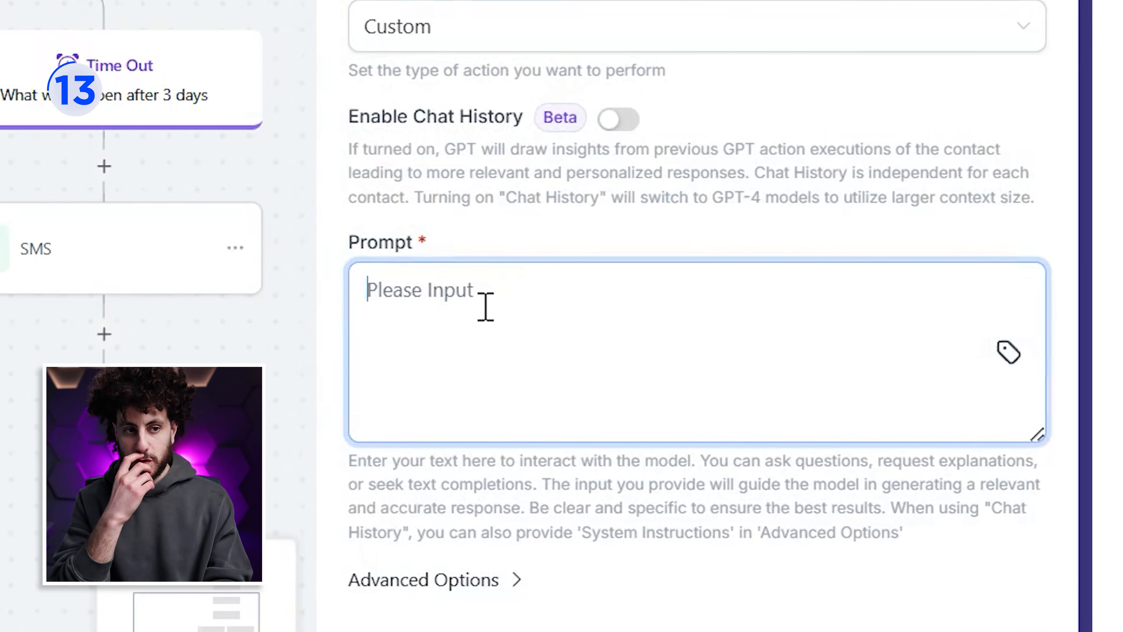
{"action": "type", "text": "class"}
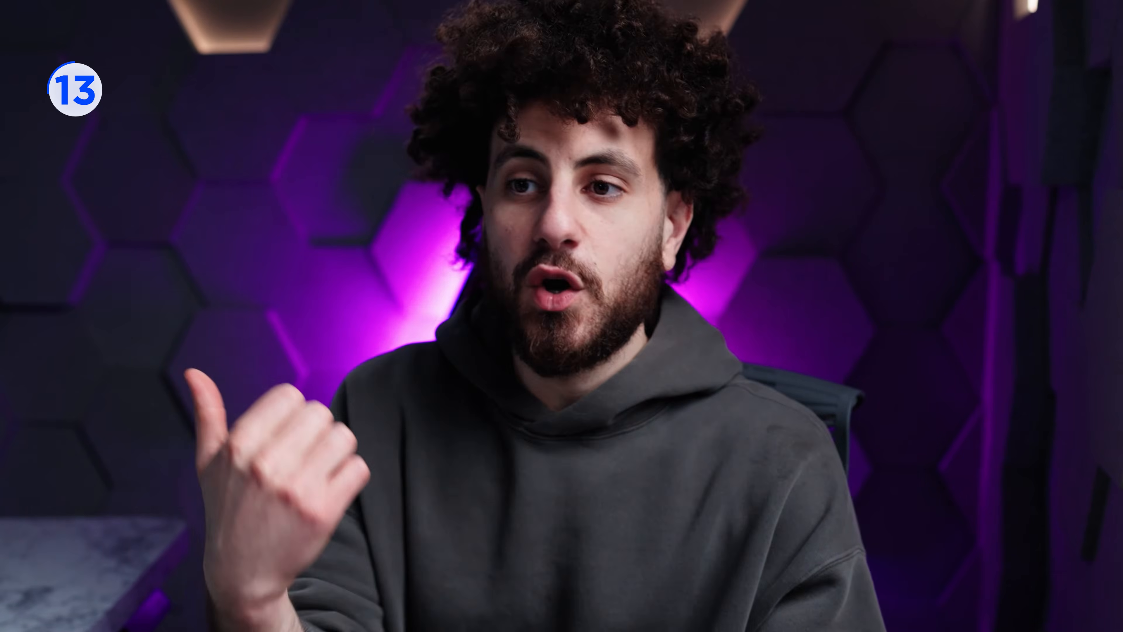
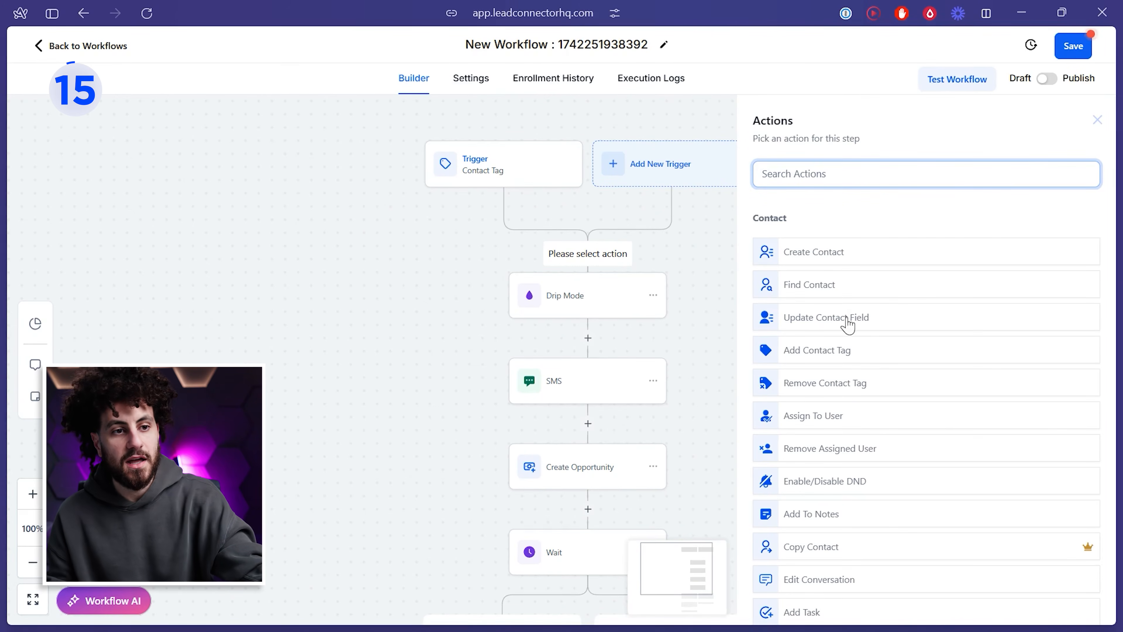
Step: Examine how the Update Contact Field action adds a field to update, and close it without saving
{"action": "left_click", "coordinate": [843, 327]}
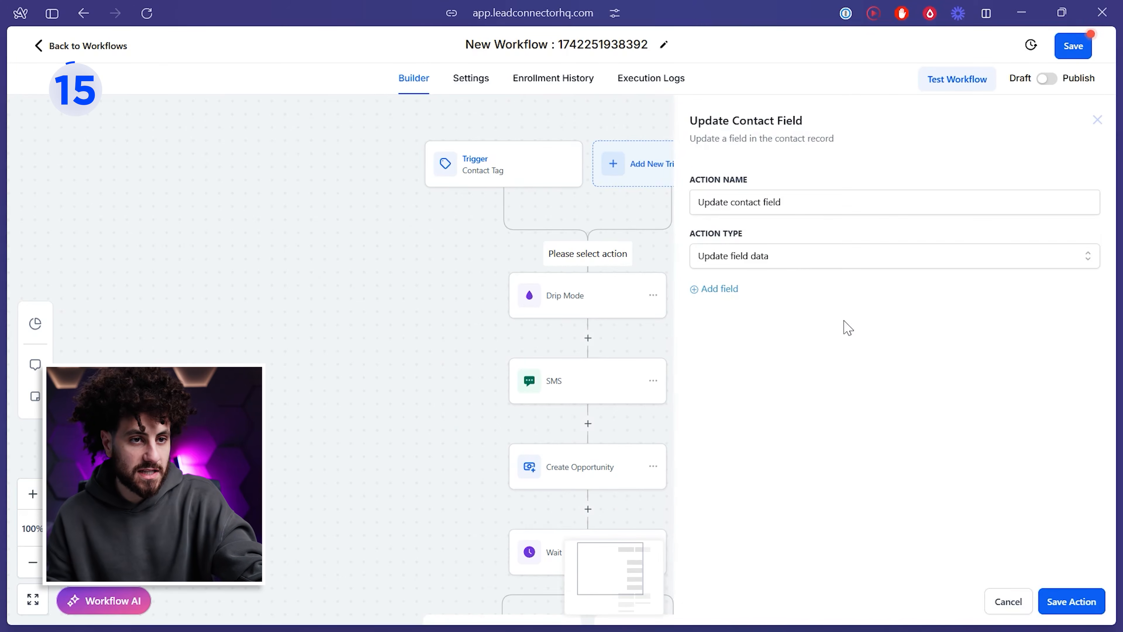
{"action": "left_click", "coordinate": [721, 291]}
{"action": "left_click", "coordinate": [734, 320]}
{"action": "left_click", "coordinate": [990, 444]}
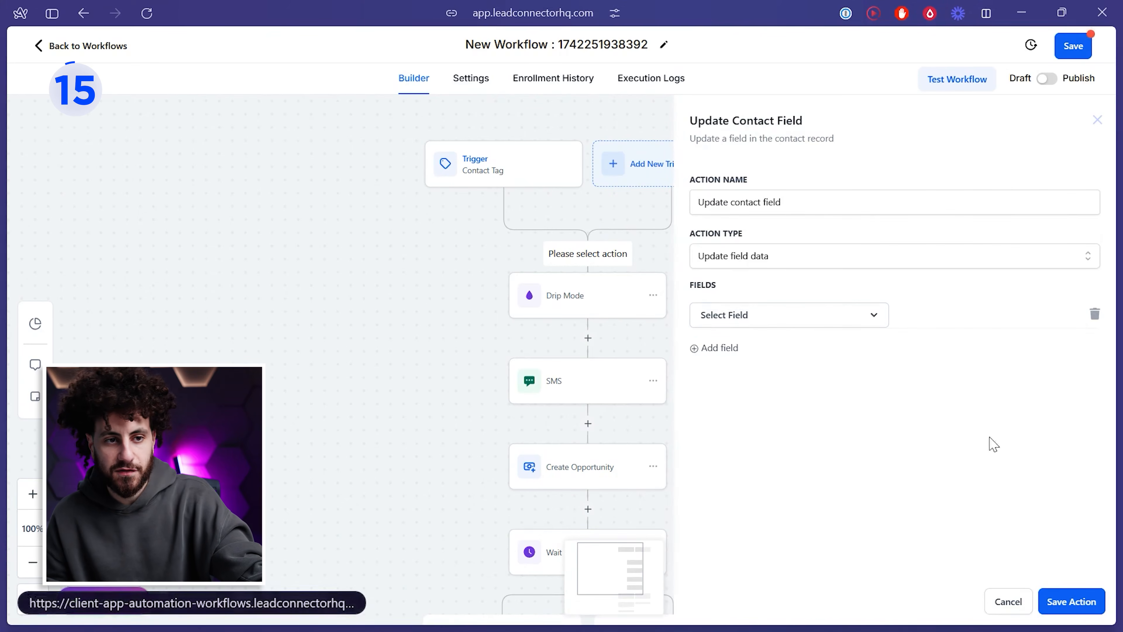
{"action": "left_click", "coordinate": [993, 609]}
Step: Try an Edit Conversation action set to Mark as Read above Drip Mode, check its archive options, and cancel it
{"action": "left_click", "coordinate": [588, 251]}
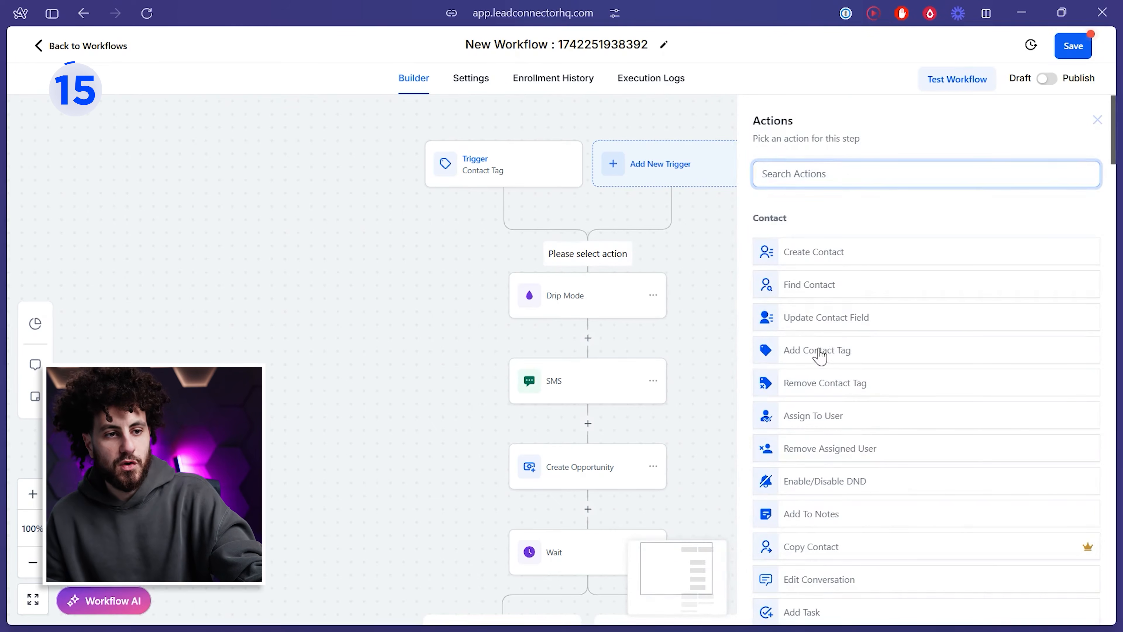
{"action": "scroll", "coordinate": [846, 427], "scroll_direction": "down", "scroll_amount": 2}
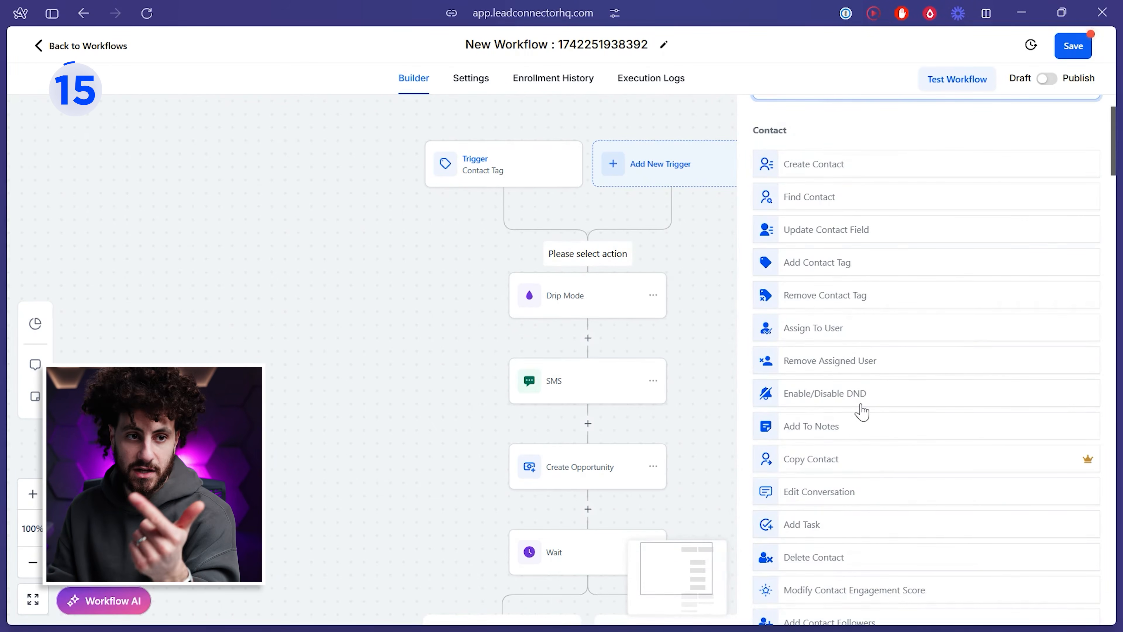
{"action": "scroll", "coordinate": [864, 390], "scroll_direction": "down", "scroll_amount": 2}
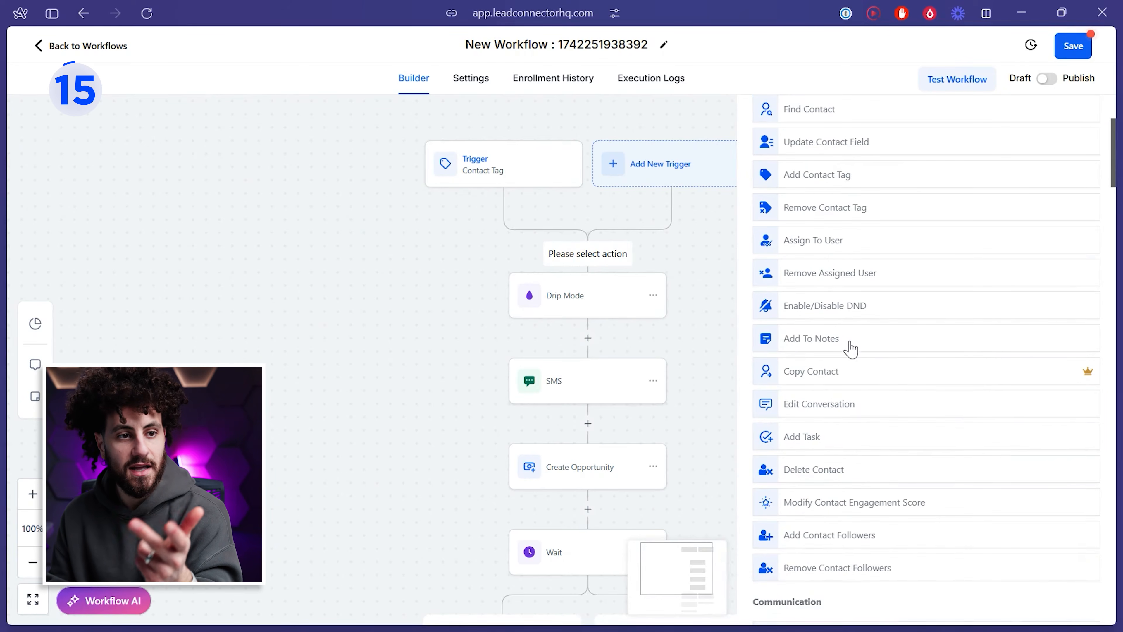
{"action": "scroll", "coordinate": [850, 349], "scroll_direction": "down", "scroll_amount": 2}
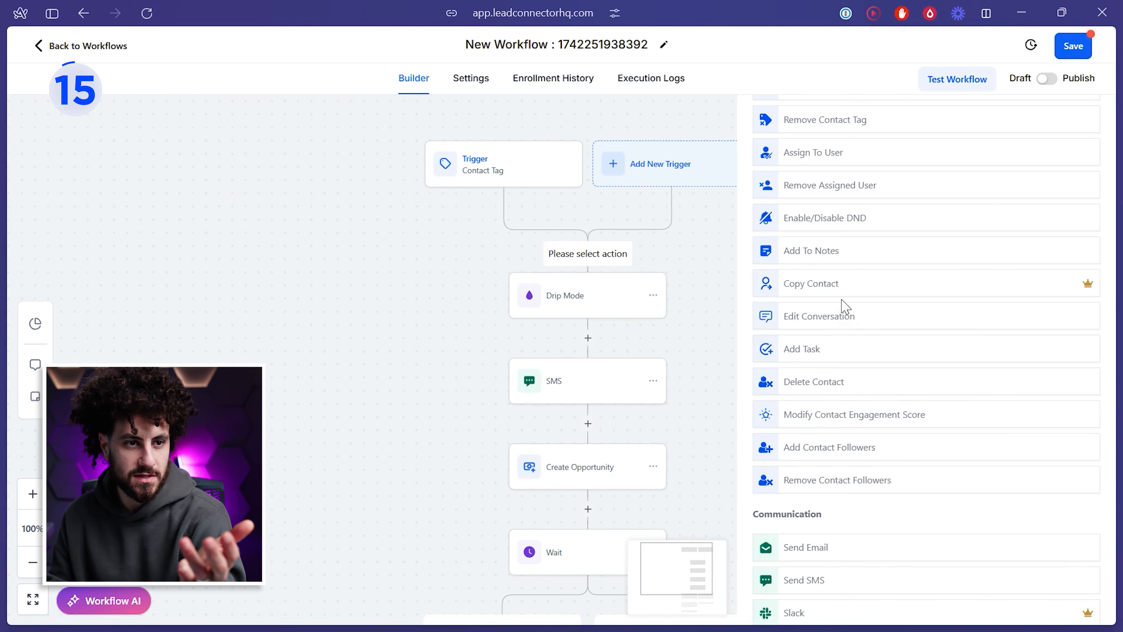
{"action": "left_click", "coordinate": [810, 293]}
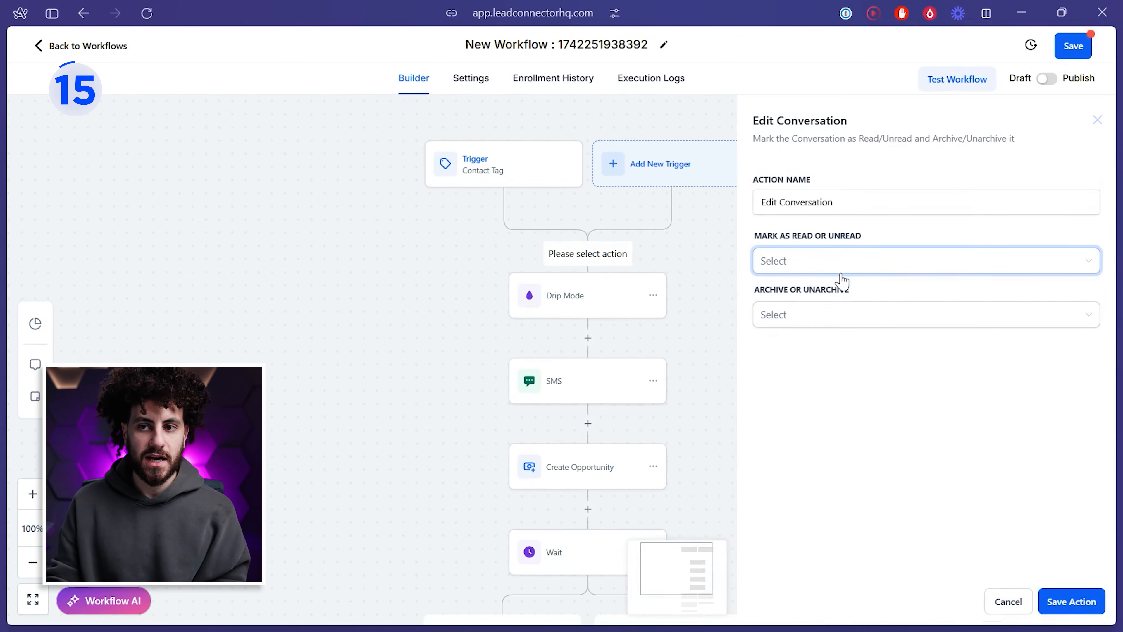
{"action": "left_click", "coordinate": [842, 270]}
{"action": "left_click", "coordinate": [814, 315]}
{"action": "left_click", "coordinate": [841, 315]}
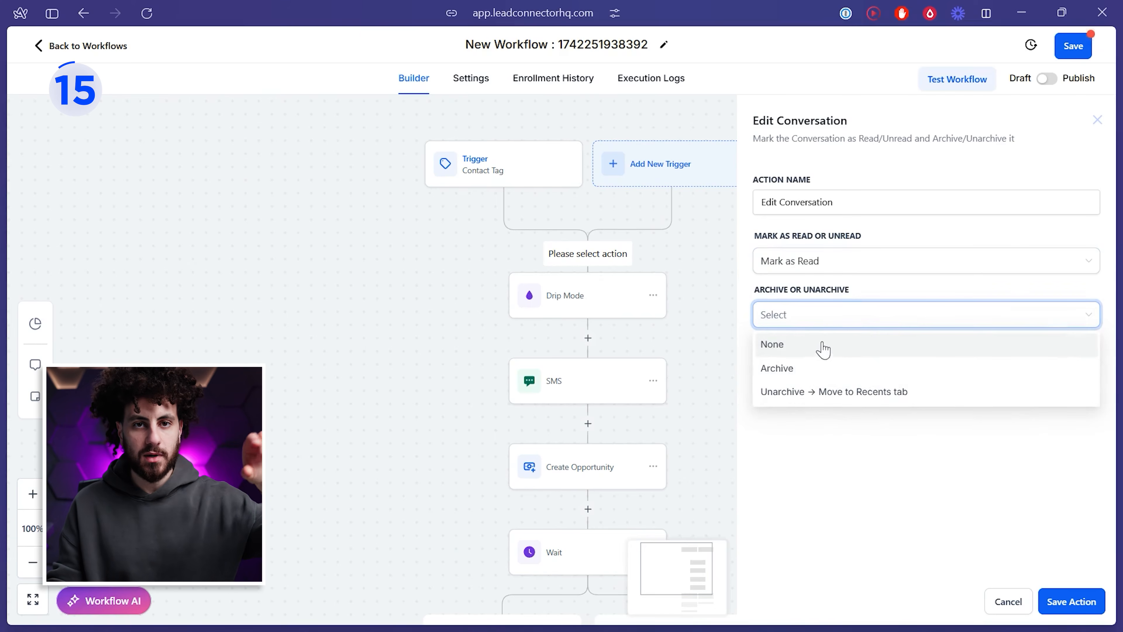
{"action": "left_click", "coordinate": [994, 600]}
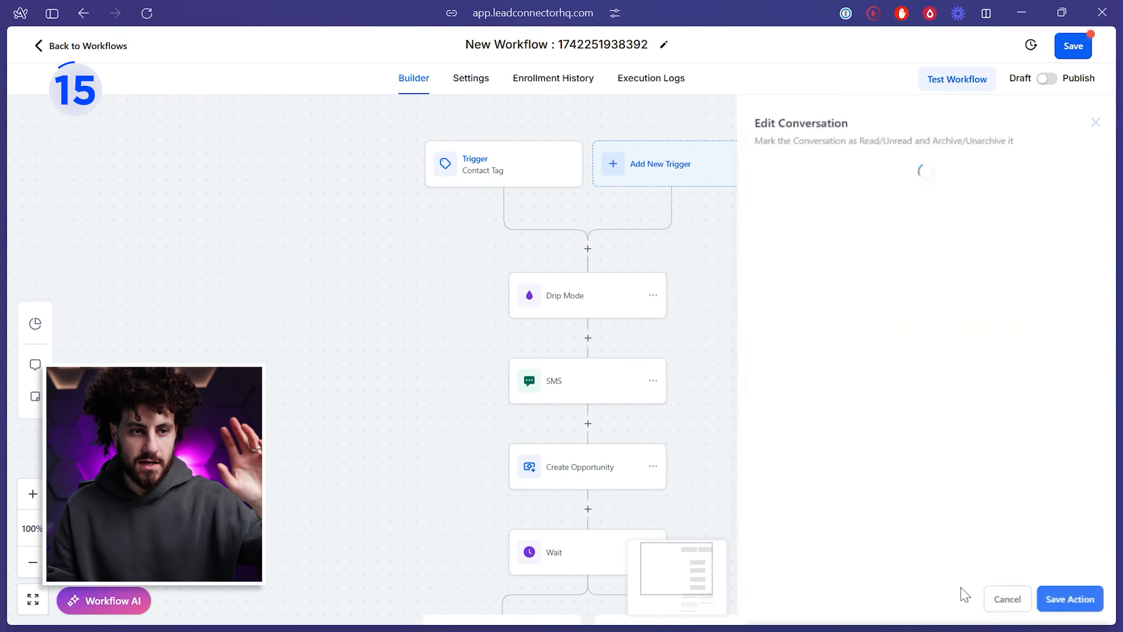
Step: Examine the contact and communication actions available for steps around Drip Mode, from Delete Contact and Voicemail to Instagram DM
{"action": "left_click", "coordinate": [588, 248]}
{"action": "scroll", "coordinate": [932, 452], "scroll_direction": "down", "scroll_amount": 4}
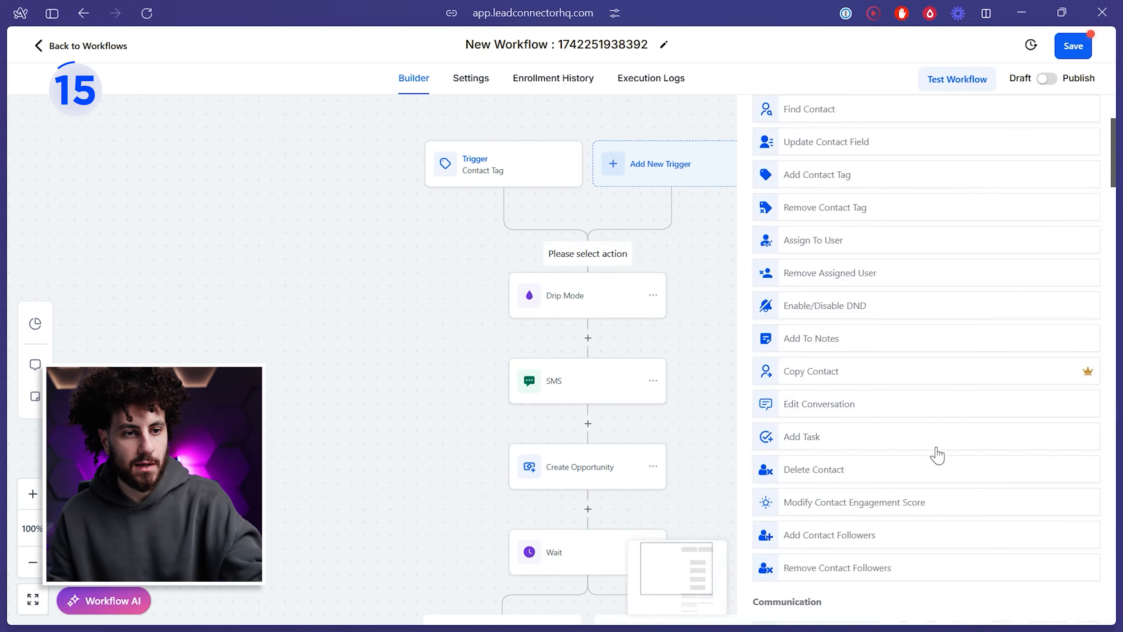
{"action": "scroll", "coordinate": [937, 455], "scroll_direction": "down", "scroll_amount": 2}
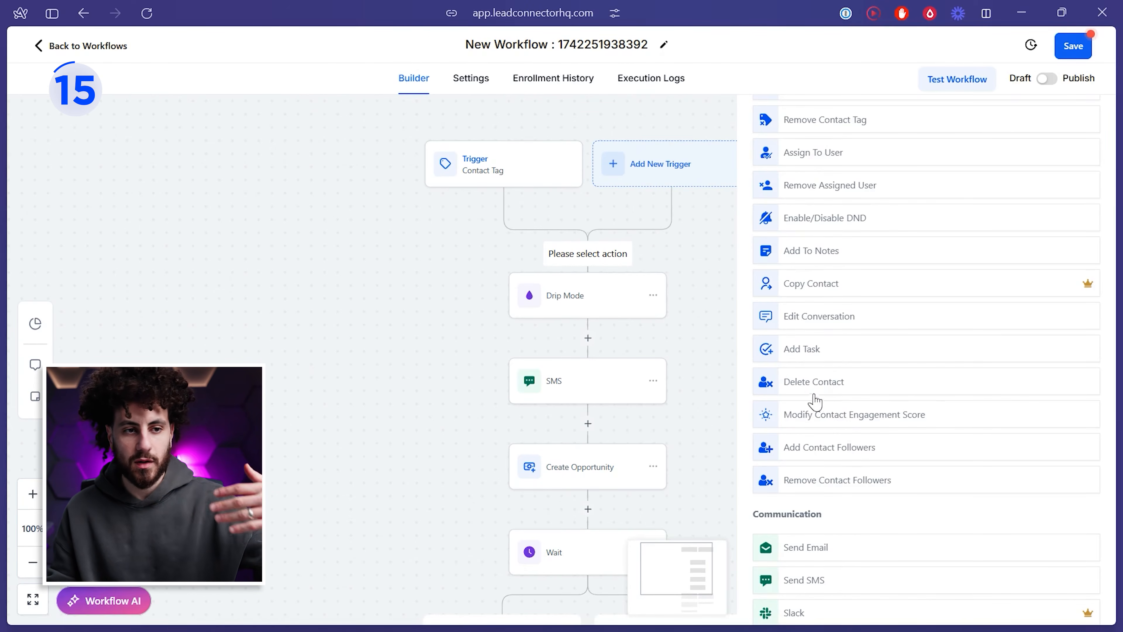
{"action": "scroll", "coordinate": [884, 413], "scroll_direction": "down", "scroll_amount": 2}
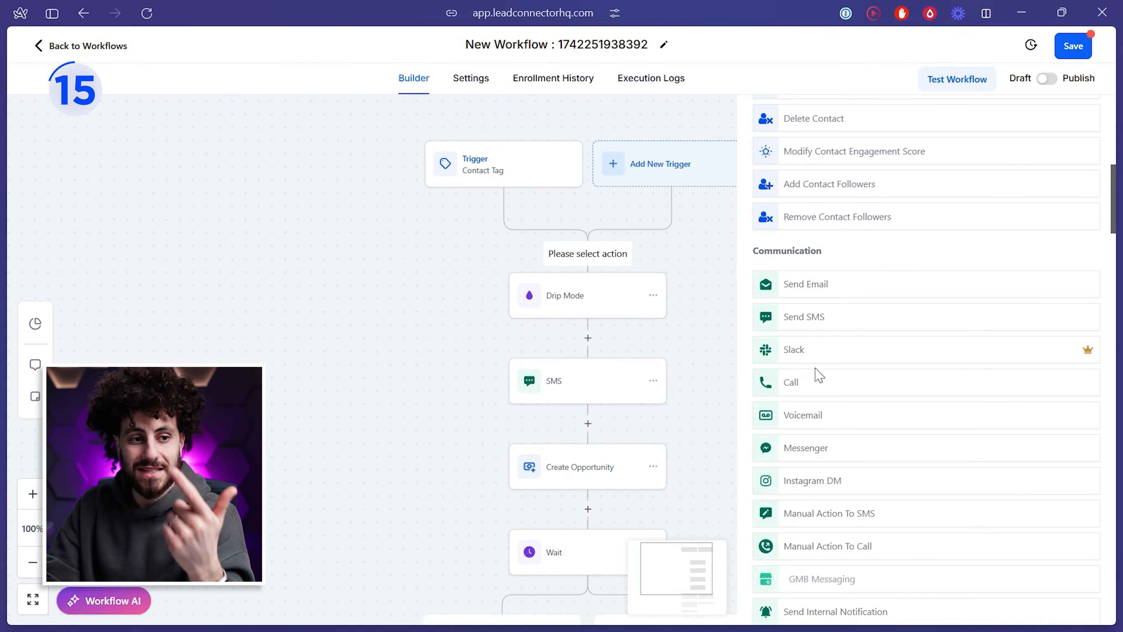
{"action": "scroll", "coordinate": [812, 383], "scroll_direction": "down", "scroll_amount": 2}
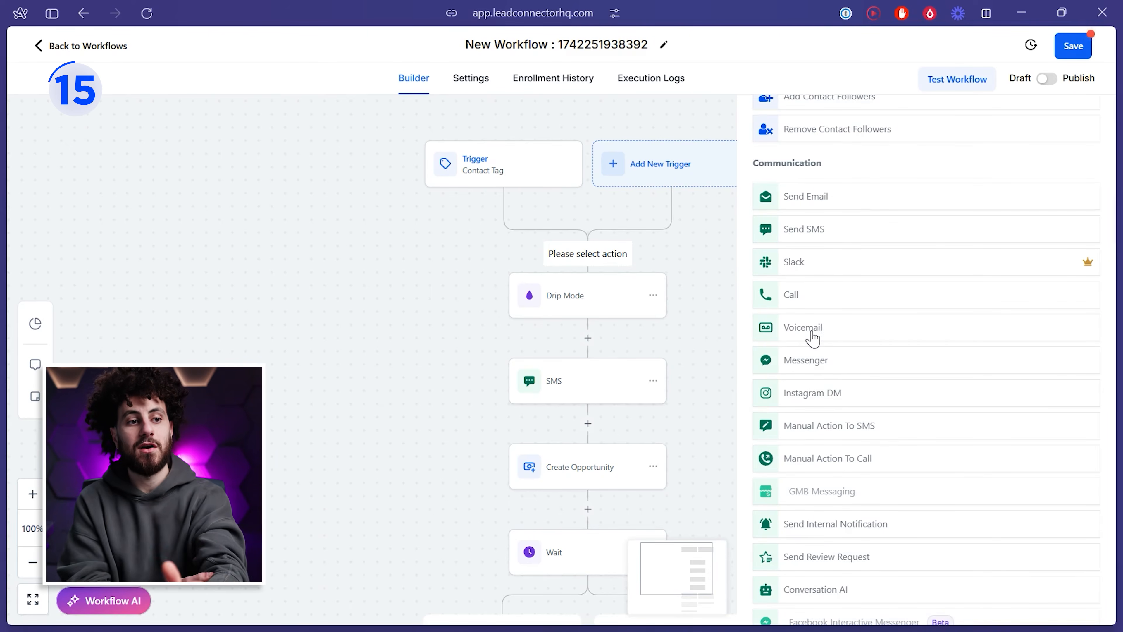
{"action": "left_click_drag", "start_coordinate": [672, 351], "coordinate": [645, 258]}
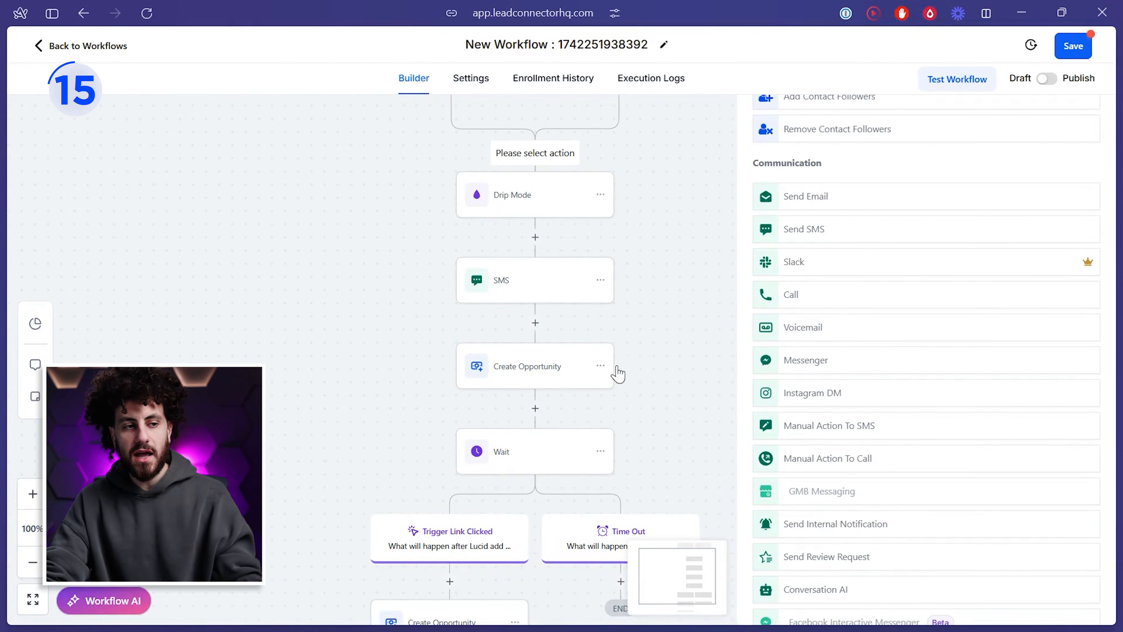
{"action": "left_click", "coordinate": [817, 331]}
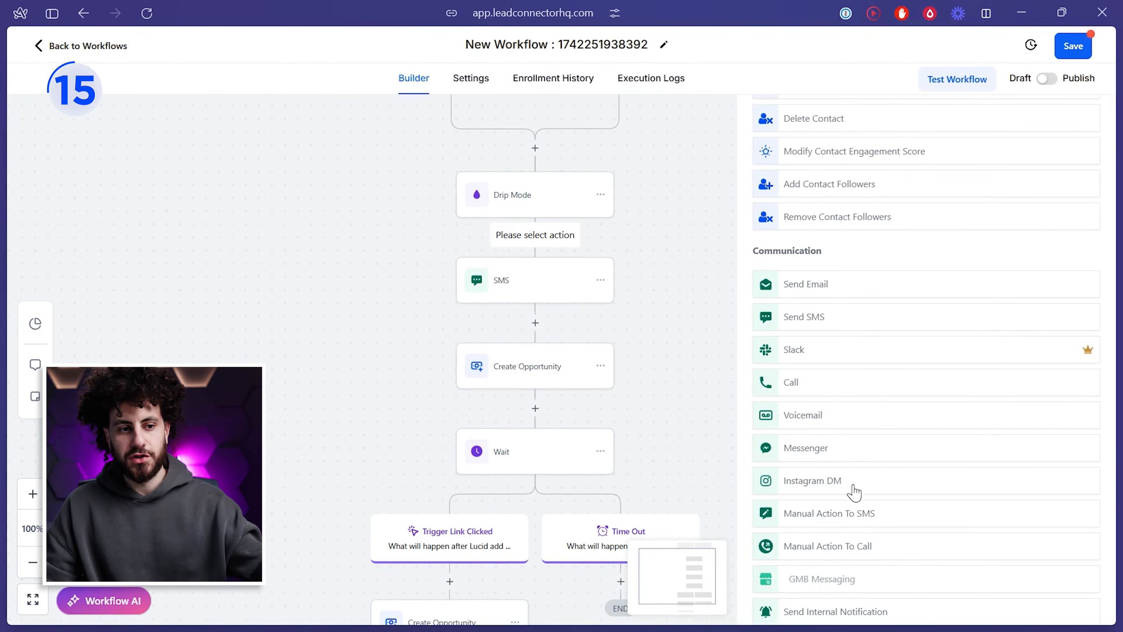
{"action": "scroll", "coordinate": [842, 484], "scroll_direction": "down", "scroll_amount": 2}
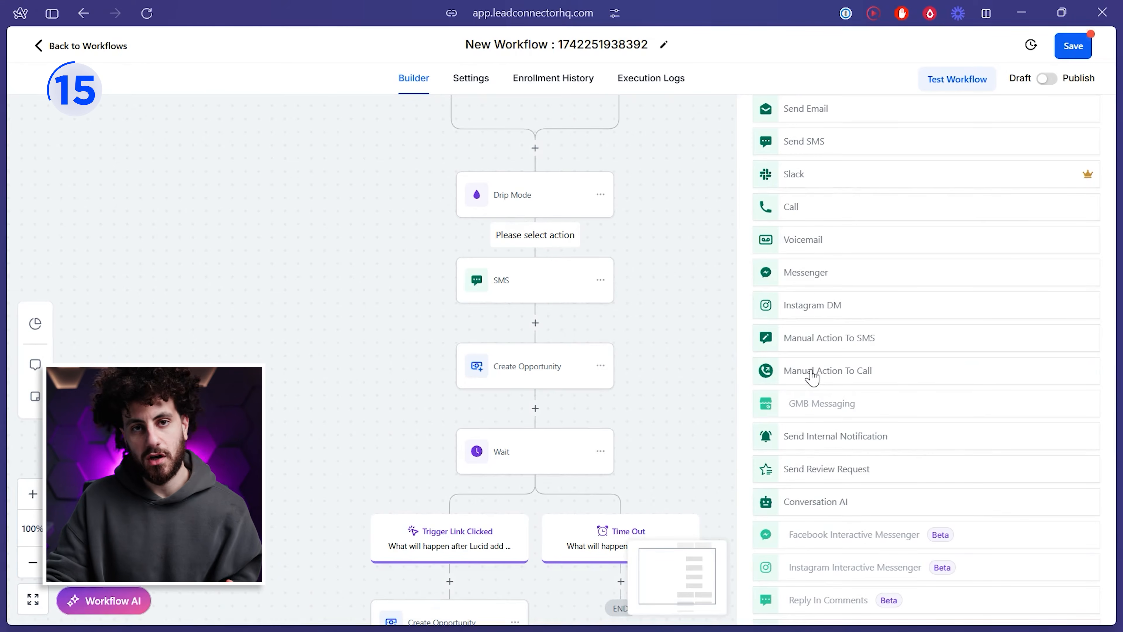
Step: Start a Conversation AI action between Drip Mode and SMS, asking "how was your day" over the SMS channel
{"action": "mouse_move", "coordinate": [814, 405]}
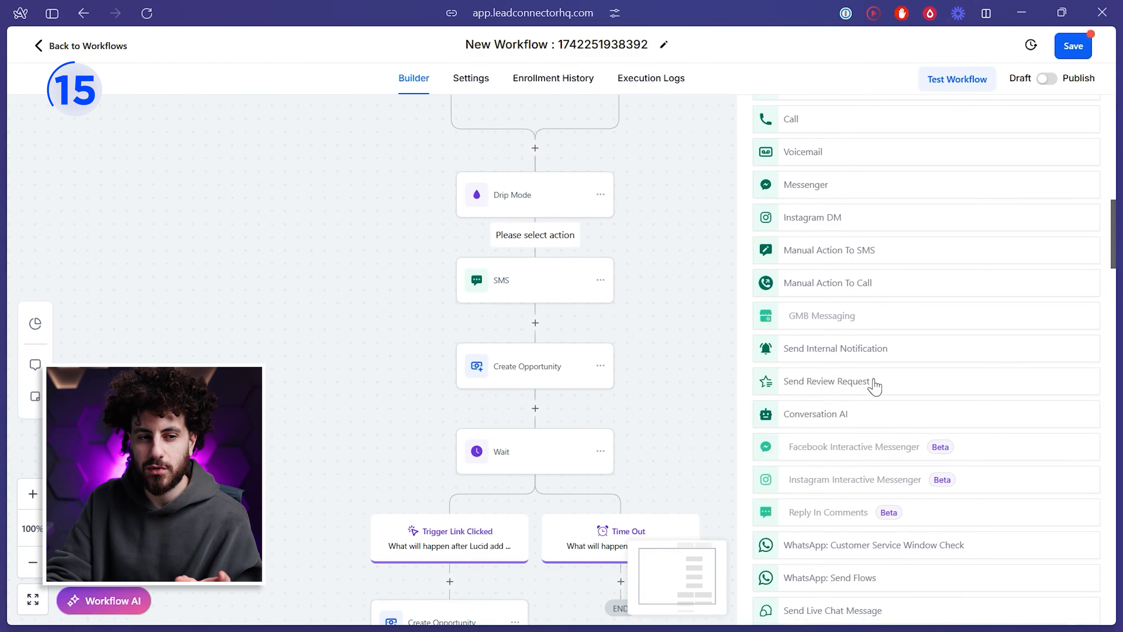
{"action": "left_click", "coordinate": [816, 416]}
{"action": "left_click", "coordinate": [735, 300]}
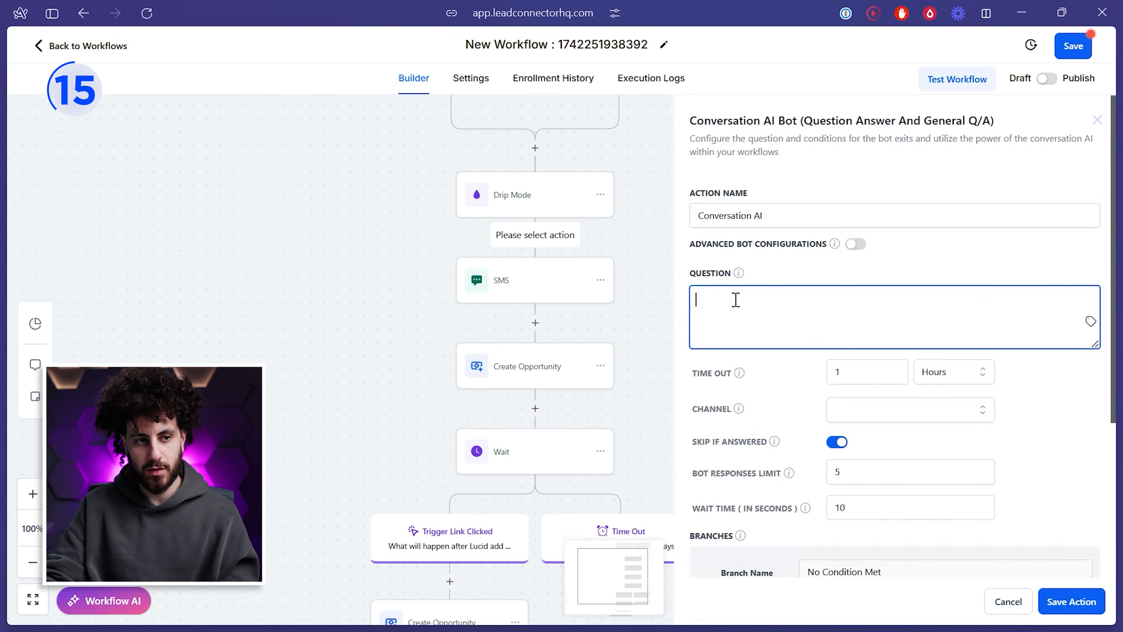
{"action": "type", "text": "how was your day"}
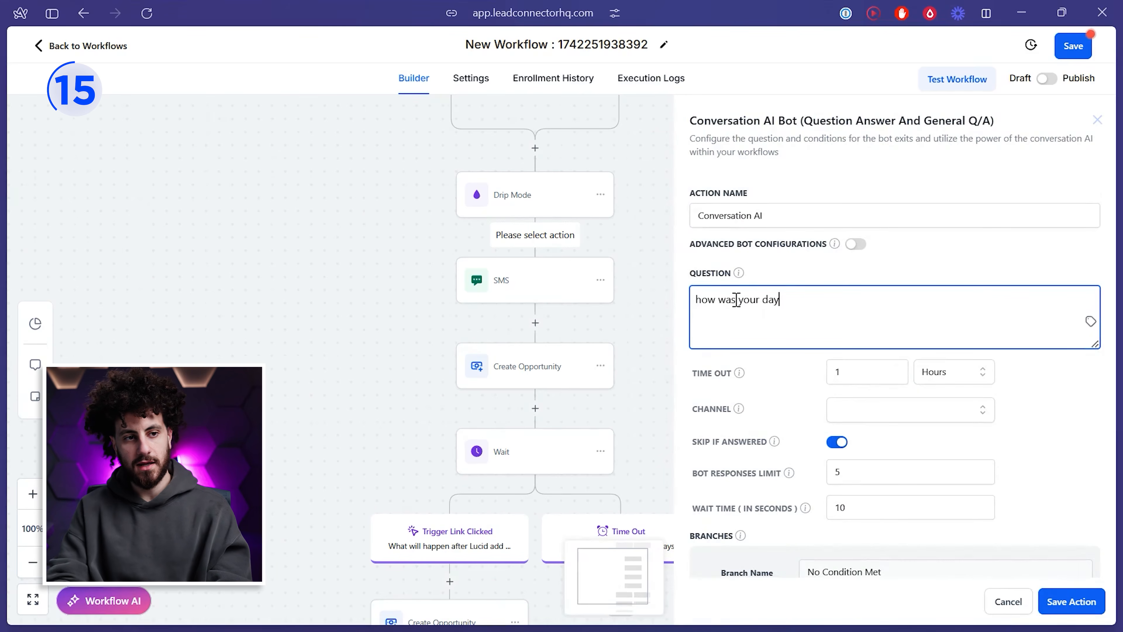
{"action": "left_click", "coordinate": [858, 413]}
{"action": "left_click", "coordinate": [856, 440]}
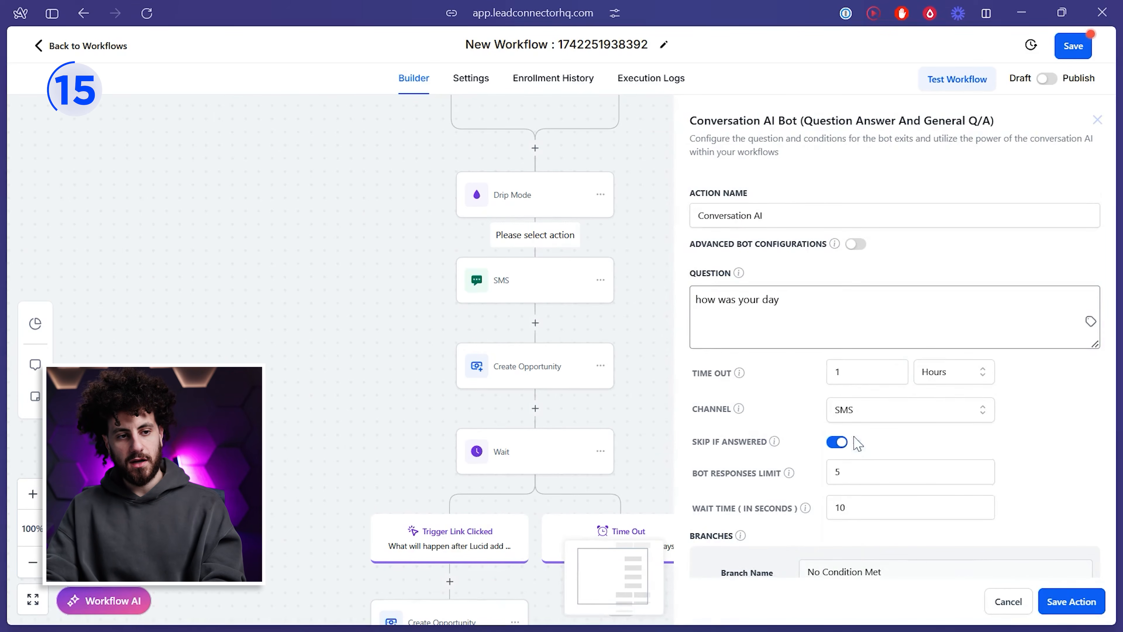
Step: Add a branch named "bad" to the Conversation AI action, with the condition "person had abad day"
{"action": "scroll", "coordinate": [878, 484], "scroll_direction": "down", "scroll_amount": 4}
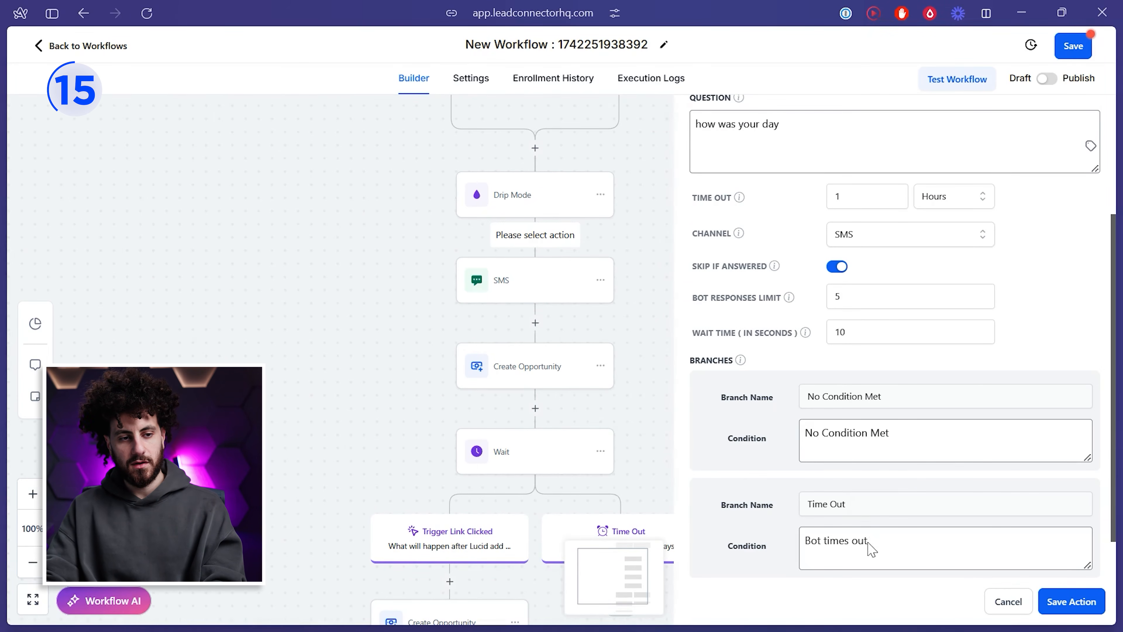
{"action": "scroll", "coordinate": [840, 509], "scroll_direction": "down", "scroll_amount": 1}
{"action": "left_click", "coordinate": [727, 547]}
{"action": "left_click", "coordinate": [855, 564]}
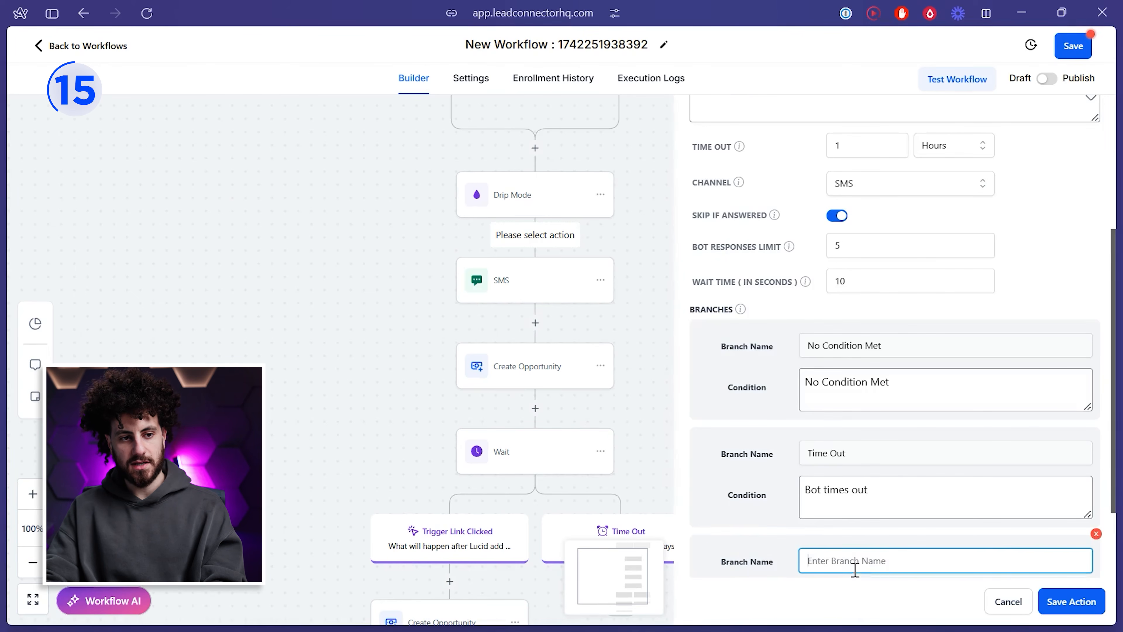
{"action": "type", "text": "bad"}
{"action": "scroll", "coordinate": [898, 559], "scroll_direction": "down", "scroll_amount": 2}
{"action": "left_click", "coordinate": [875, 491]}
{"action": "type", "text": "person had  ab"}
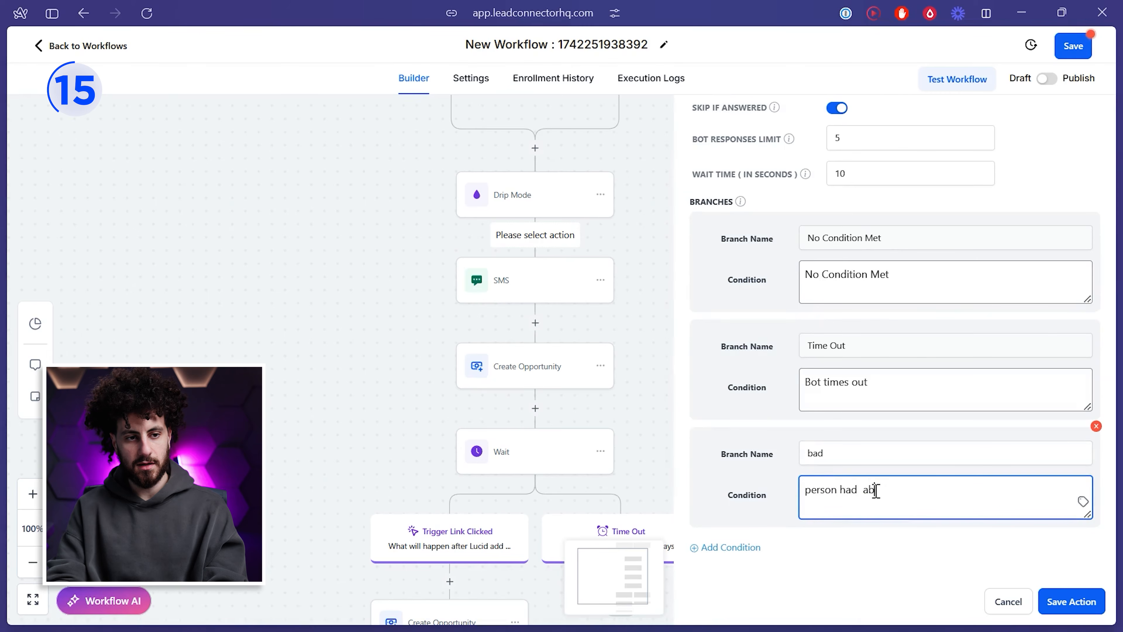
Step: Add a branch named "good" with the condition "person watched ialmucid youtube" and save the Conversation AI action
{"action": "left_click", "coordinate": [730, 547]}
{"action": "scroll", "coordinate": [845, 554], "scroll_direction": "down", "scroll_amount": 2}
{"action": "left_click", "coordinate": [842, 442]}
{"action": "type", "text": "good"}
{"action": "key", "text": "Tab"}
{"action": "type", "text": "pe"}
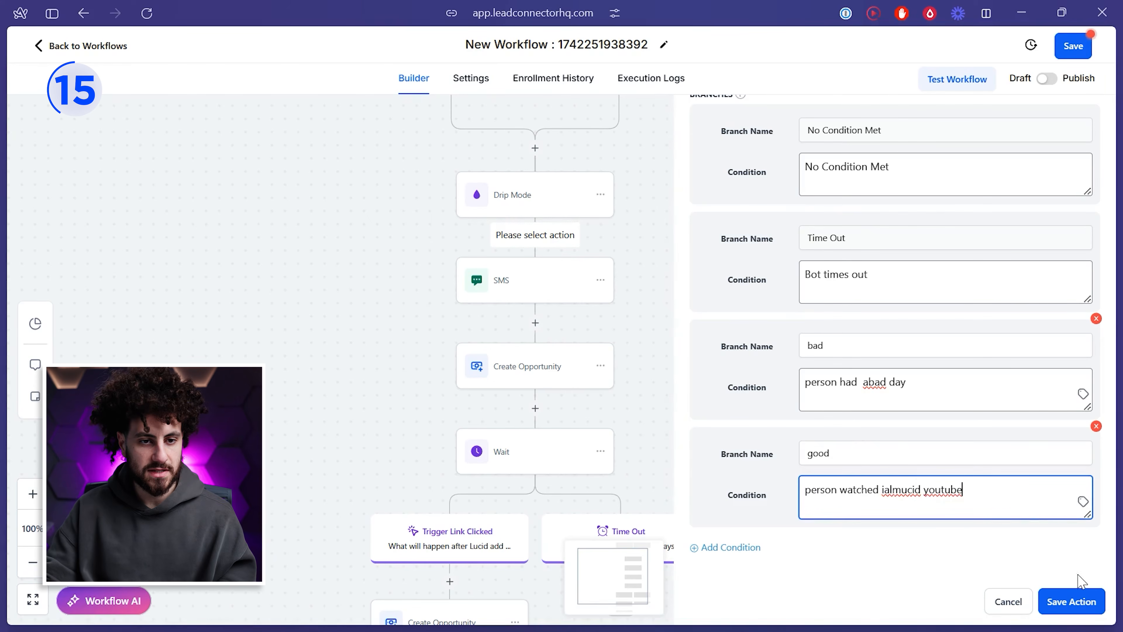
{"action": "left_click", "coordinate": [1071, 601]}
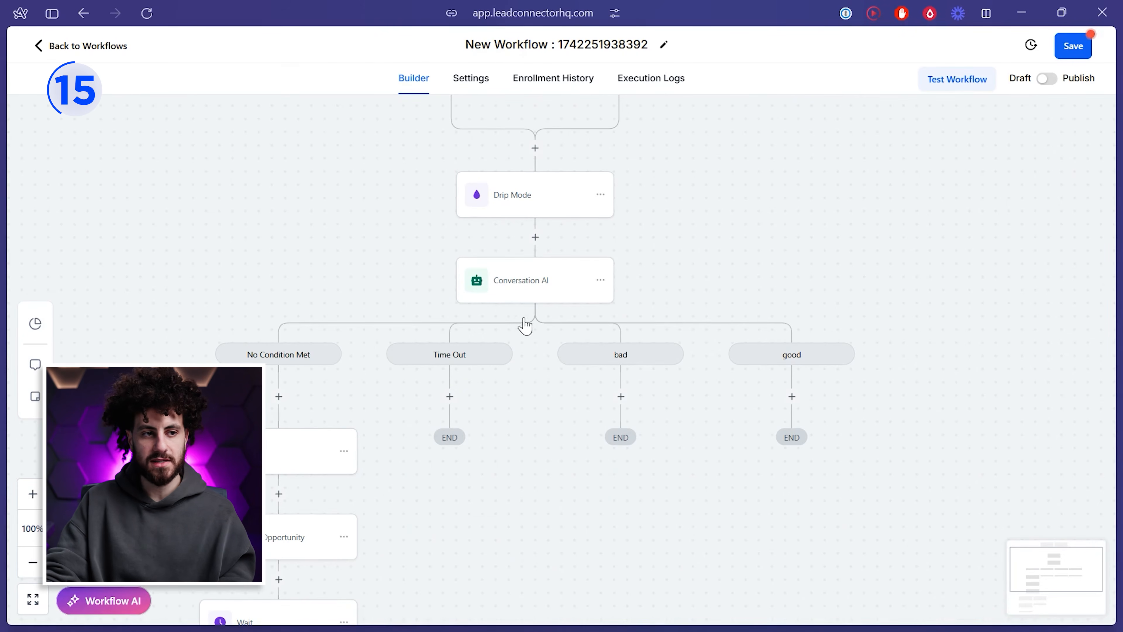
Step: Review the question in the saved Conversation AI action, request the action's deletion, and call the deletion off
{"action": "left_click", "coordinate": [554, 290]}
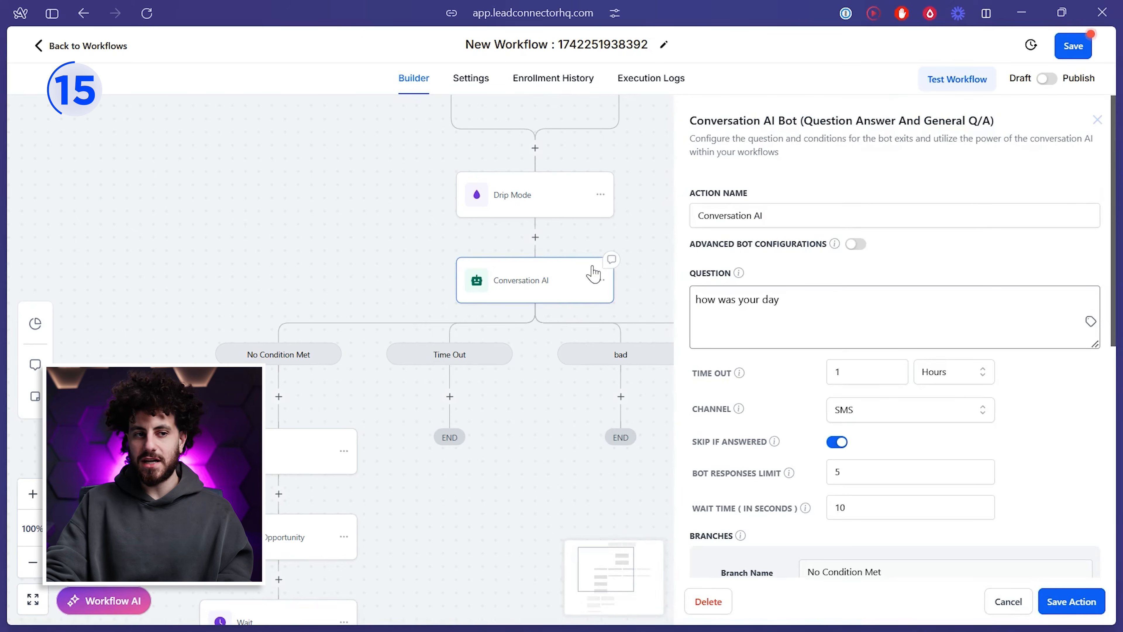
{"action": "mouse_move", "coordinate": [832, 298]}
{"action": "left_mouse_down"}
{"action": "mouse_move", "coordinate": [677, 303]}
{"action": "mouse_move", "coordinate": [820, 306]}
{"action": "left_mouse_up"}
{"action": "left_click", "coordinate": [698, 298]}
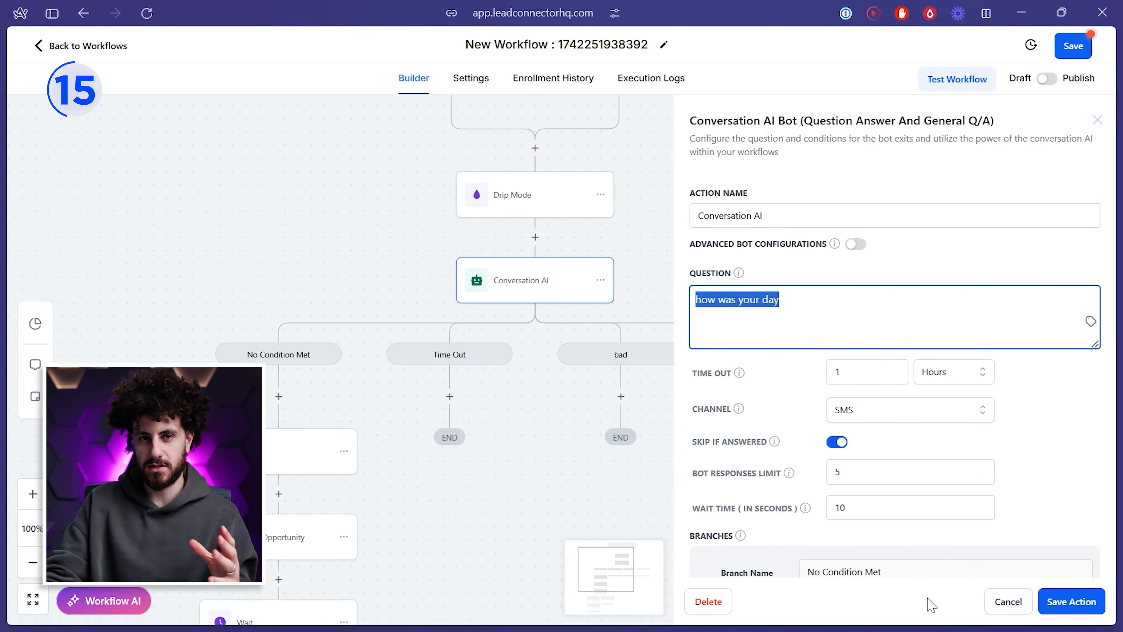
{"action": "left_click", "coordinate": [708, 602]}
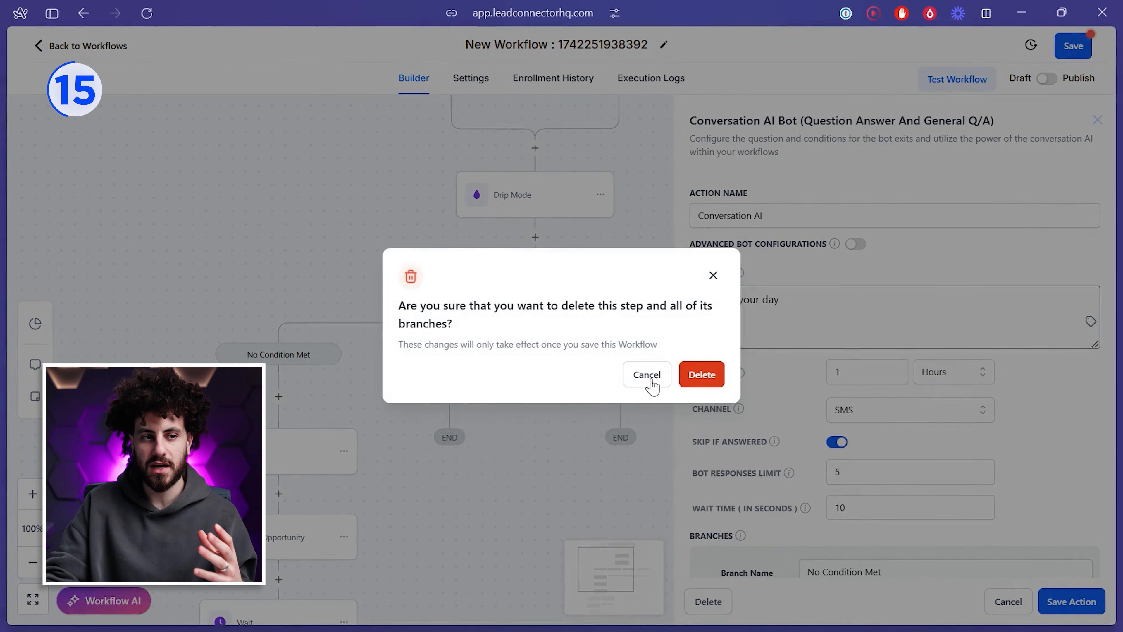
{"action": "left_click", "coordinate": [647, 374]}
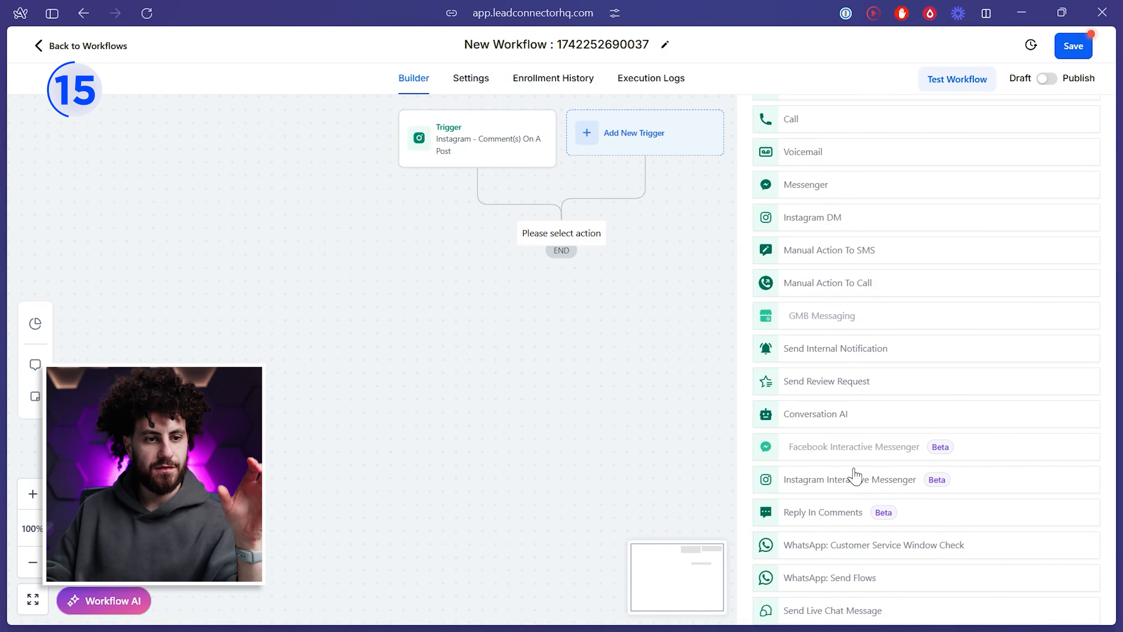
Step: Open an Instagram Interactive Messenger action in the Instagram comment workflow and examine its description, message, attachment and button options
{"action": "left_click", "coordinate": [838, 495]}
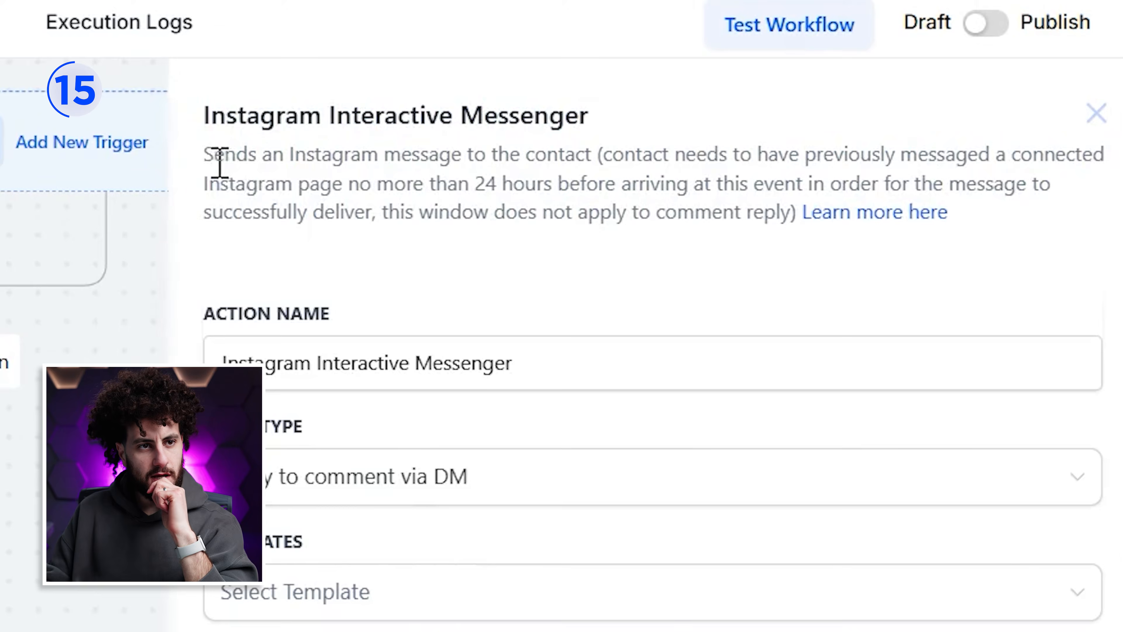
{"action": "left_click_drag", "start_coordinate": [694, 139], "coordinate": [756, 161]}
{"action": "left_click_drag", "start_coordinate": [349, 199], "coordinate": [740, 218]}
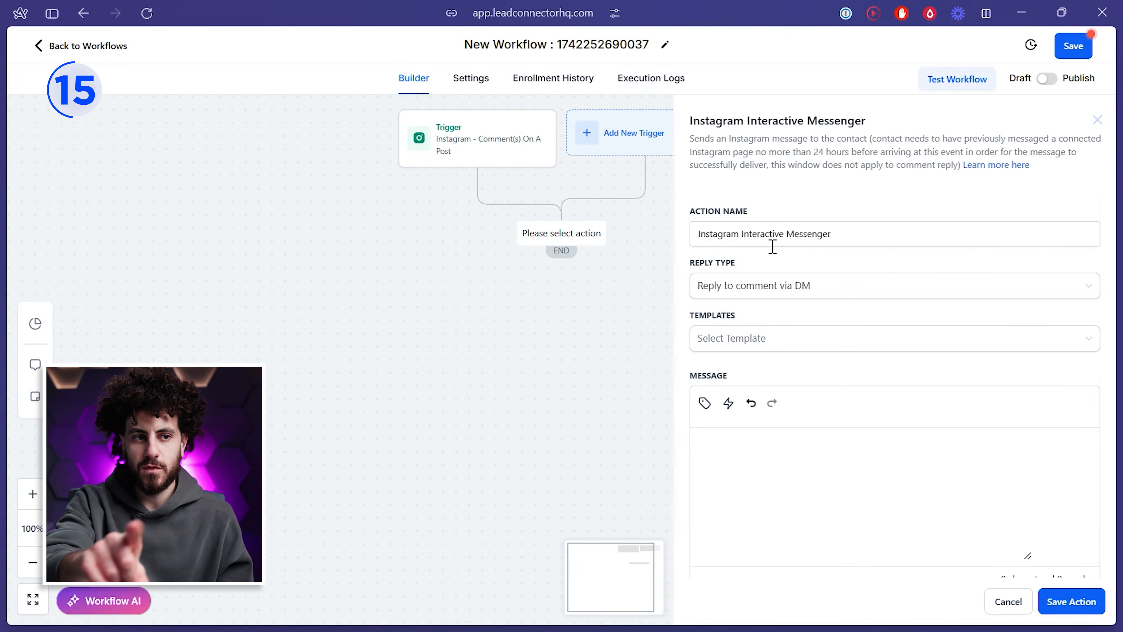
{"action": "scroll", "coordinate": [806, 339], "scroll_direction": "down", "scroll_amount": 8}
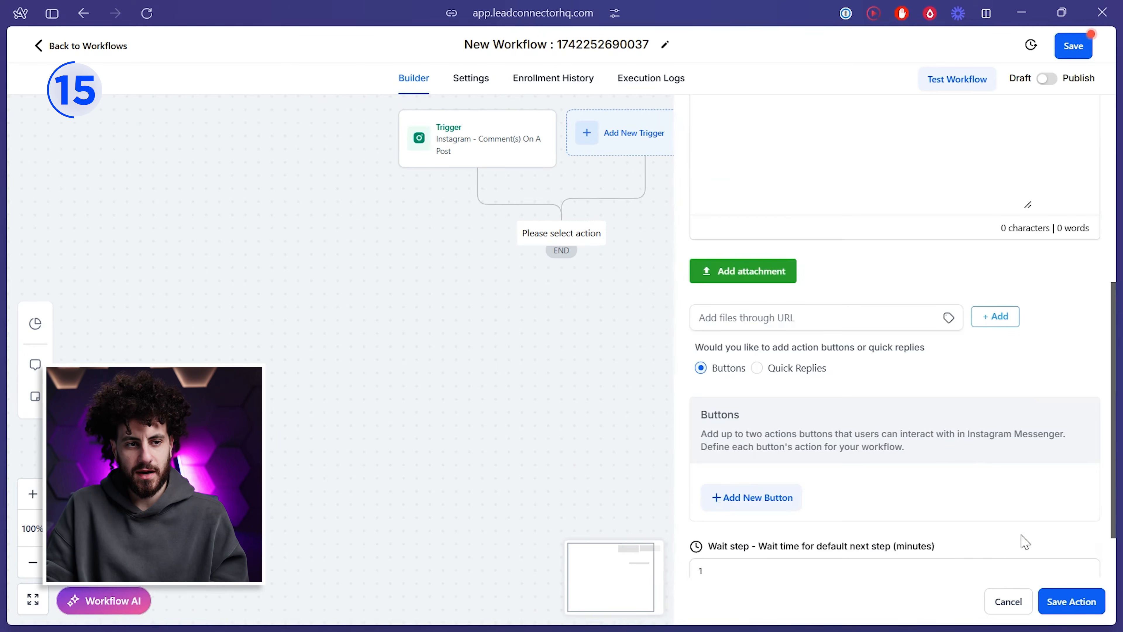
{"action": "scroll", "coordinate": [1024, 542], "scroll_direction": "down", "scroll_amount": 2}
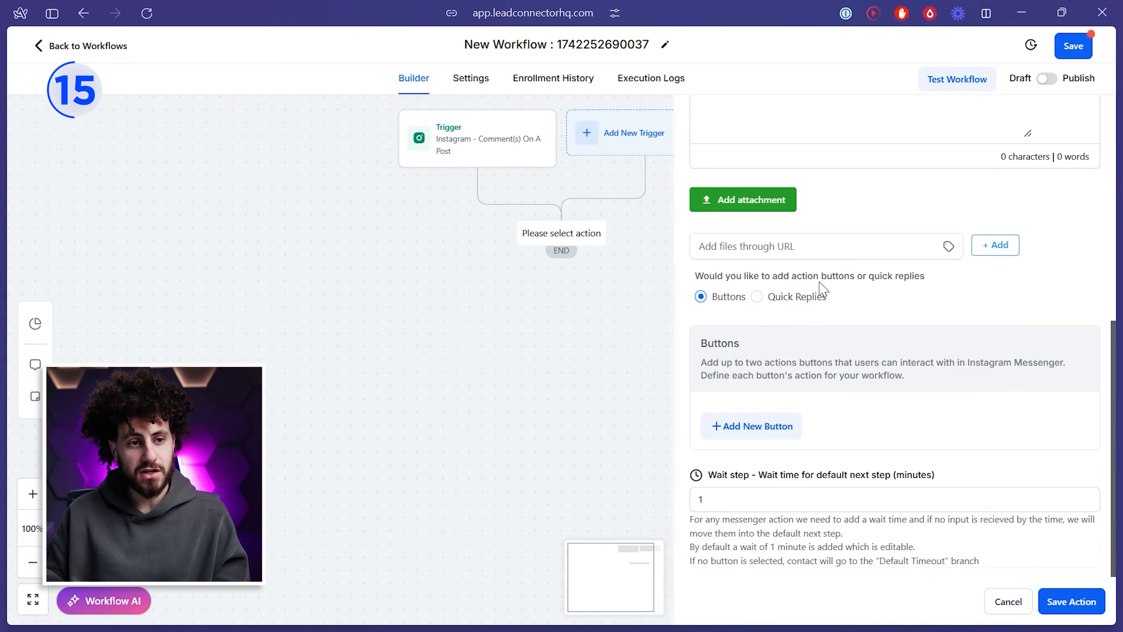
Step: Try the Quick Replies option with one blank quick reply in the Instagram Interactive Messenger action and review its description
{"action": "left_click", "coordinate": [815, 298]}
{"action": "scroll", "coordinate": [839, 341], "scroll_direction": "down", "scroll_amount": 1}
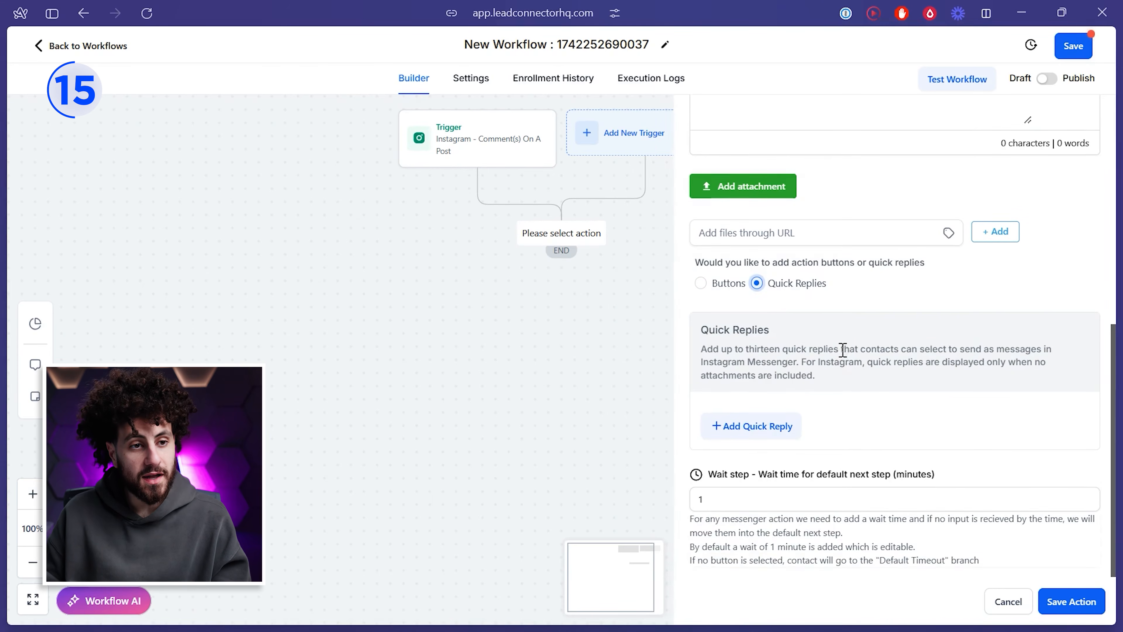
{"action": "left_click", "coordinate": [763, 426]}
{"action": "left_click", "coordinate": [809, 455]}
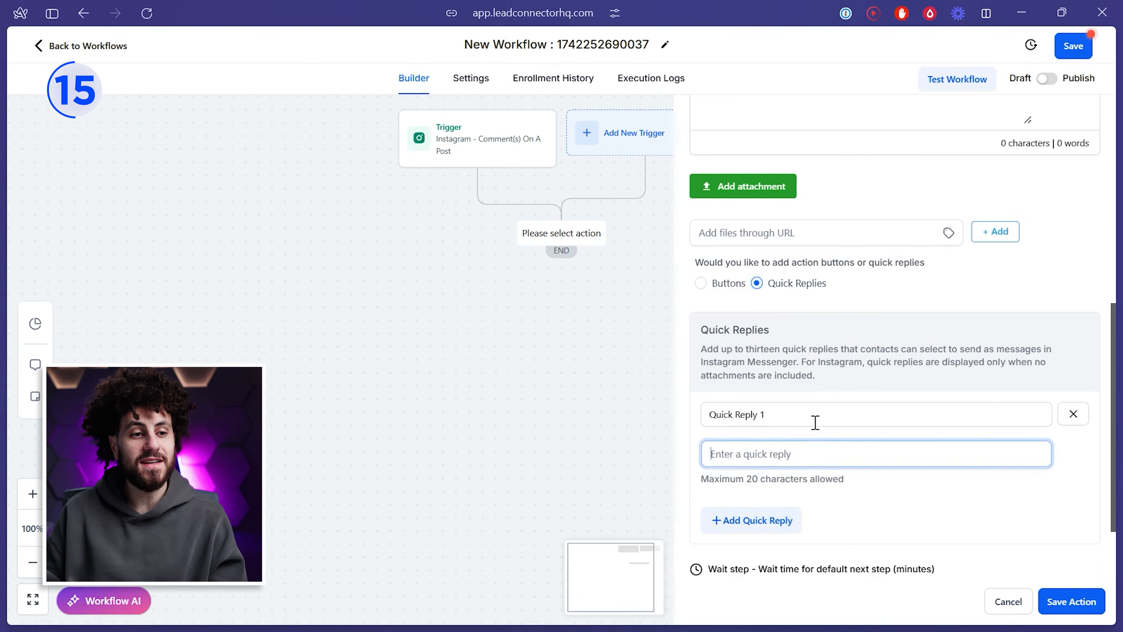
{"action": "scroll", "coordinate": [755, 464], "scroll_direction": "down", "scroll_amount": 2}
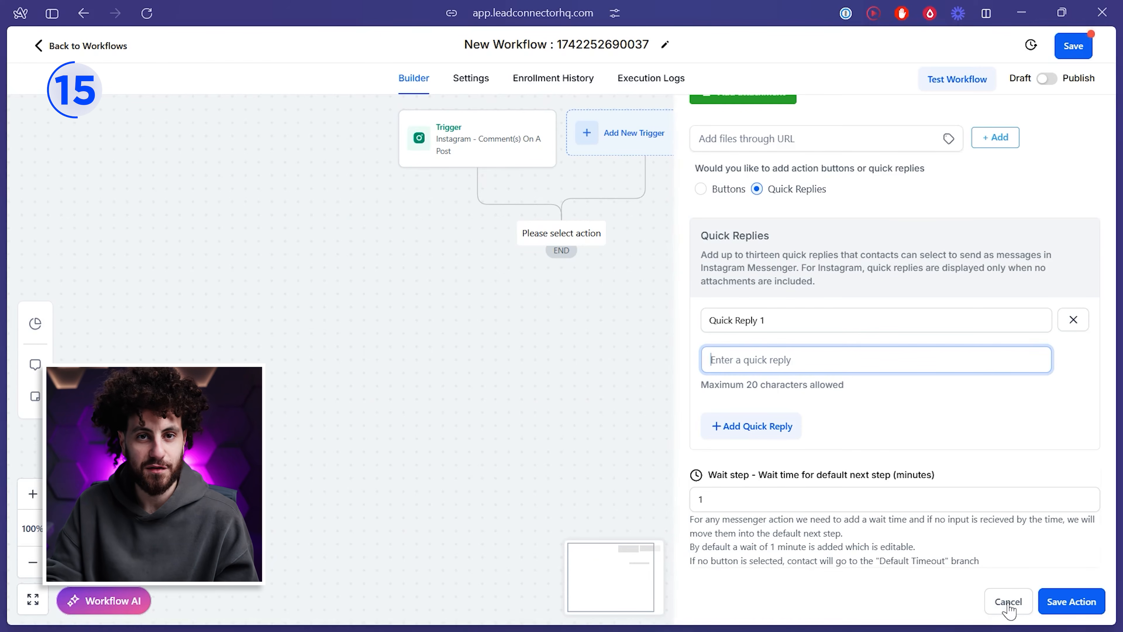
{"action": "left_click_drag", "start_coordinate": [702, 255], "coordinate": [884, 281]}
{"action": "left_click", "coordinate": [888, 289]}
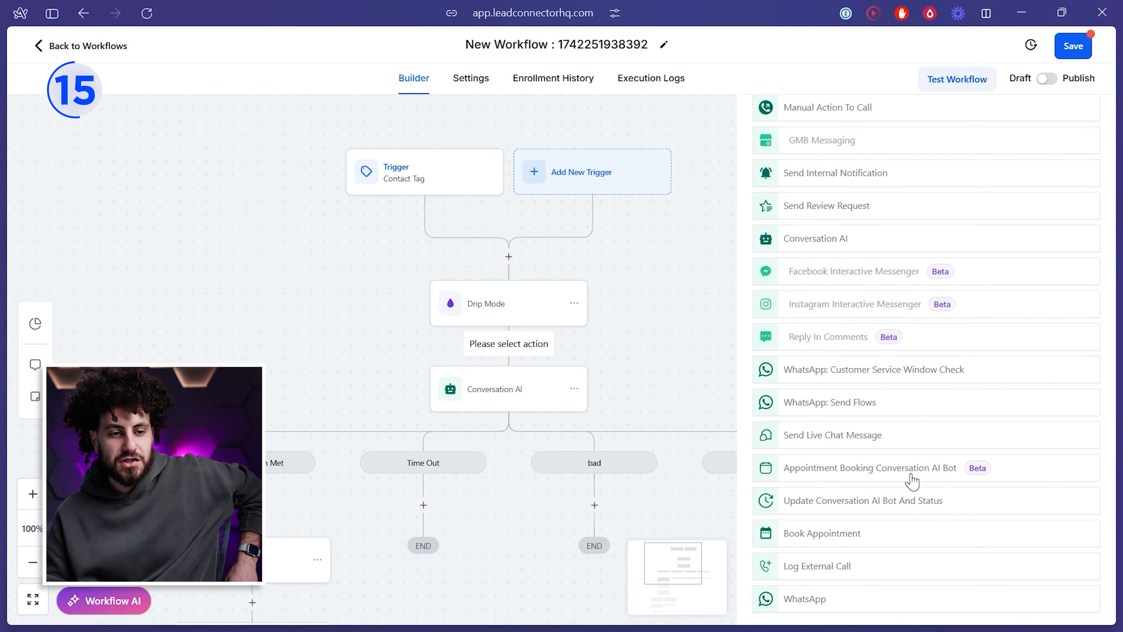
Step: Look through the Appointment Booking Conversation AI Bot action in the Contact Tag workflow without adding it
{"action": "left_click", "coordinate": [912, 481]}
{"action": "scroll", "coordinate": [991, 338], "scroll_direction": "down", "scroll_amount": 3}
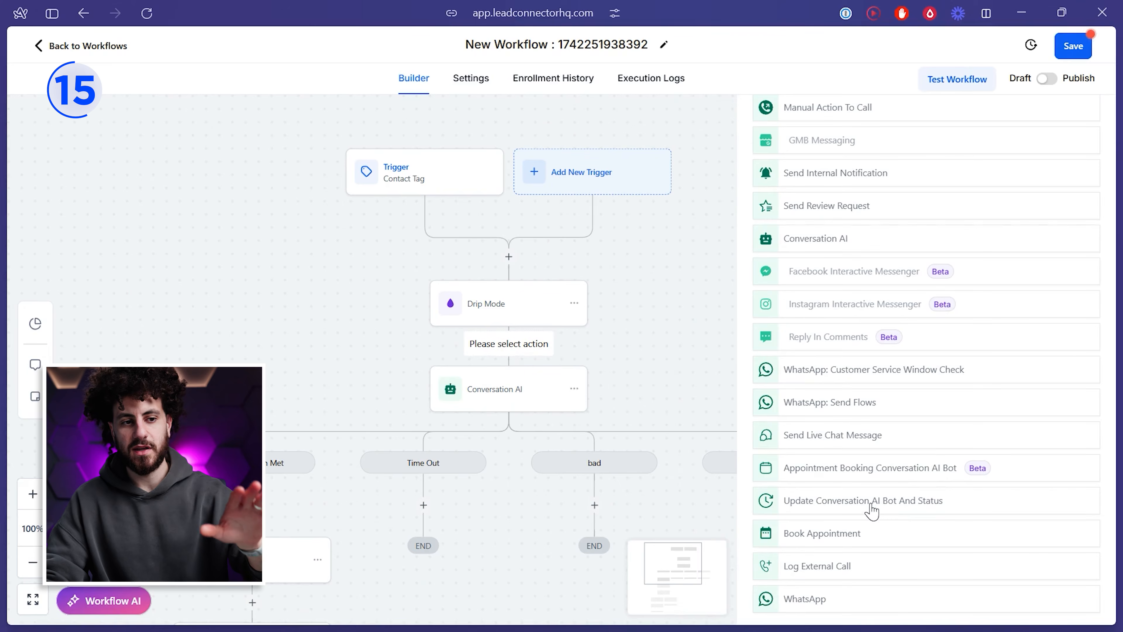
Step: Add an Update Conversation AI Bot and Status action before Conversation AI, with status Inactive and bot reactivation turned off
{"action": "left_click", "coordinate": [871, 504]}
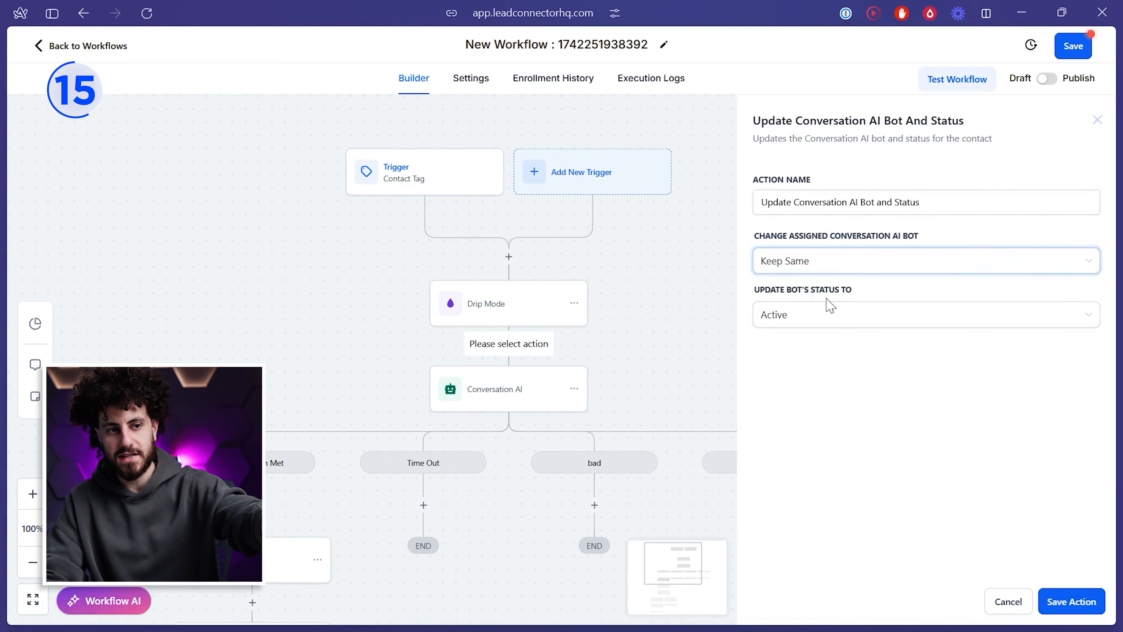
{"action": "left_click", "coordinate": [817, 313]}
{"action": "left_click", "coordinate": [796, 370]}
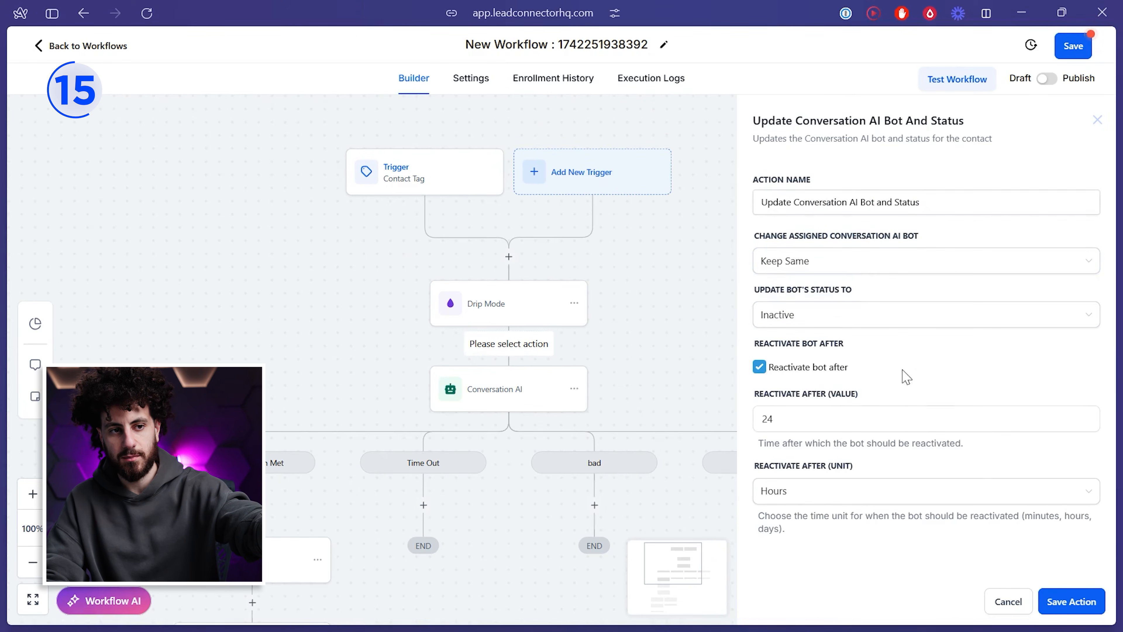
{"action": "left_click", "coordinate": [810, 368]}
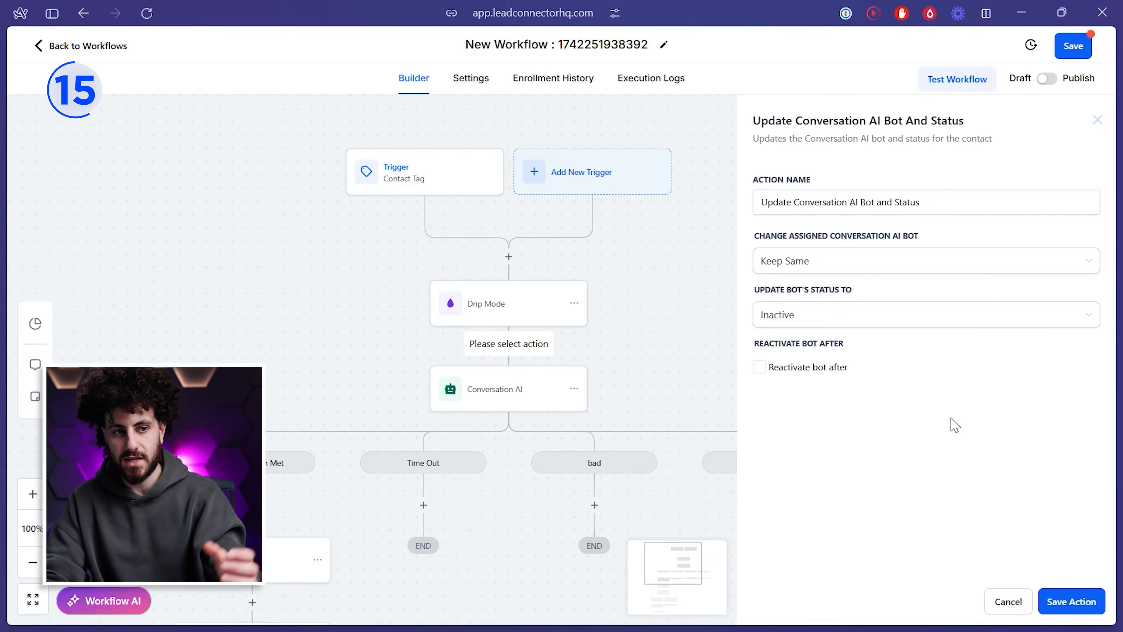
{"action": "left_click", "coordinate": [1072, 601]}
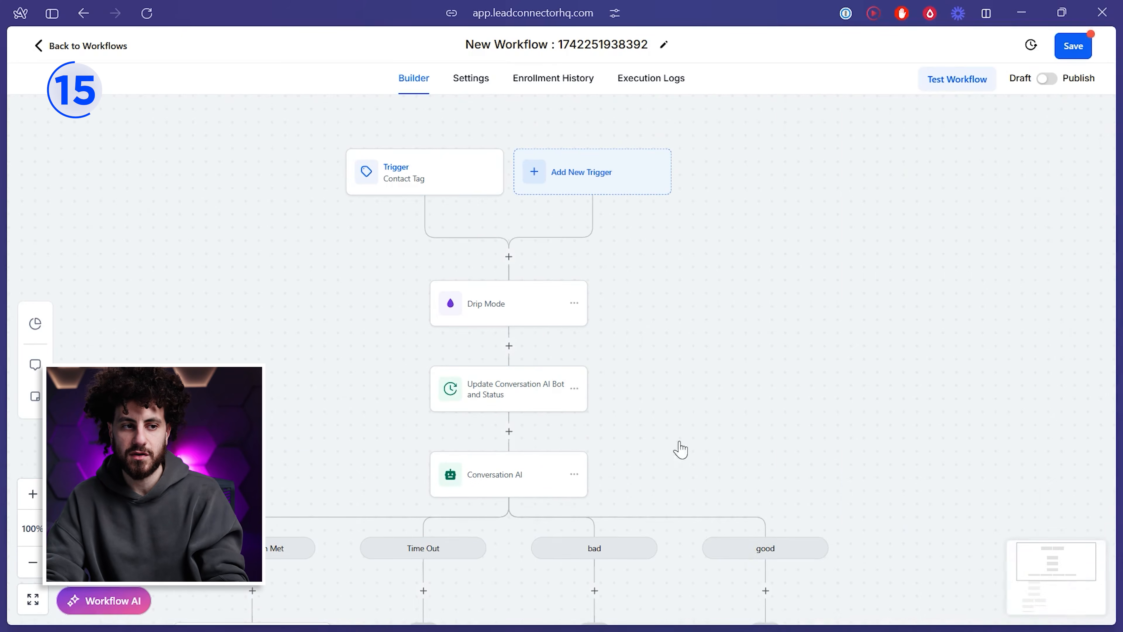
Step: Examine the Log External Call action's description, direction, date, phone number, call status and attachment fields for a step above Conversation AI
{"action": "left_click", "coordinate": [508, 432]}
{"action": "scroll", "coordinate": [918, 506], "scroll_direction": "down", "scroll_amount": 10}
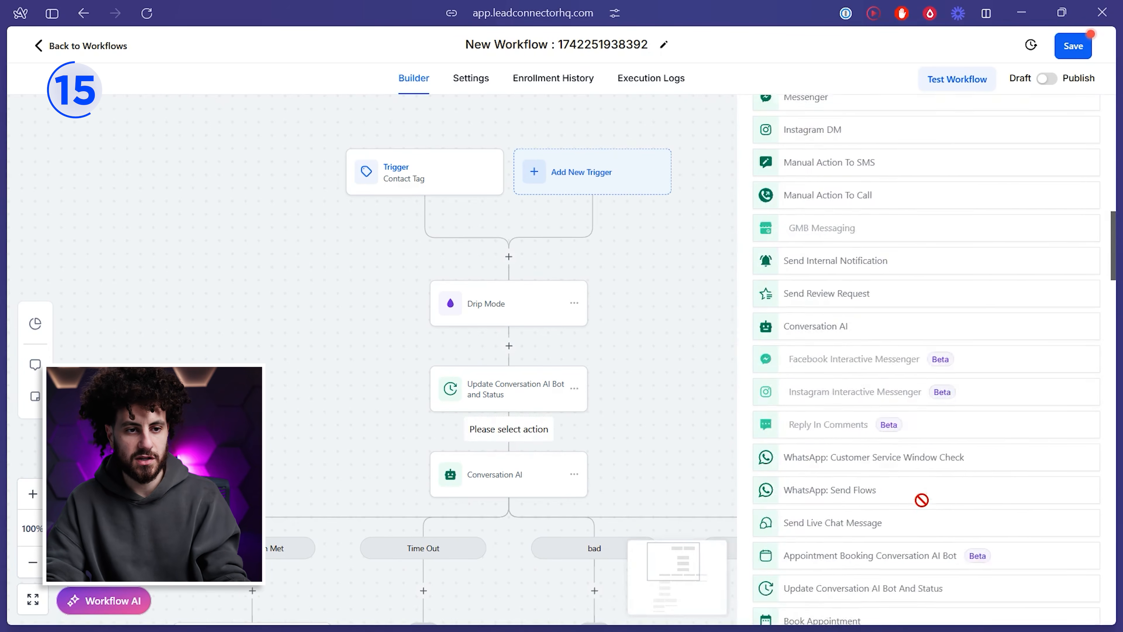
{"action": "scroll", "coordinate": [921, 500], "scroll_direction": "down", "scroll_amount": 5}
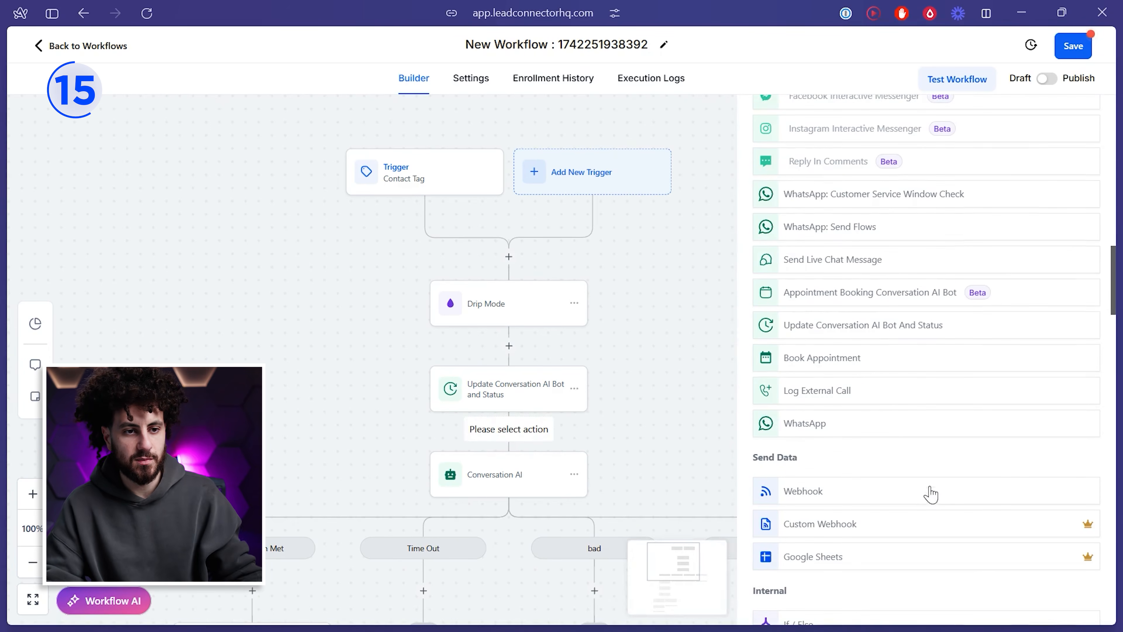
{"action": "left_click", "coordinate": [815, 358]}
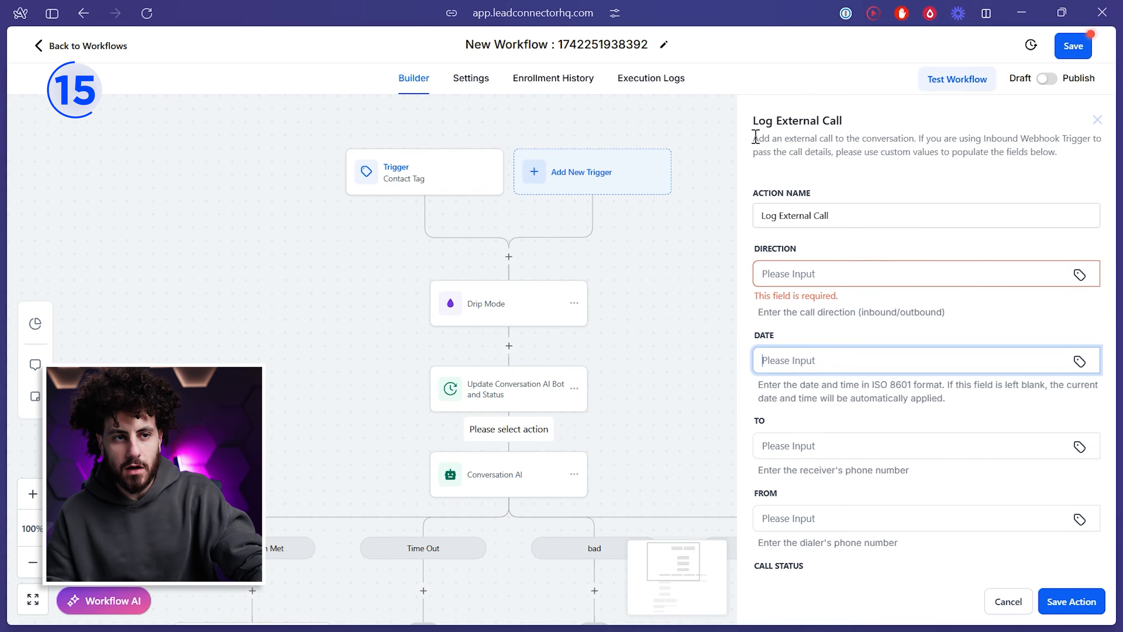
{"action": "left_click_drag", "start_coordinate": [754, 138], "coordinate": [1037, 134]}
{"action": "left_click", "coordinate": [997, 174]}
{"action": "scroll", "coordinate": [915, 177], "scroll_direction": "down", "scroll_amount": 3}
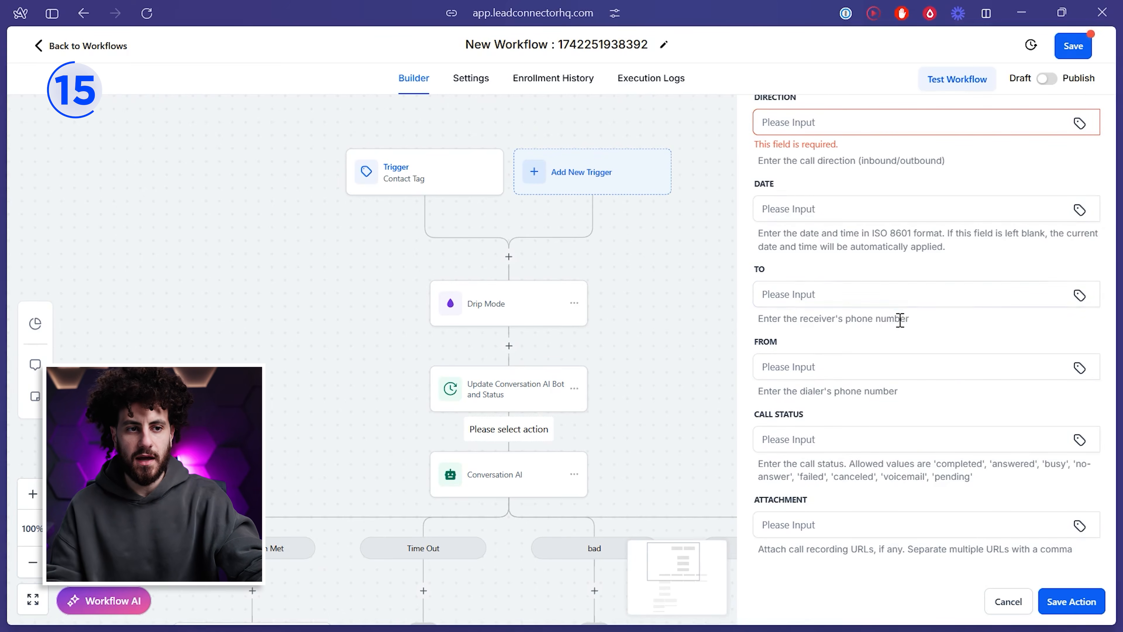
{"action": "left_click", "coordinate": [816, 437]}
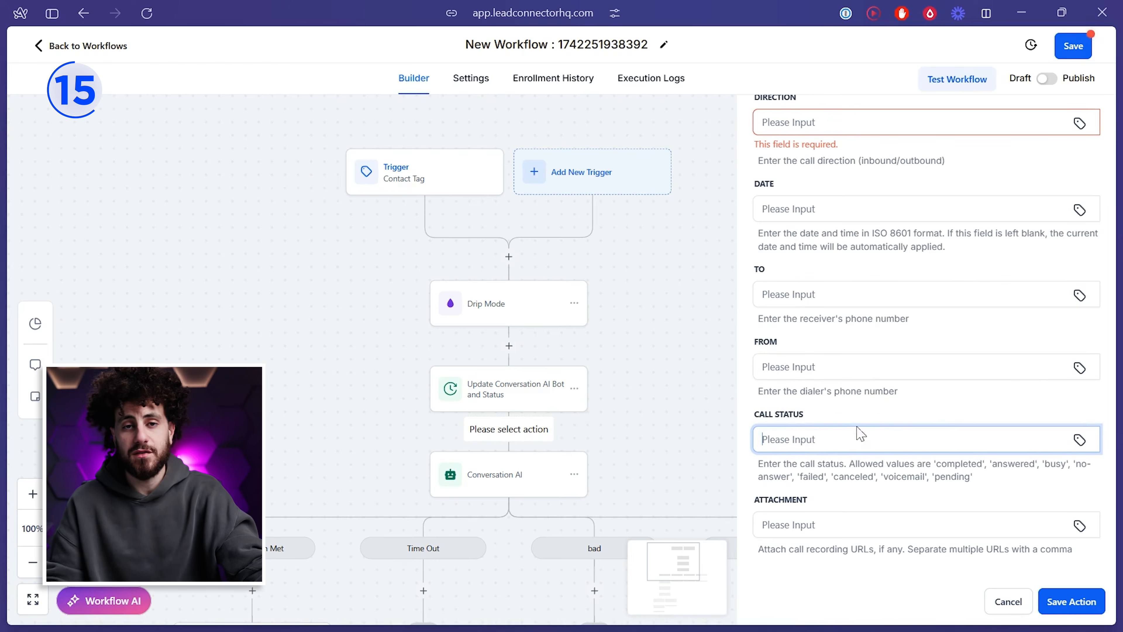
{"action": "scroll", "coordinate": [810, 411], "scroll_direction": "up", "scroll_amount": 3}
{"action": "scroll", "coordinate": [857, 388], "scroll_direction": "down", "scroll_amount": 3}
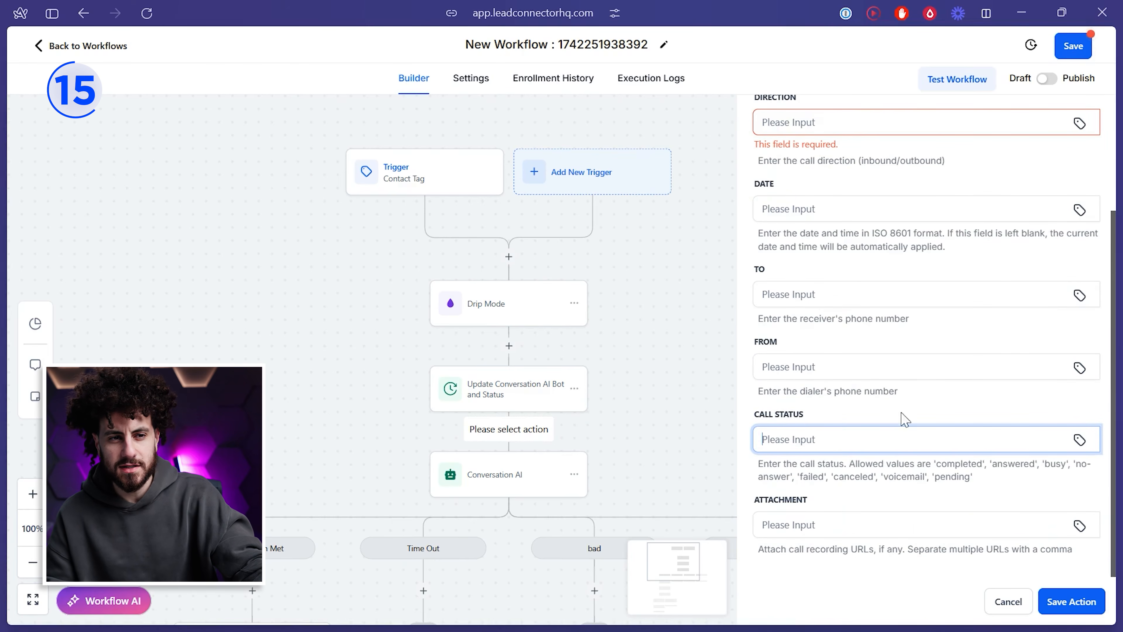